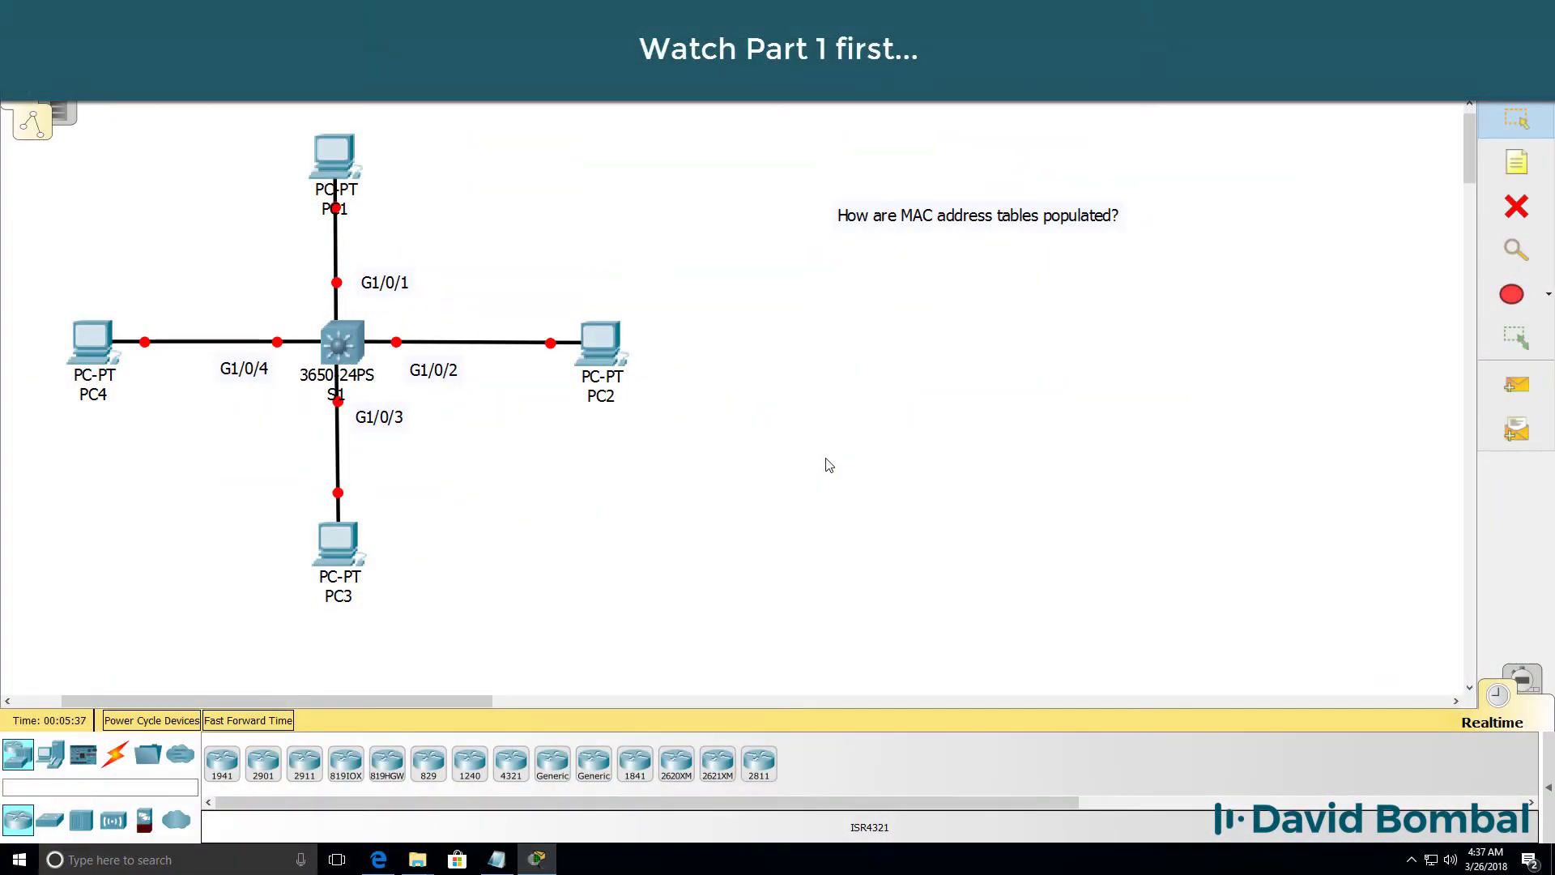
Step: Select switch S1 on the topology to bring up its CLI
click(361, 356)
Step: Widen S1's CLI window and enter privileged mode with en
drag(1012, 340, 1506, 342)
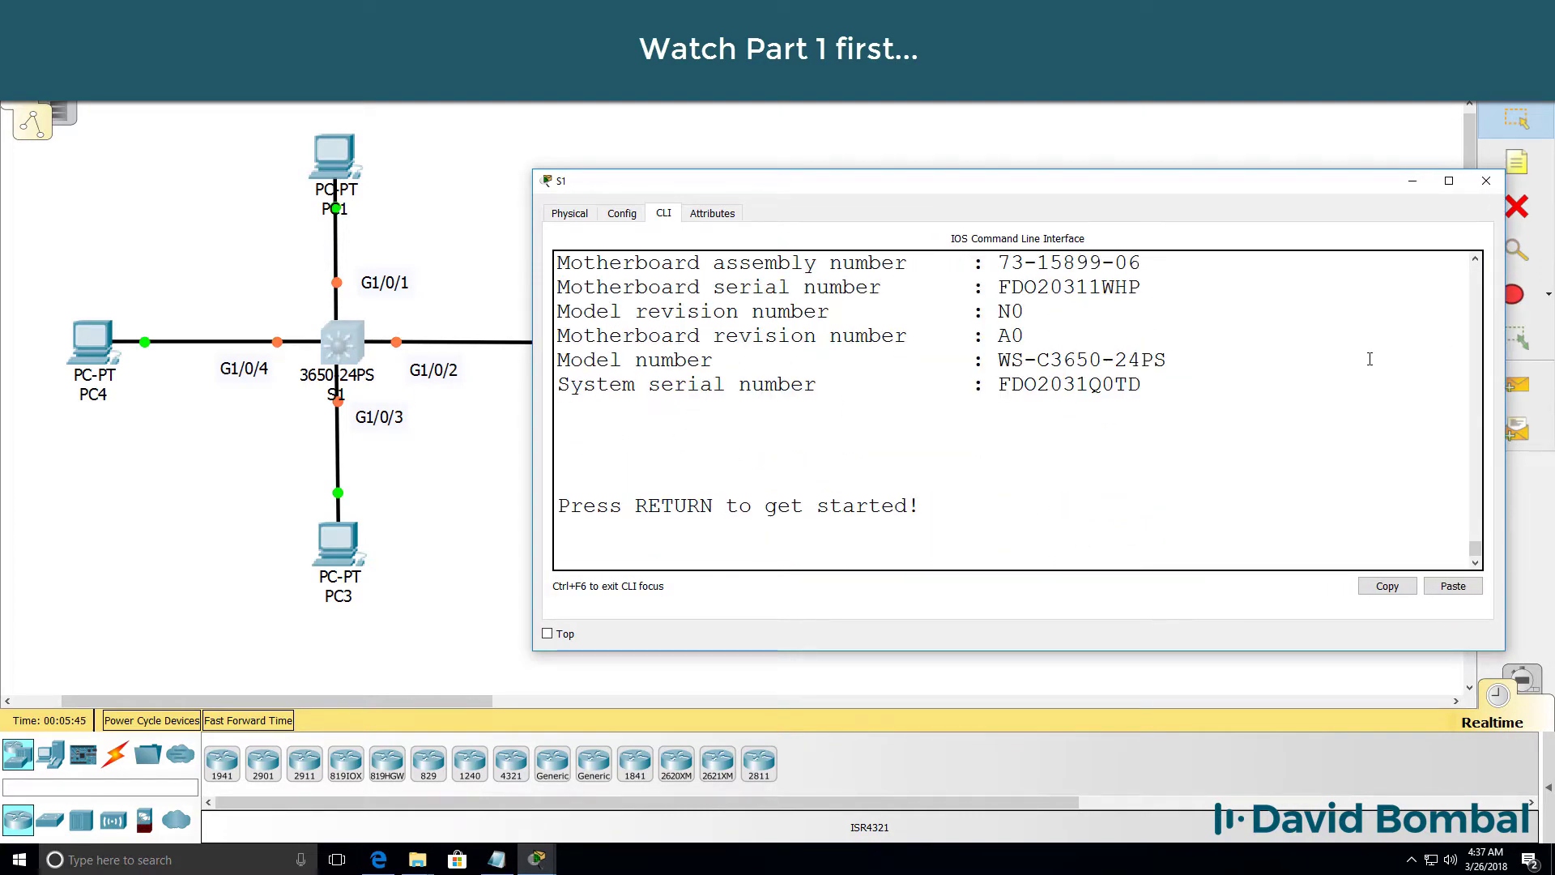
key(Return)
text(en)
key(Return)
Step: Run show mac address-table twice, confirming S1's table has no entries
text(sh mac add)
key(Tab)
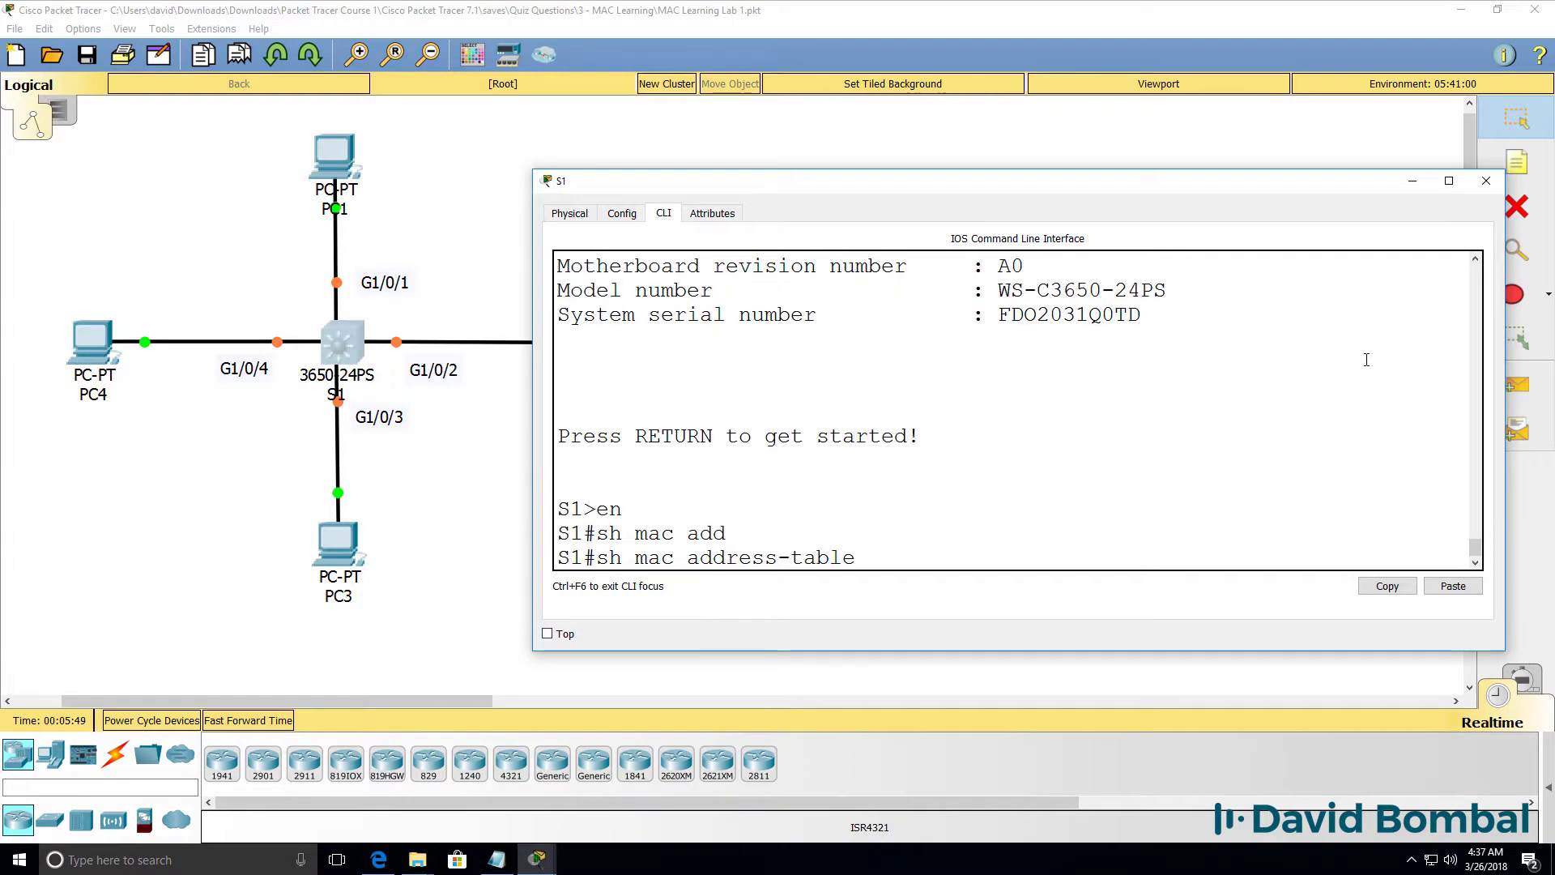
key(Return)
drag(939, 181, 887, 115)
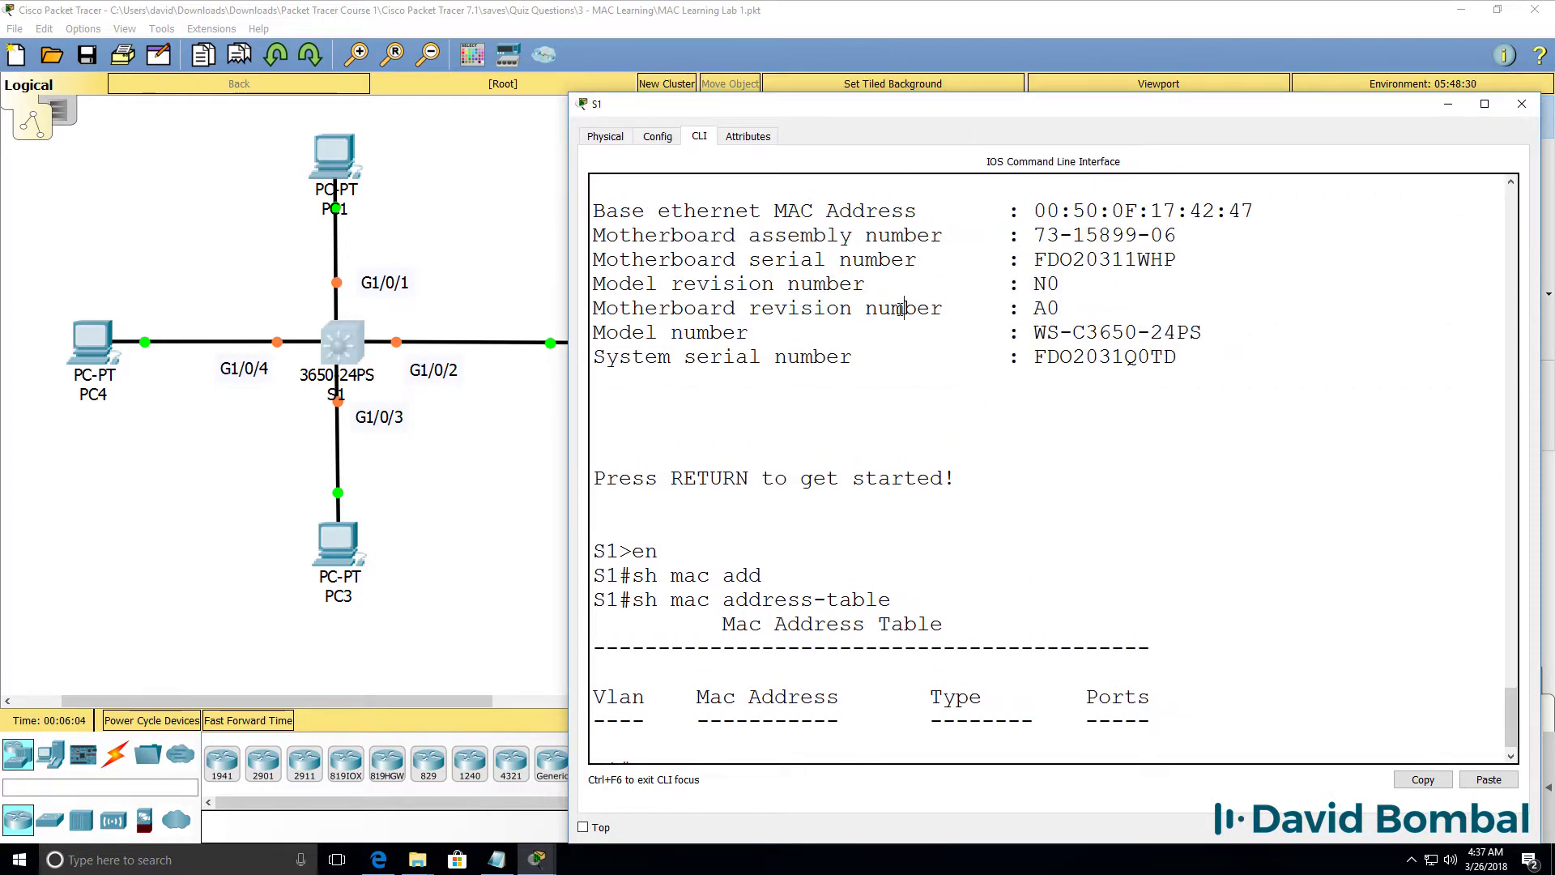
key(Return)
key(Up)
key(Return)
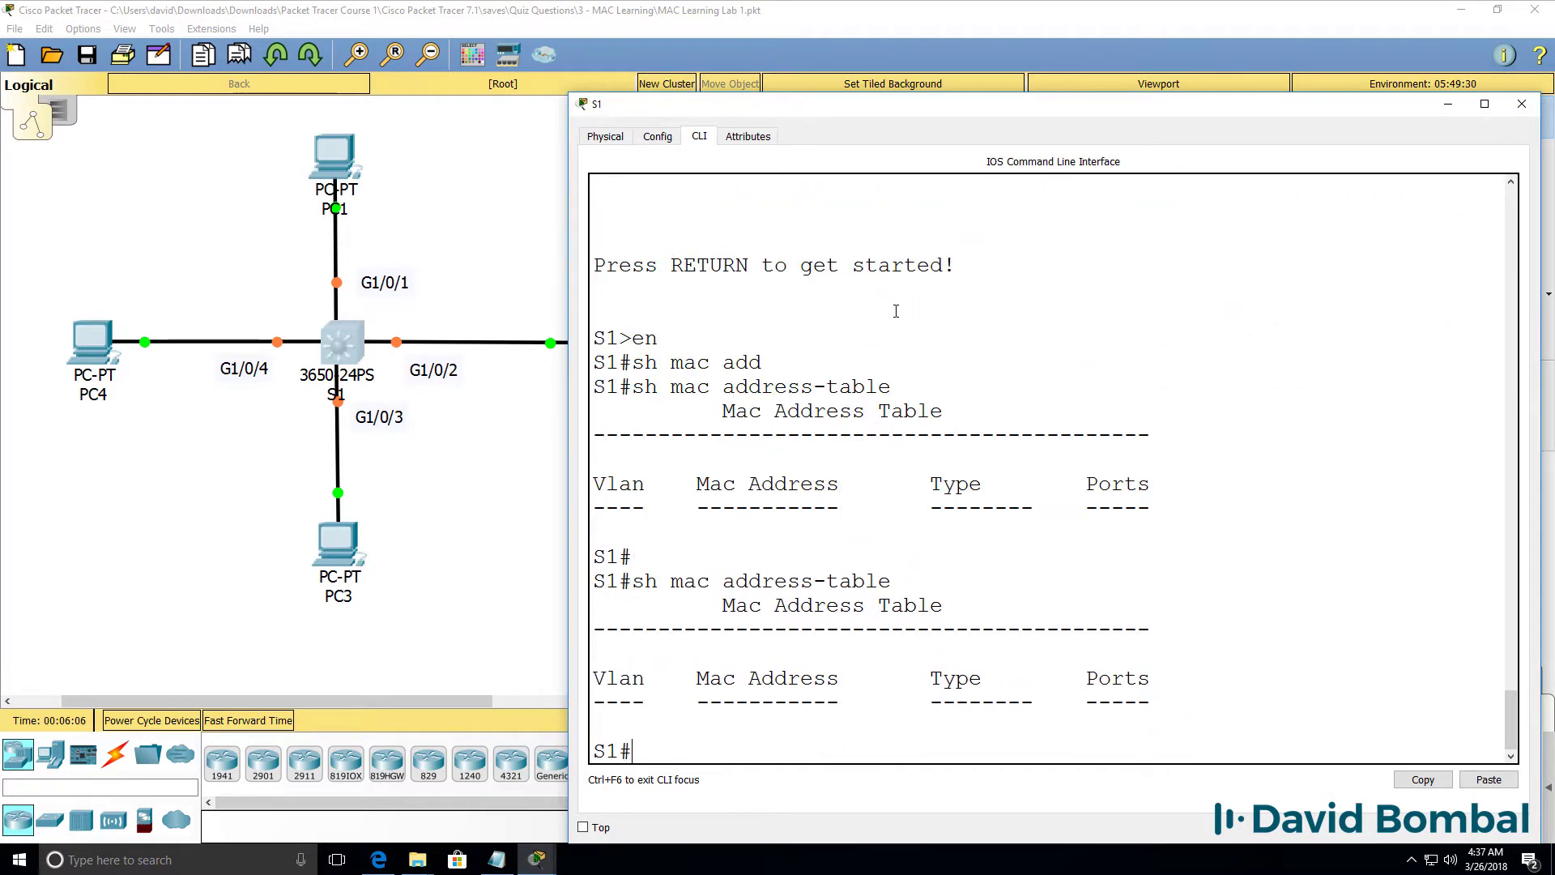
Step: Close S1's CLI and run ipconfig on PC1, showing 10.1.1.1/255.255.255.0
key(alt+F4)
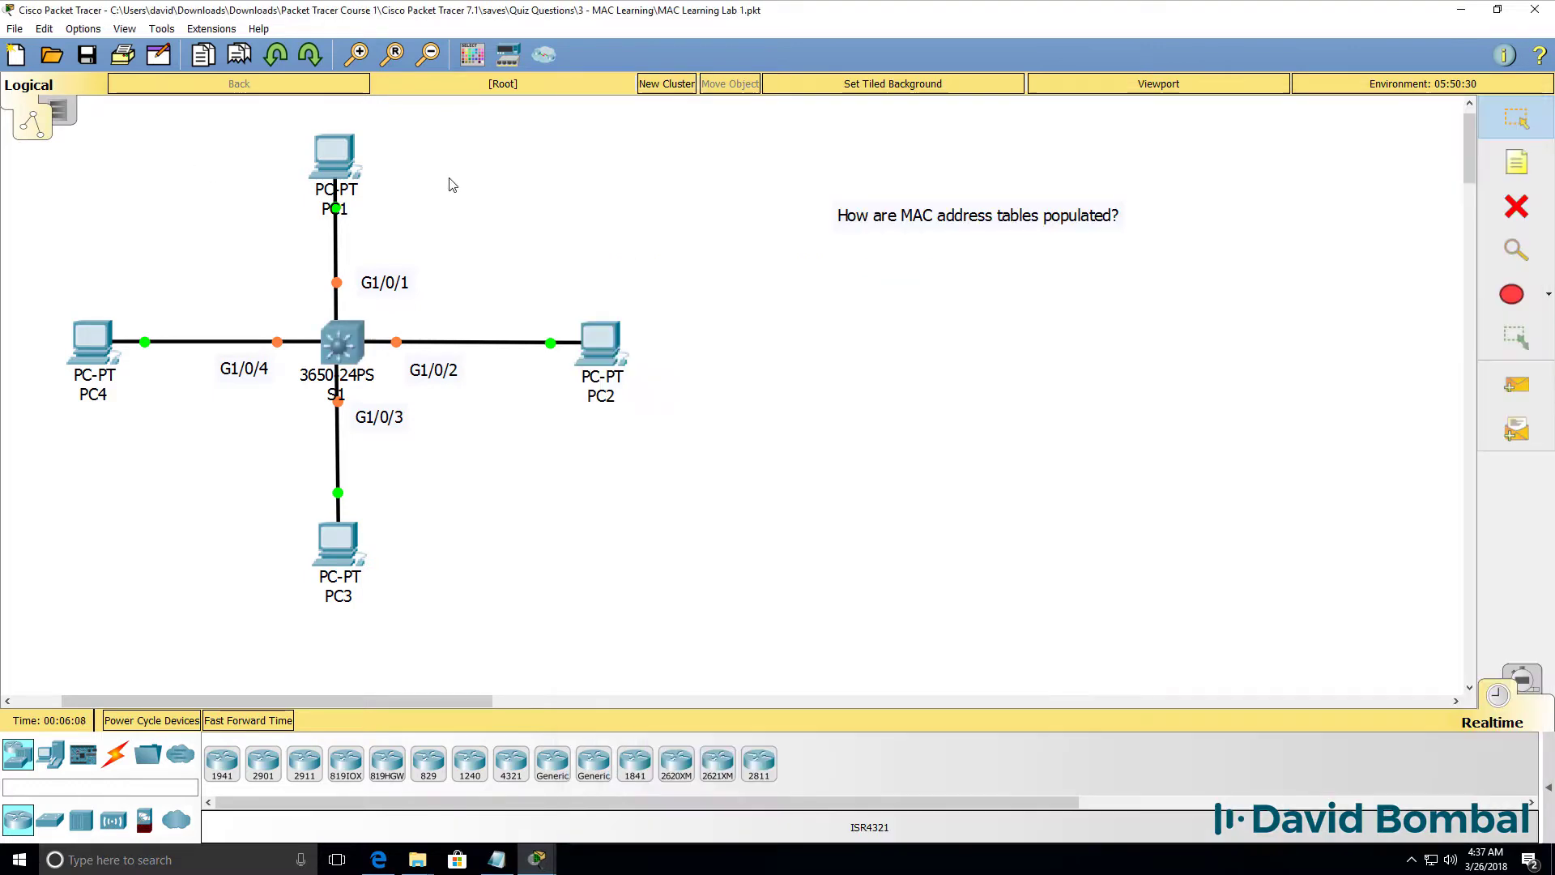
click(334, 155)
click(904, 205)
key(Return)
key(Return)
text(ipconfig)
key(BackSpace)
text(ig)
key(Return)
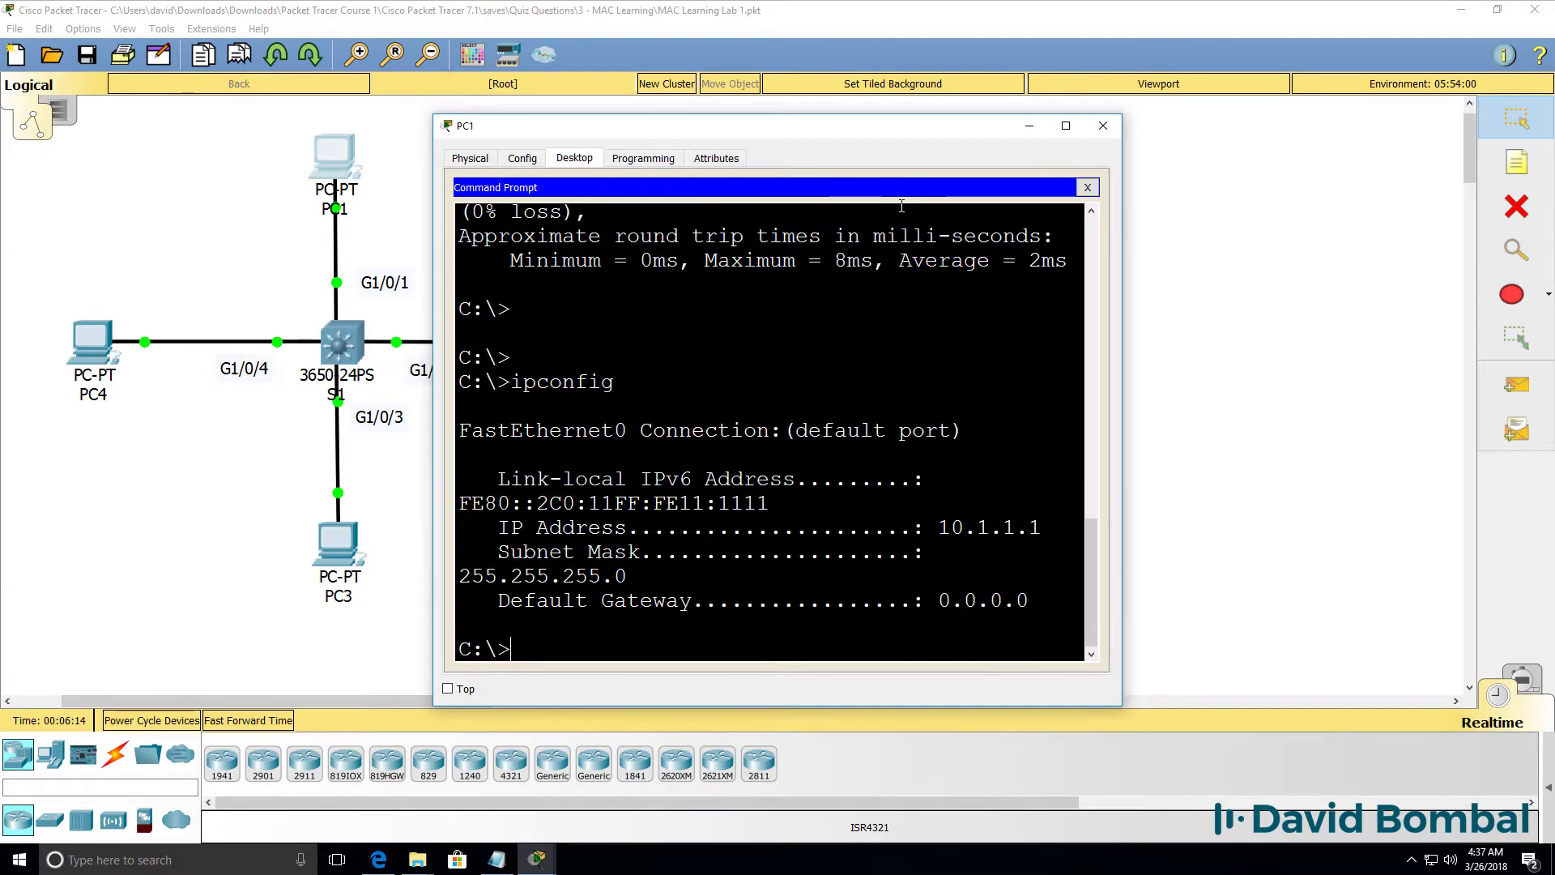
Step: Confirm PC1's ARP cache is empty with arp -a and enter ping 10.1.1.2
drag(1127, 268, 1454, 276)
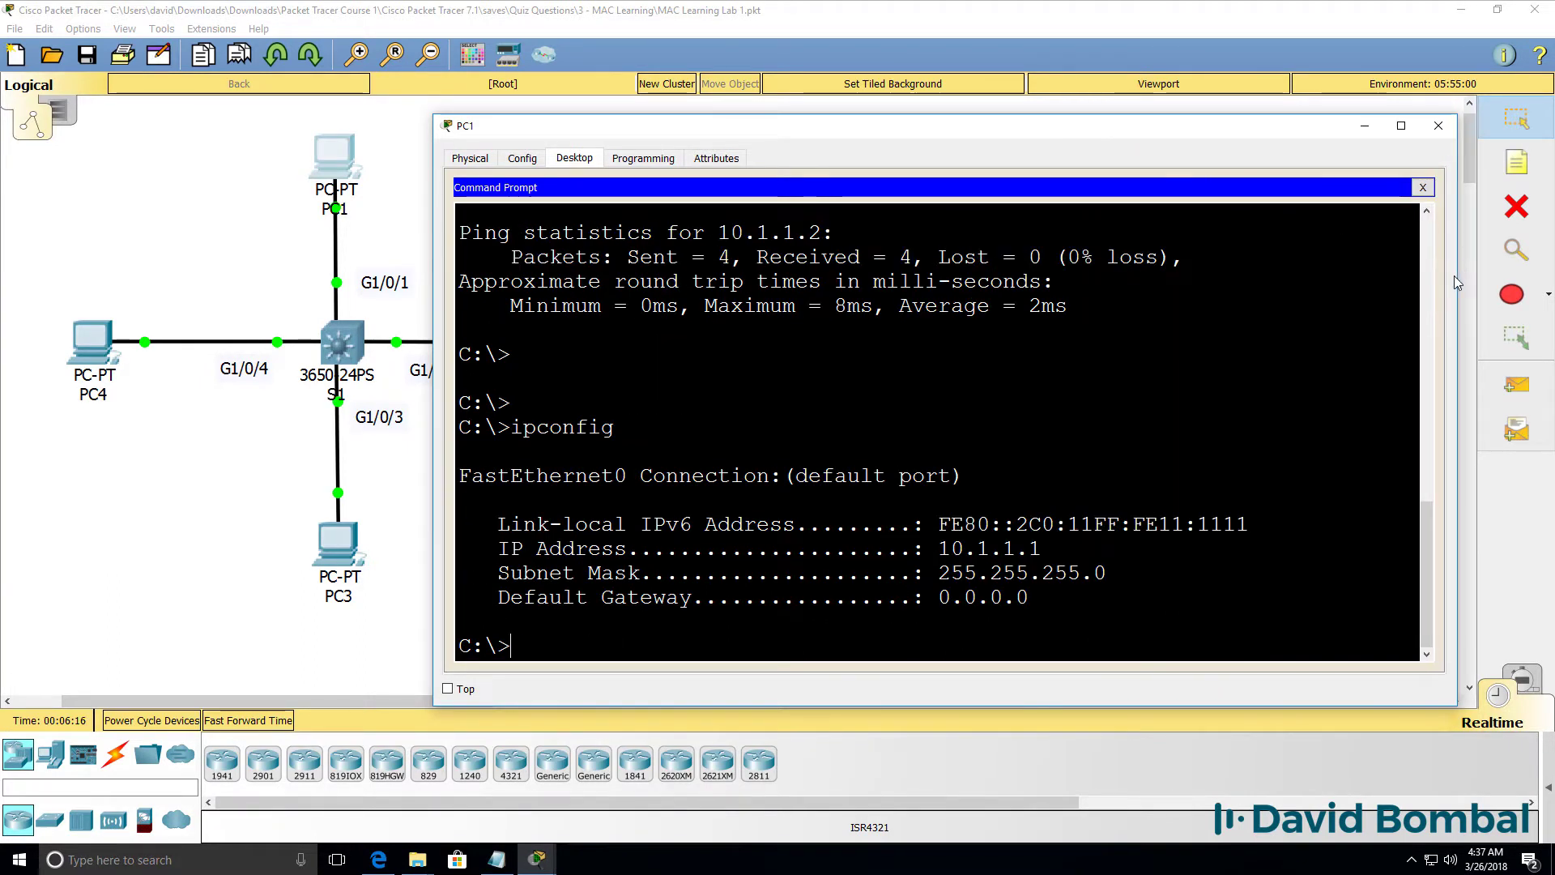
text(arp -a)
key(Return)
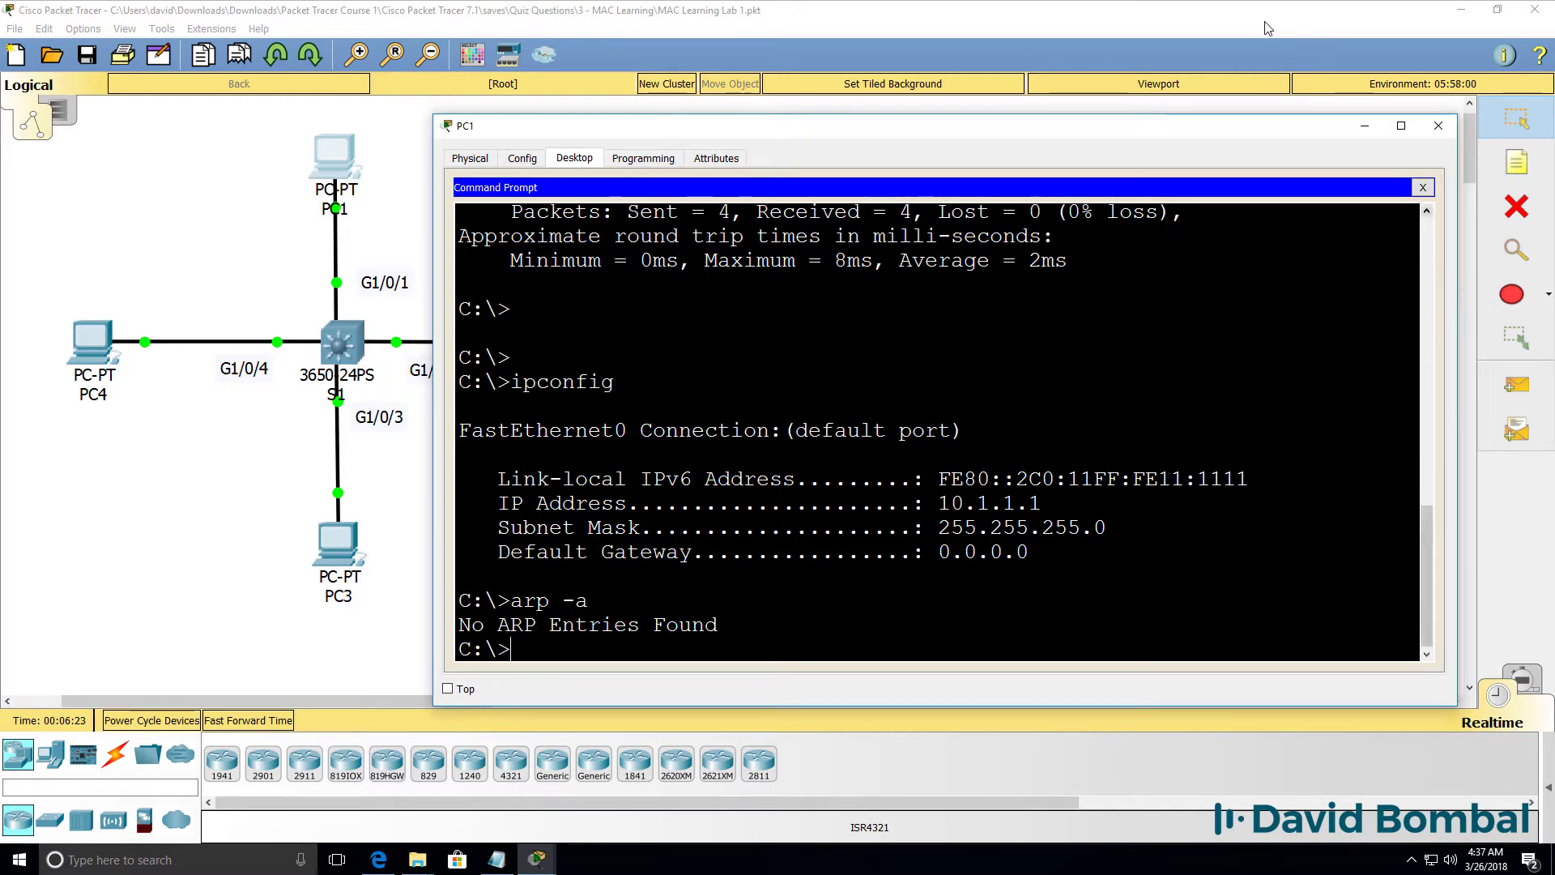
text(ping 10.1.1.2)
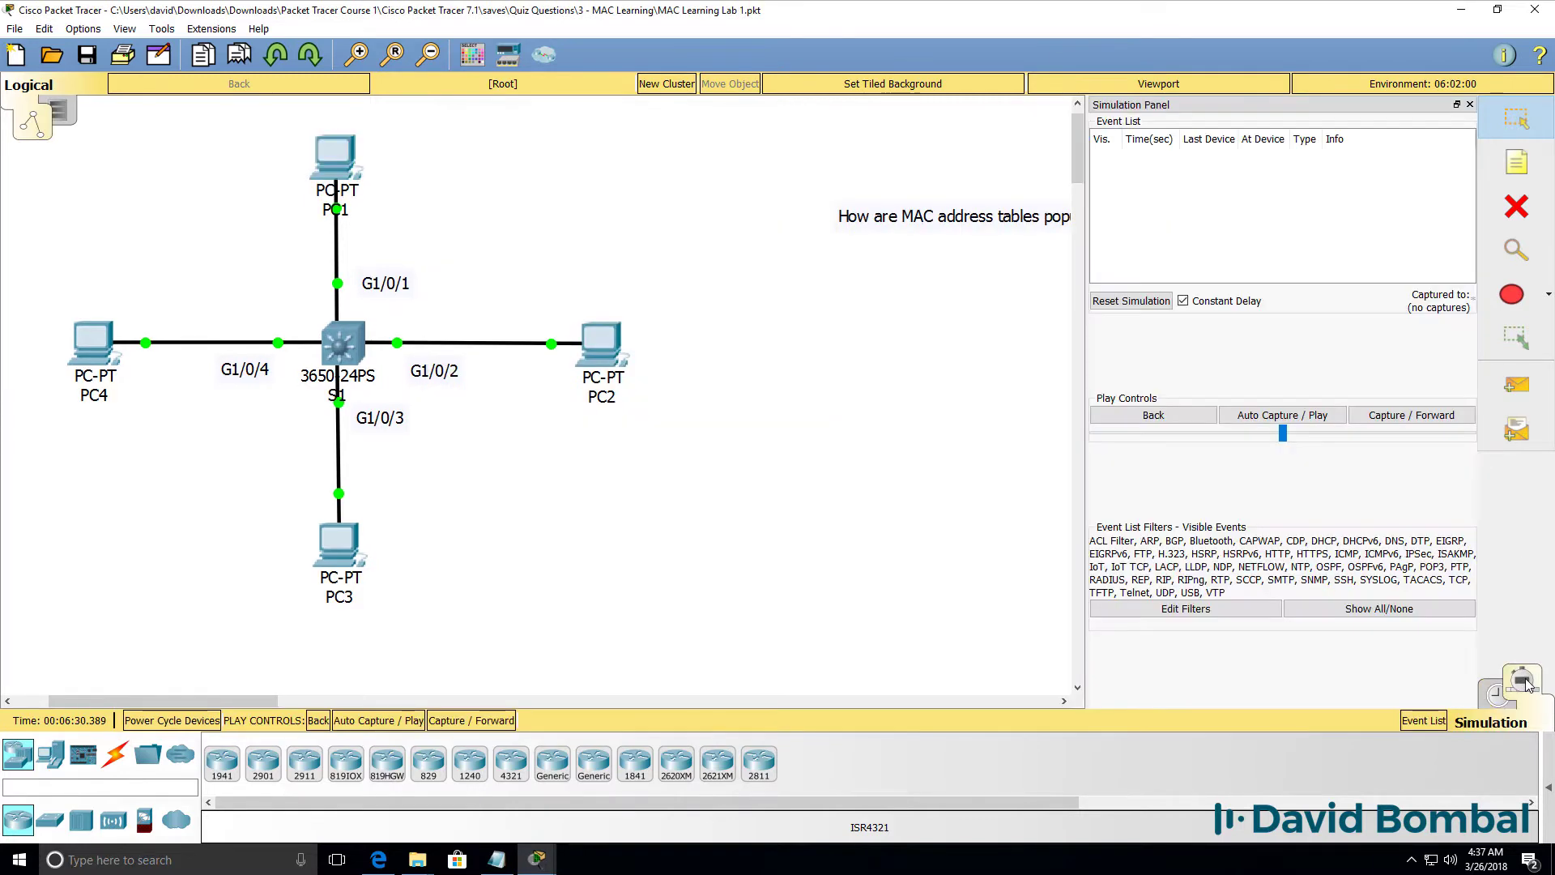
Step: Switch to Simulation mode, send PC1's ping, and step until S1 floods the ARP request
click(1521, 681)
mouse_move(536, 858)
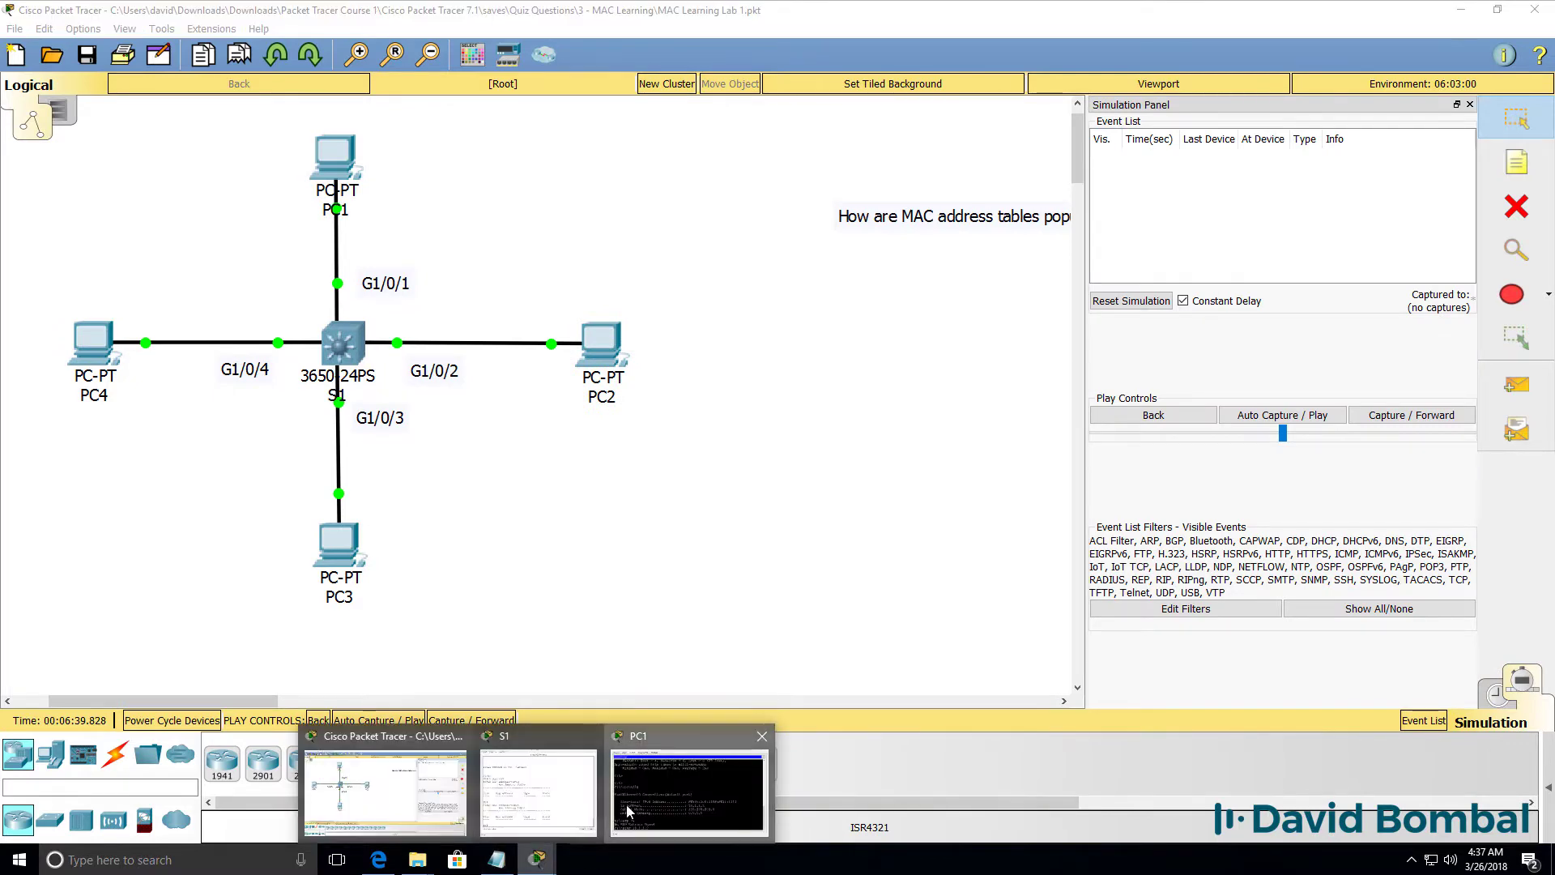
click(624, 803)
click(709, 729)
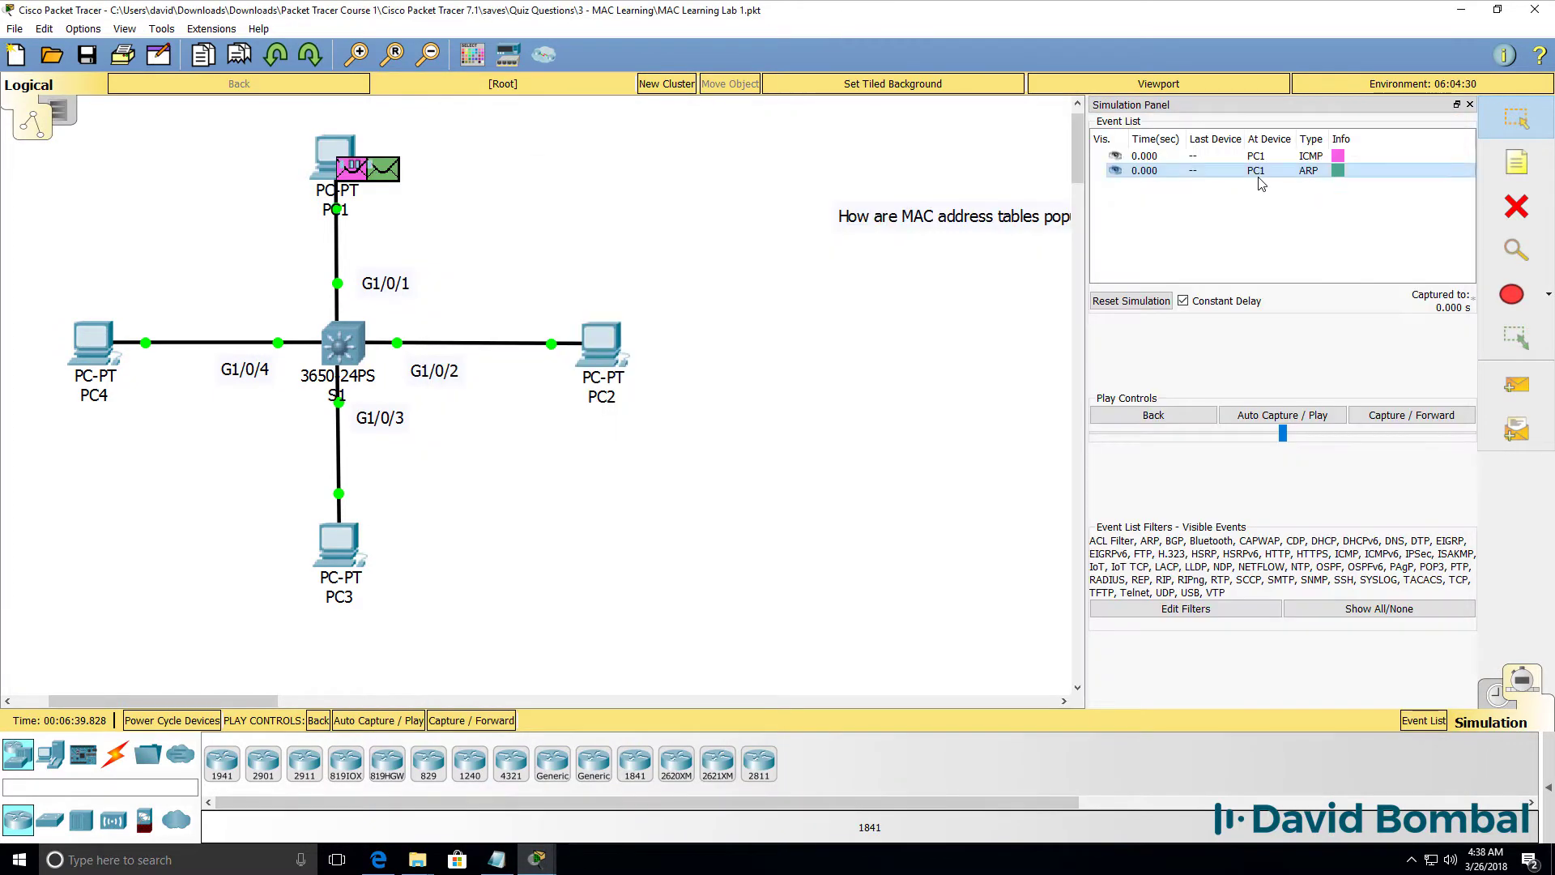
click(1404, 417)
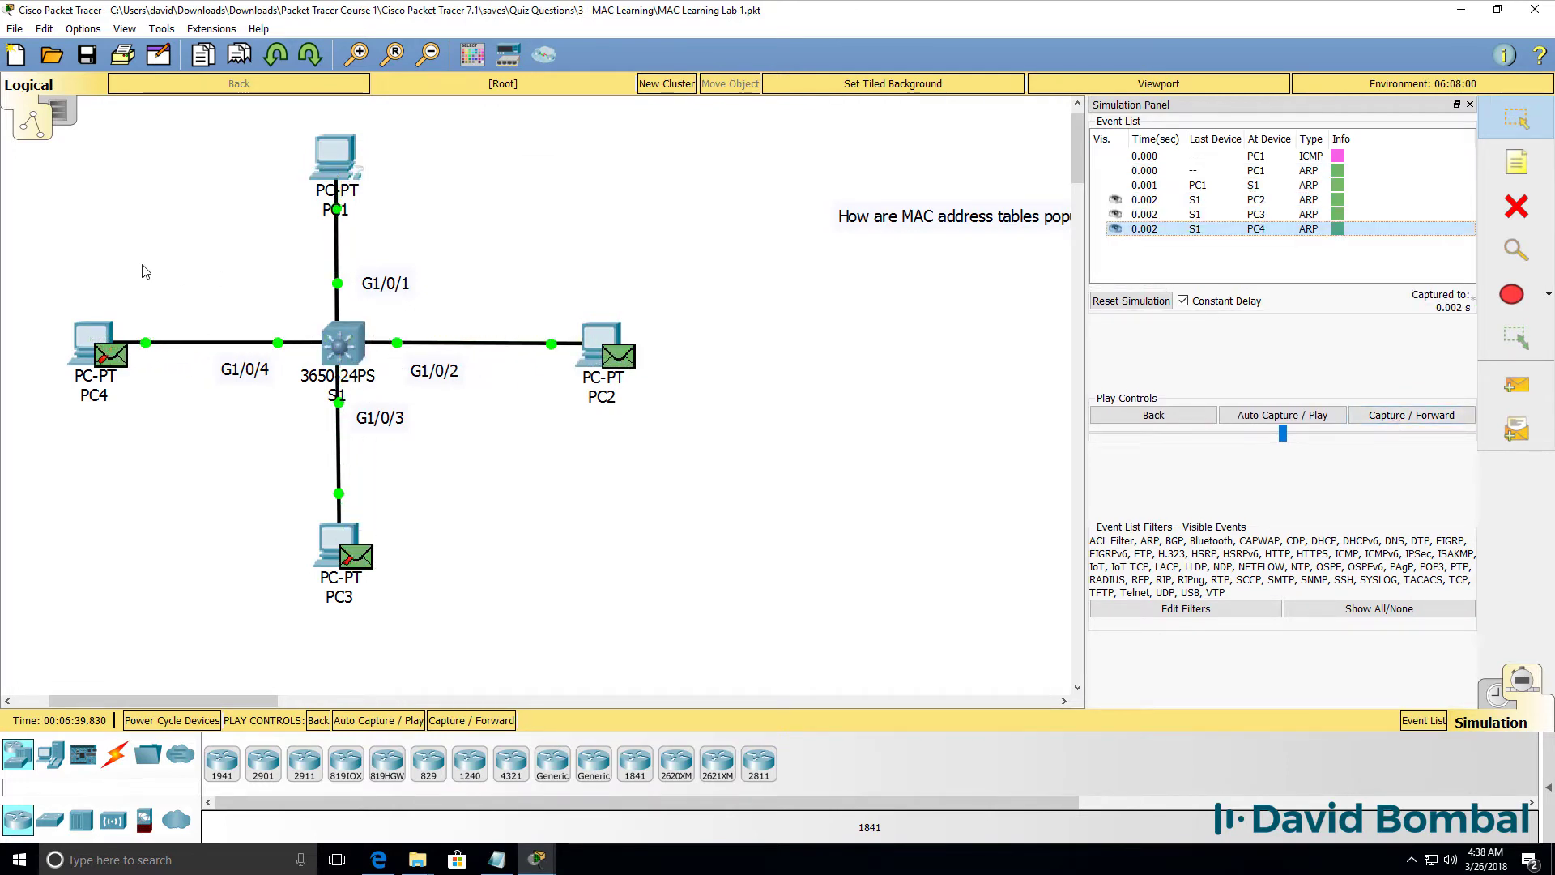
Step: Check S1's MAC table, now listing PC1's 00c0.1111.1111 on Gig1/0/1
click(340, 350)
key(Up)
key(Return)
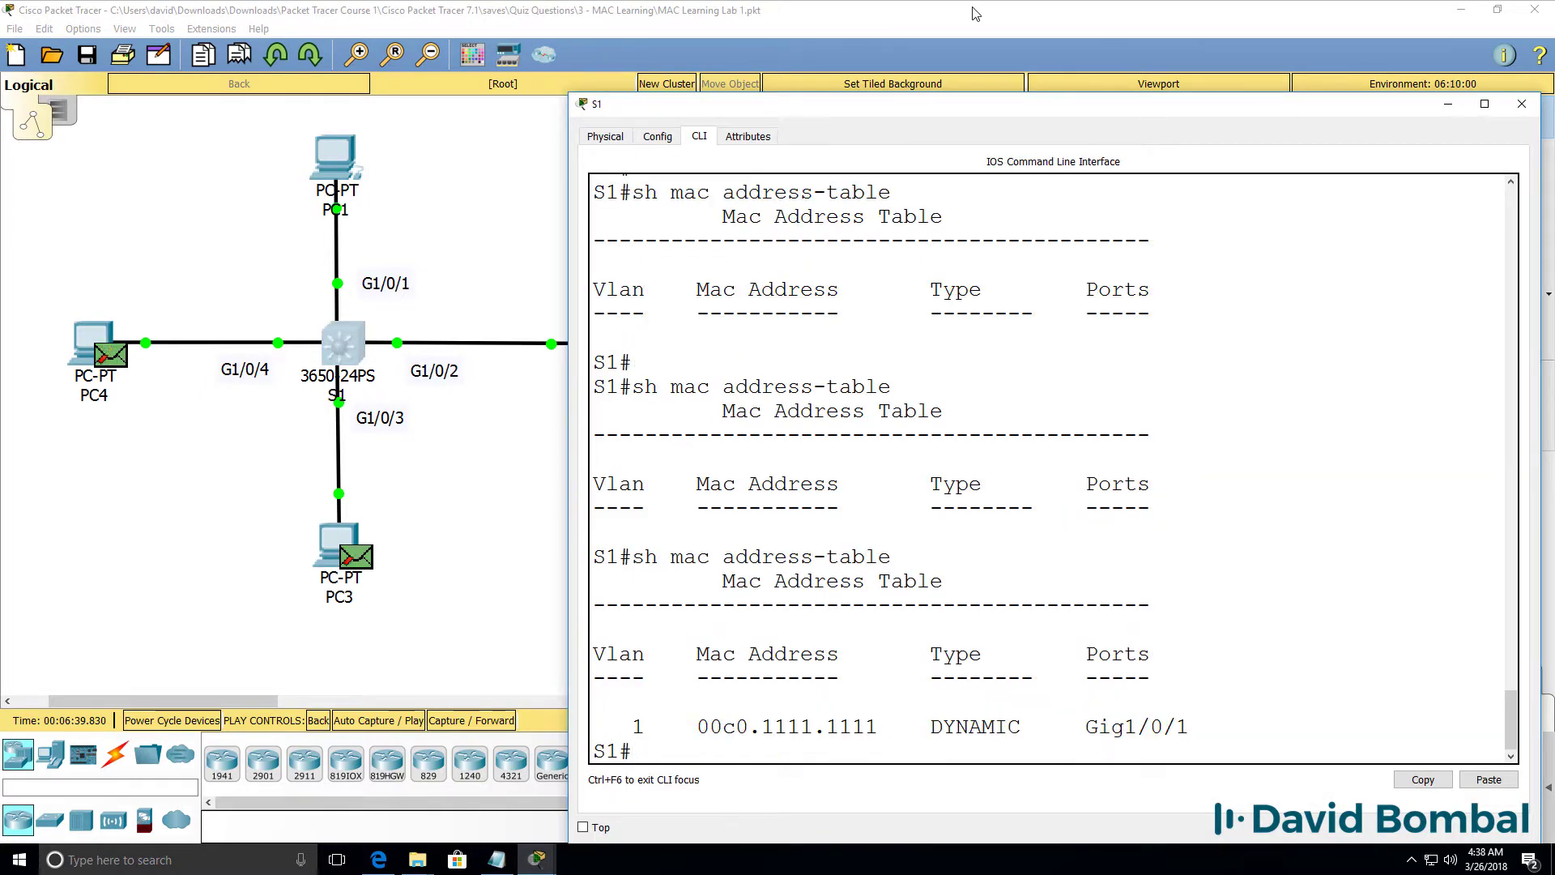
click(1522, 104)
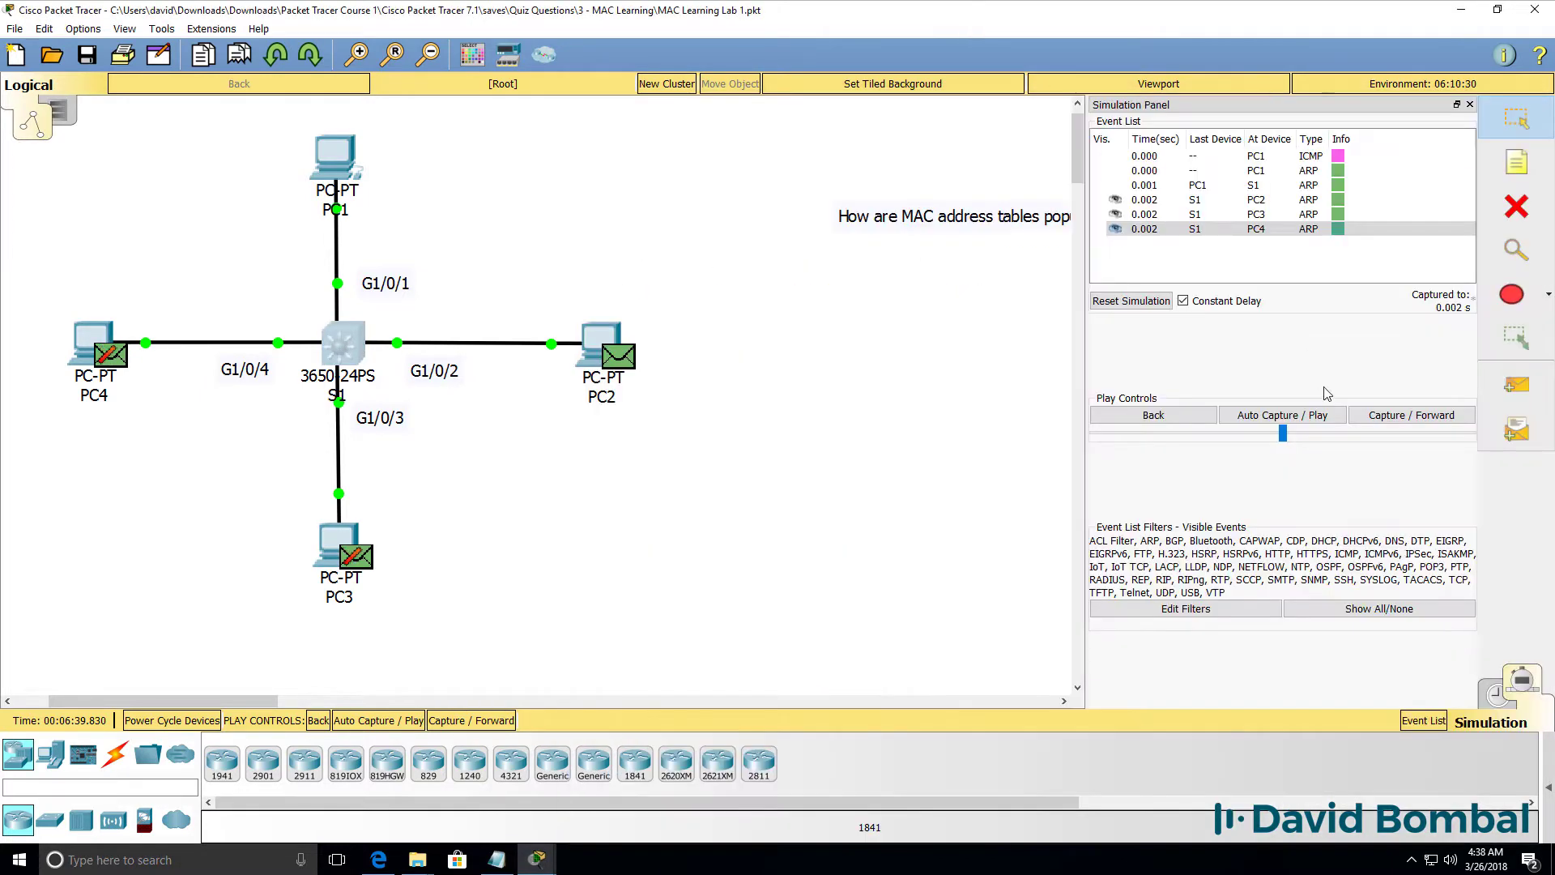
Step: Step PC2's ARP reply to PC1 and confirm S1 learned 00c0.2222.2222 on Gig1/0/2
click(1382, 413)
click(1381, 412)
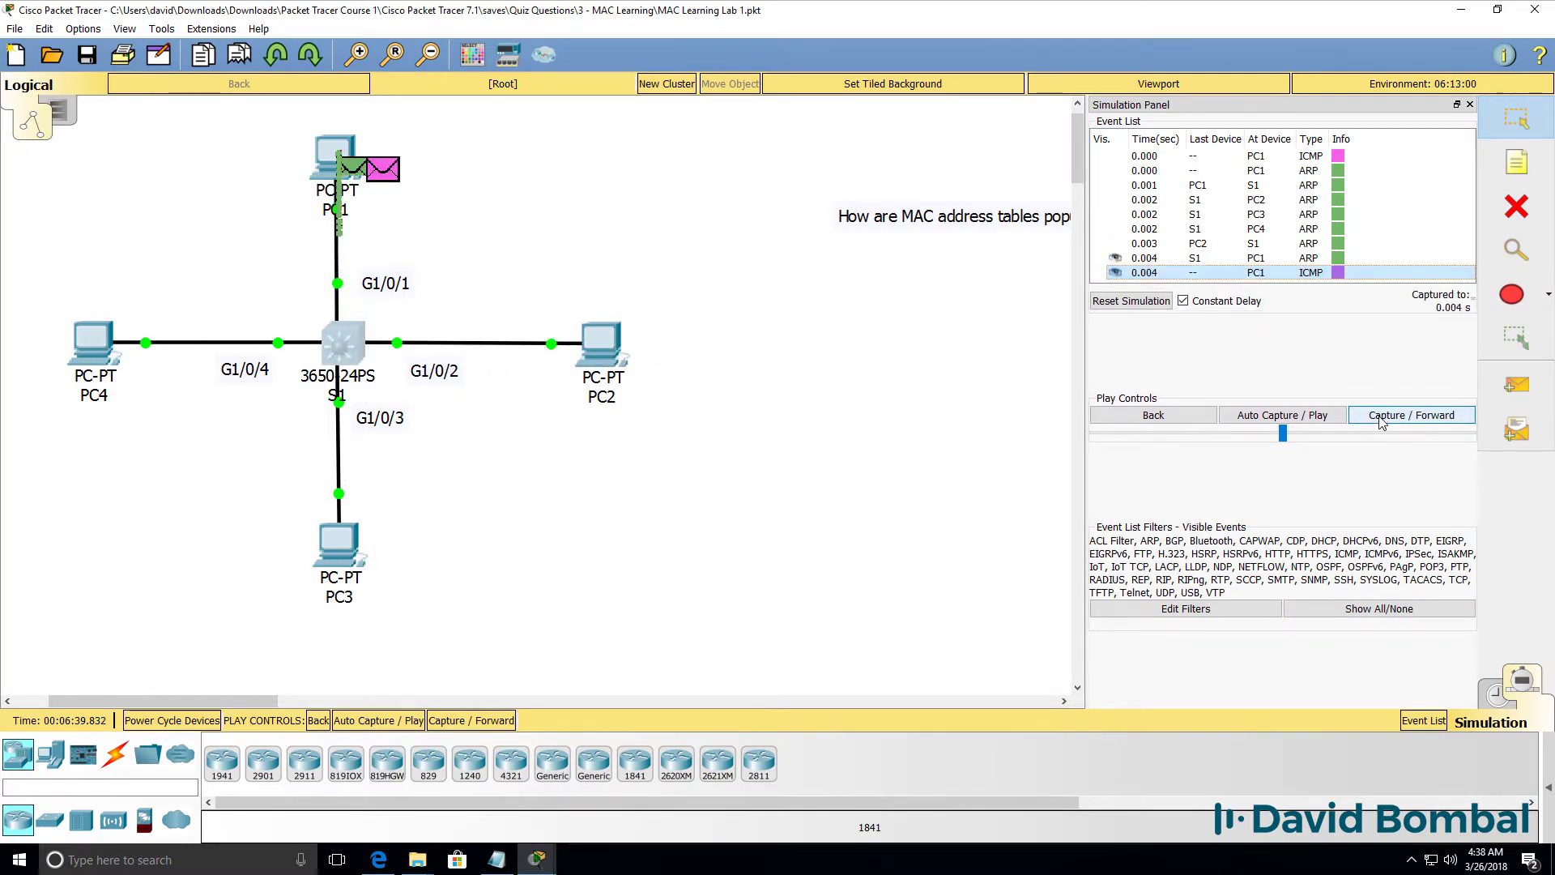
click(536, 859)
click(553, 811)
key(Up)
drag(903, 726, 689, 723)
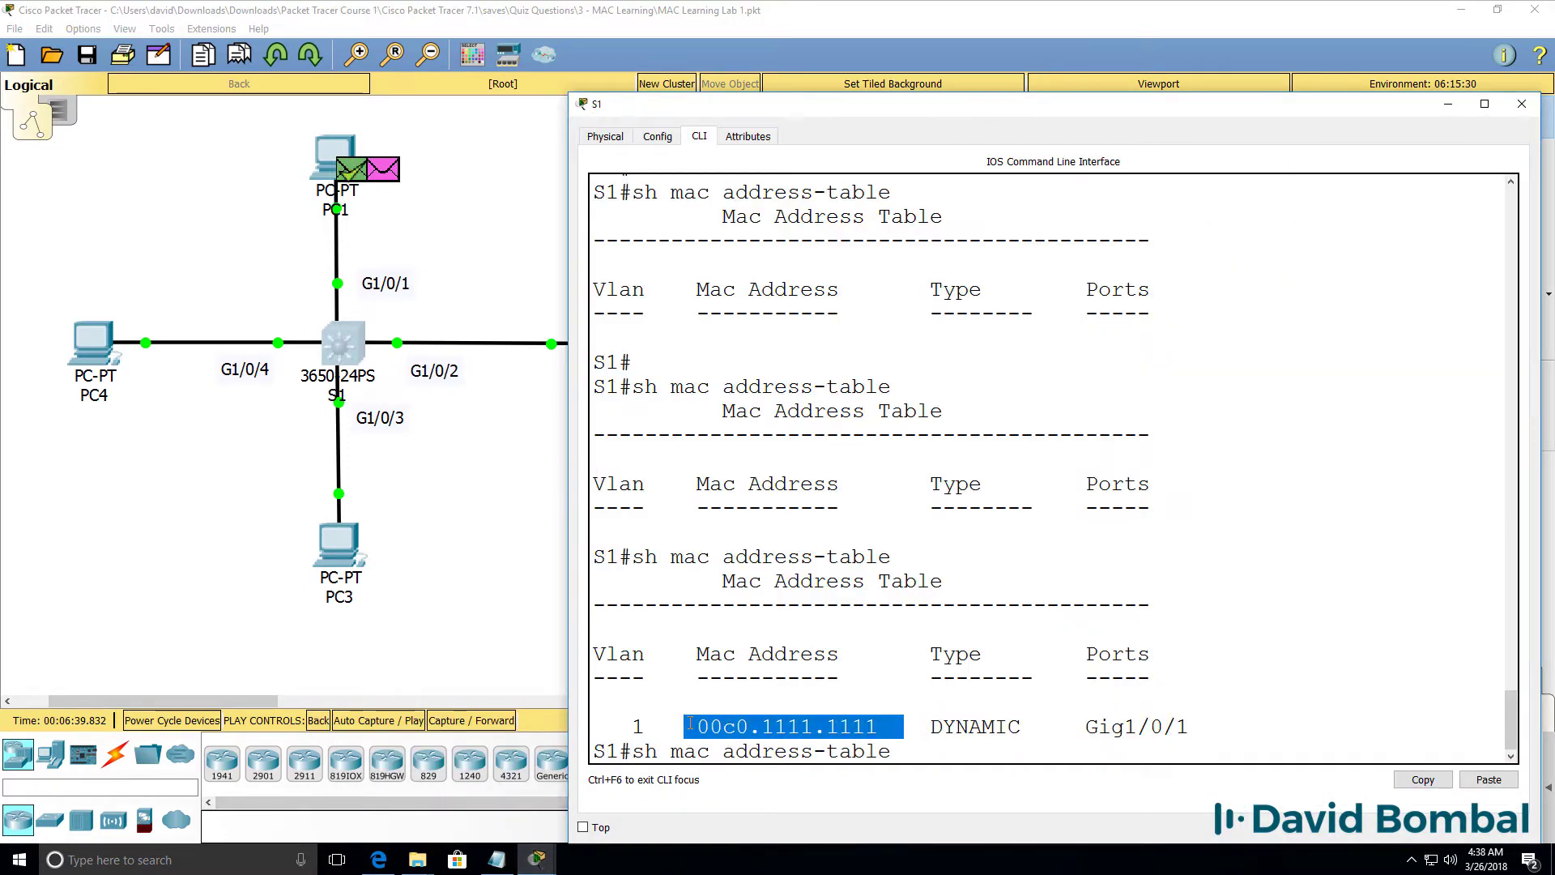
key(Return)
drag(1226, 724, 488, 573)
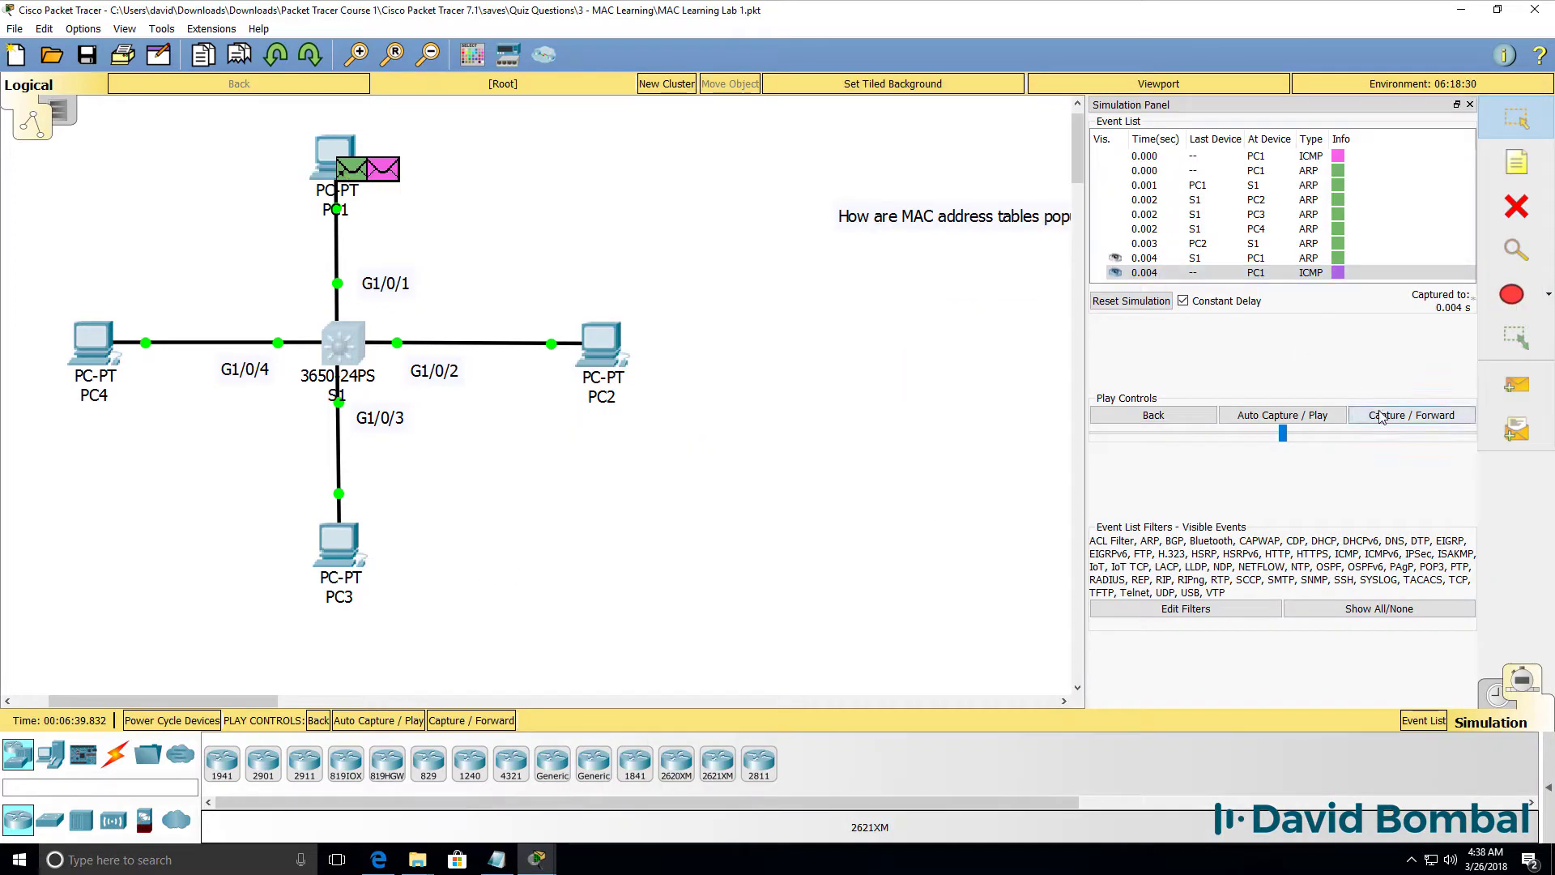
Step: Step the ICMP echo through S1 to PC2 and the reply back toward PC1
click(1389, 416)
click(1389, 416)
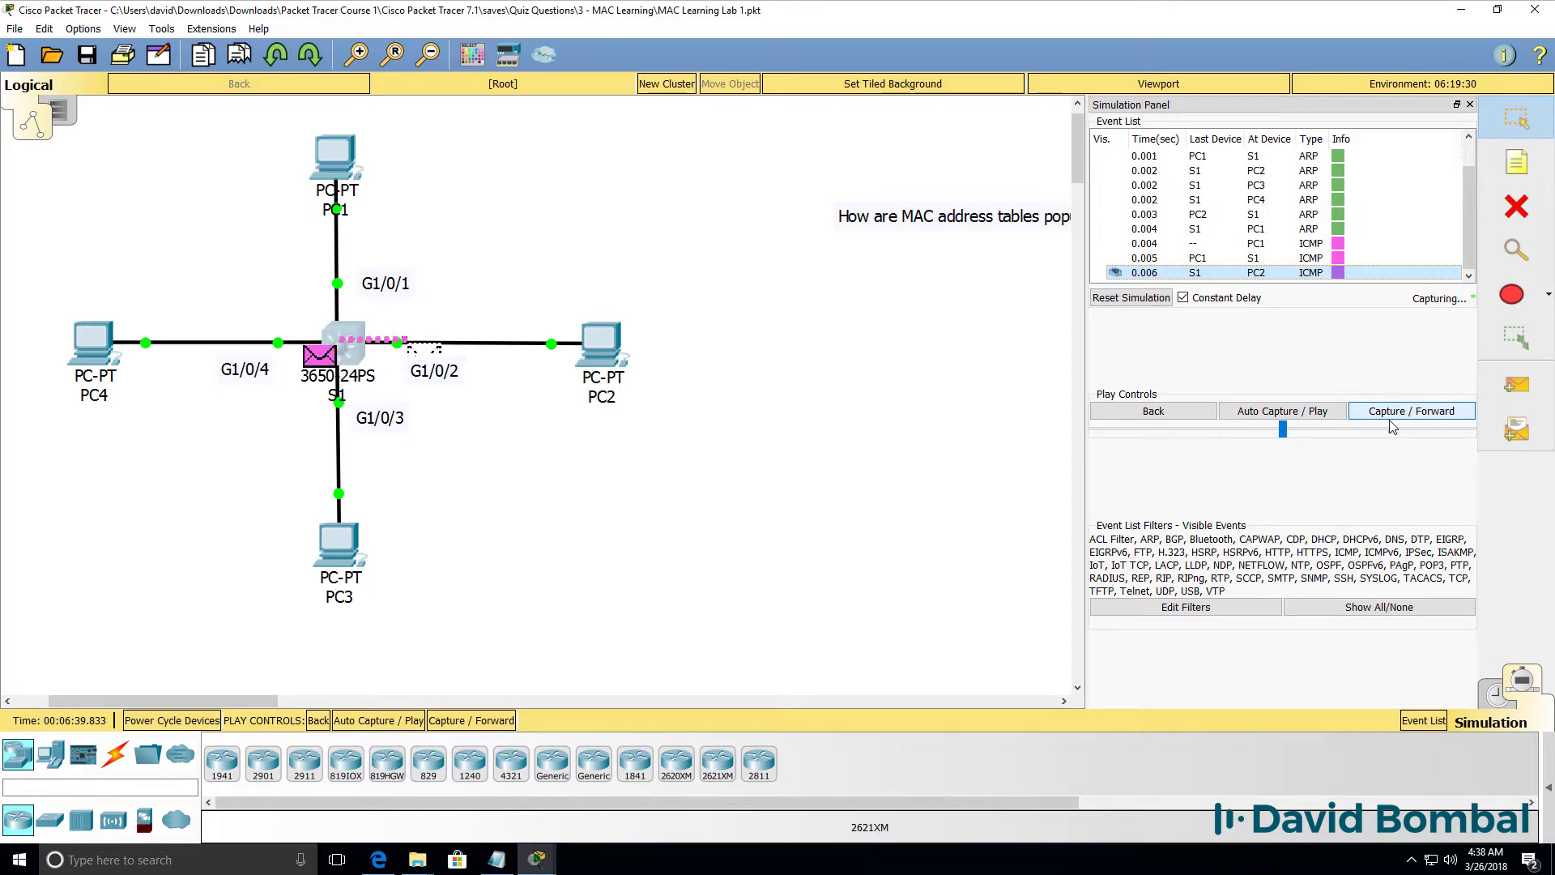
click(1390, 413)
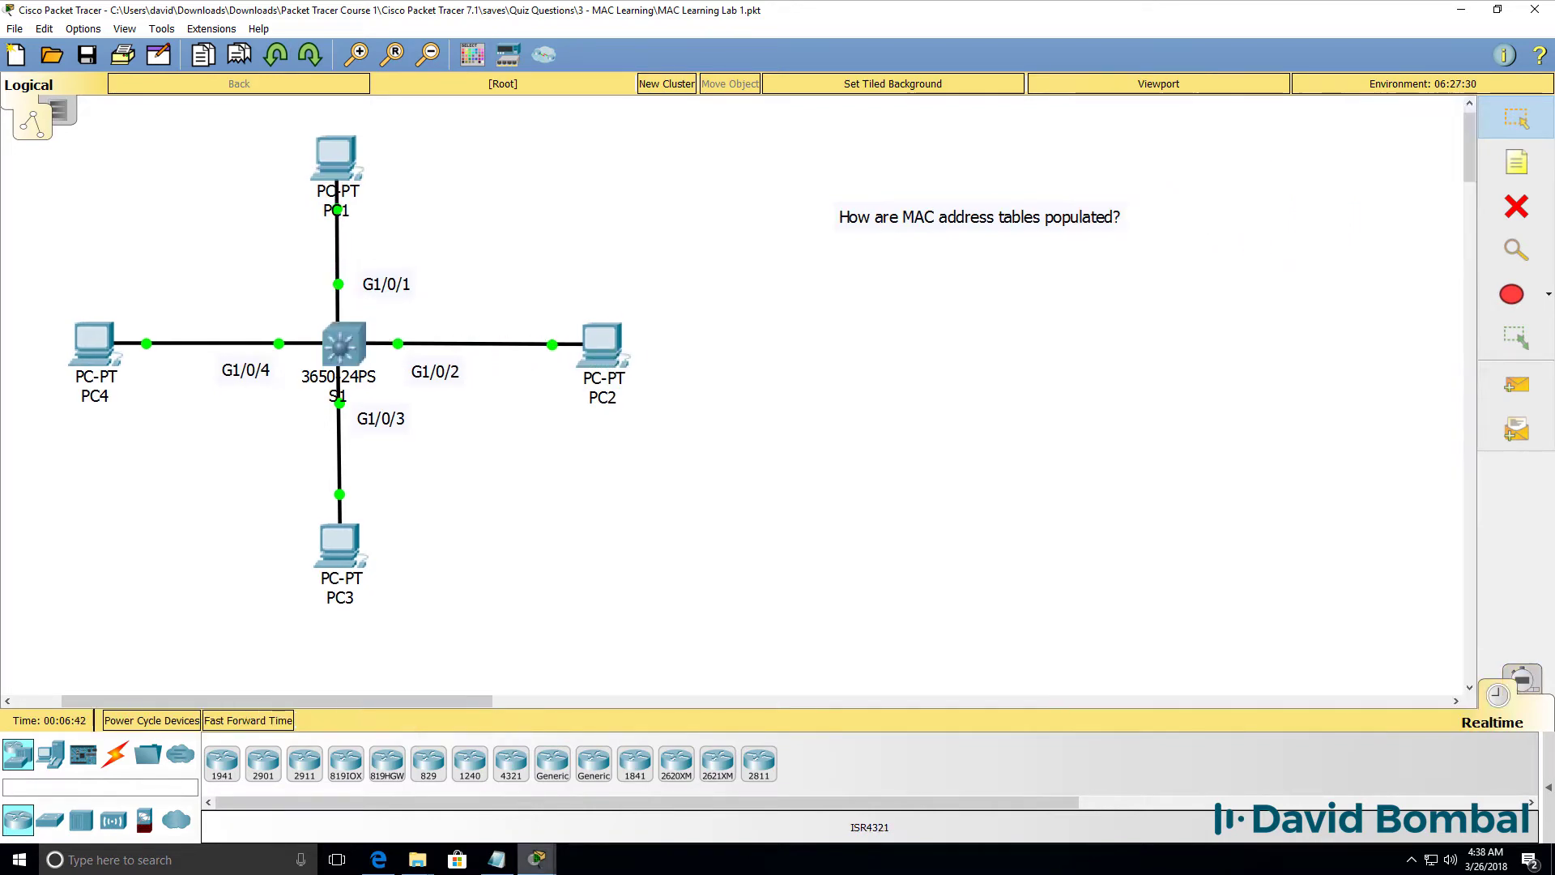
Step: Run clear mac address-table on S1 and close its CLI window
mouse_move(537, 858)
click(539, 778)
key(Return)
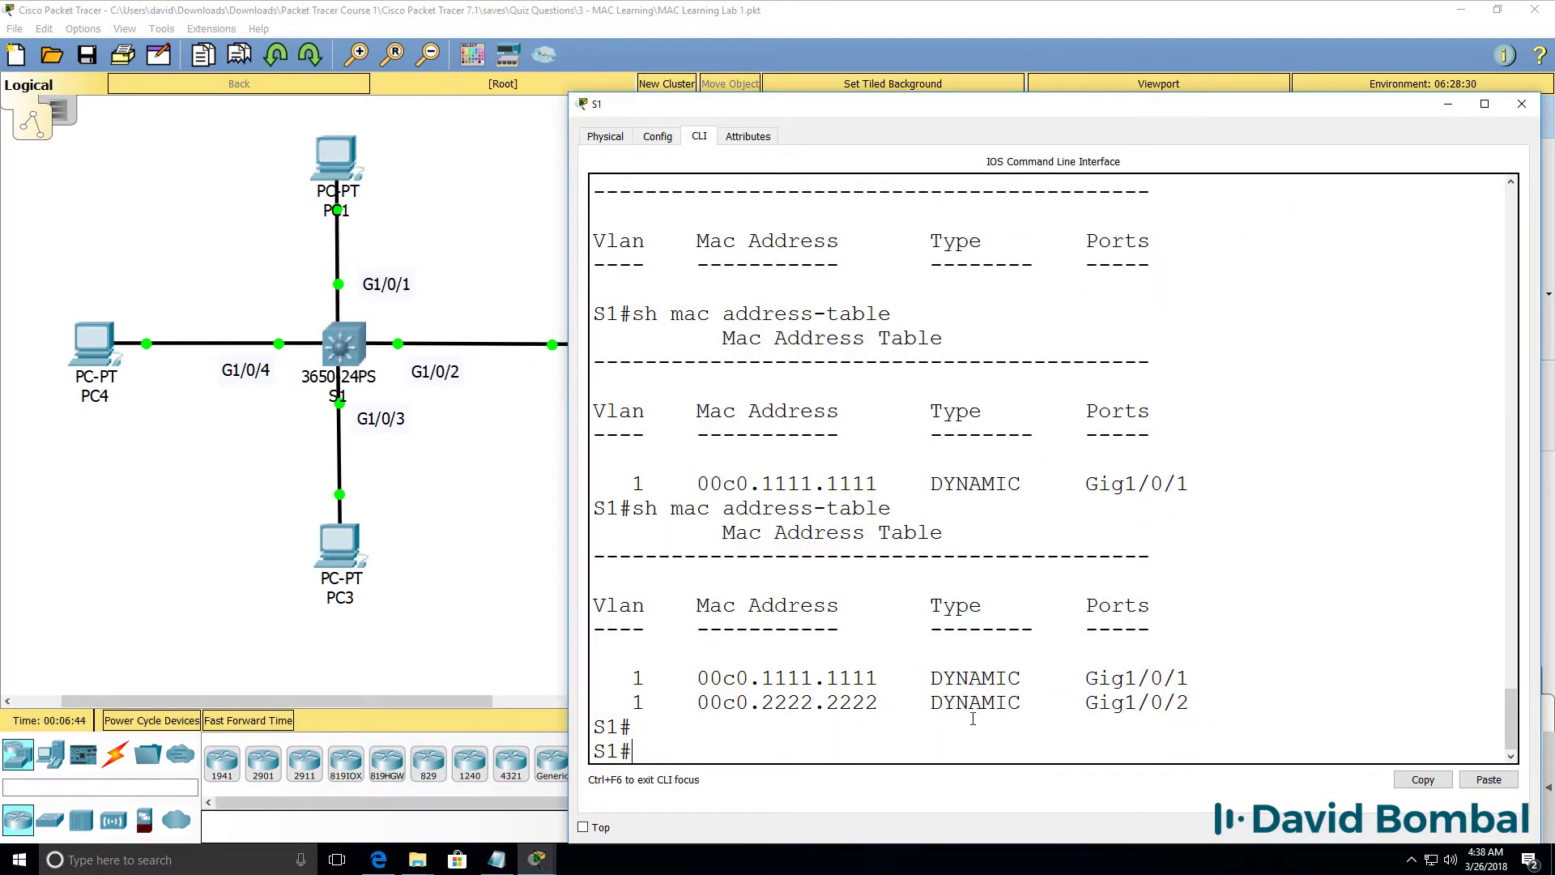
text(clear mac ad)
key(Tab)
key(Return)
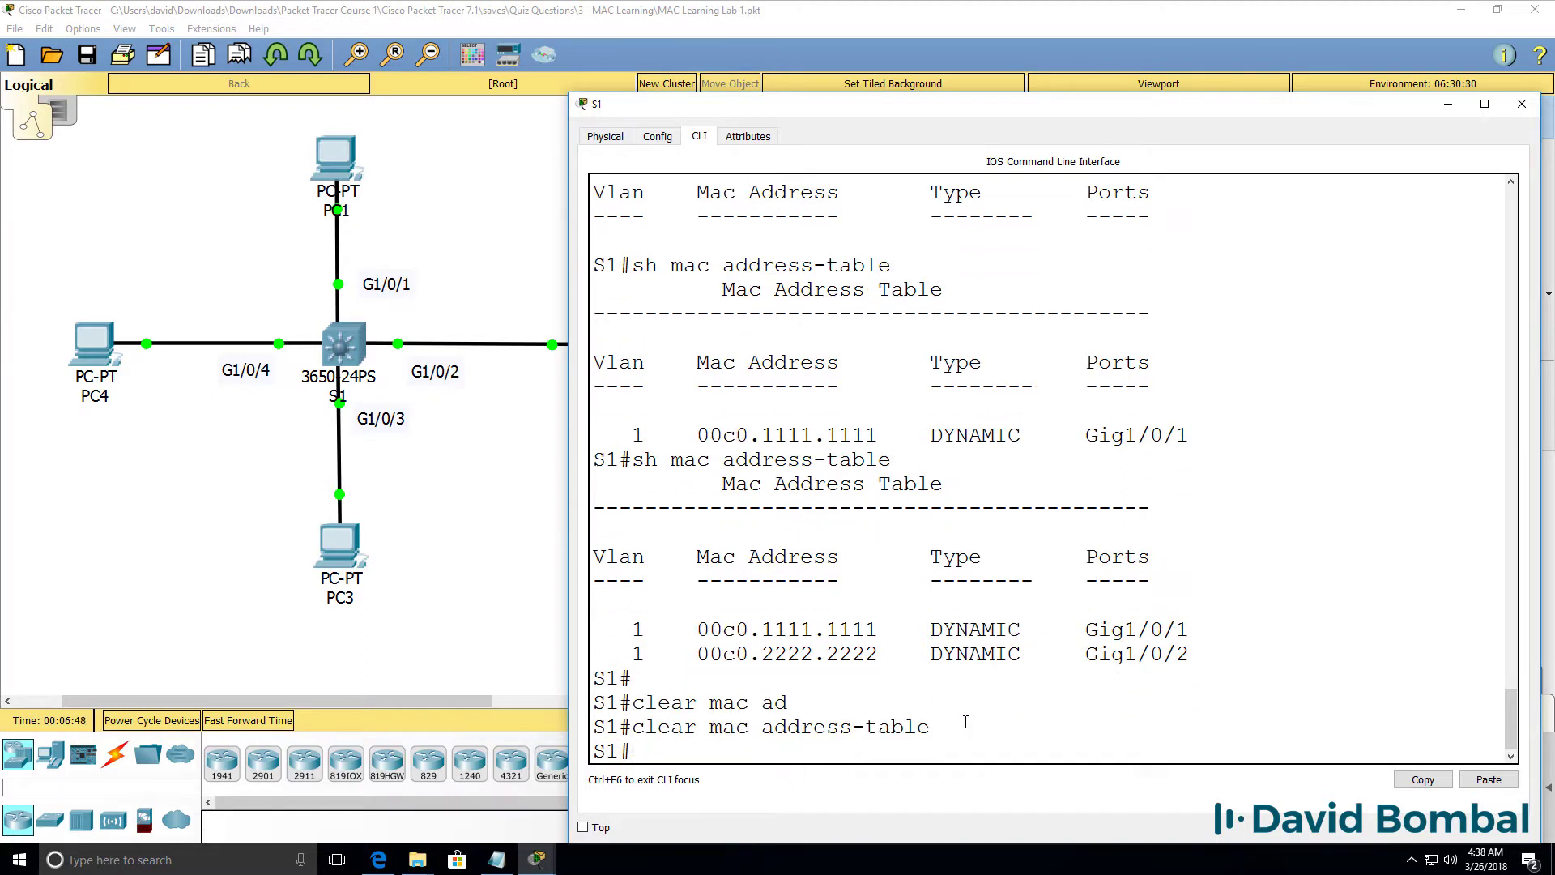
key(alt+F4)
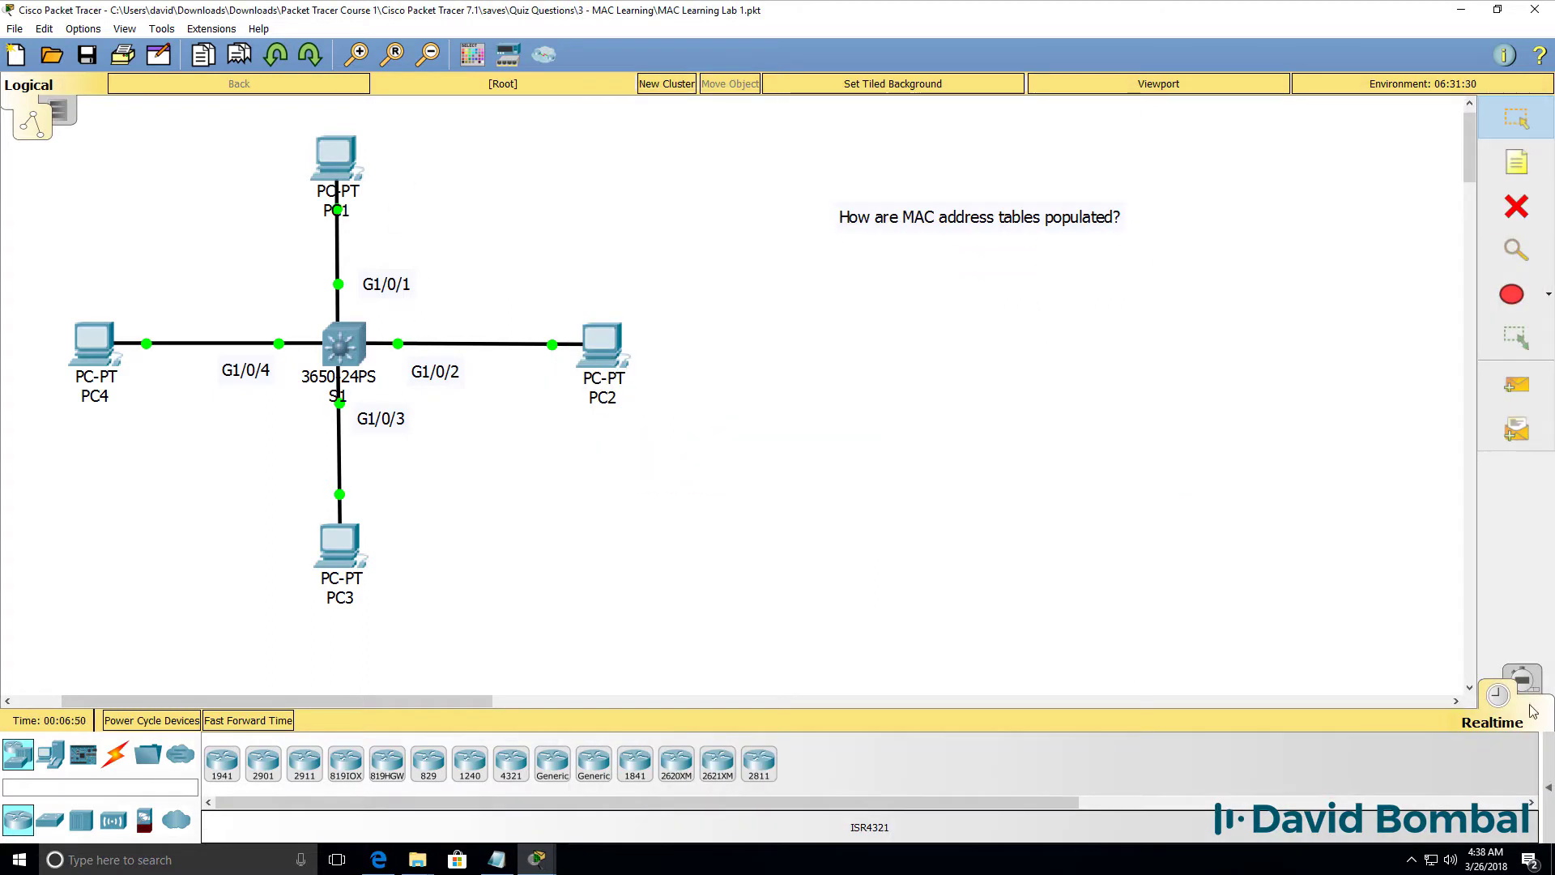
Step: Return to Simulation mode and verify S1's MAC address table is empty
click(1522, 679)
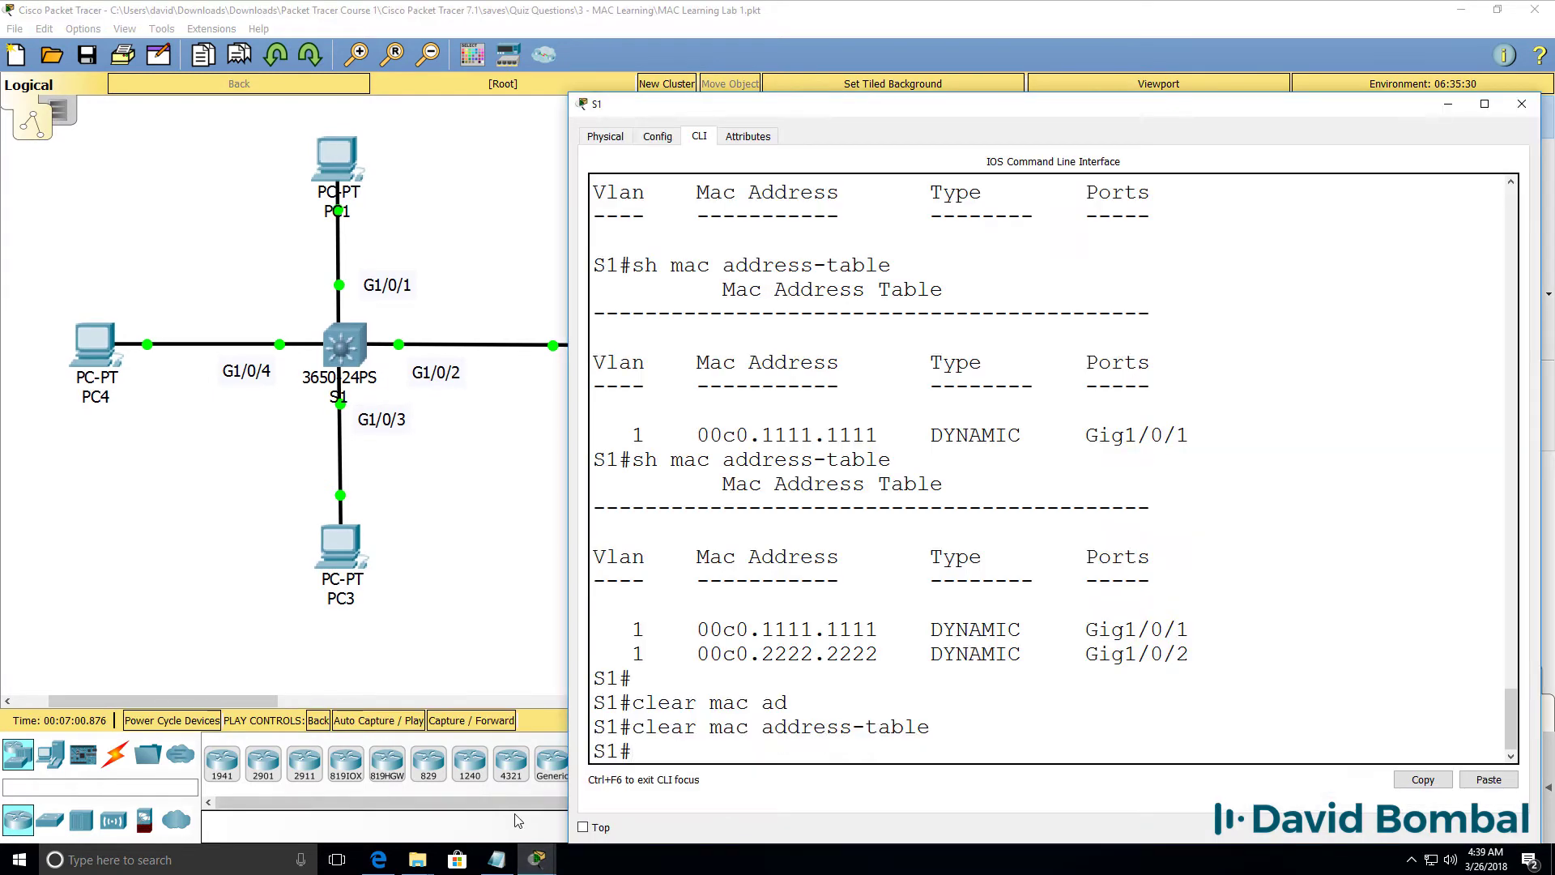
text(mac)
key(Tab)
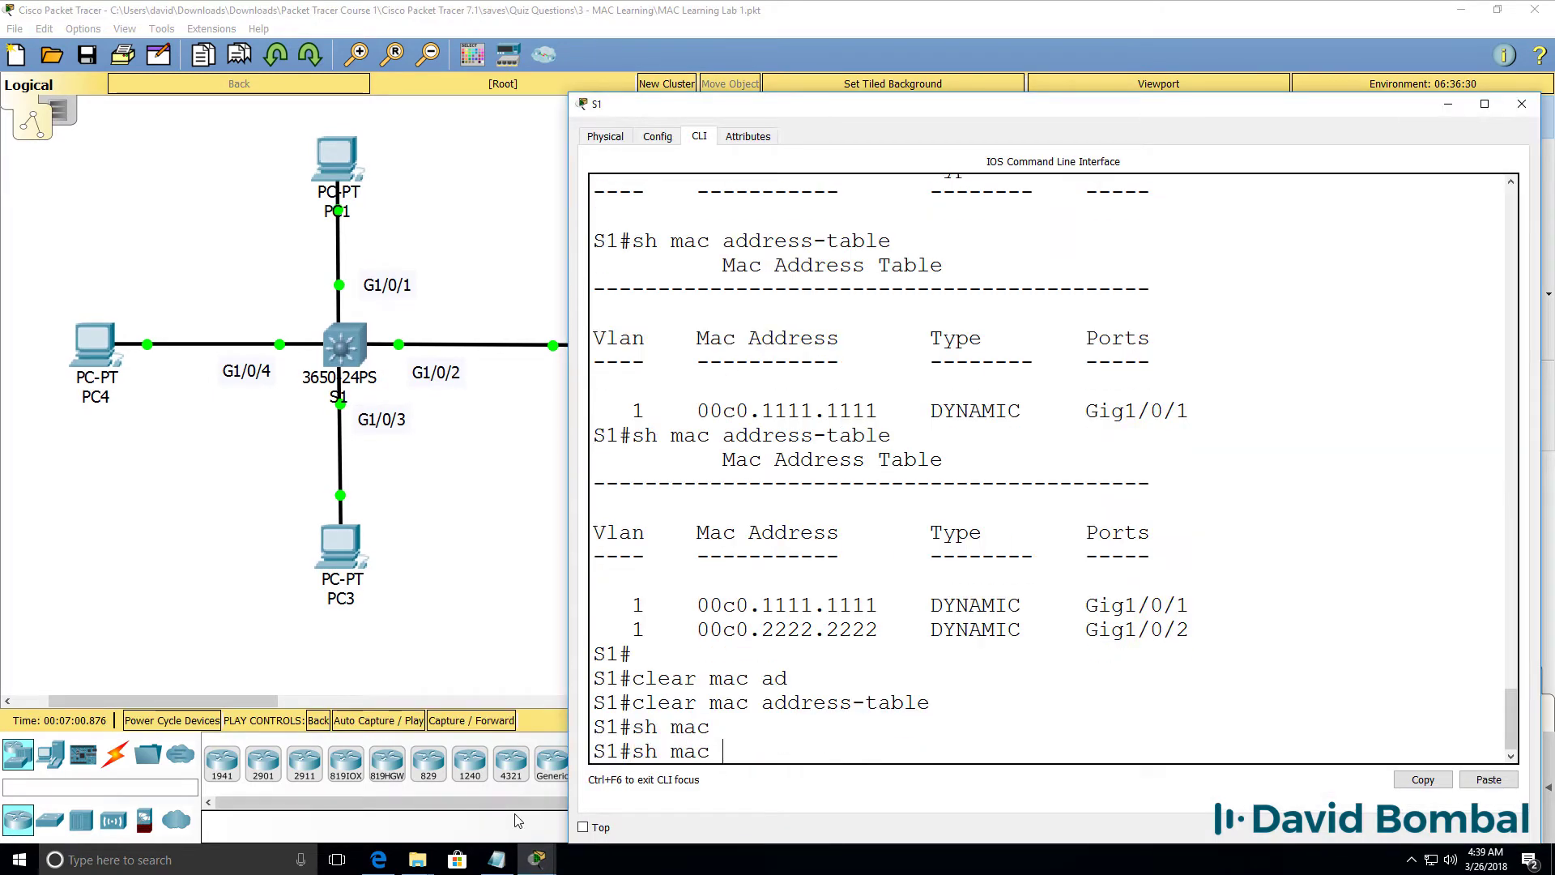
text(ad)
key(Tab)
key(Return)
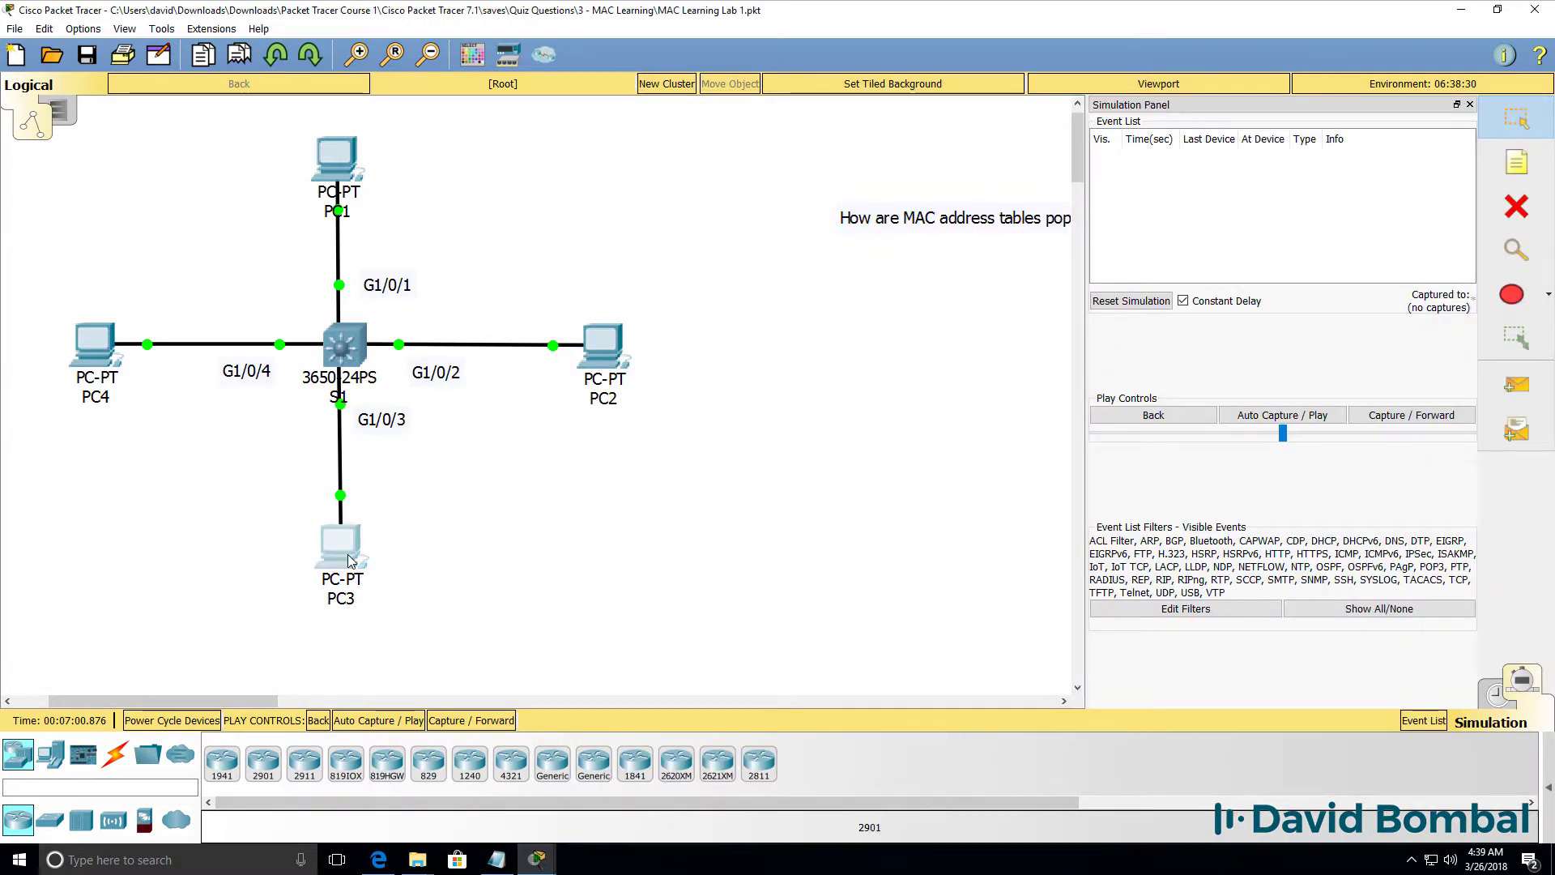
click(341, 551)
Step: Run ping 10.1.1.4 from PC3's command prompt, then close PC3's window
click(852, 217)
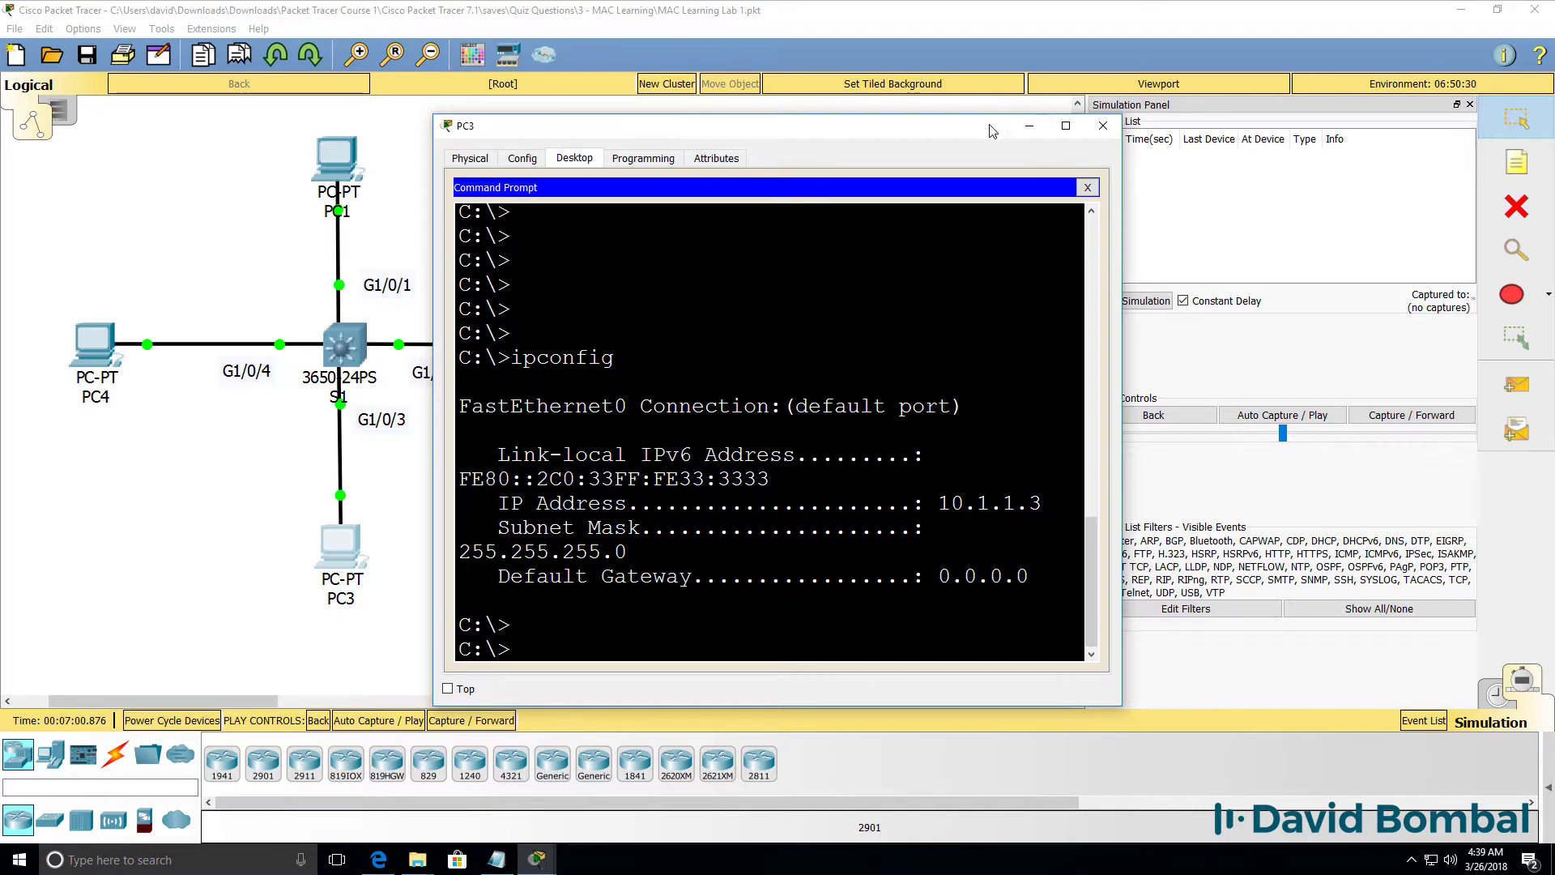
drag(975, 130, 1202, 173)
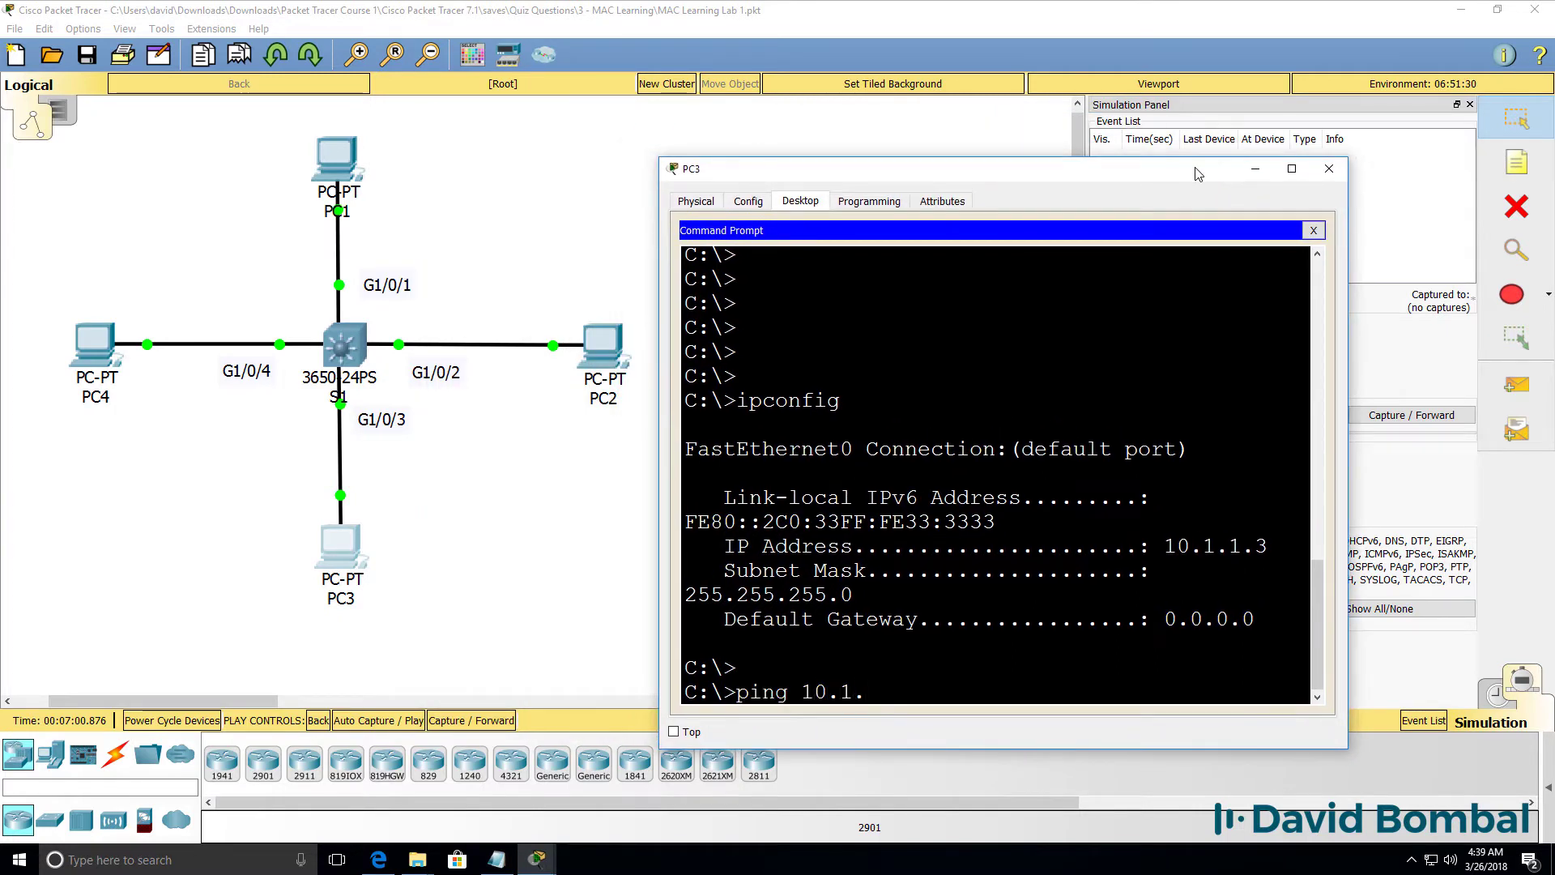
key(Return)
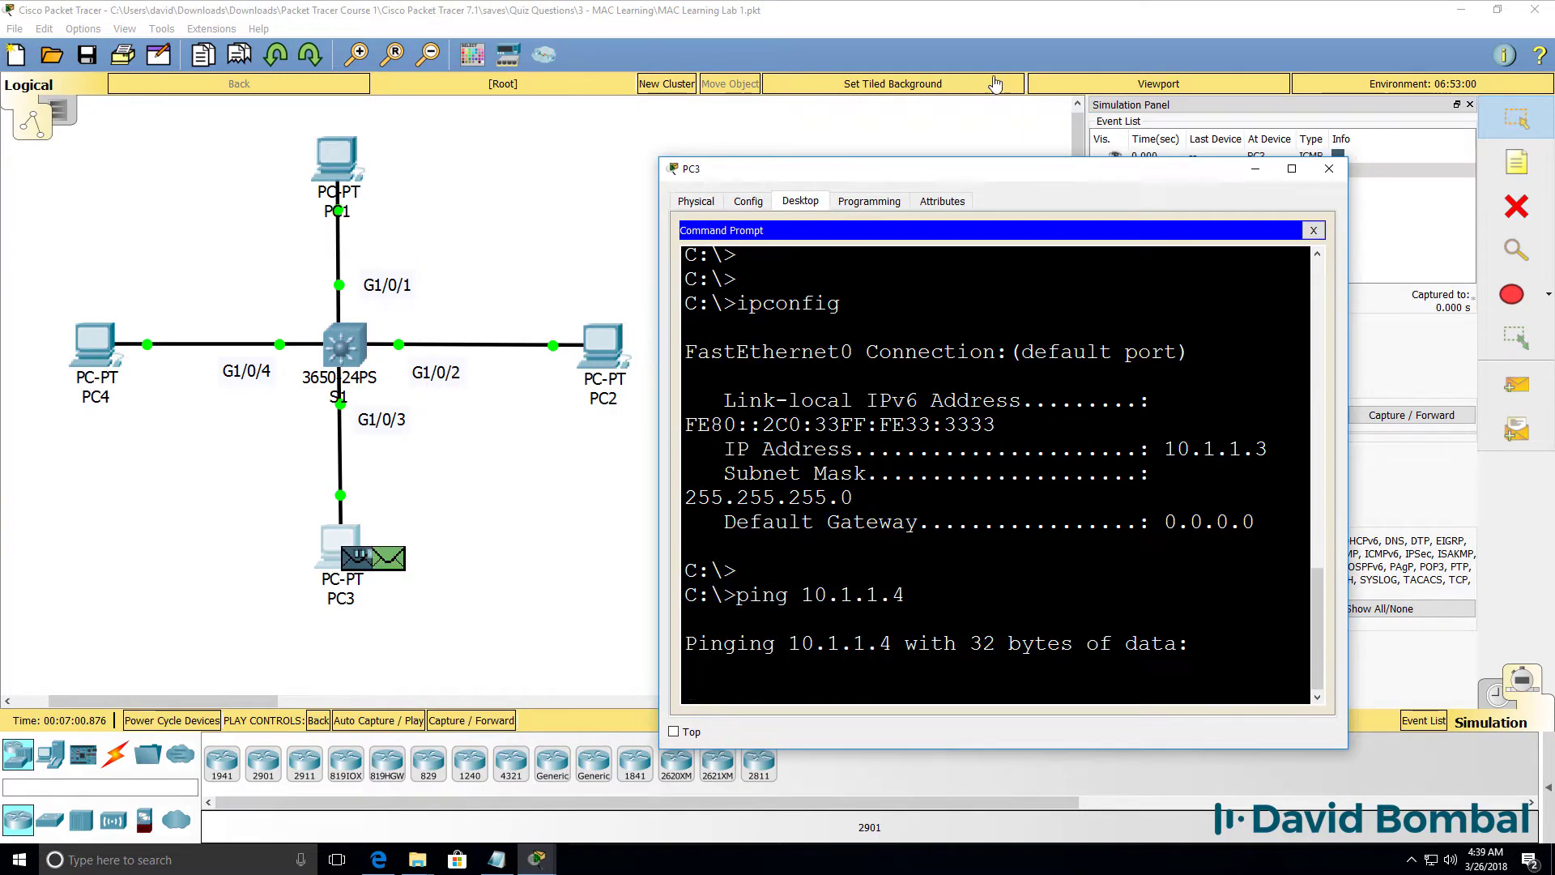
click(1328, 168)
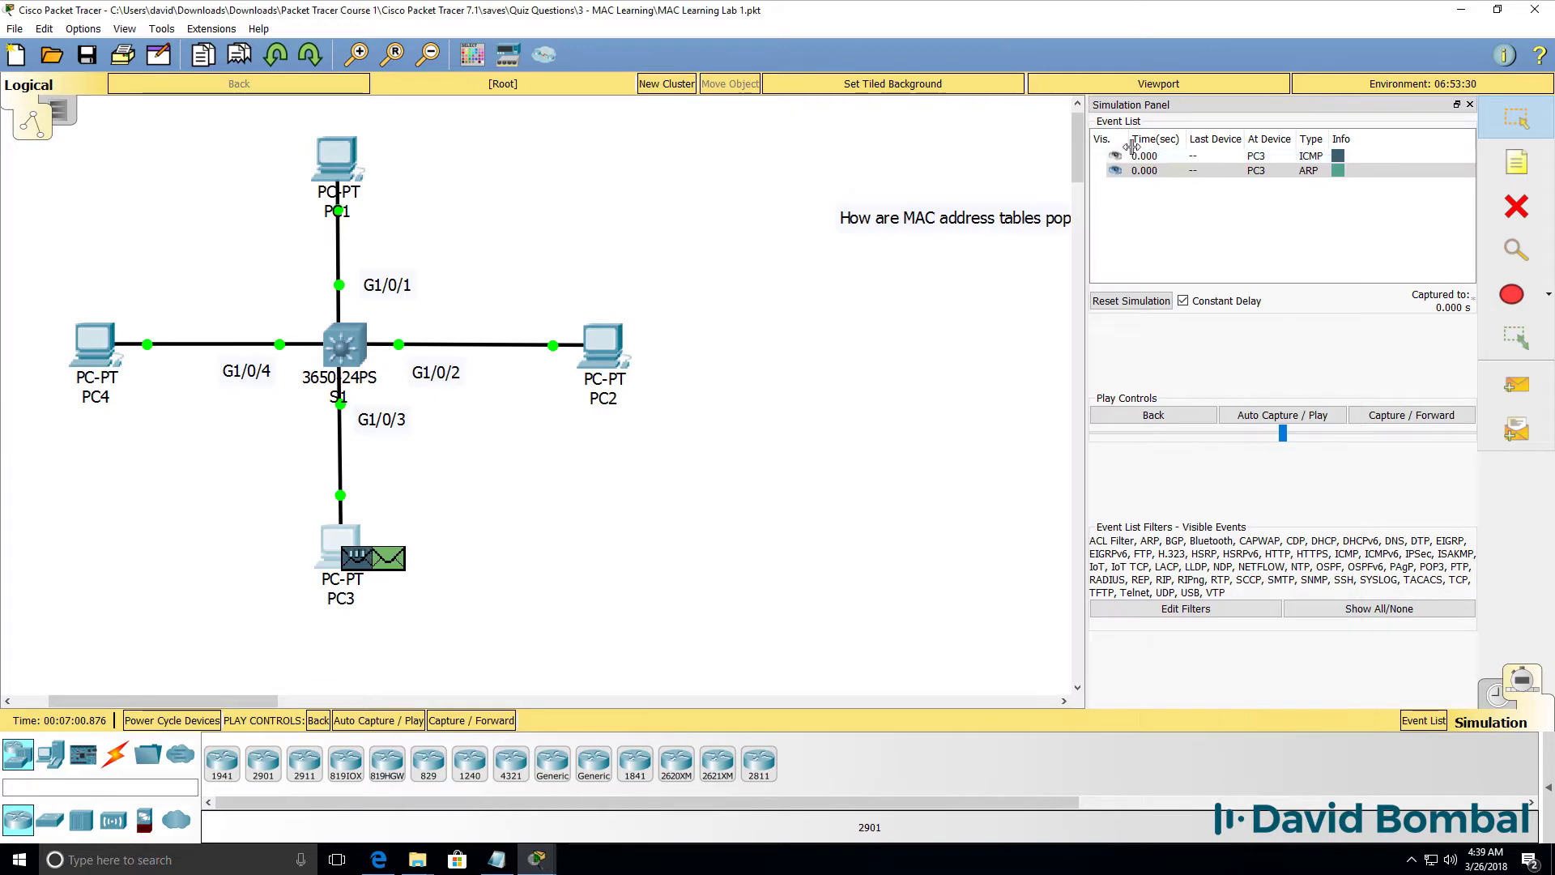
Step: Open the packet details at PC3, view the outbound PDU layers, widen, then close
click(352, 565)
click(615, 213)
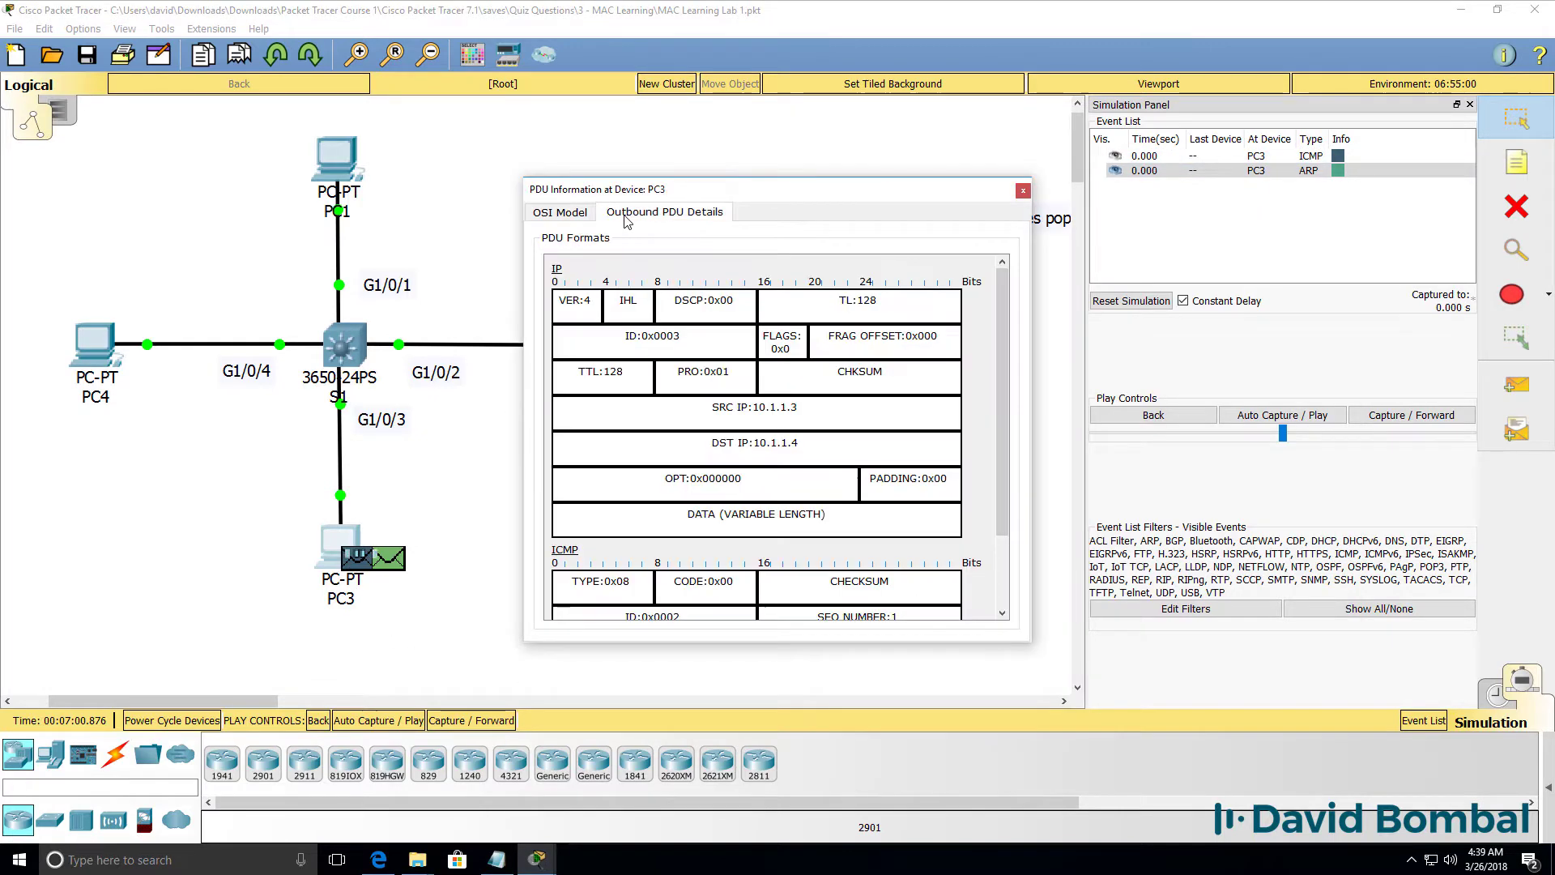
drag(1031, 478, 1484, 476)
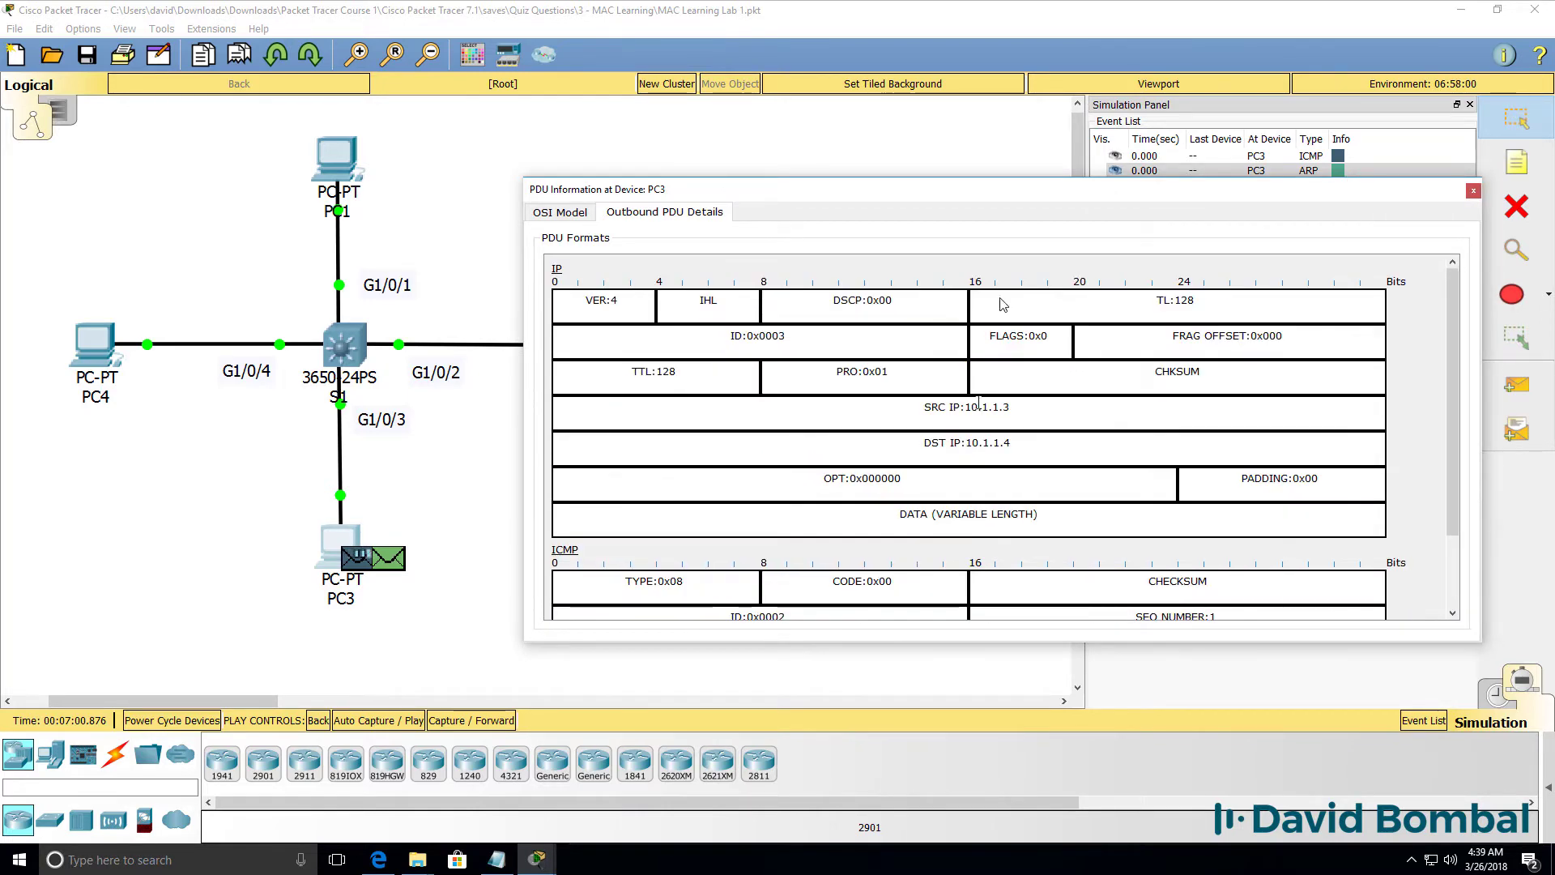
click(1473, 190)
Step: Highlight the ARP request's broadcast destination, source MAC 00C0.3333.3333, and empty target MAC
click(396, 558)
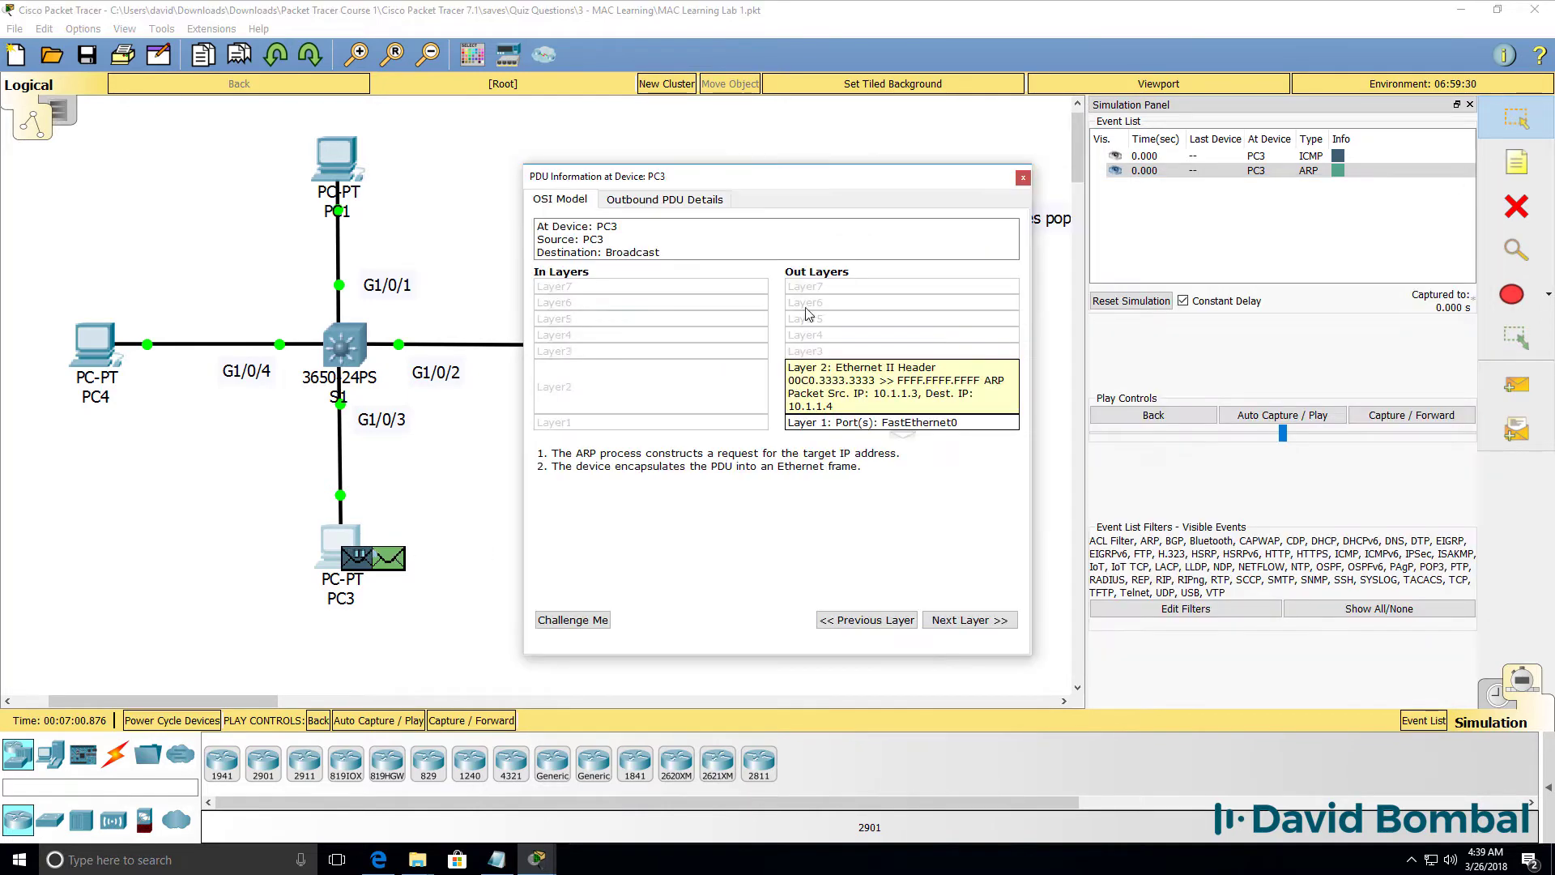
click(640, 202)
drag(1031, 324, 1417, 320)
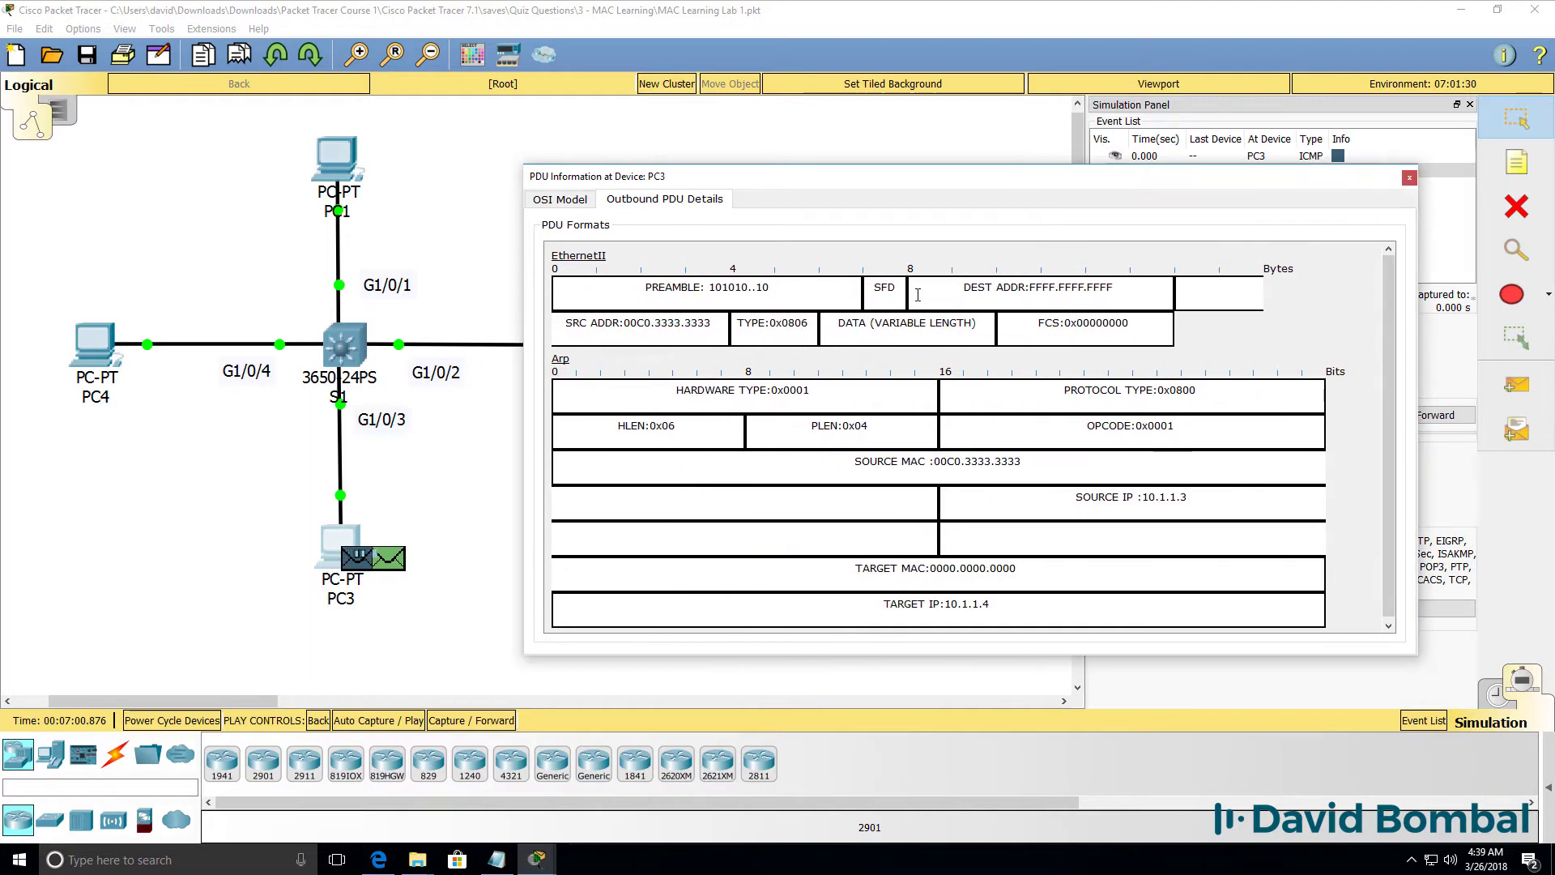
drag(917, 295, 1203, 289)
drag(723, 326, 538, 325)
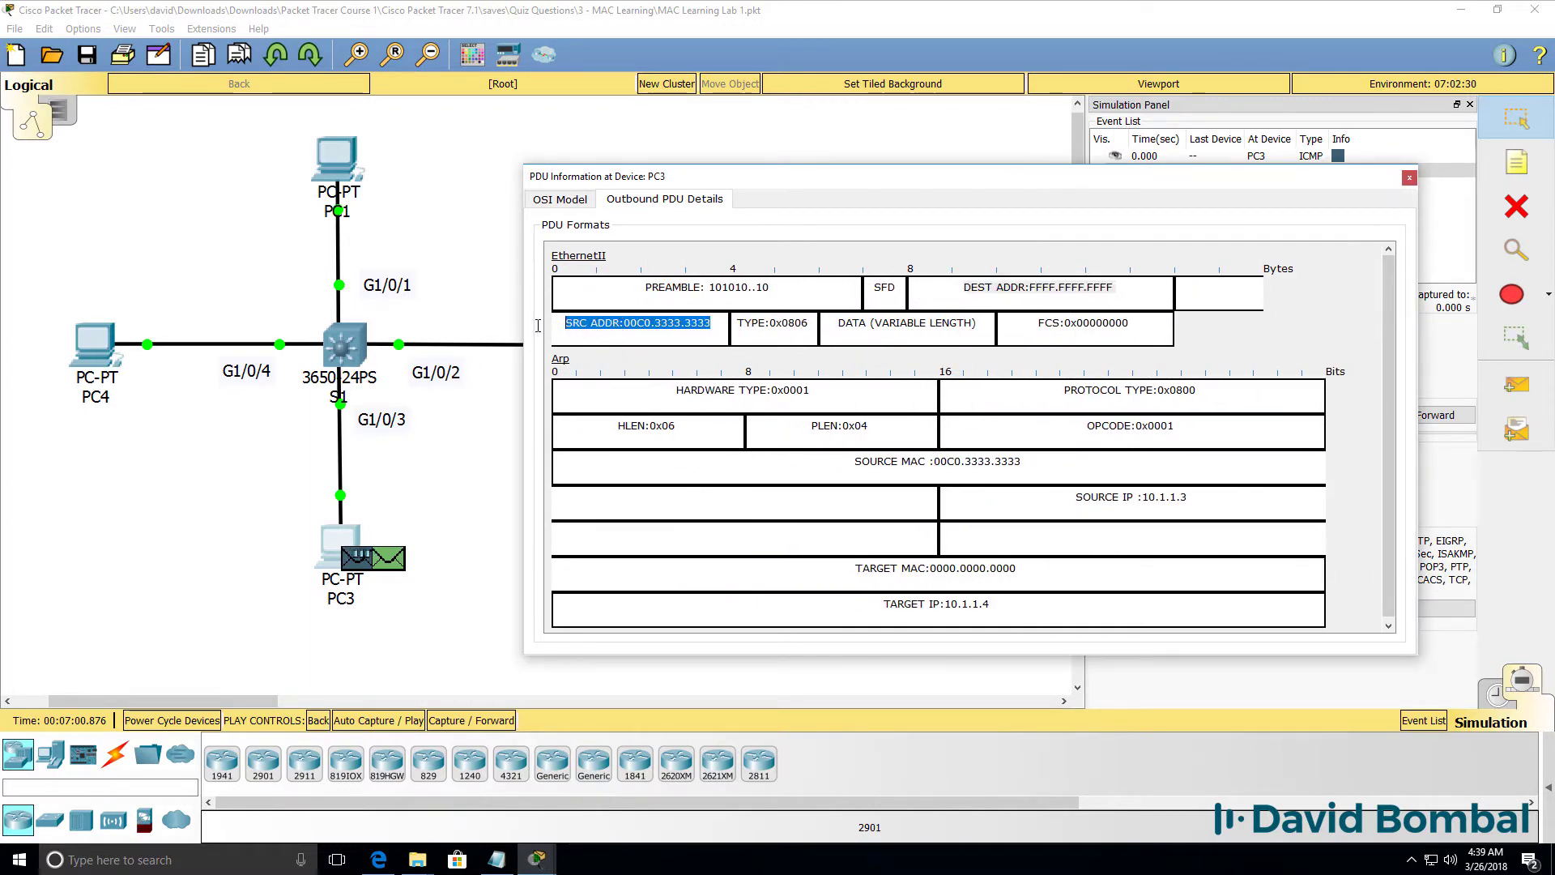
drag(882, 604, 858, 567)
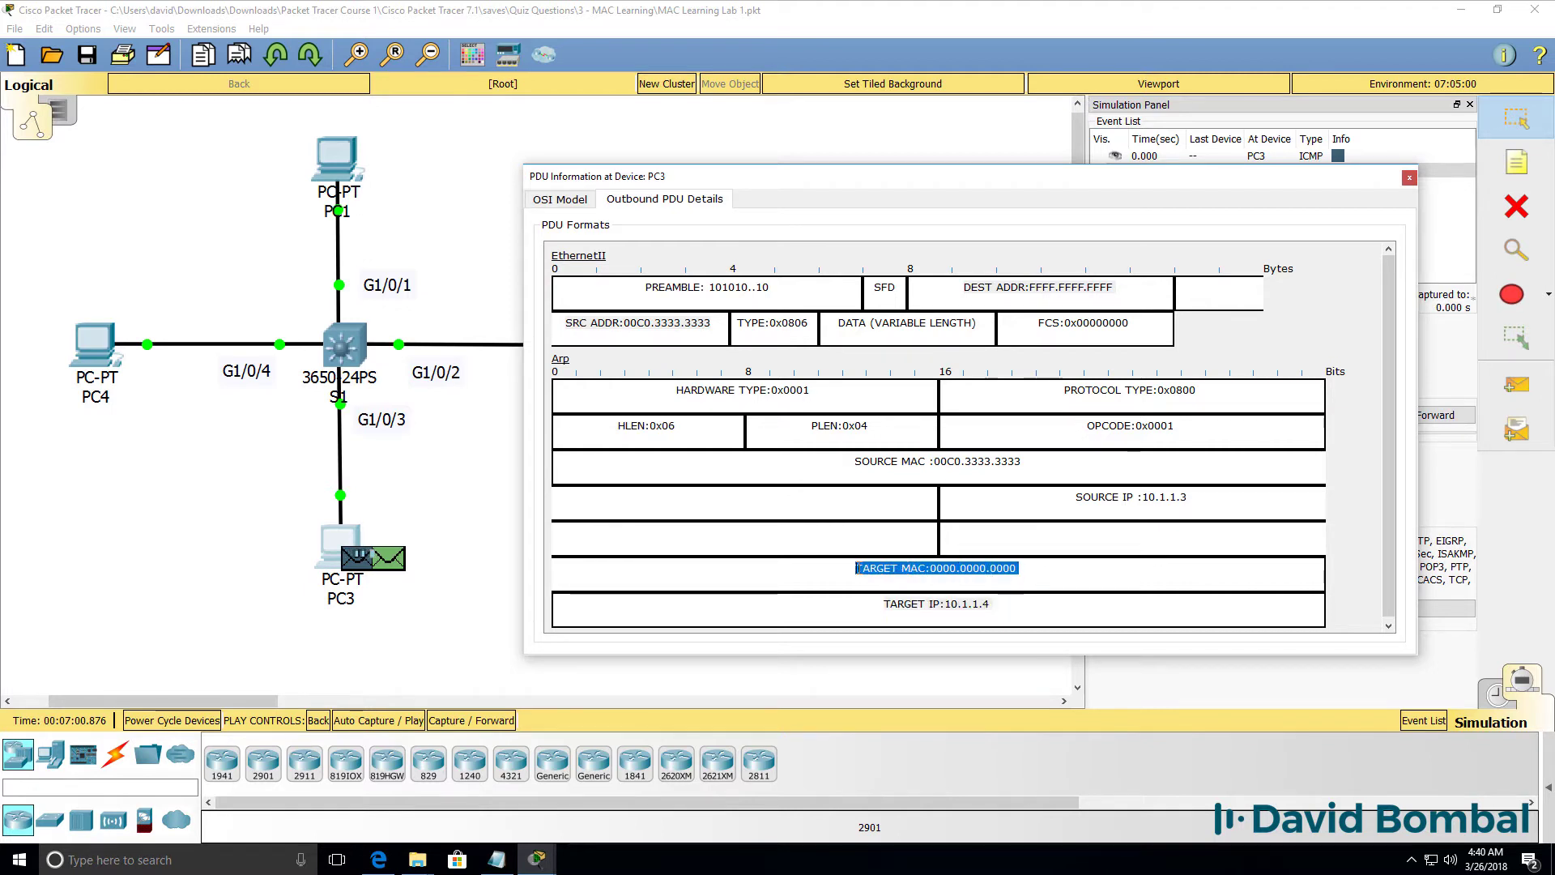
click(1411, 427)
Step: Step through S1 flooding PC3's ARP, PC4's reply, and the ICMP echo round trip
click(1435, 416)
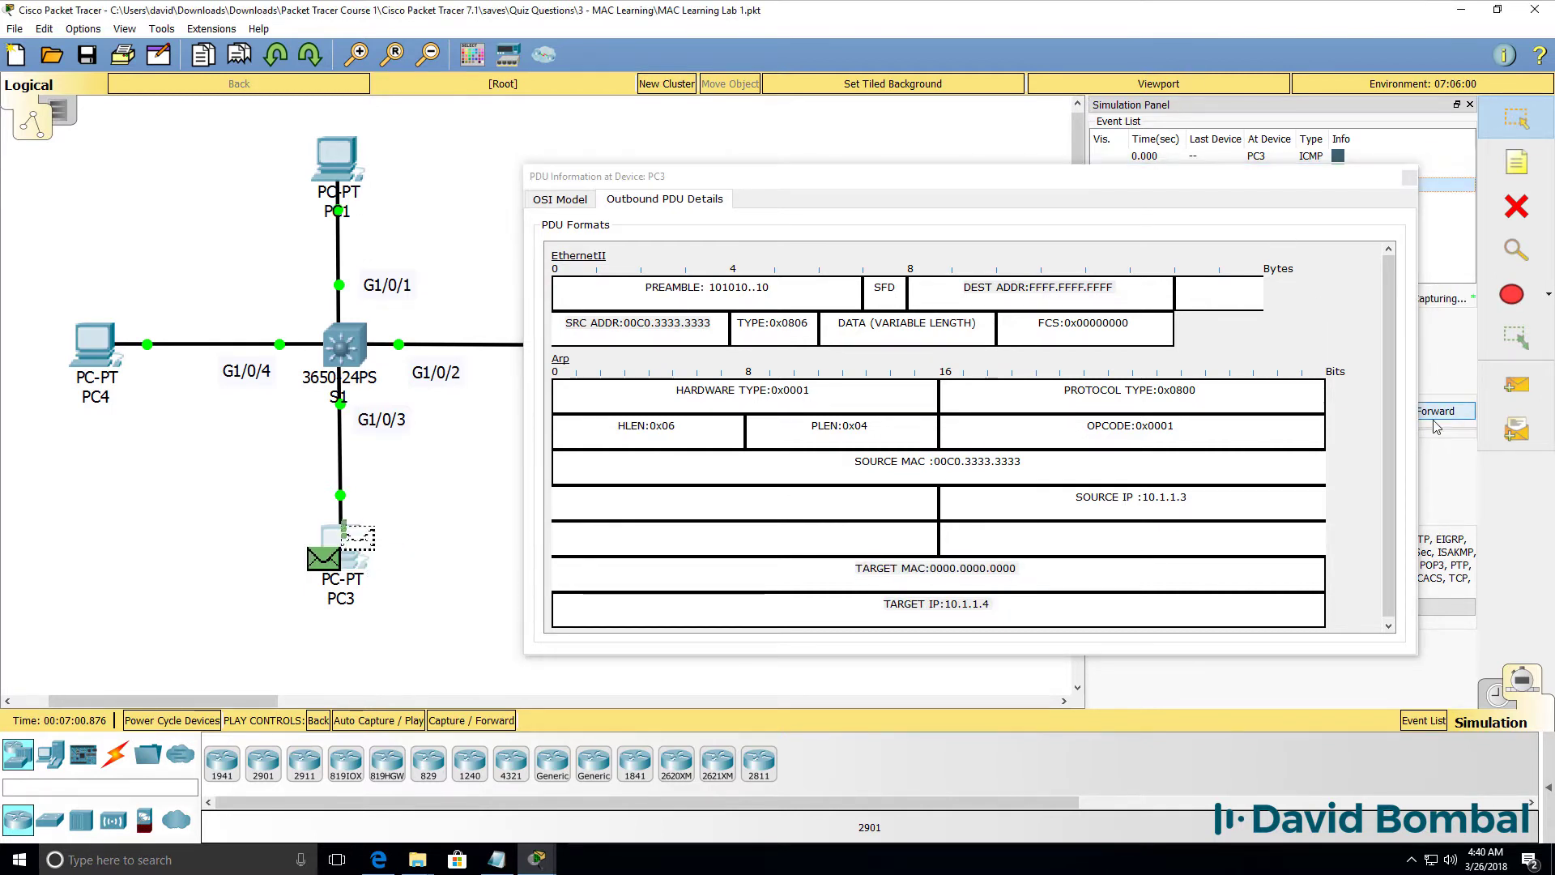
click(1408, 178)
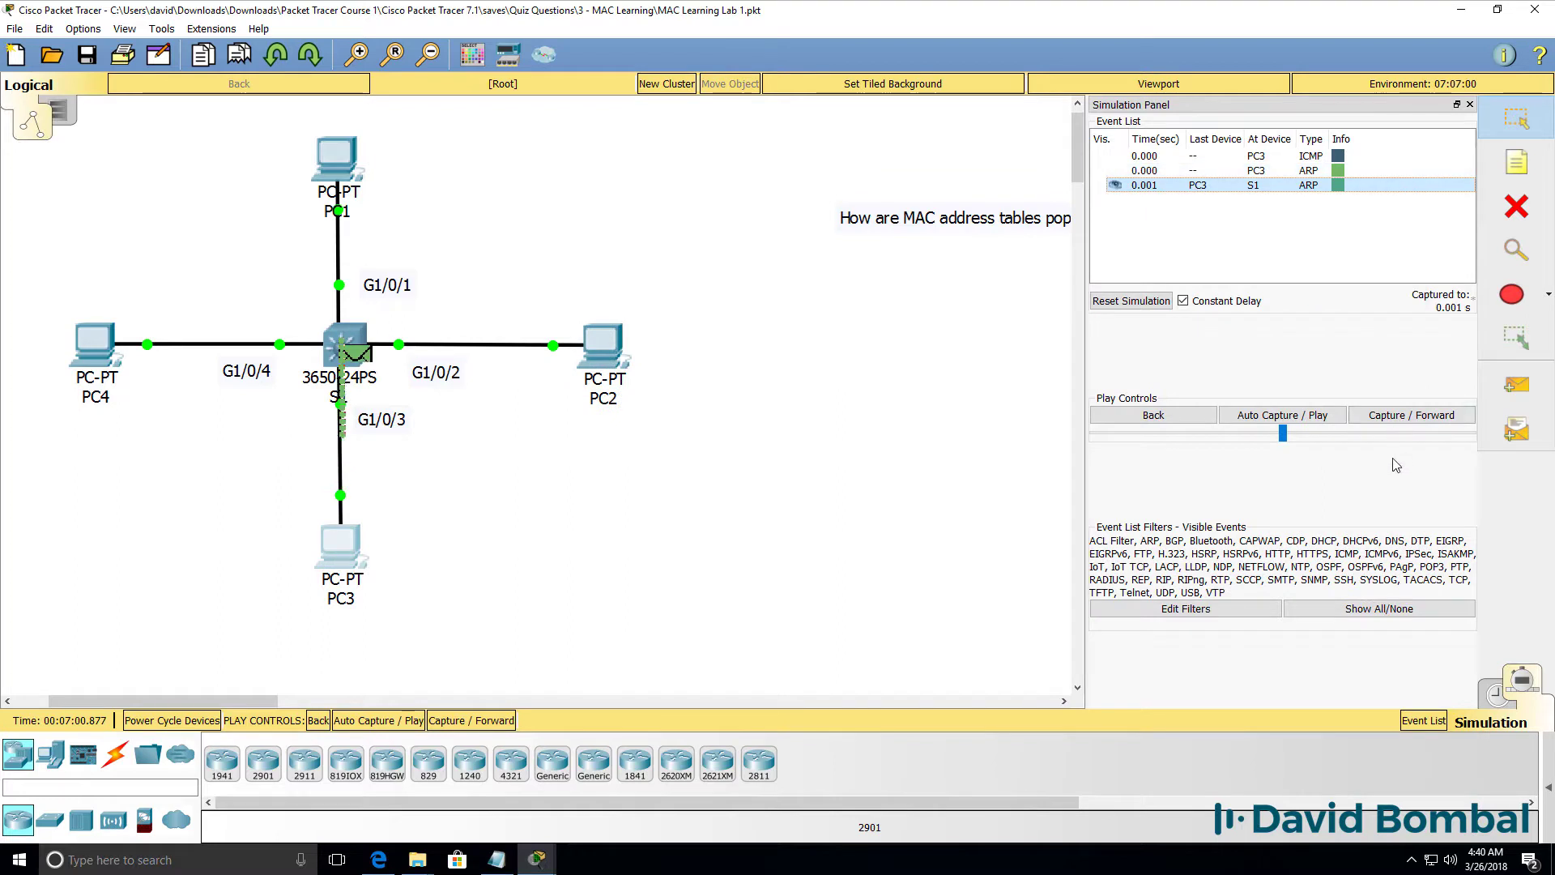
click(1395, 410)
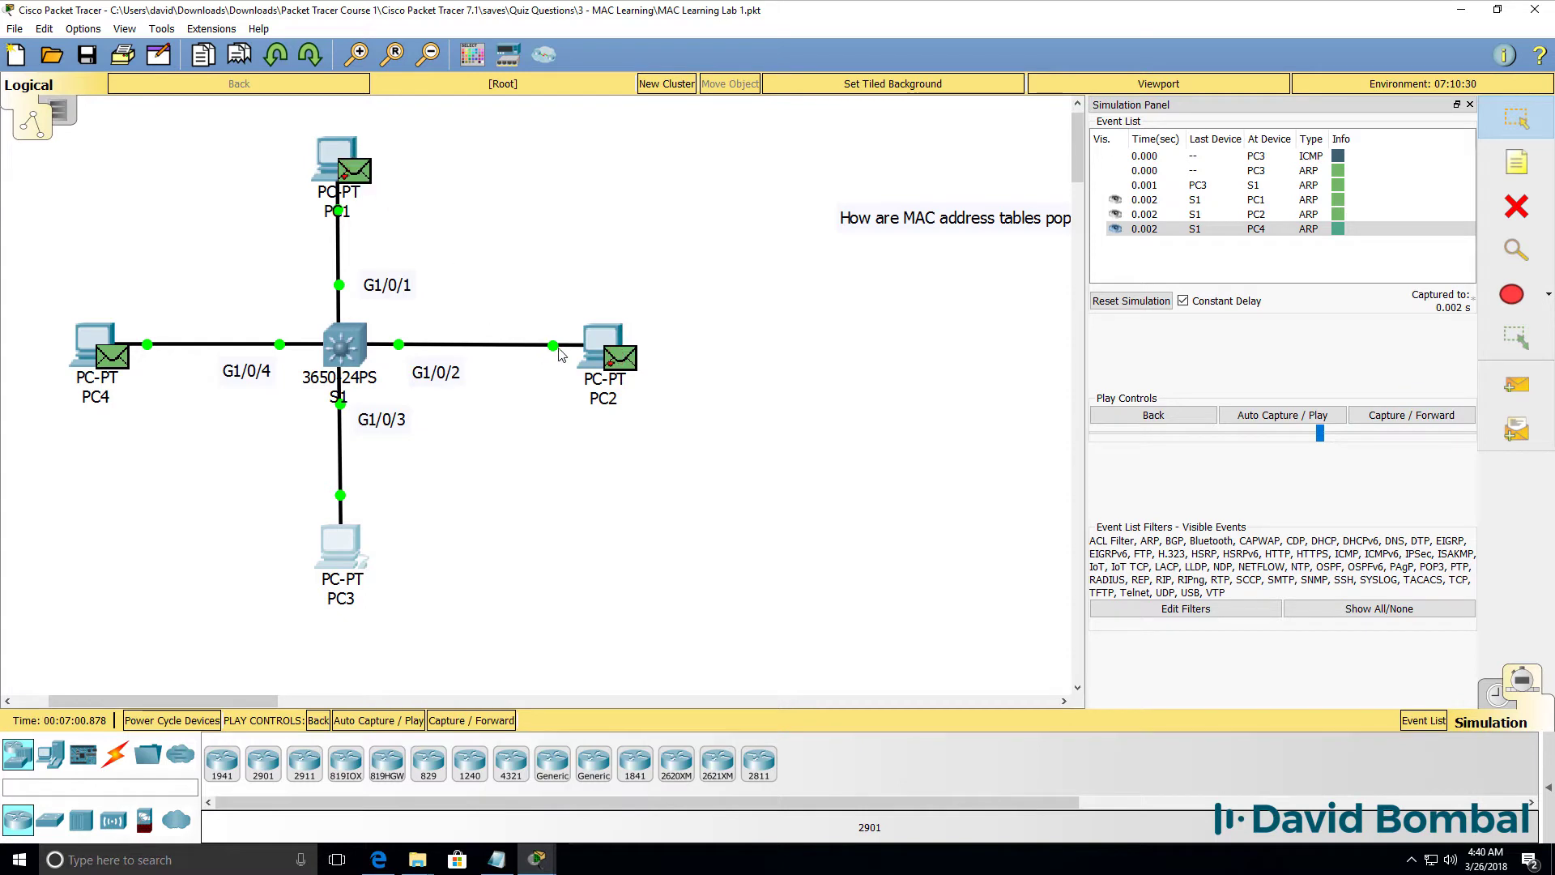
click(1400, 415)
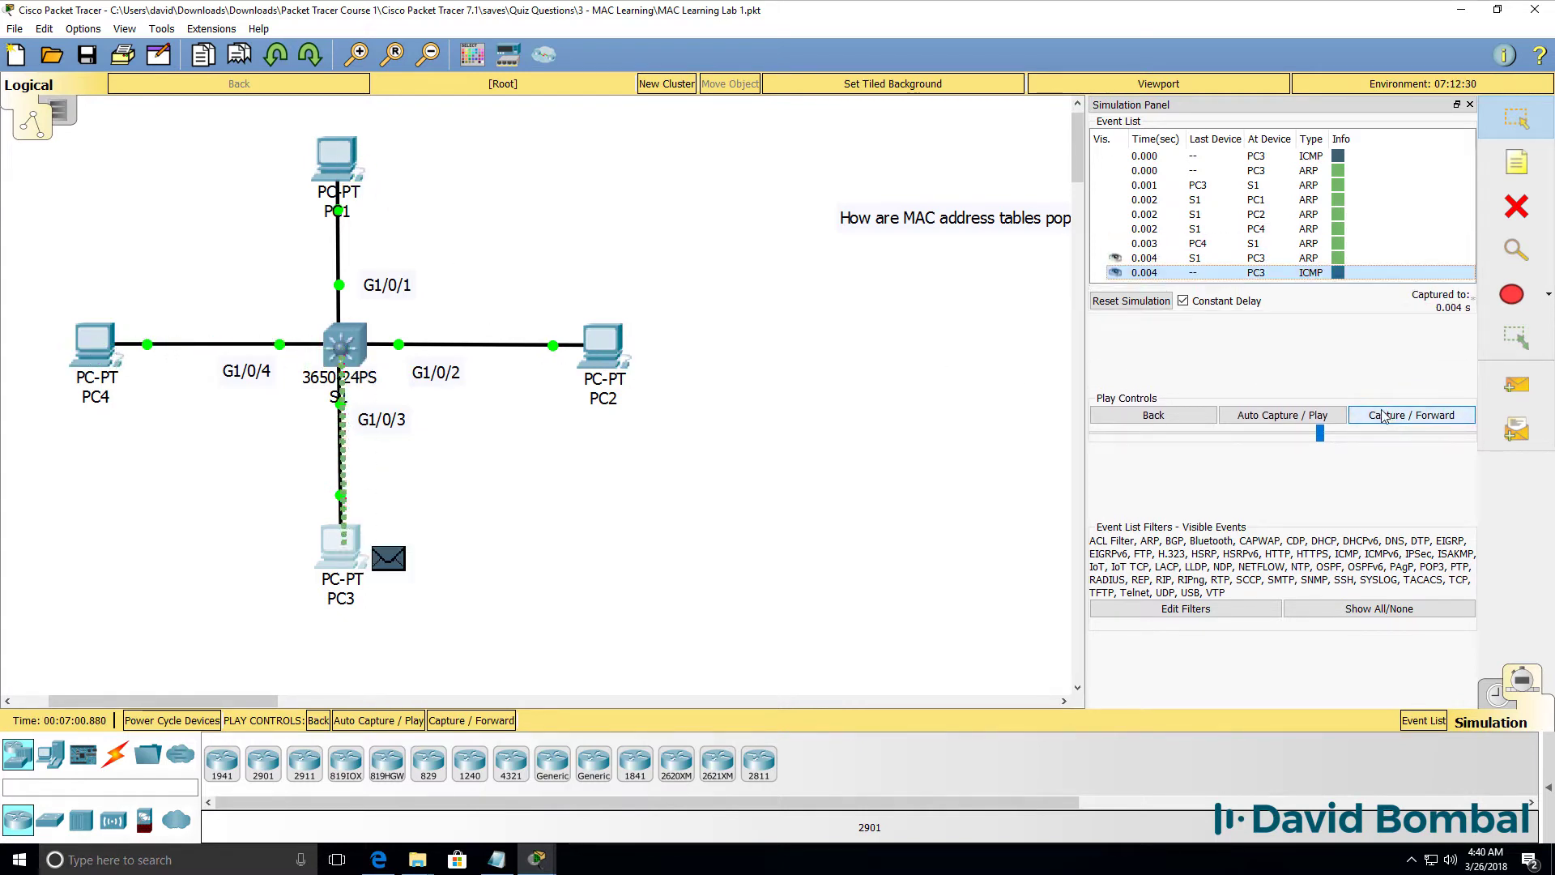
click(1368, 415)
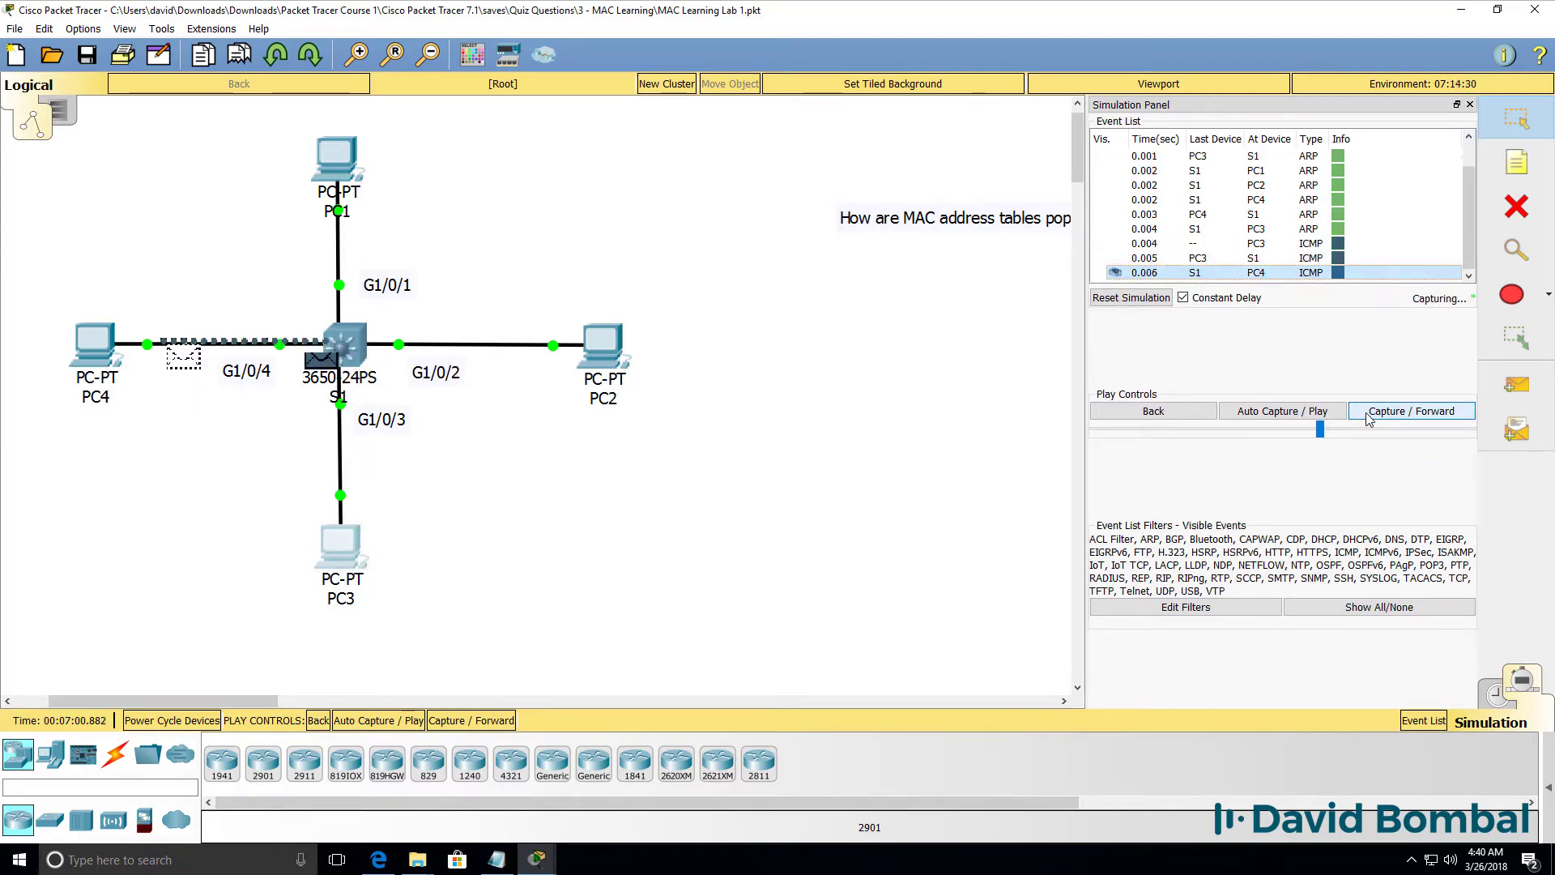
click(1369, 415)
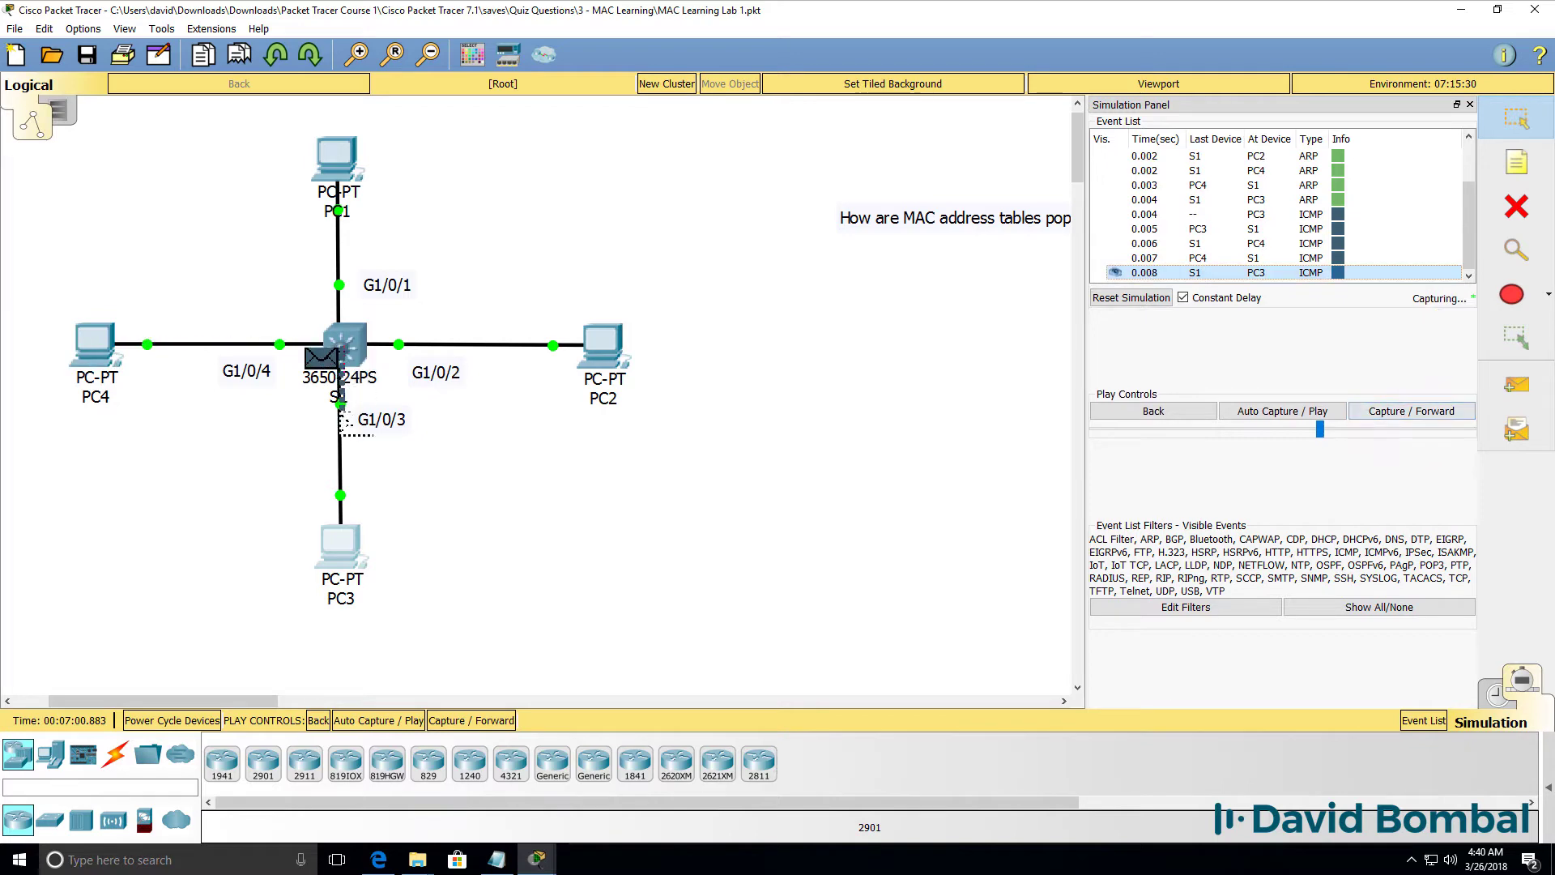
Step: Show S1's MAC table twice, marking 00c0.3333.3333, 00c0.4444.4444, then 00c0.1111.1111
click(530, 826)
key(Up)
key(Return)
drag(1305, 729, 613, 696)
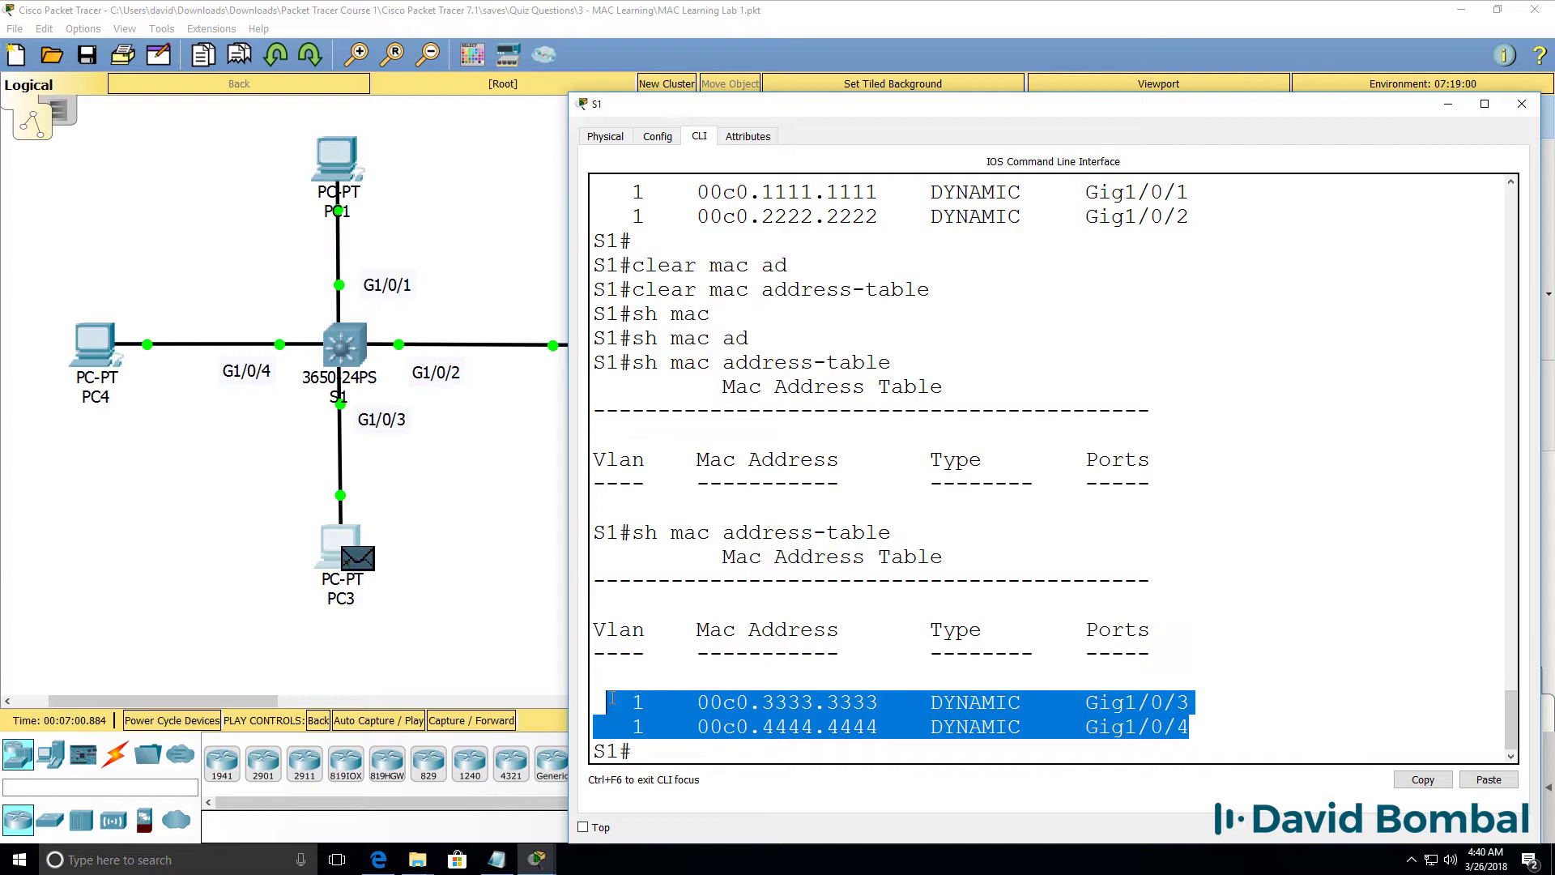
drag(939, 289, 462, 299)
drag(939, 289, 346, 299)
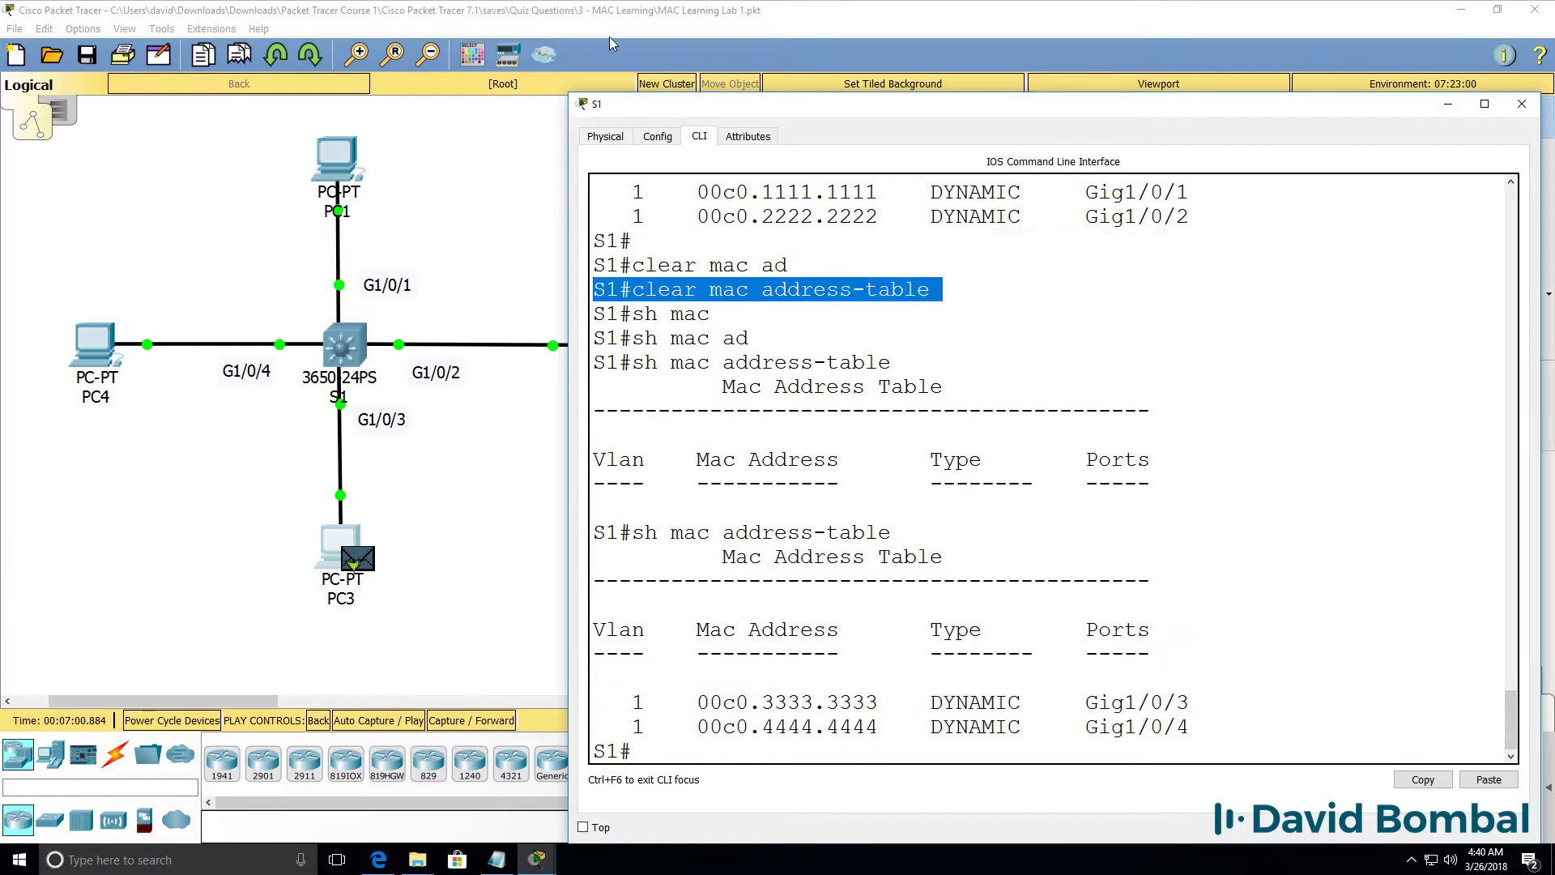
key(Return)
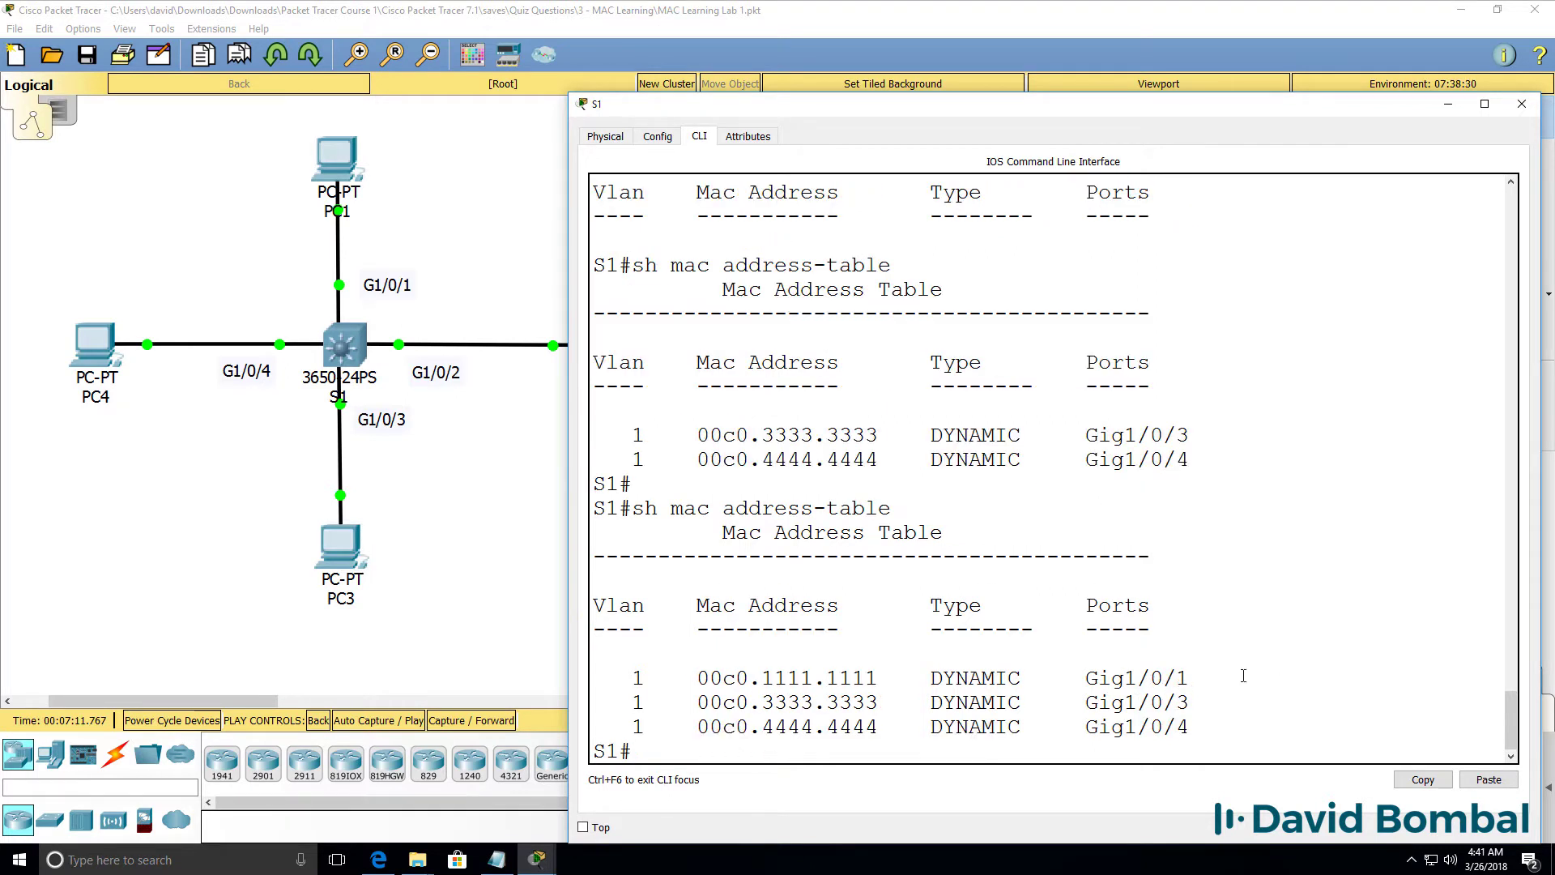
drag(1204, 689, 594, 681)
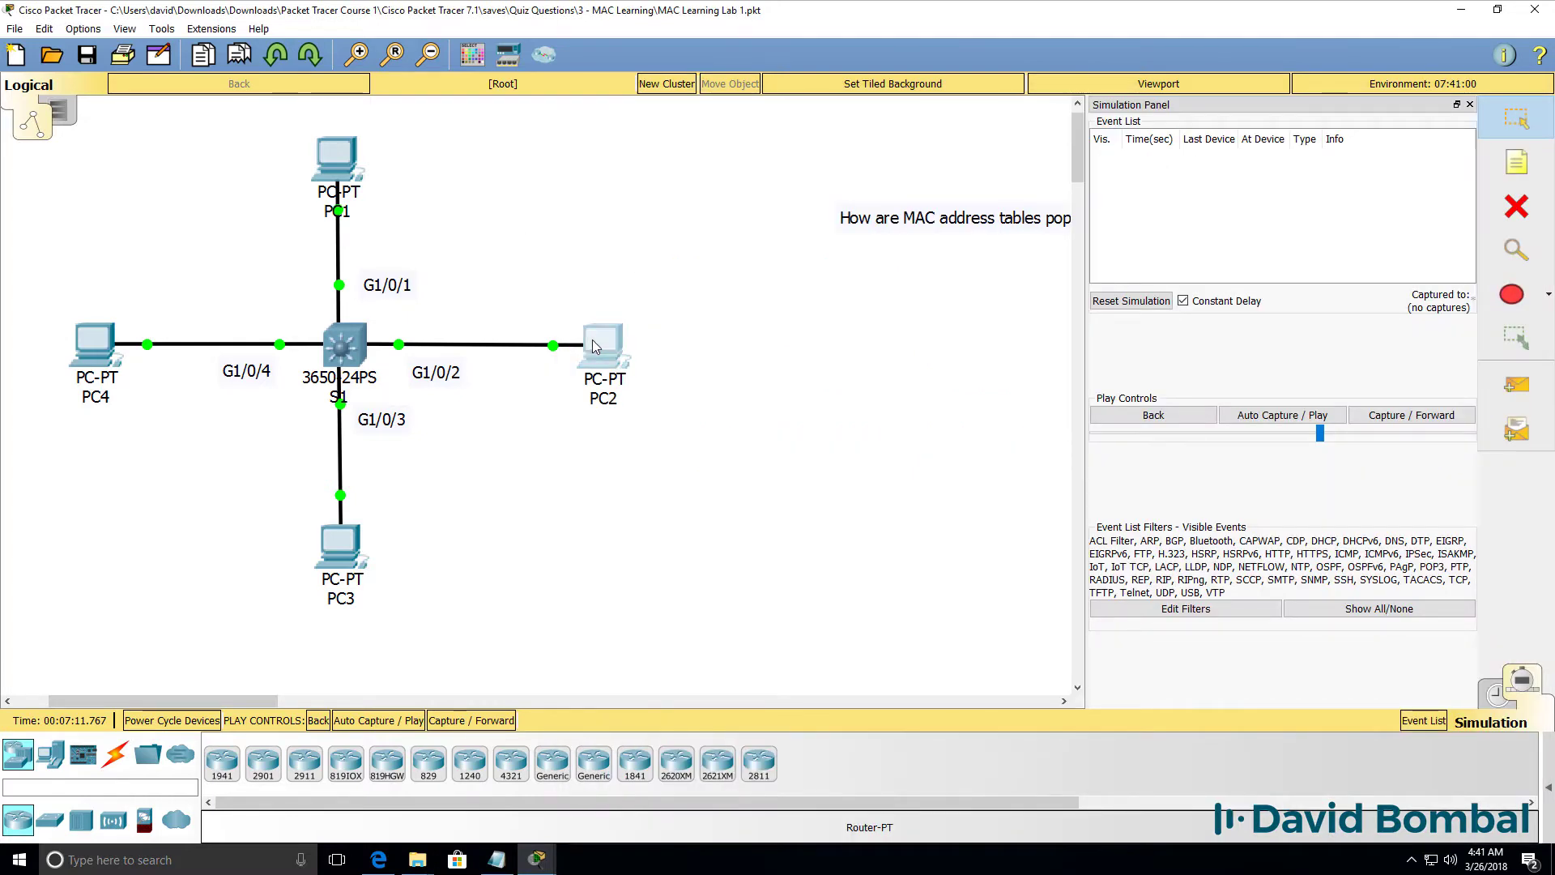
Step: Run ping 10.1.1.1 from PC2's command prompt
click(601, 357)
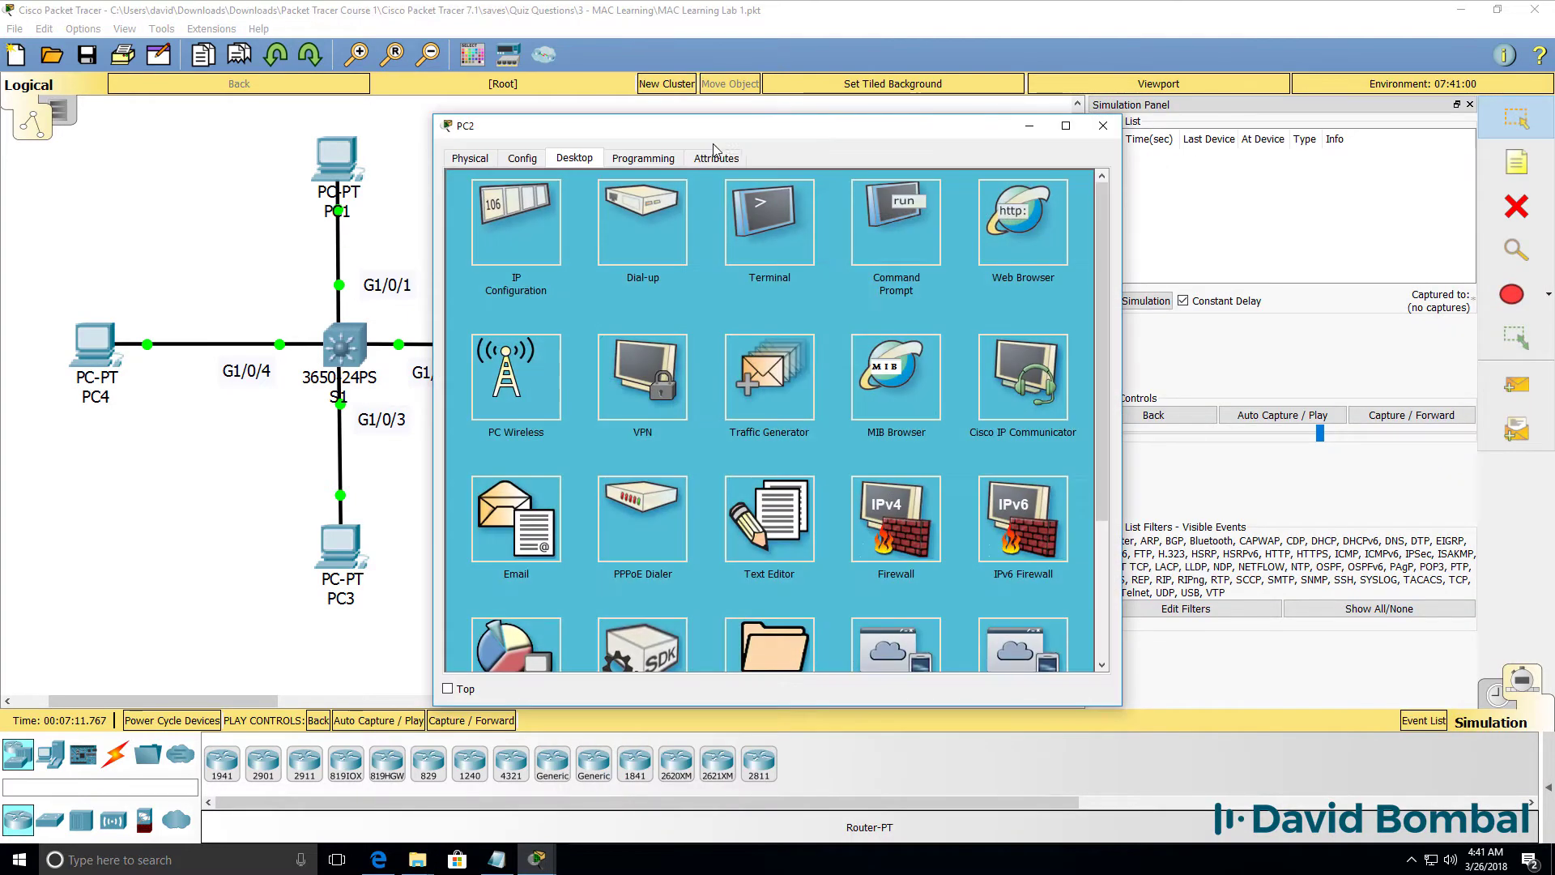
click(908, 231)
text(pinh)
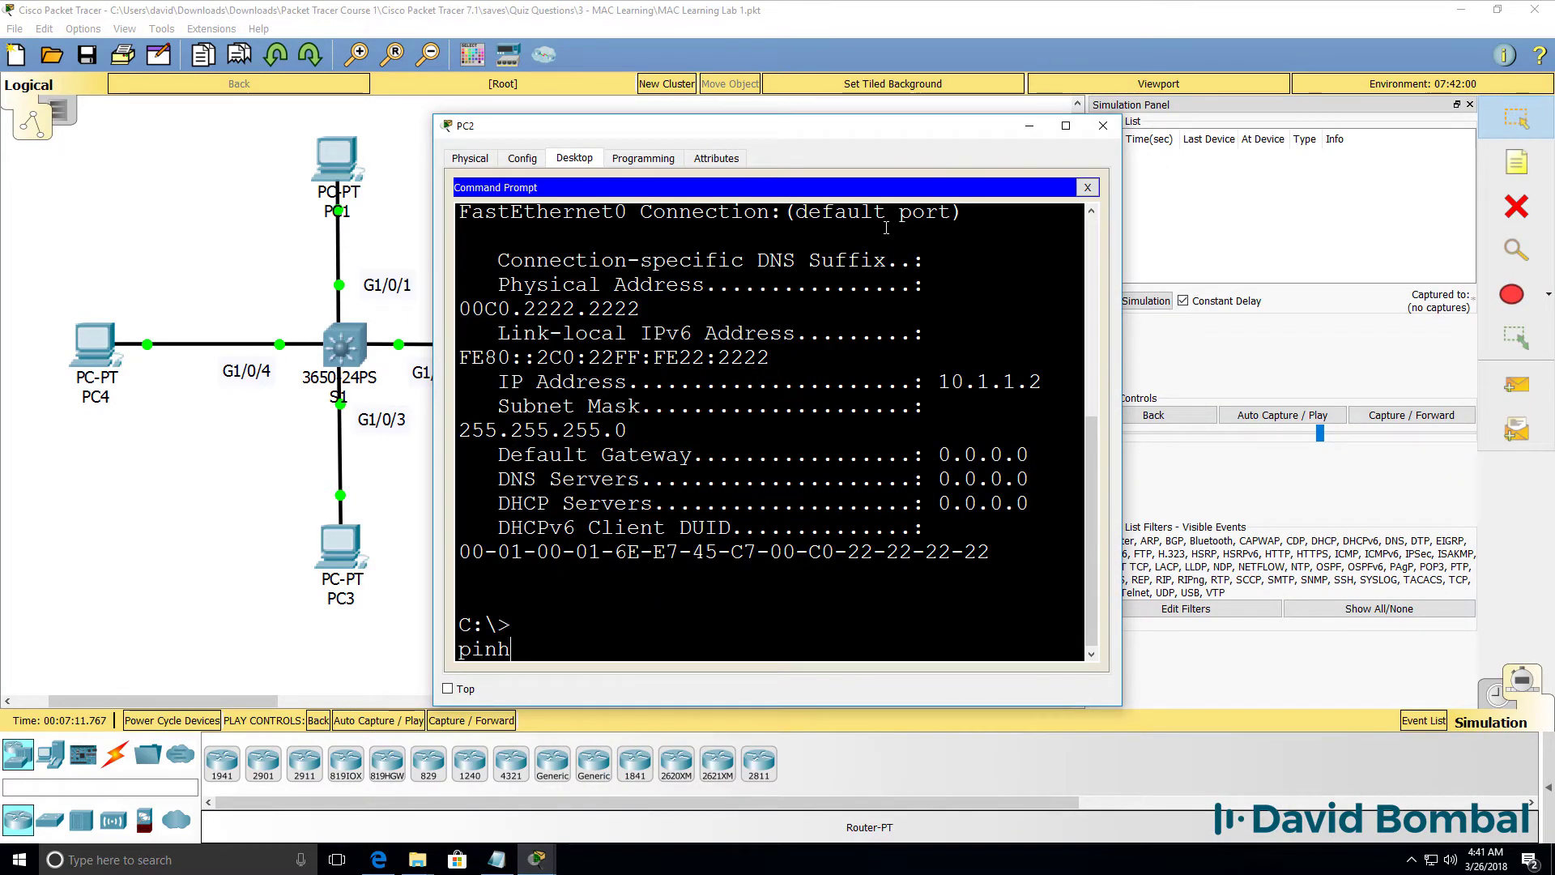
key(BackSpace)
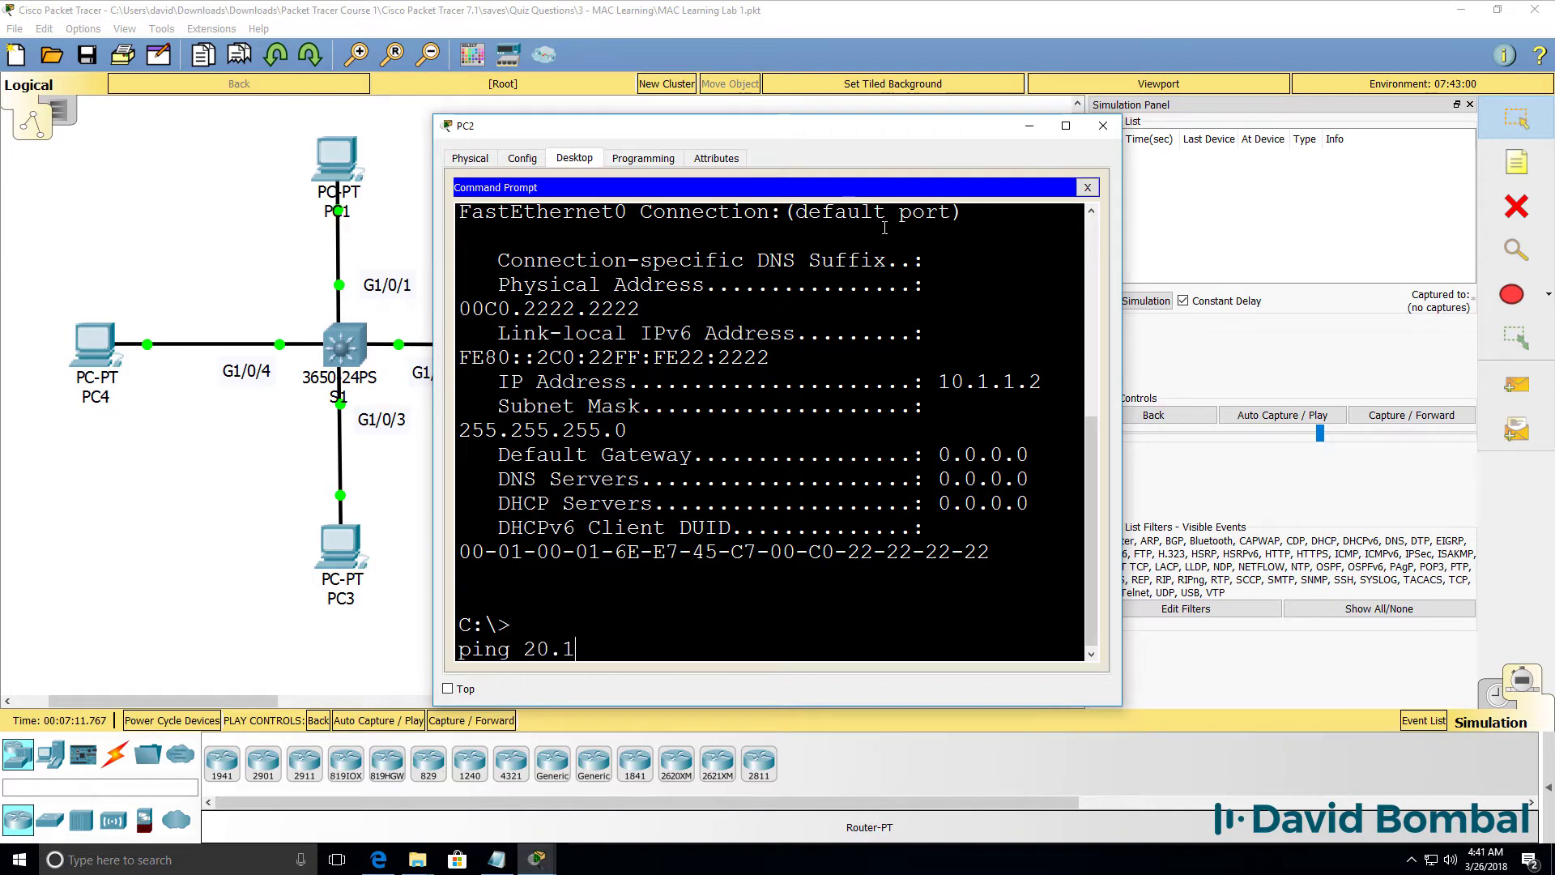
key(Return)
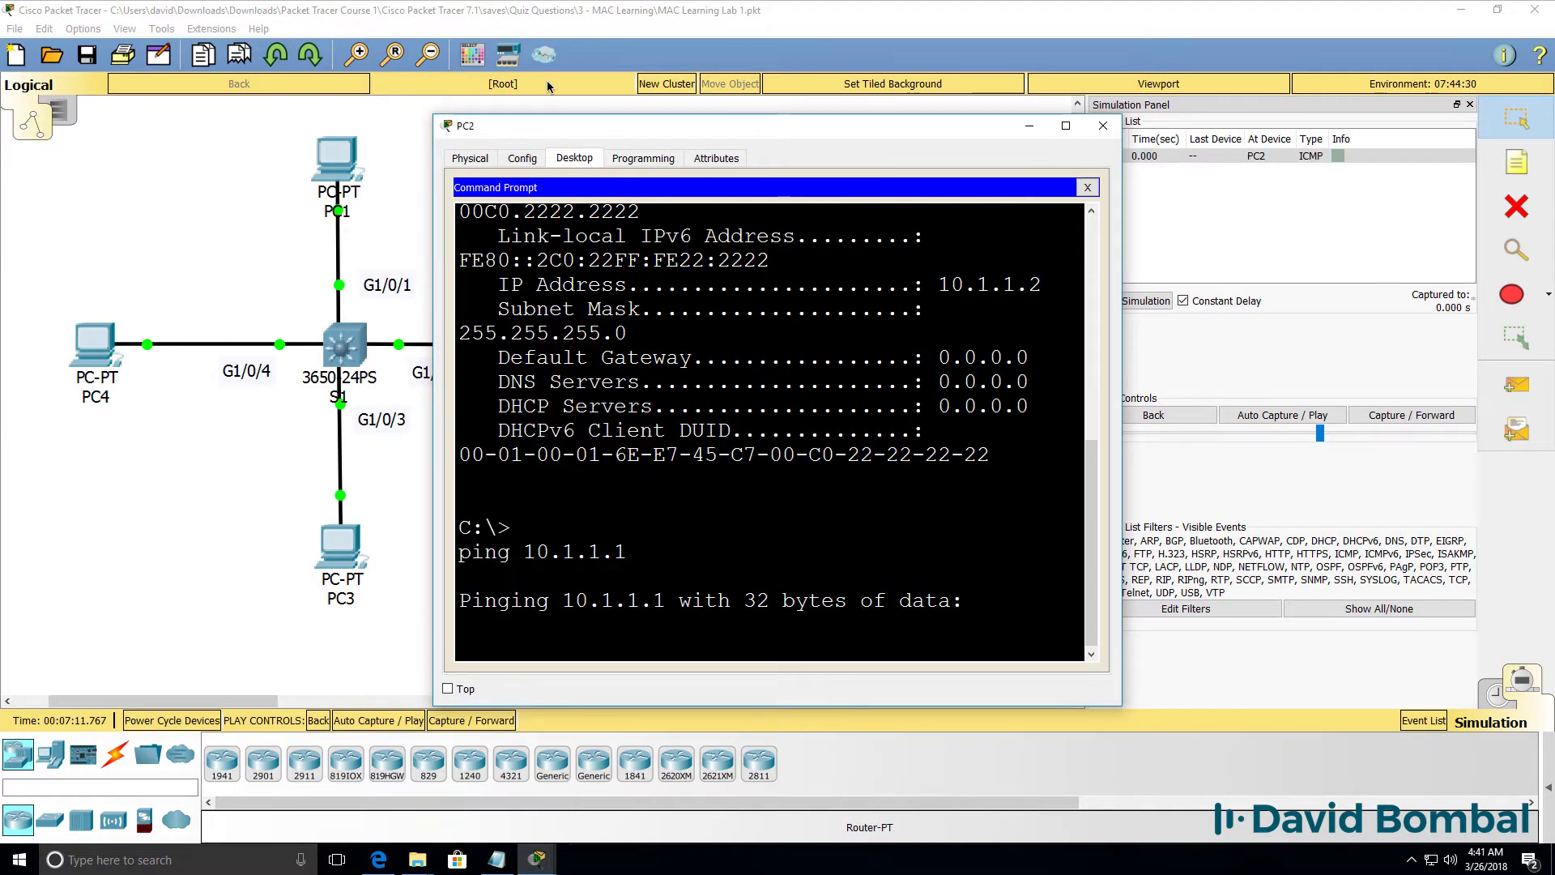
Step: Step the ping through S1 to PC1 and back, then return to Realtime mode
click(1384, 415)
click(1389, 413)
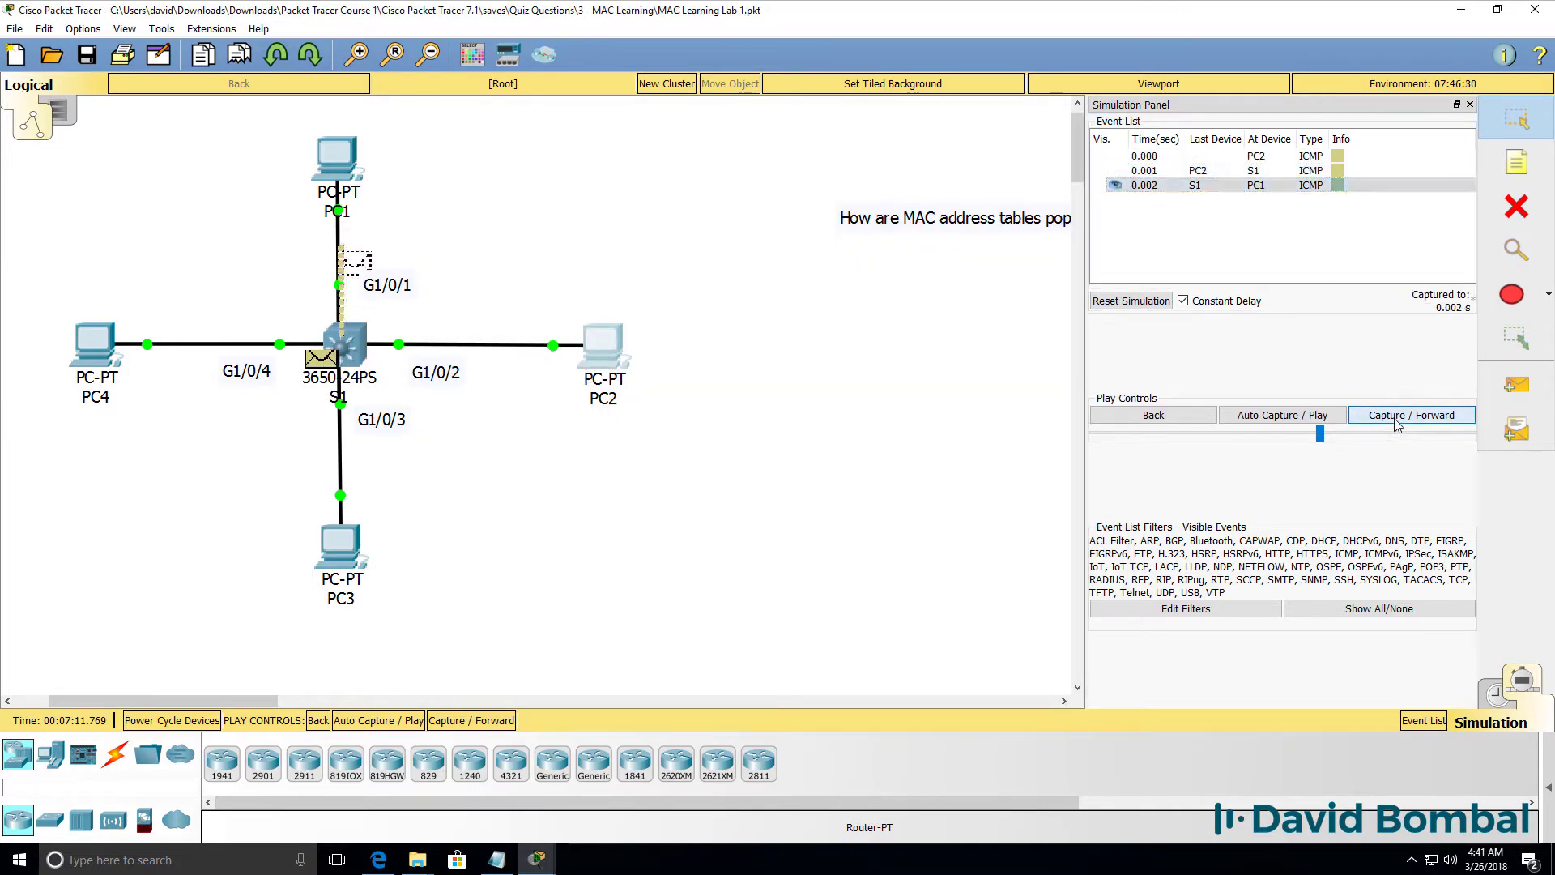
click(1395, 412)
click(1393, 413)
click(1390, 413)
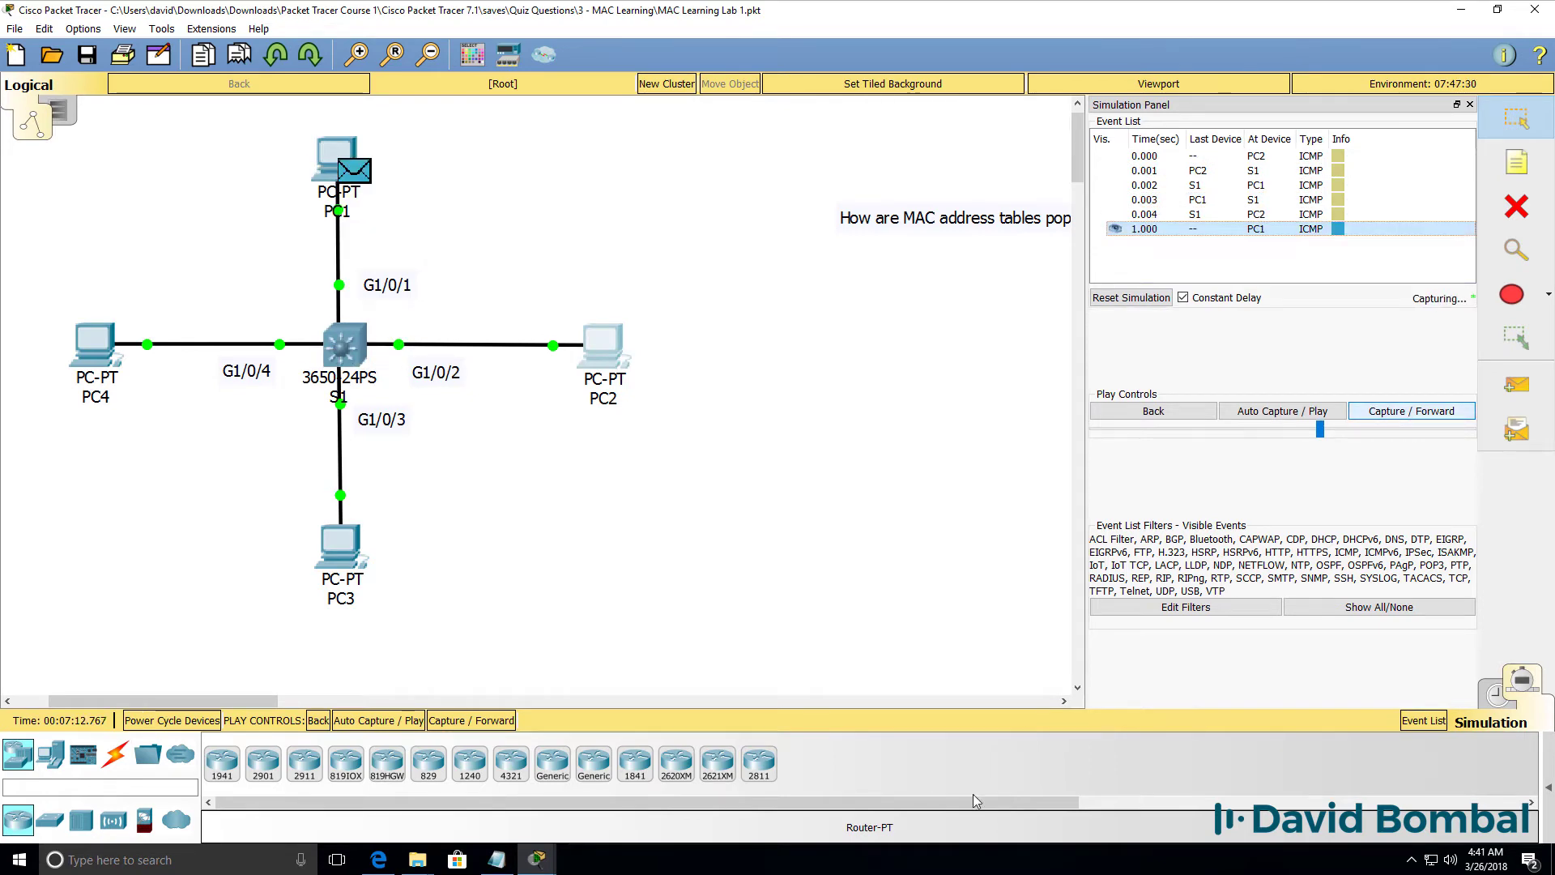
click(1498, 688)
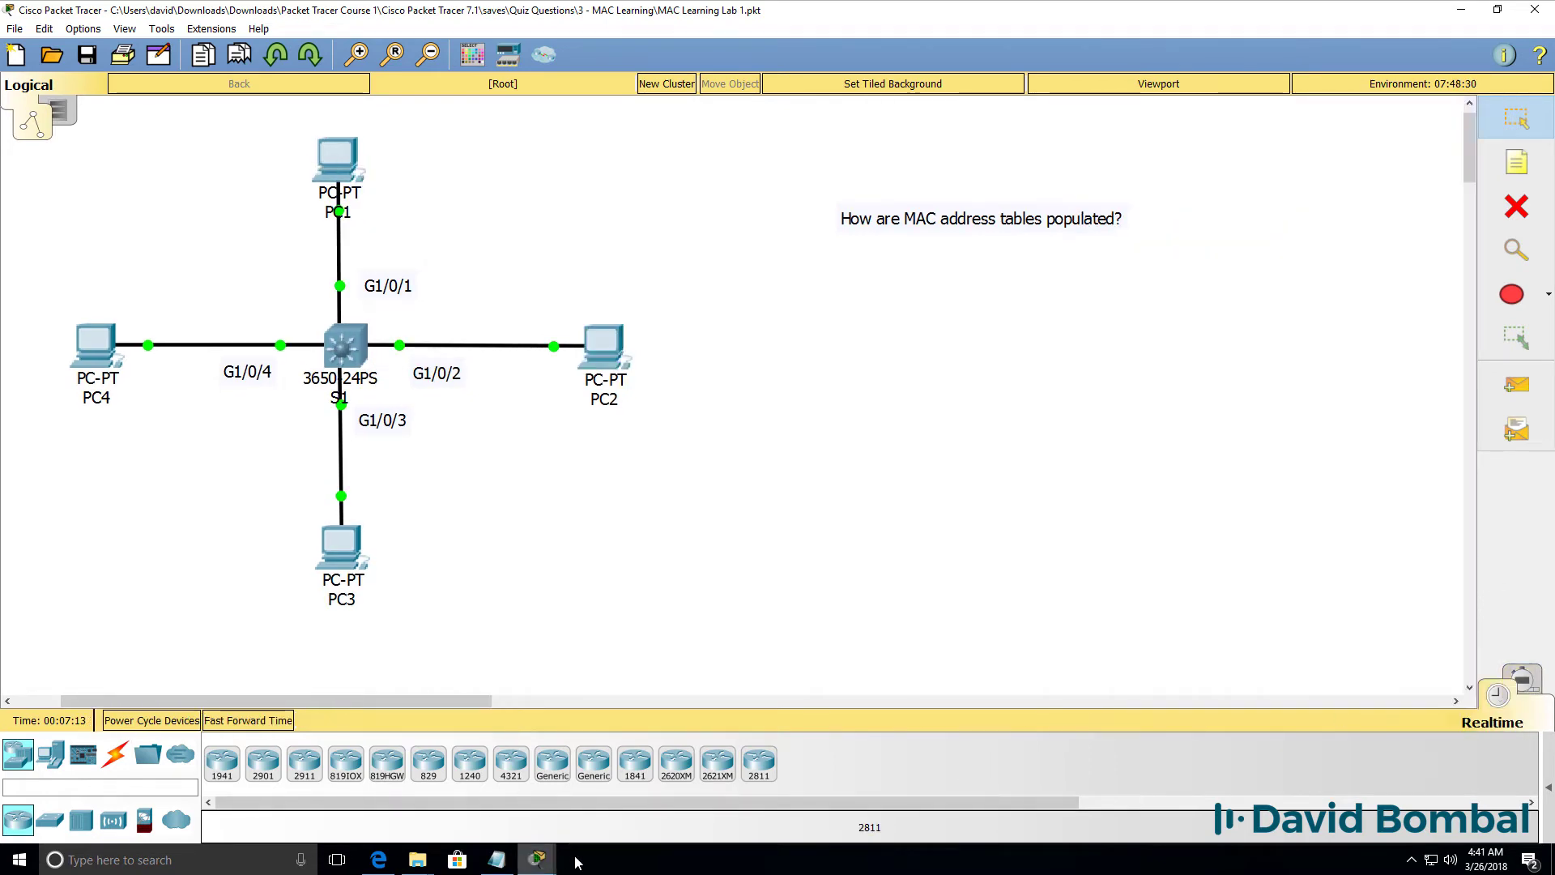
Step: Review the four-entry MAC address table in S1's command line
click(445, 790)
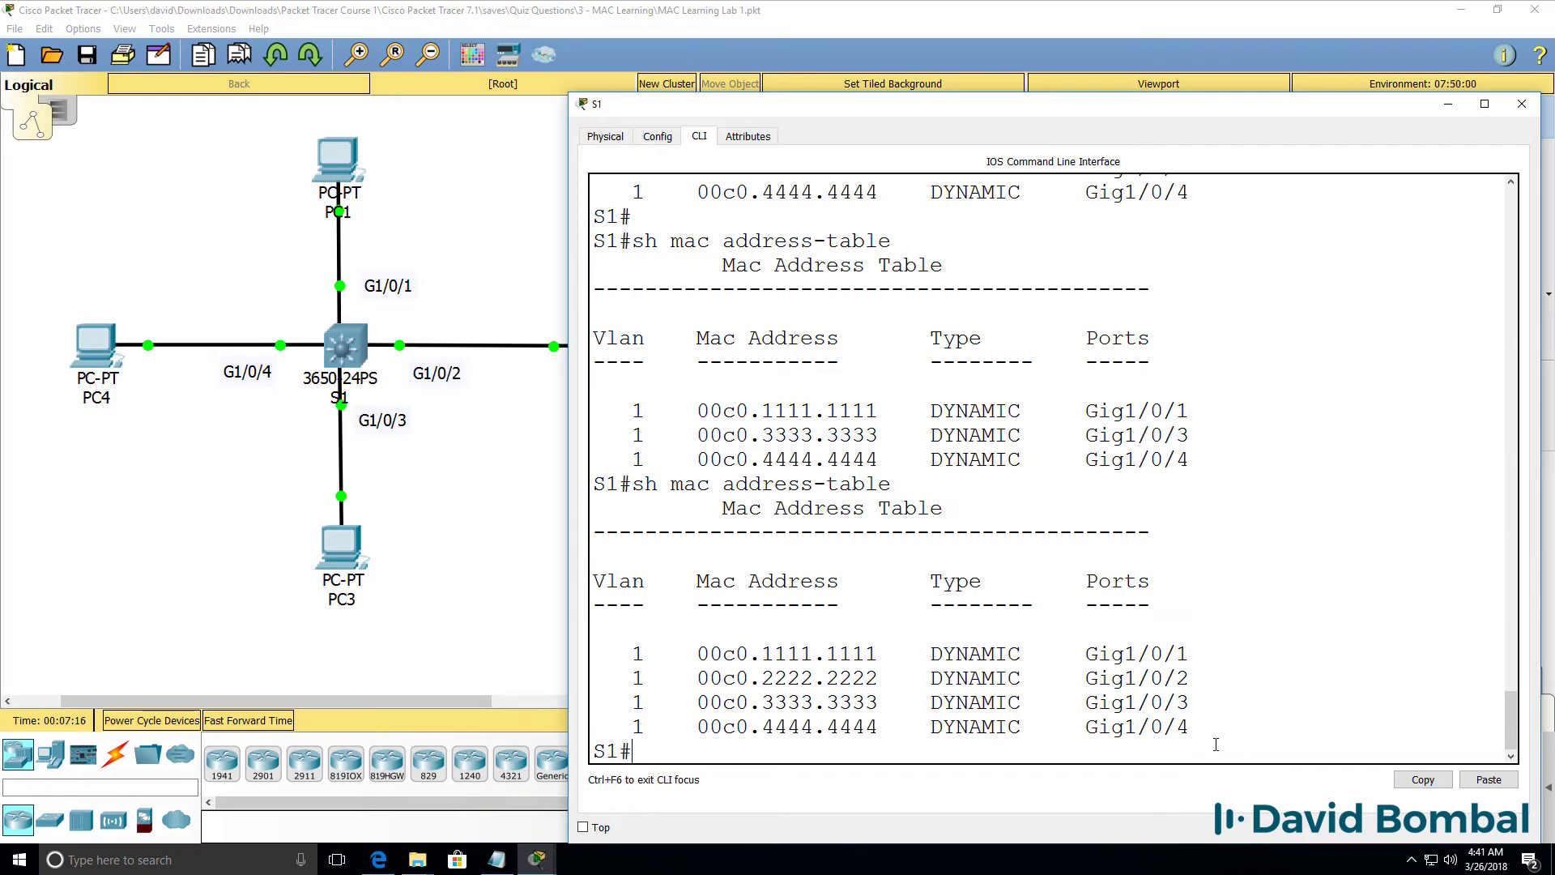
drag(1214, 743, 482, 609)
click(513, 543)
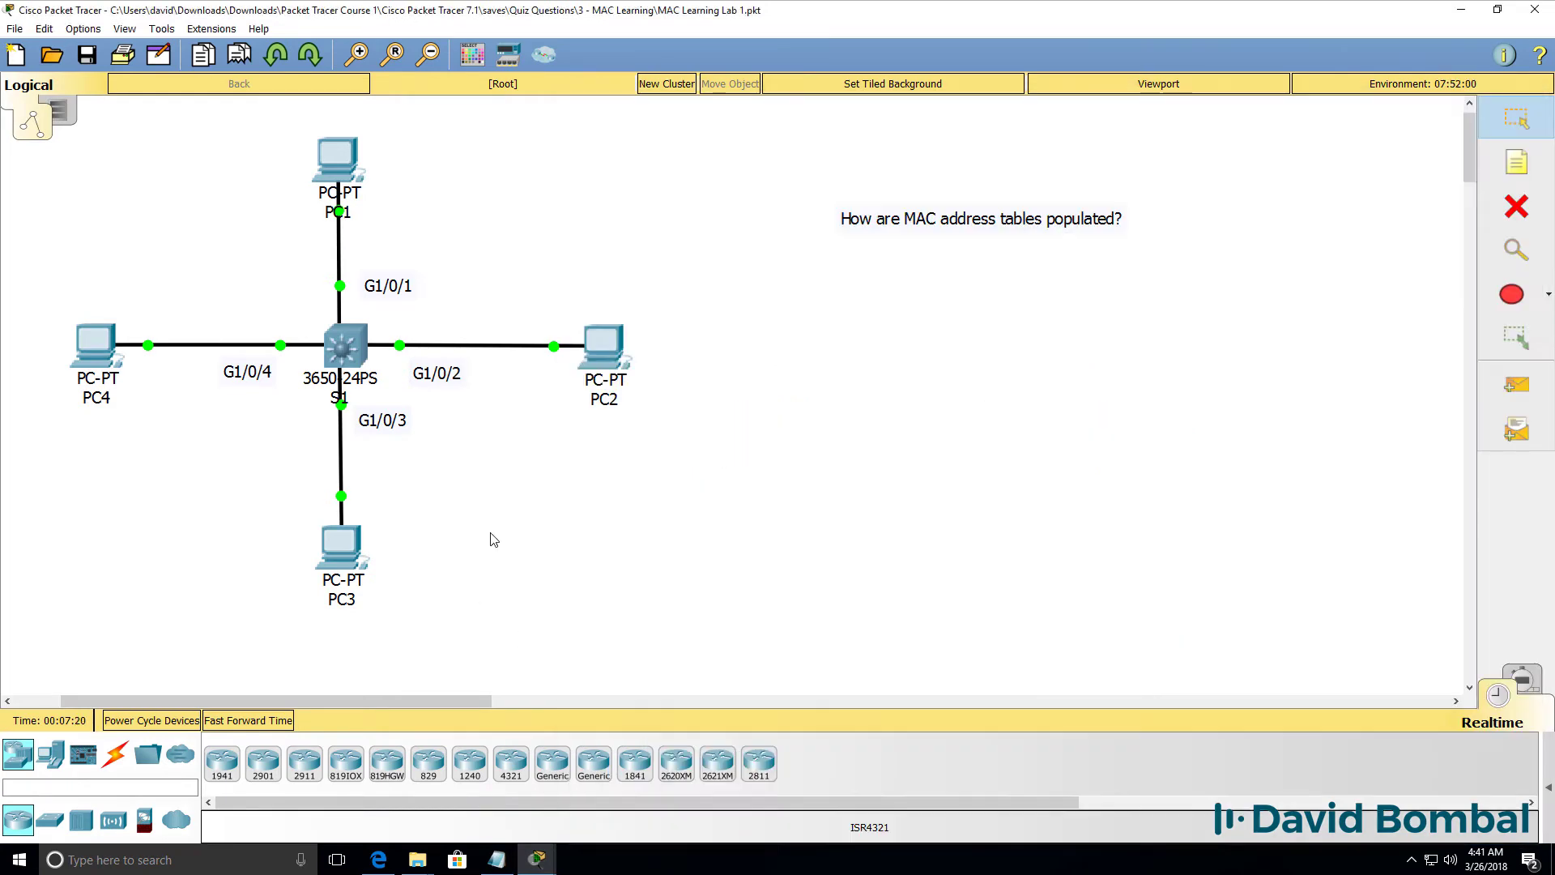
Step: List PC2's ARP cache with arp -a
click(626, 353)
drag(639, 133, 923, 132)
text(arp -a)
key(Return)
Step: Ping 10.1.1.4 from PC2 and get a reply with no loss
drag(720, 426, 412, 426)
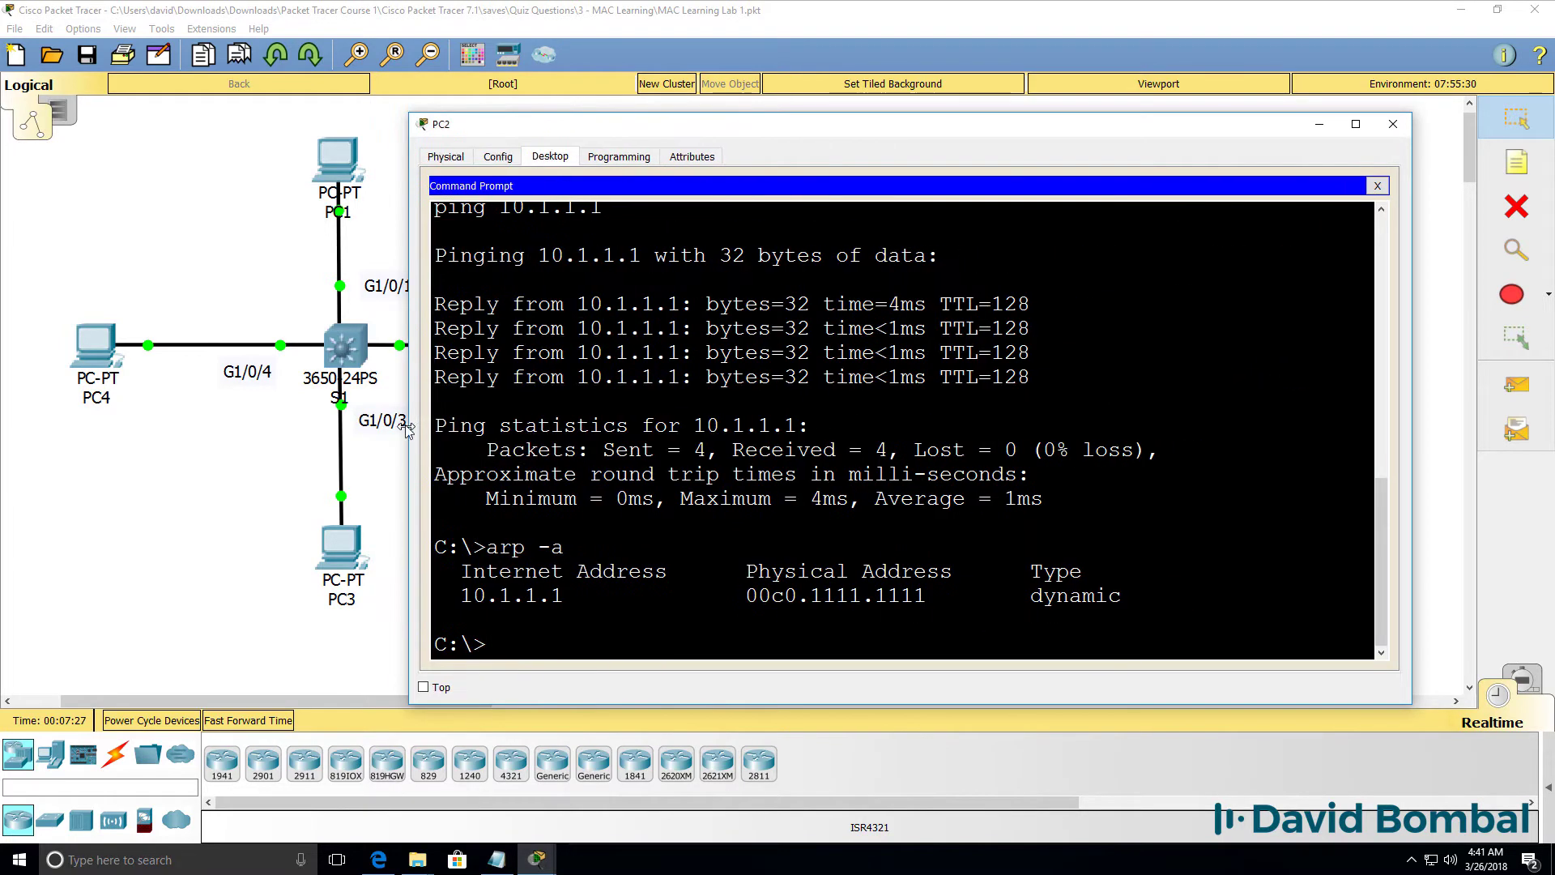
drag(608, 122, 881, 123)
text(ping 10.1.1.)
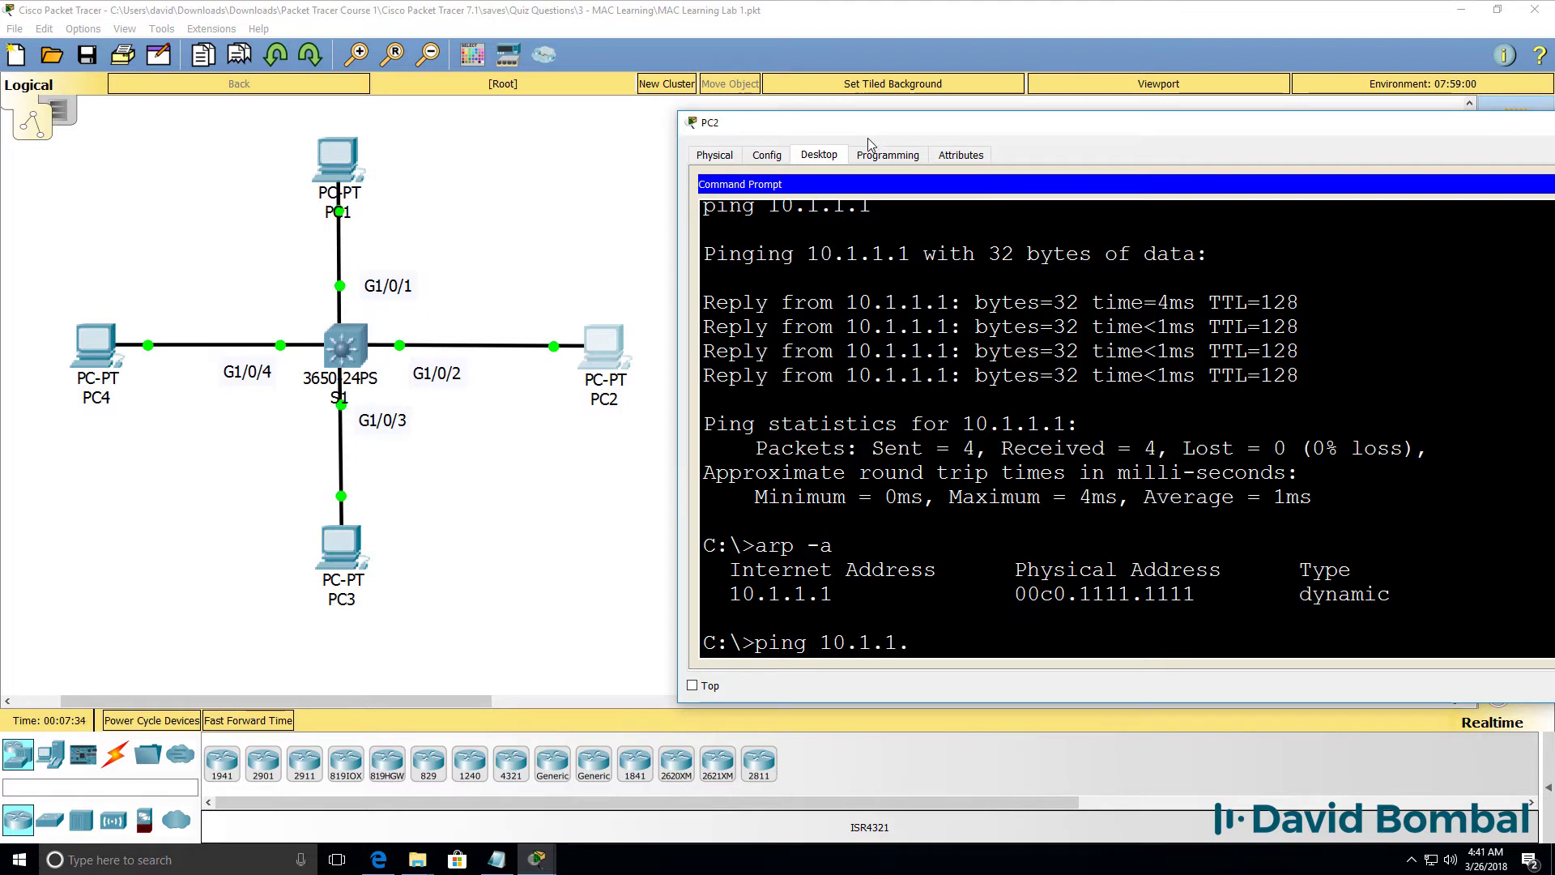
text(4)
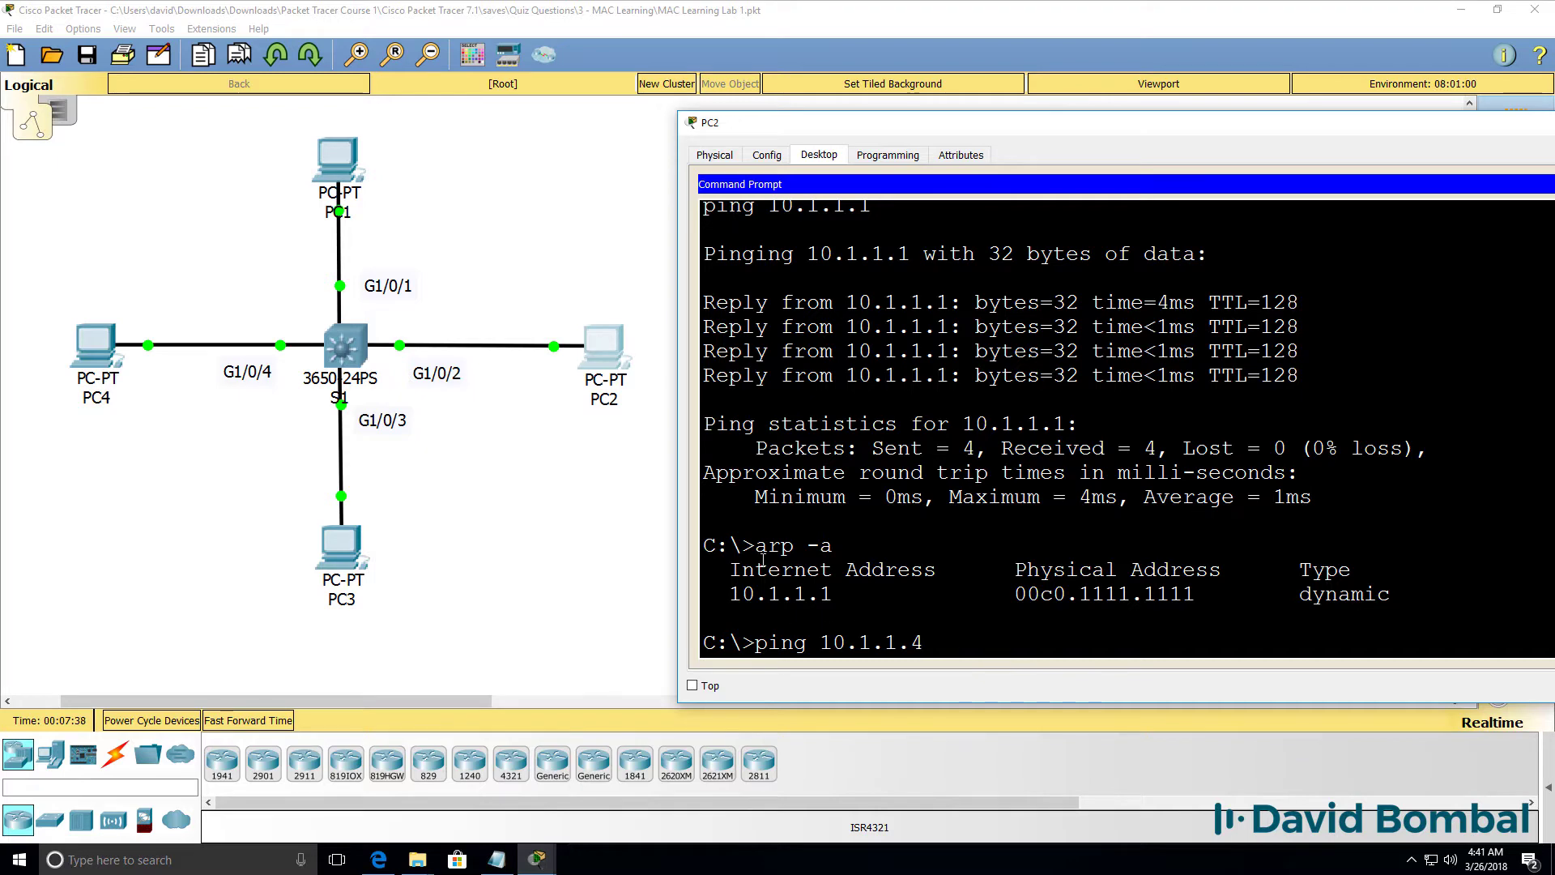
drag(769, 528, 1001, 619)
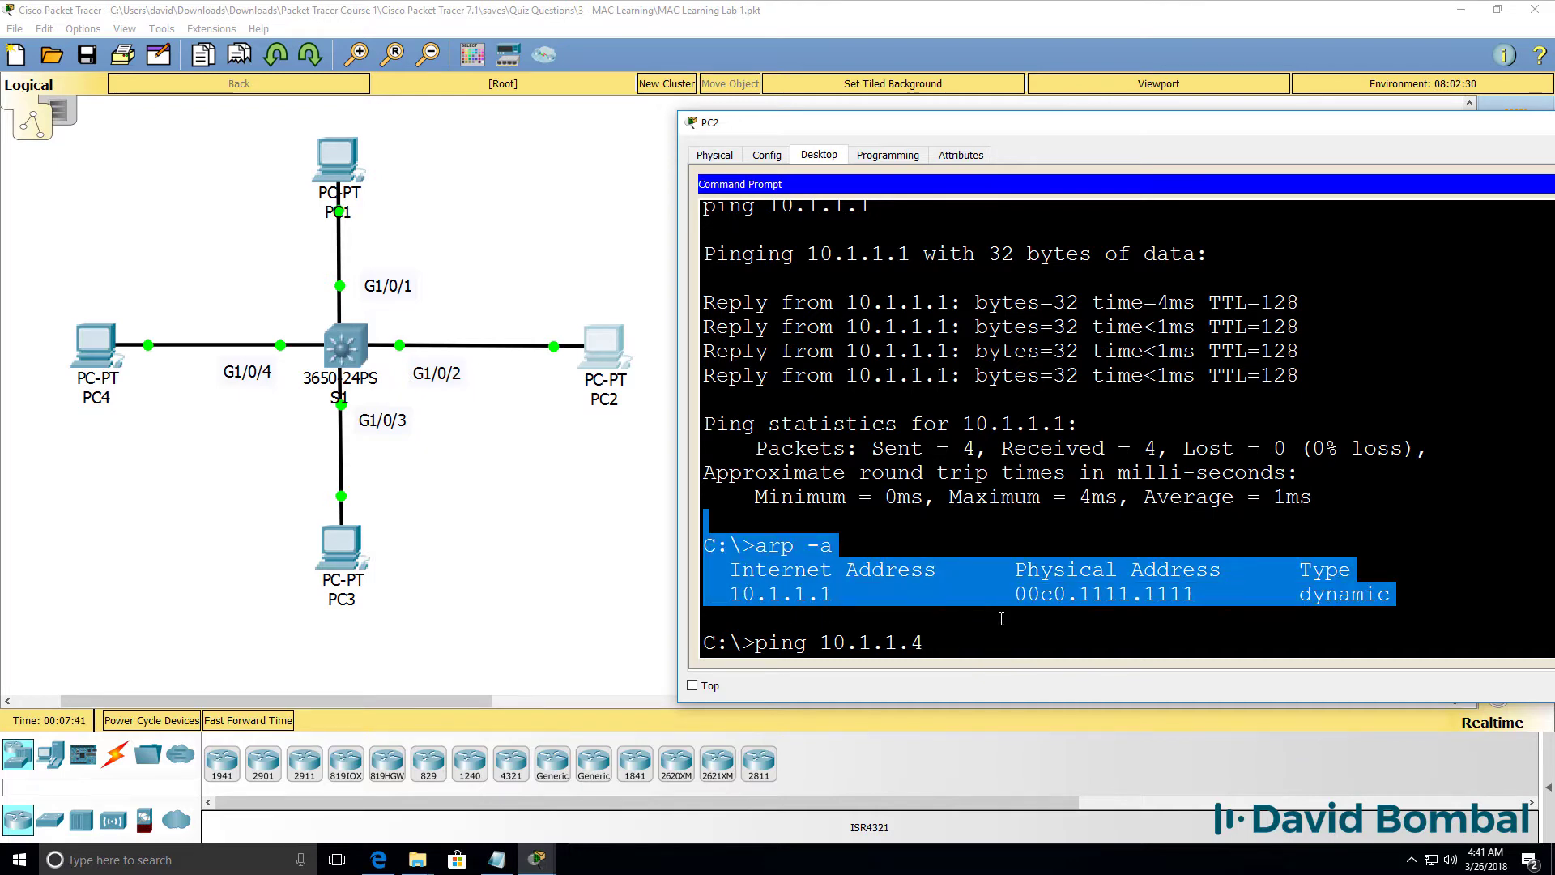
key(Return)
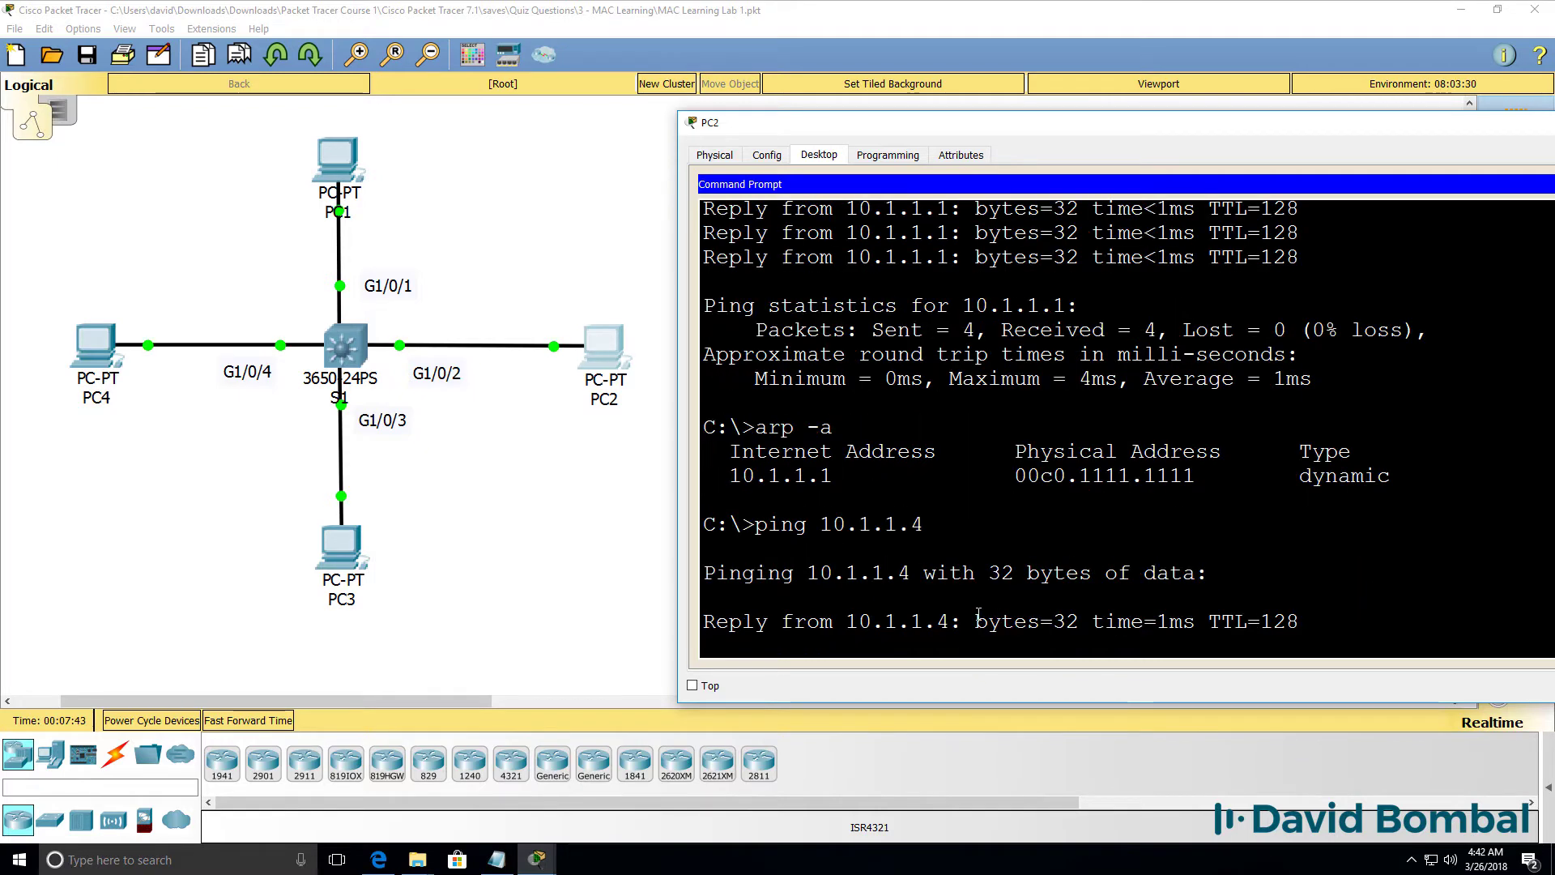
click(965, 26)
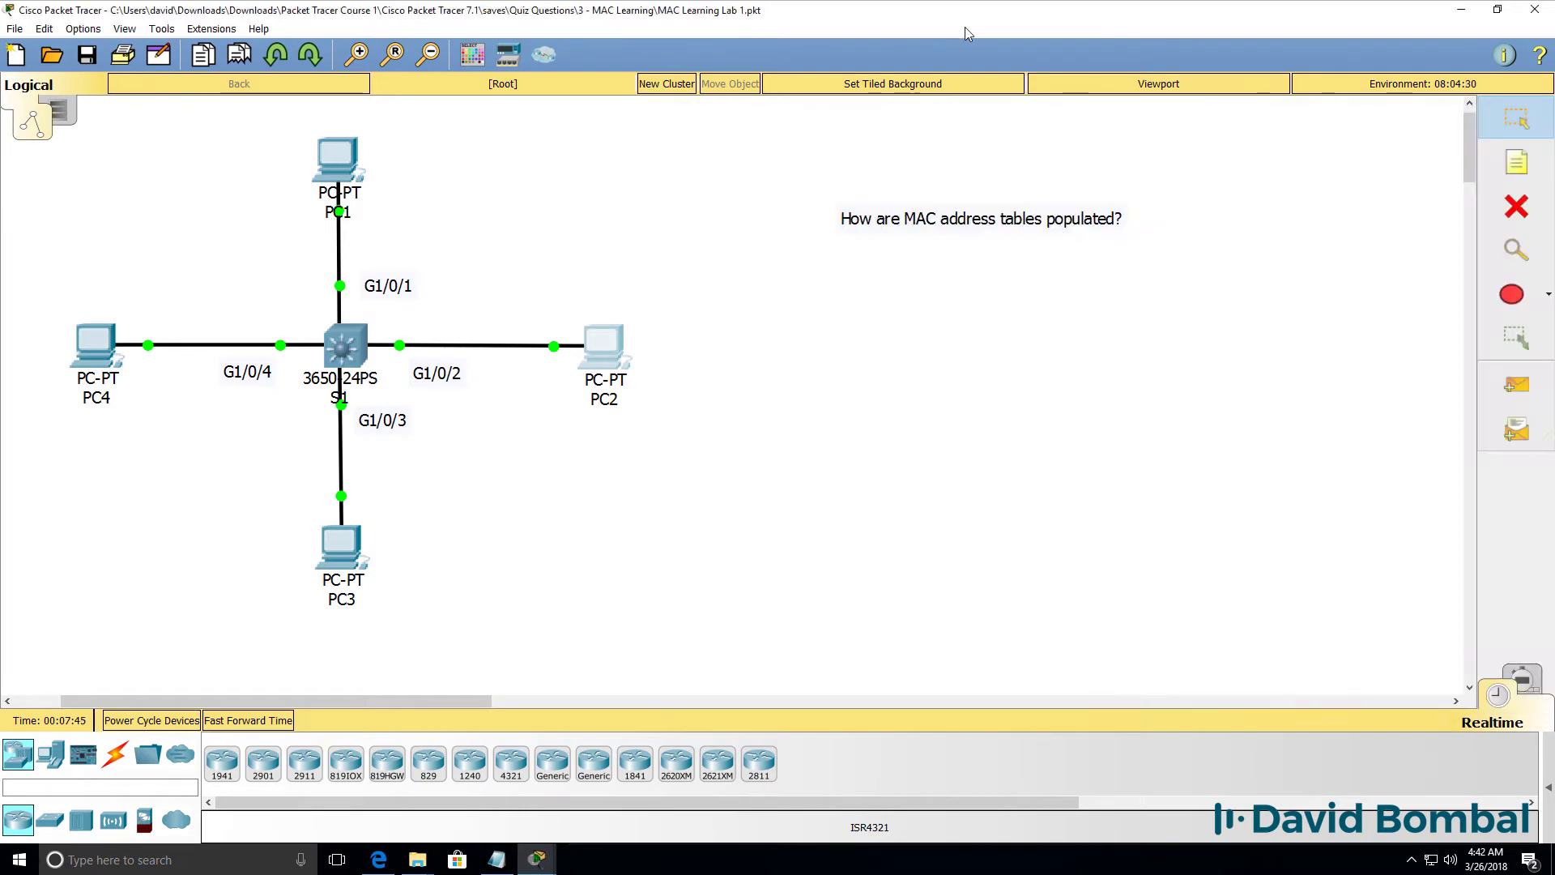
Step: Switch to simulation mode and show PC2's current ARP table with arp -a
click(1529, 677)
mouse_move(536, 858)
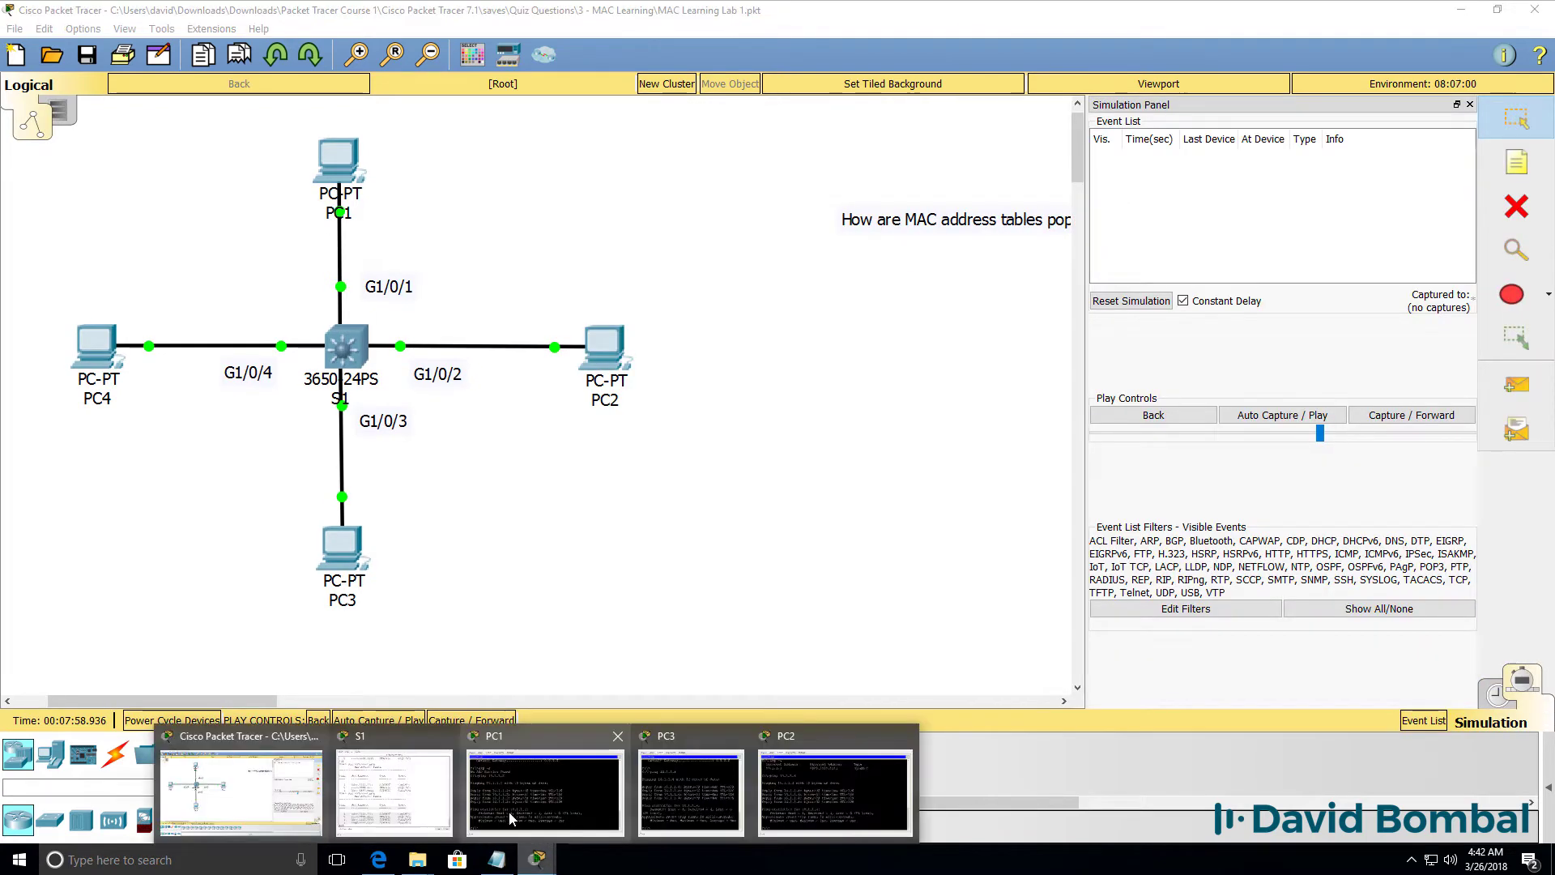
click(850, 790)
text(a)
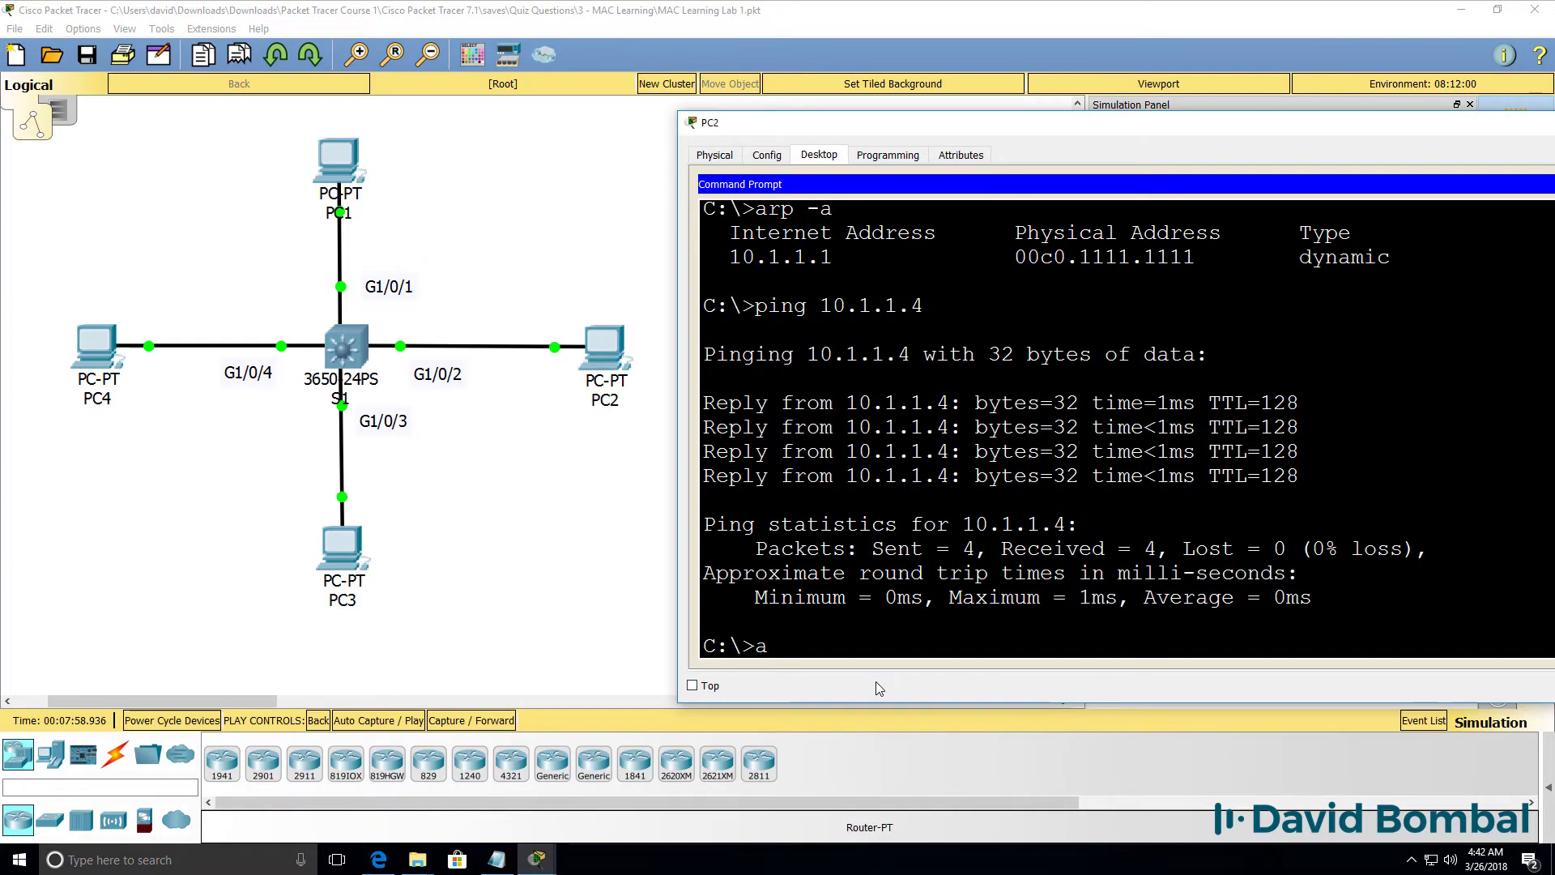
text(rp)
text(p -a)
key(Return)
Step: Clear PC2's ARP cache with arp -d and recheck it with arp -a
key(Up)
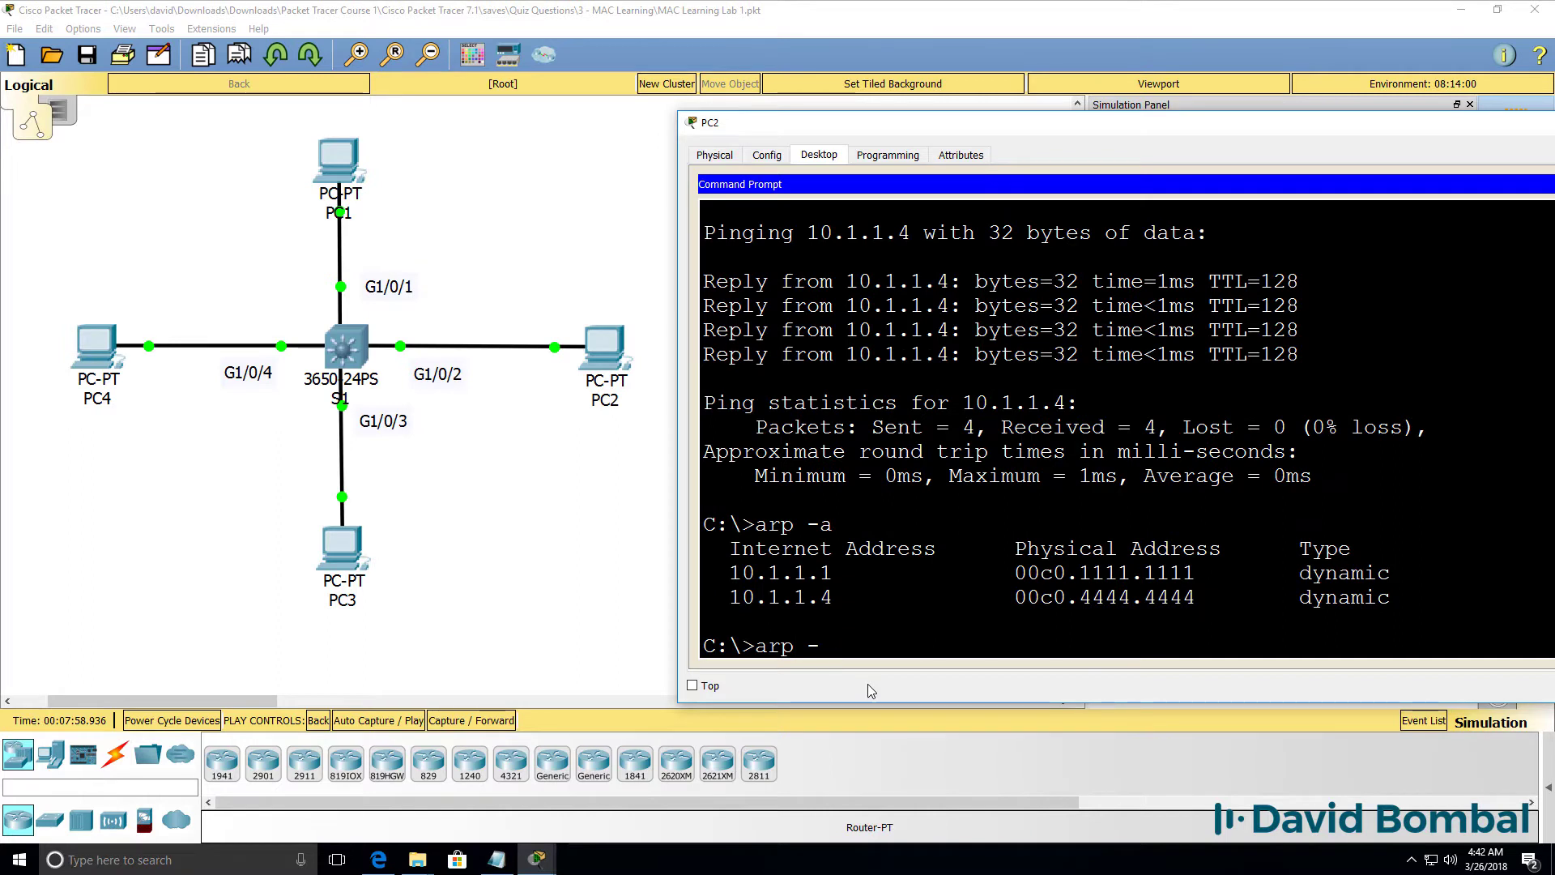
key(BackSpace)
text(d)
key(Return)
key(Up)
key(BackSpace)
text(a)
key(Return)
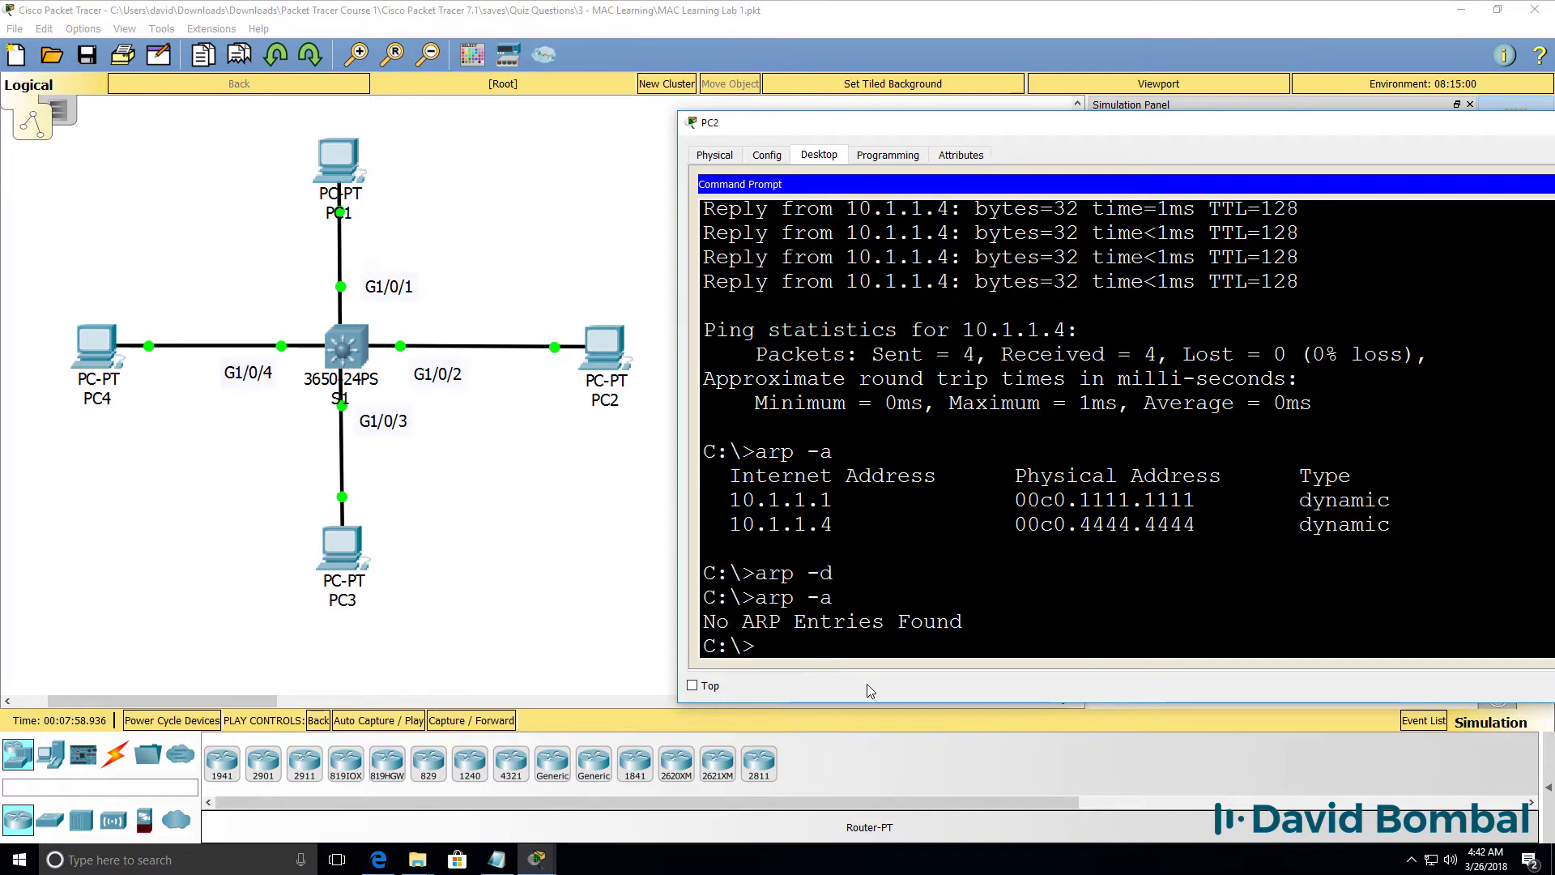
Step: Start a fresh ping from PC2 to 10.1.1.4 with the simulation events visible
key(Up)
key(Up)
key(Up)
key(Up)
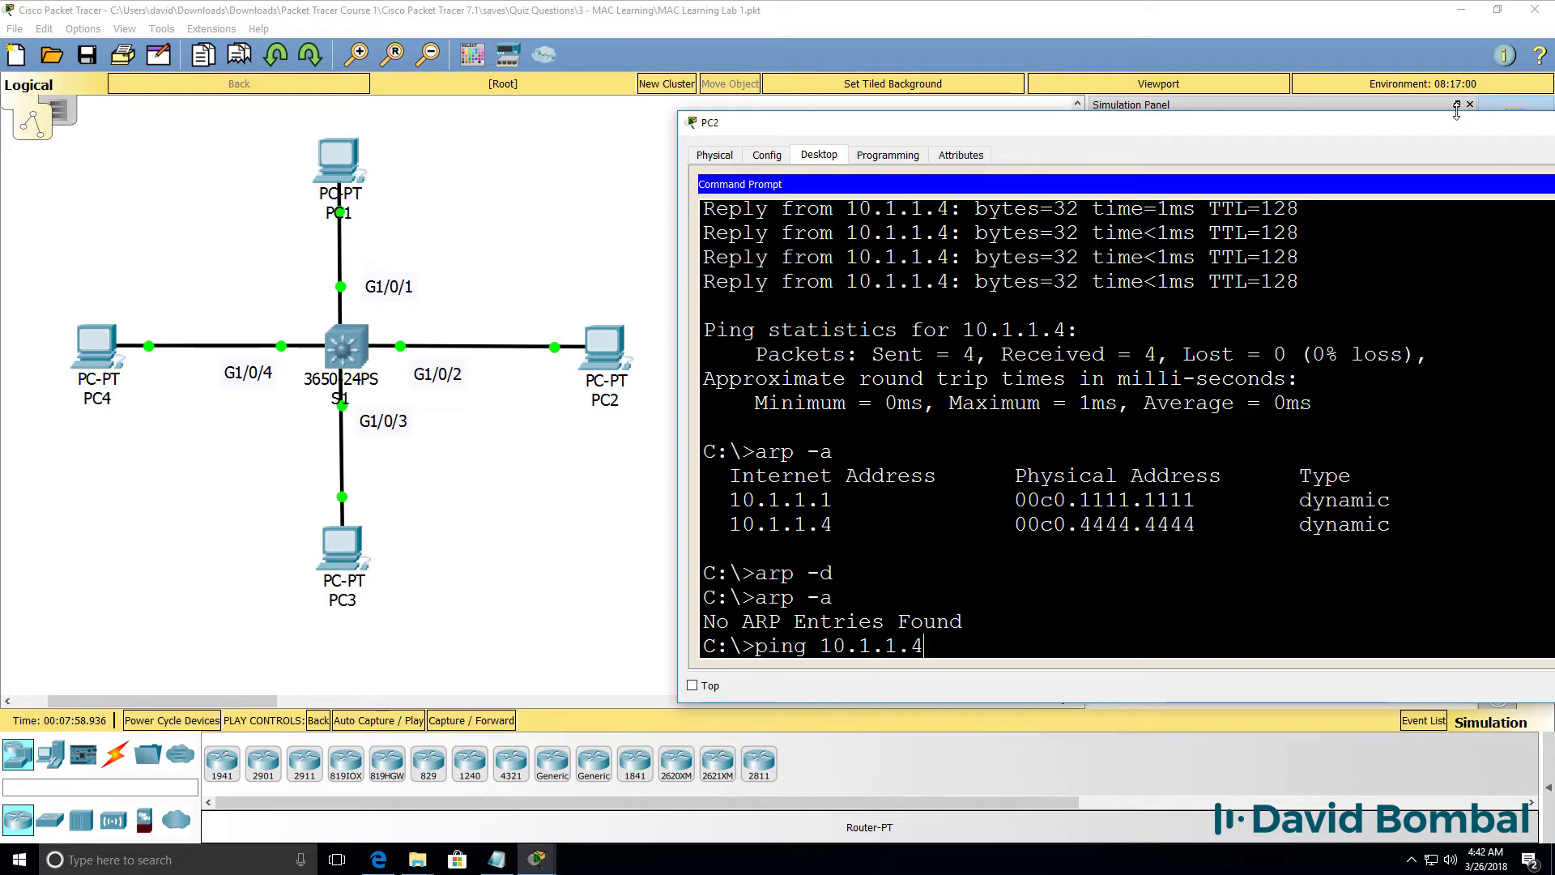
drag(1456, 113, 1184, 94)
key(Return)
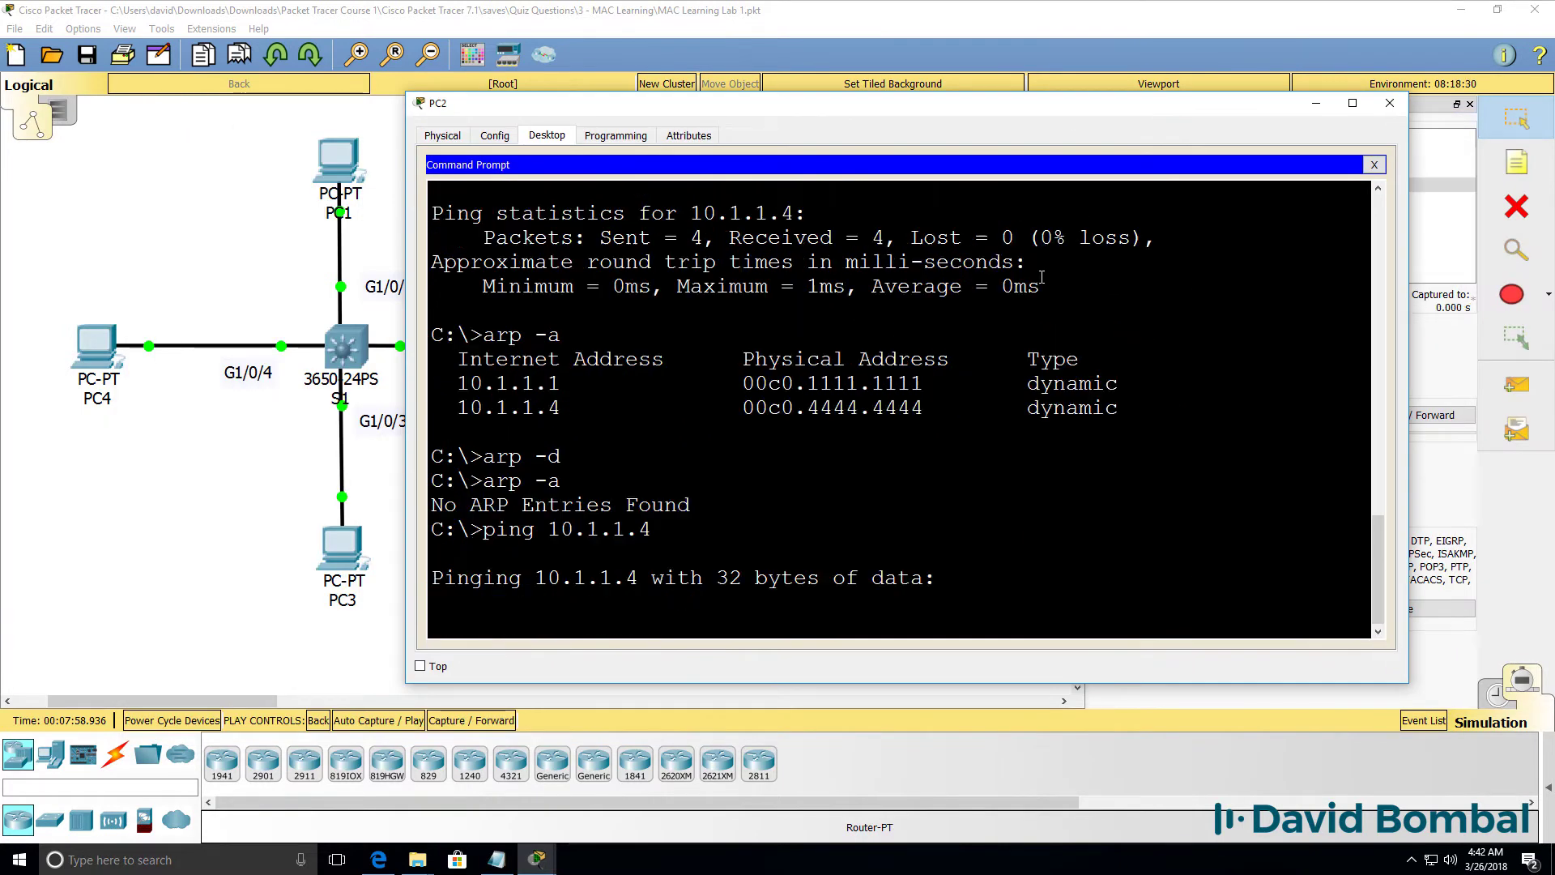
Step: Step PC2's ARP request through S1's flood and PC4's ARP reply back to PC2
click(1523, 484)
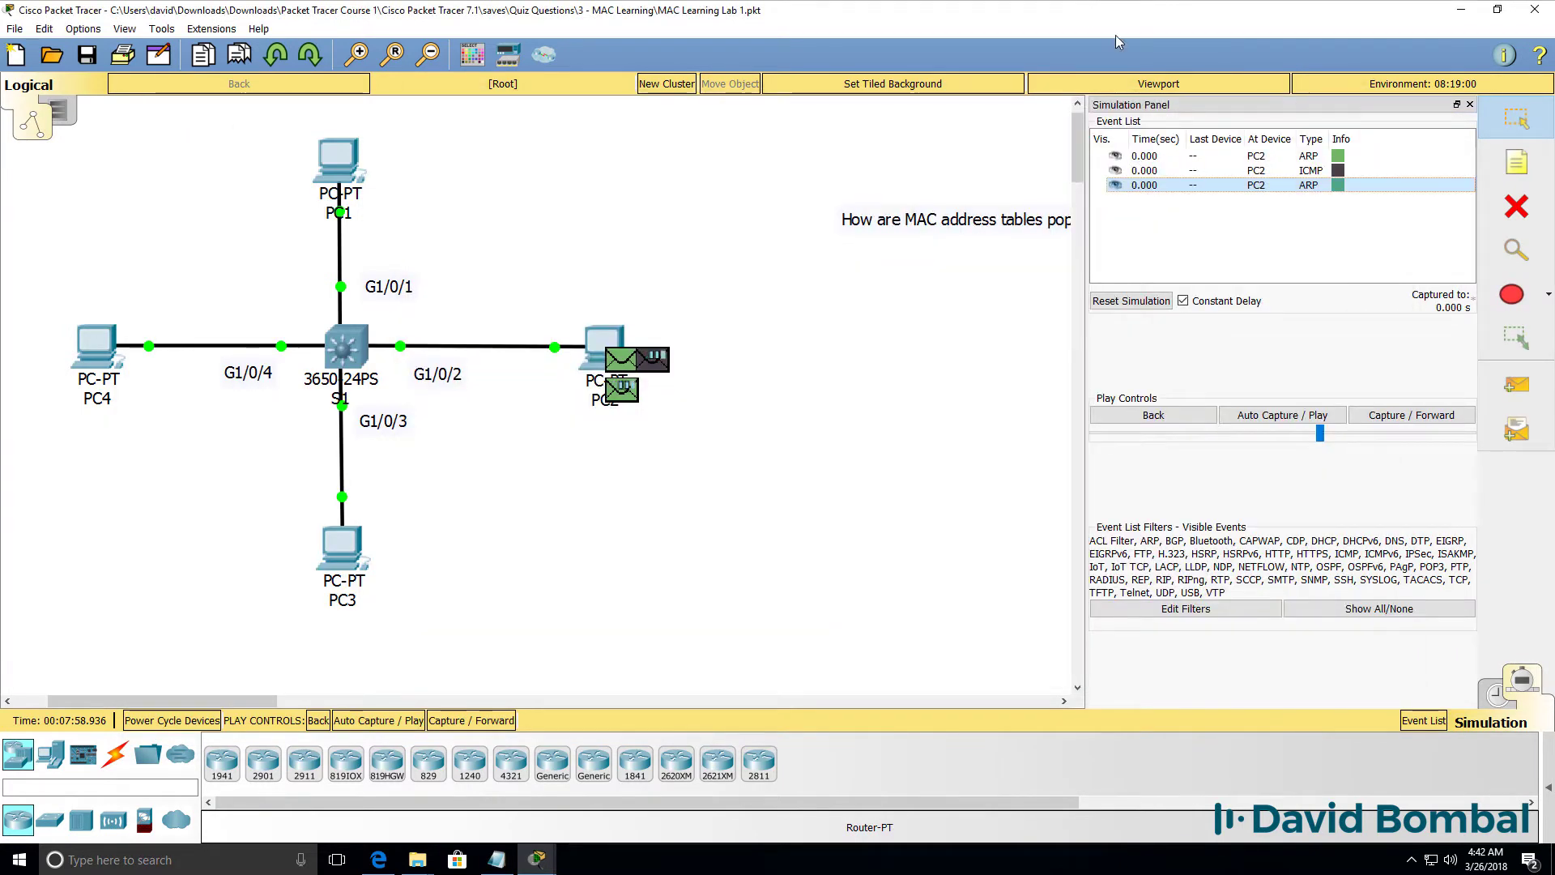
click(1411, 414)
click(1410, 415)
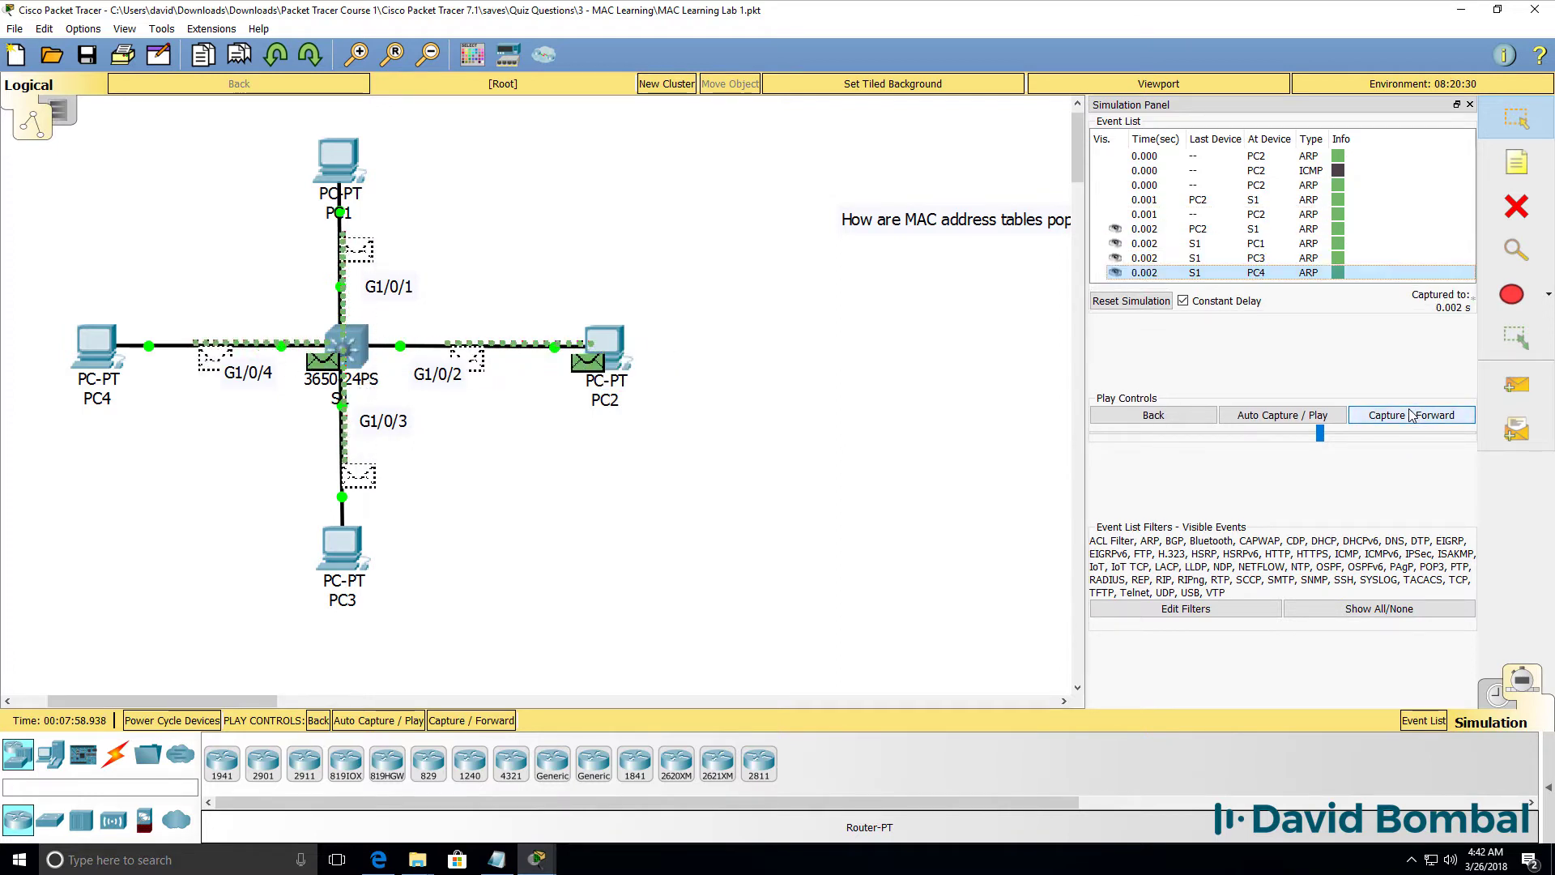
click(1410, 414)
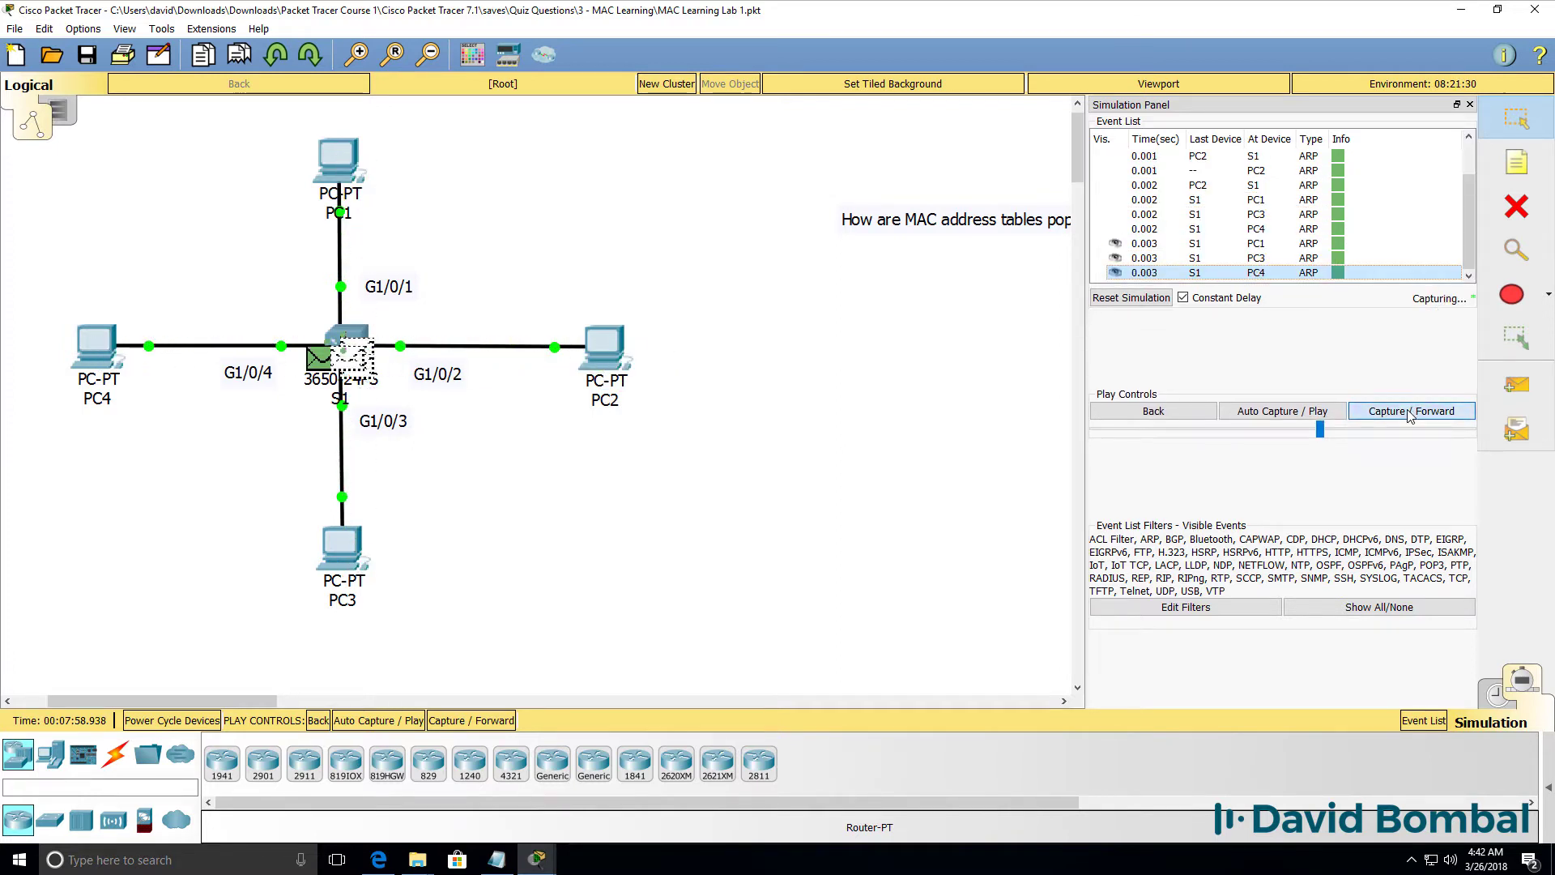
click(1408, 415)
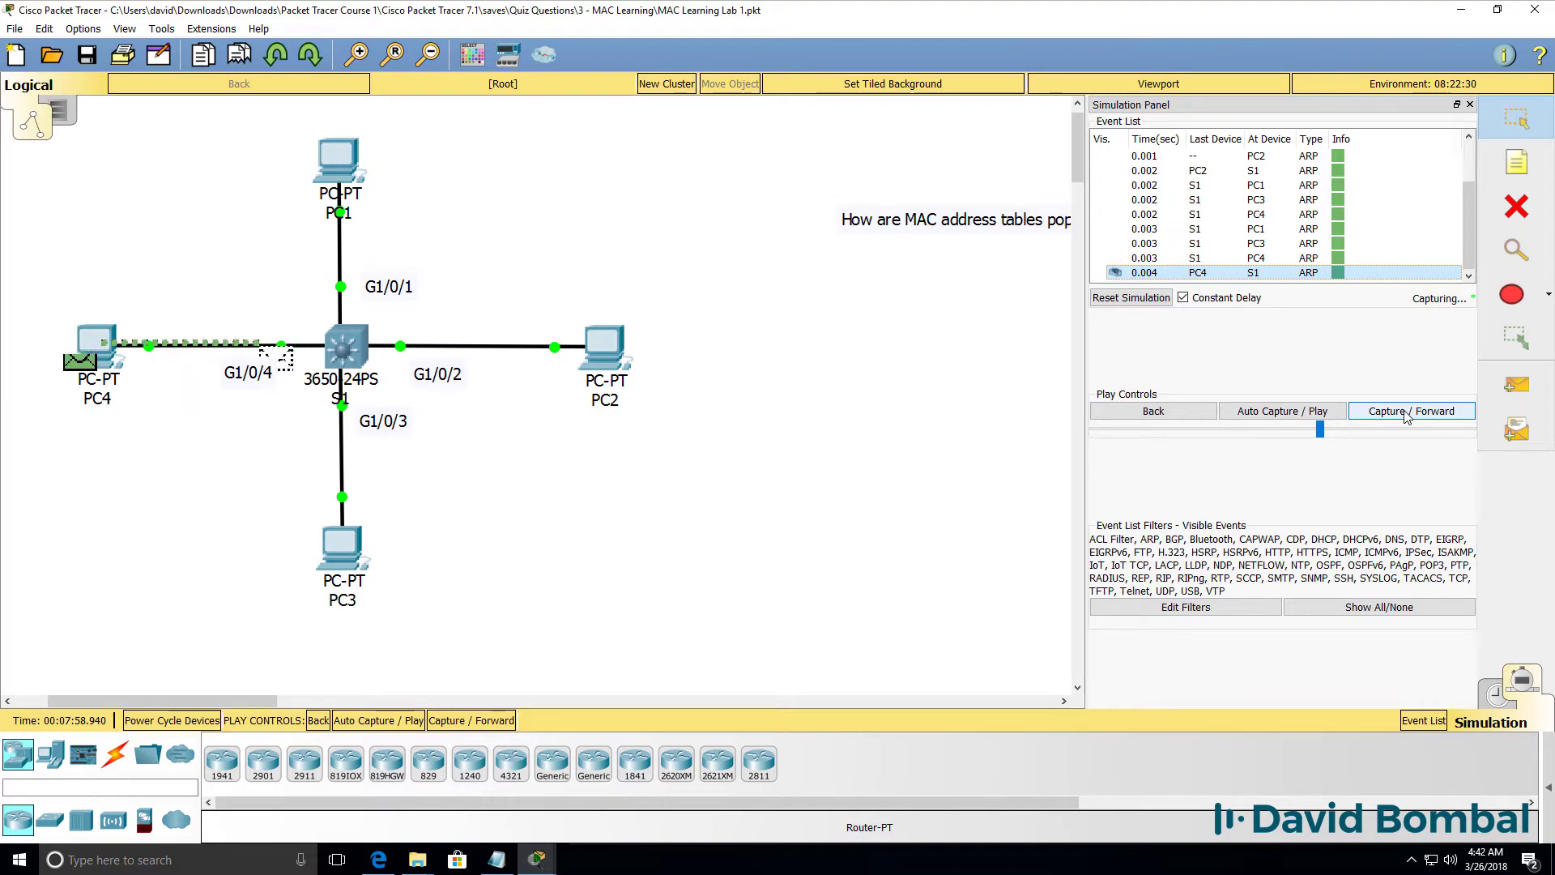
click(1406, 415)
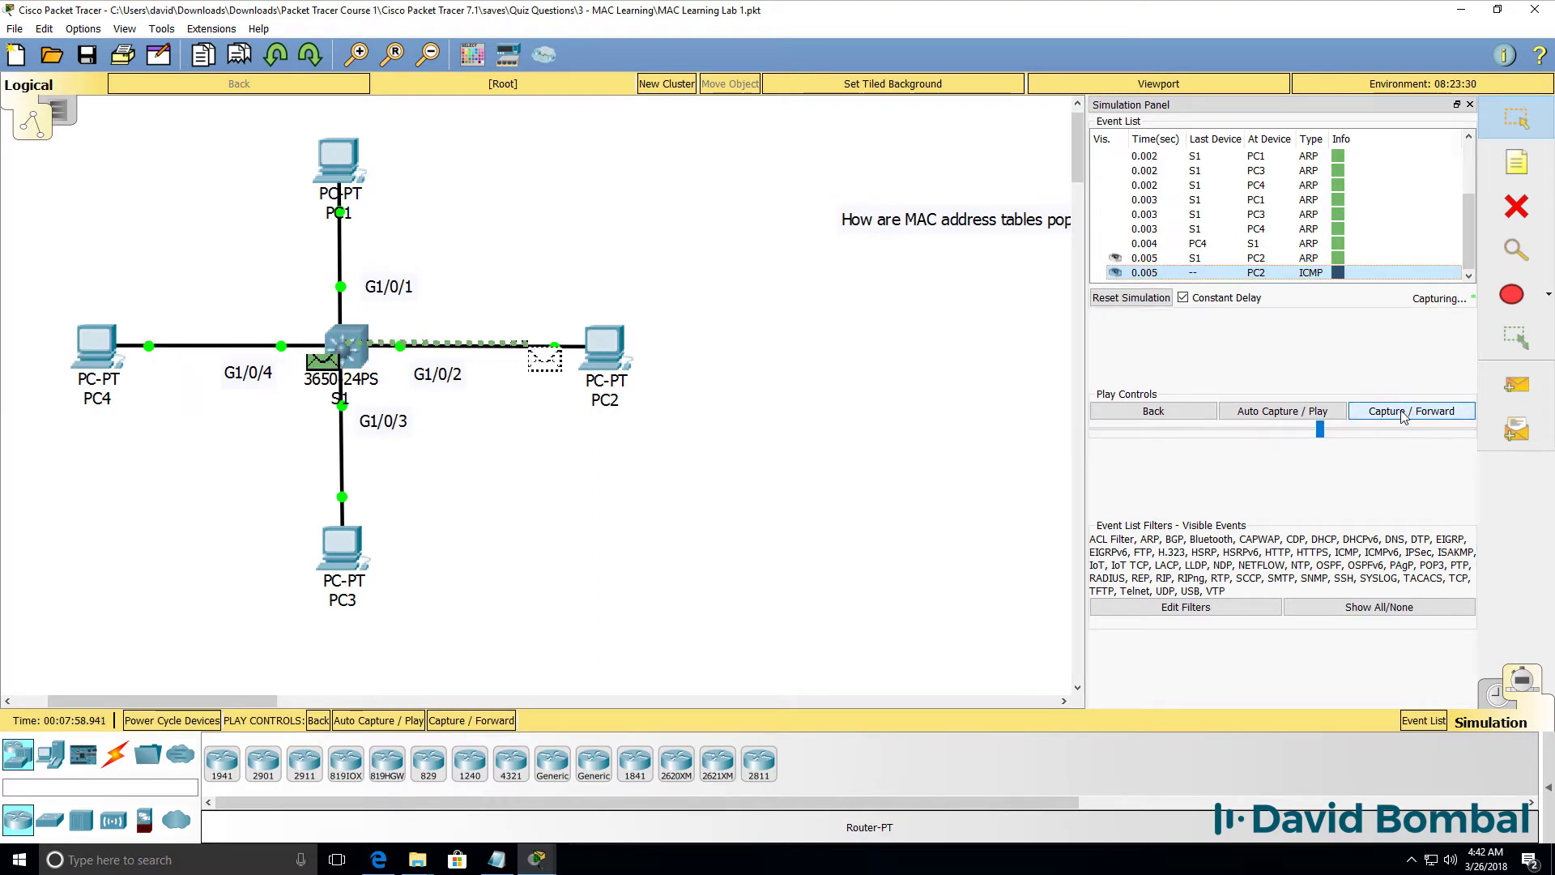
Step: Step PC2's echo request to PC4 and the echo reply back, then reset the simulation
click(1404, 416)
click(1403, 415)
click(1403, 415)
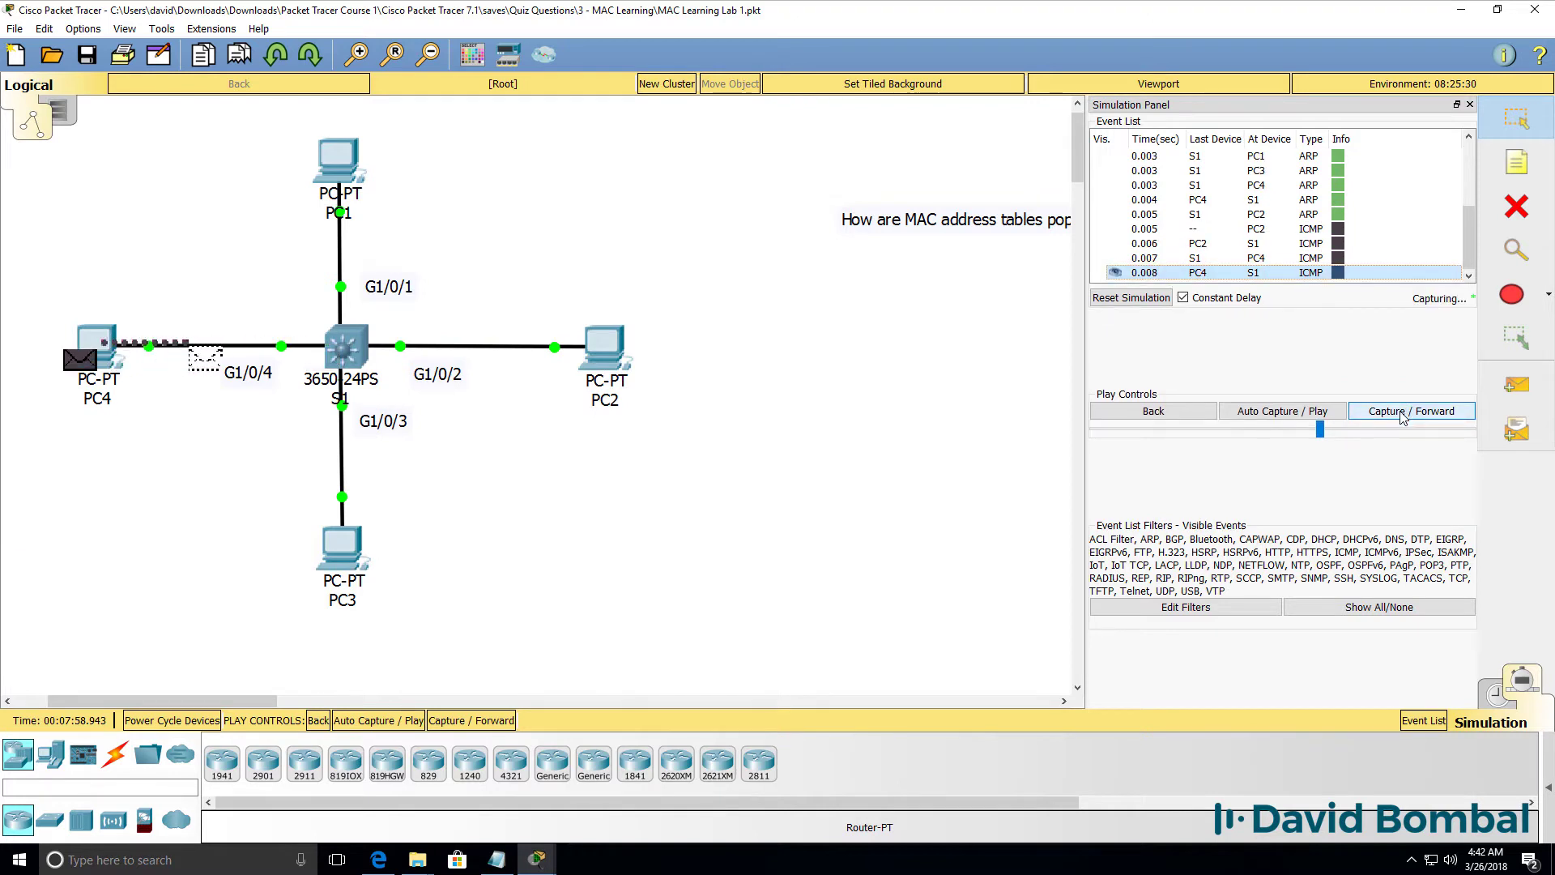
click(1403, 414)
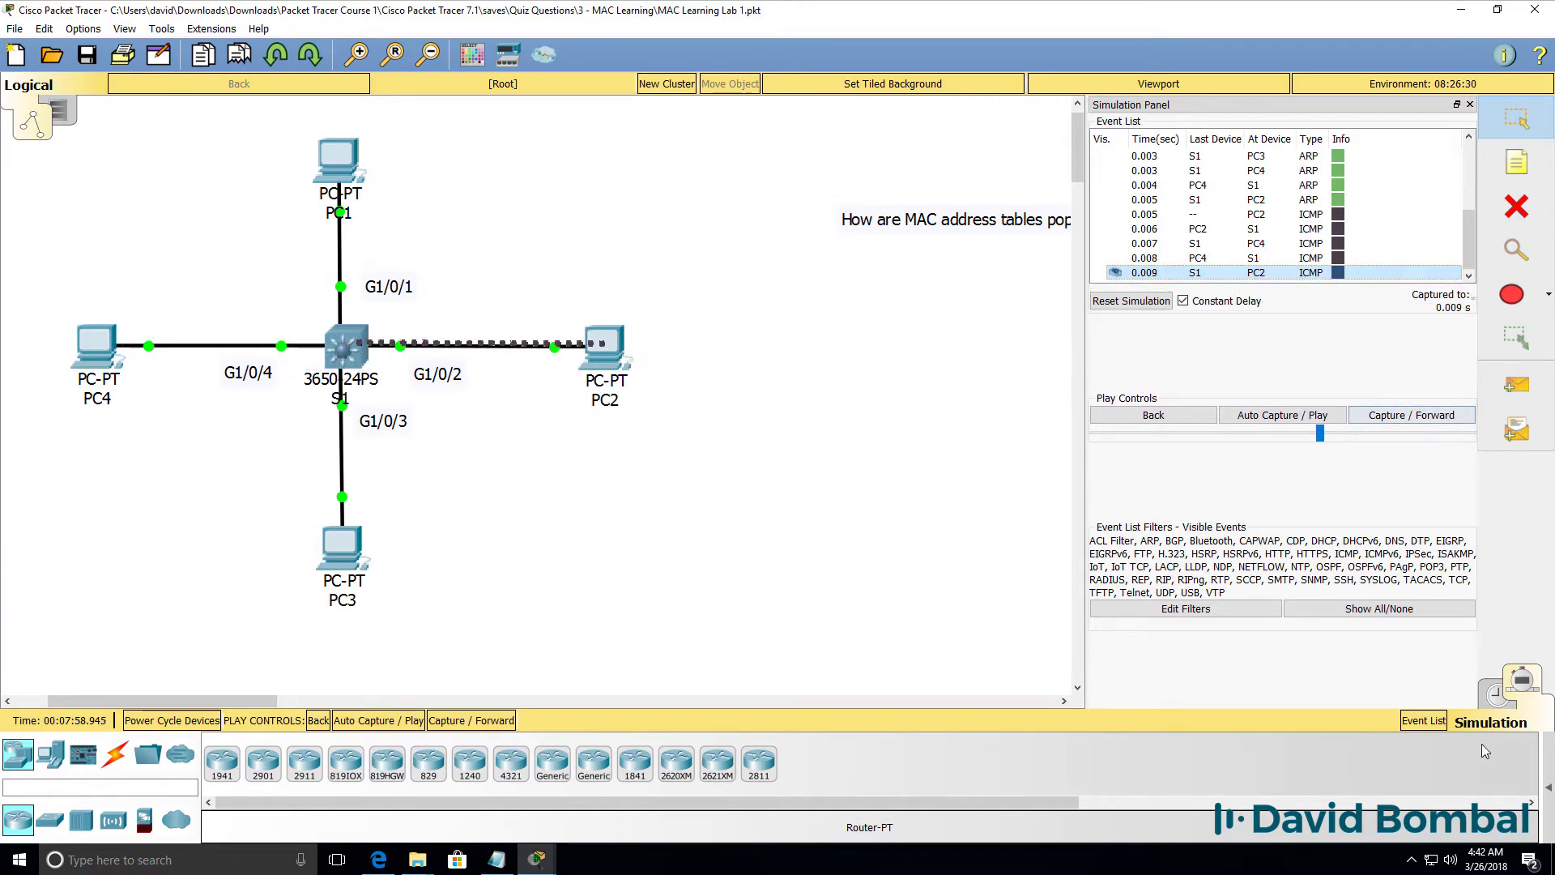
click(1130, 300)
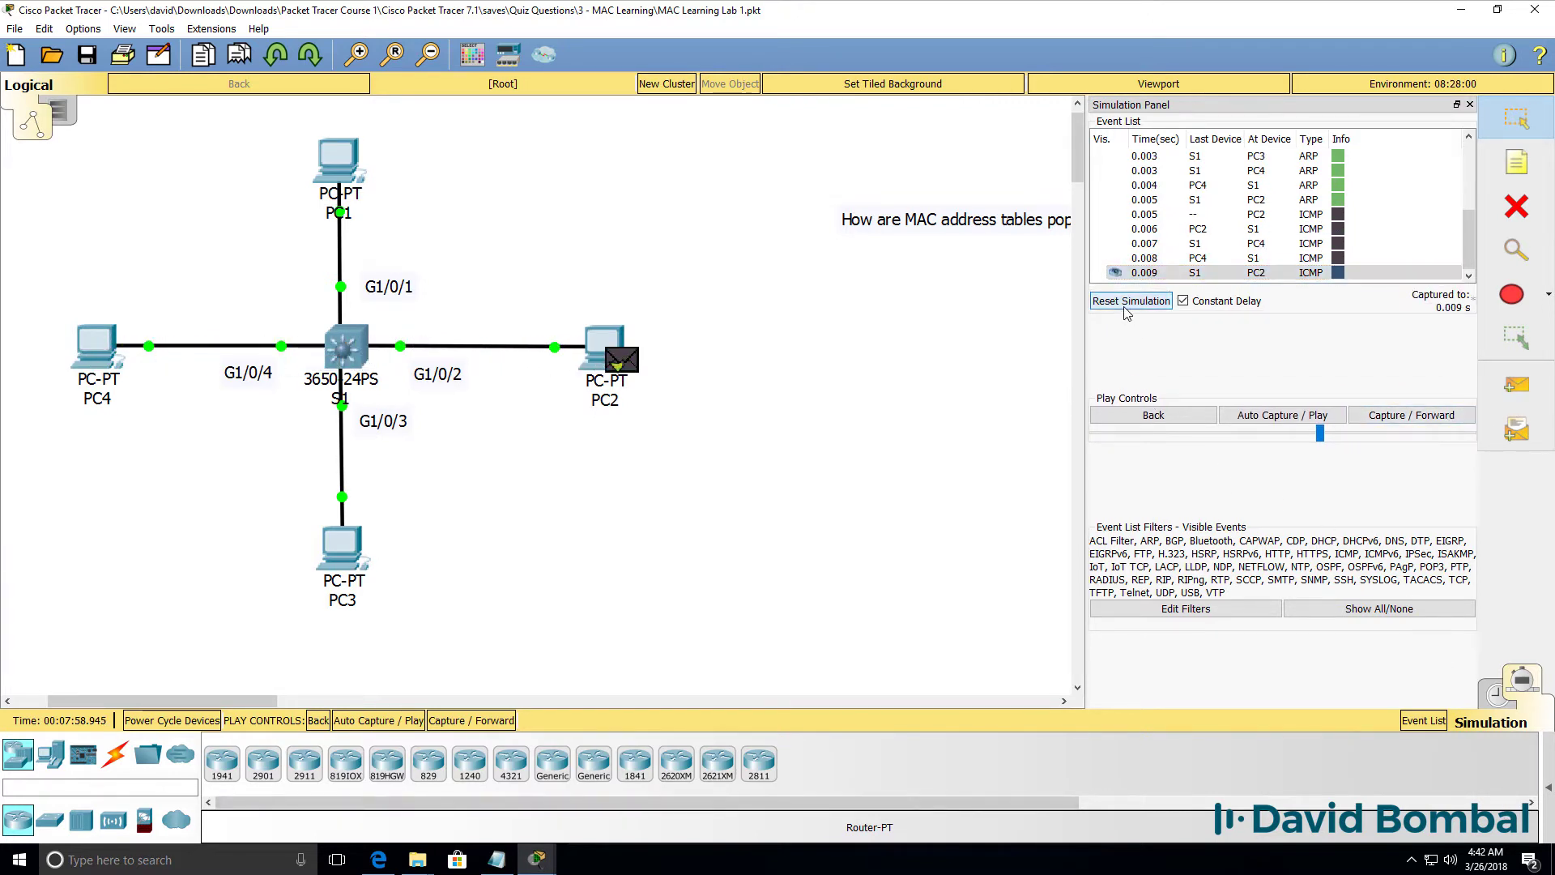
Step: Display S1's current MAC address table
mouse_move(537, 859)
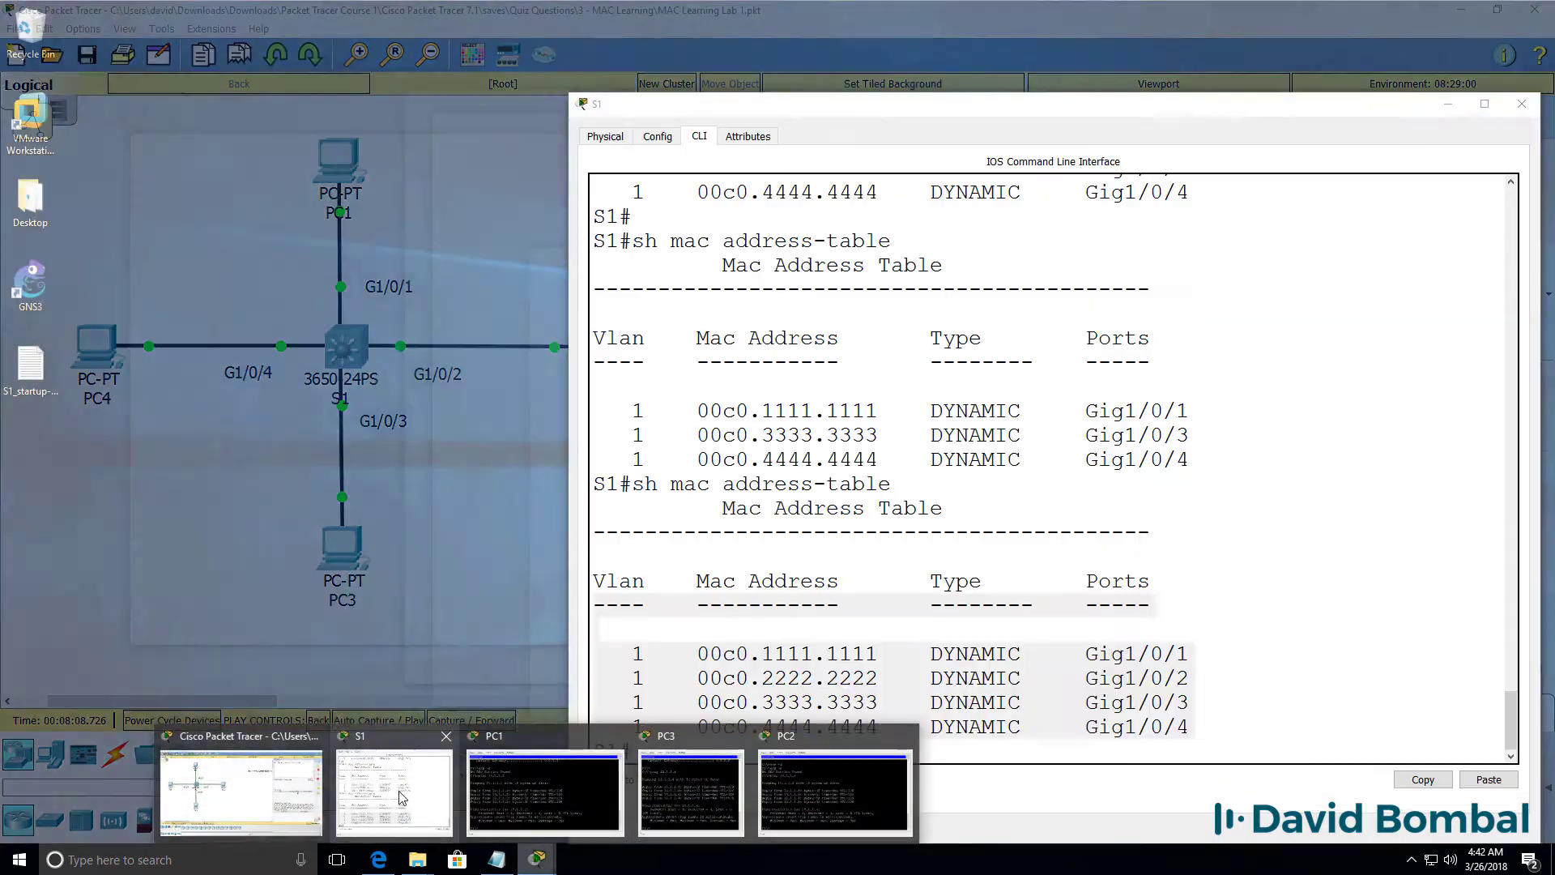
click(394, 789)
key(Up)
key(Return)
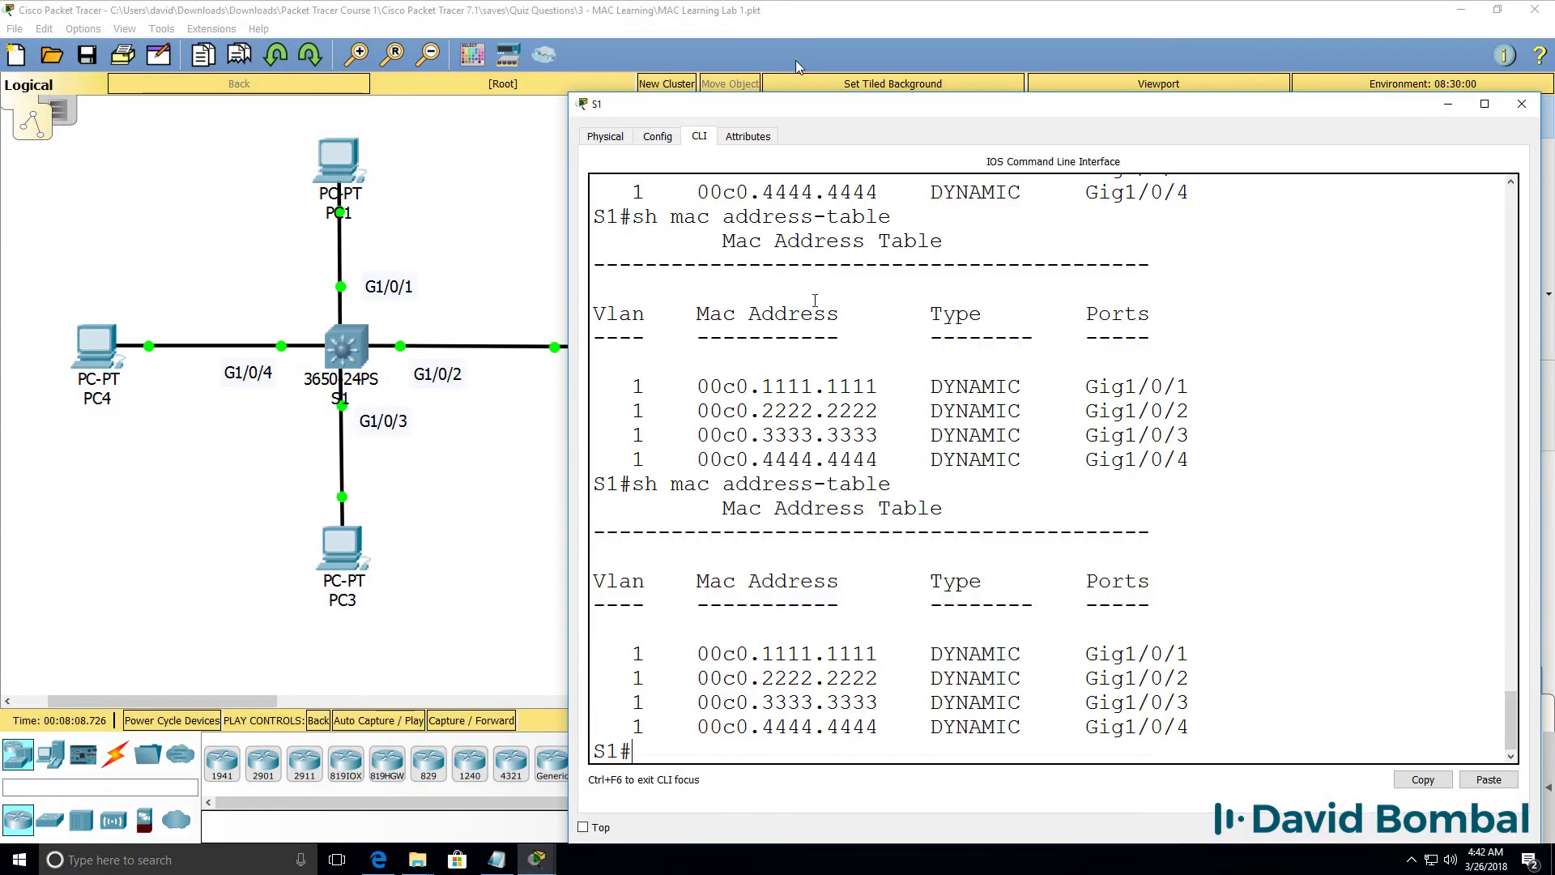
click(832, 36)
Step: Show PC2's ARP table and start another ping to 10.1.1.4
click(611, 347)
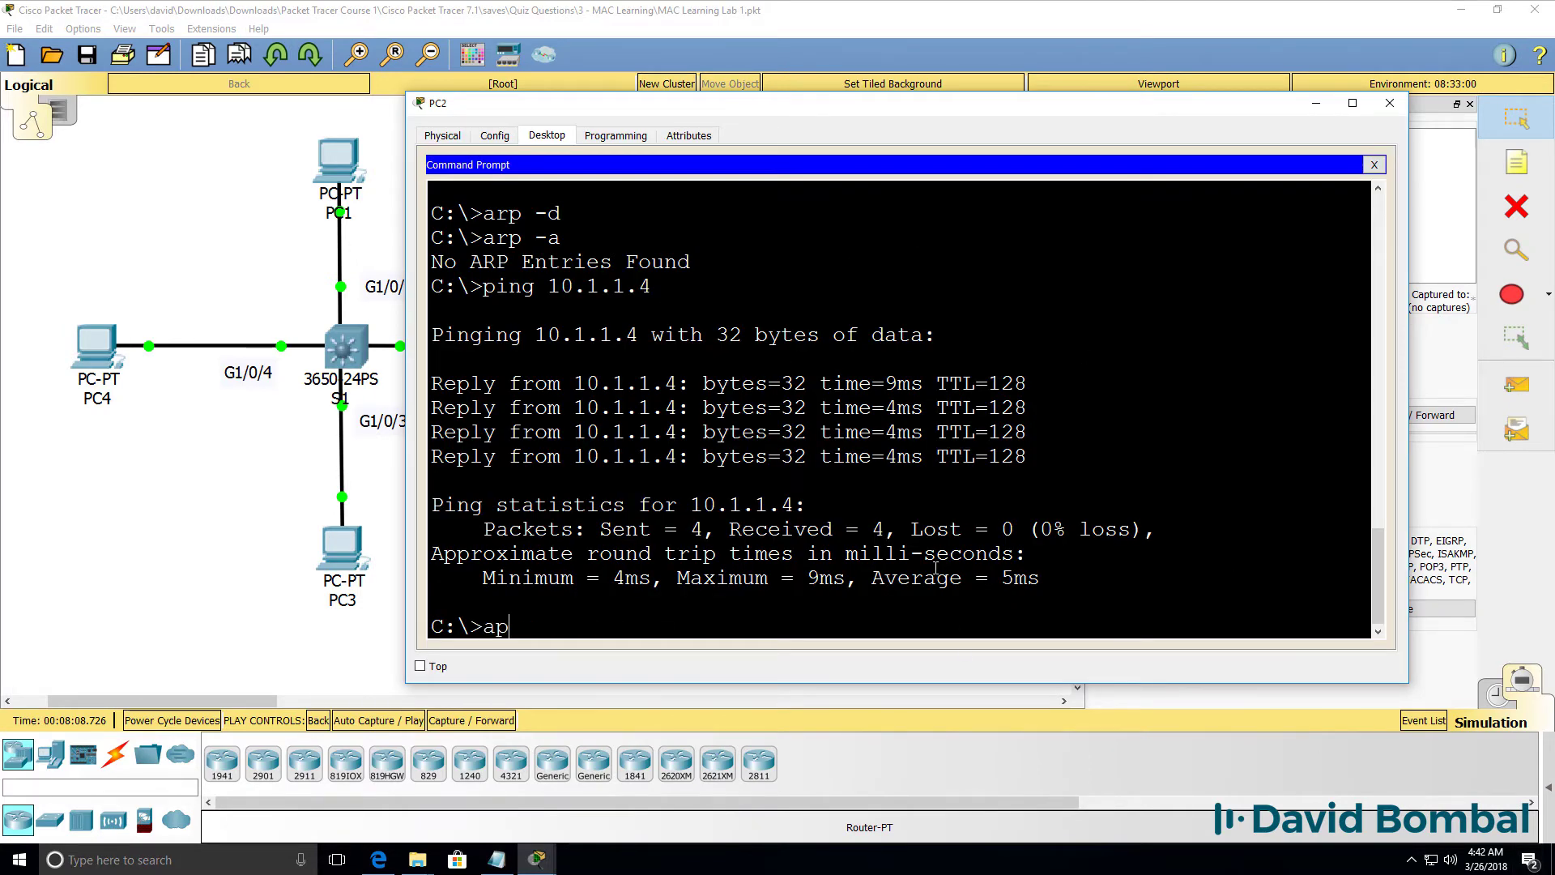
text(arp -a)
key(Return)
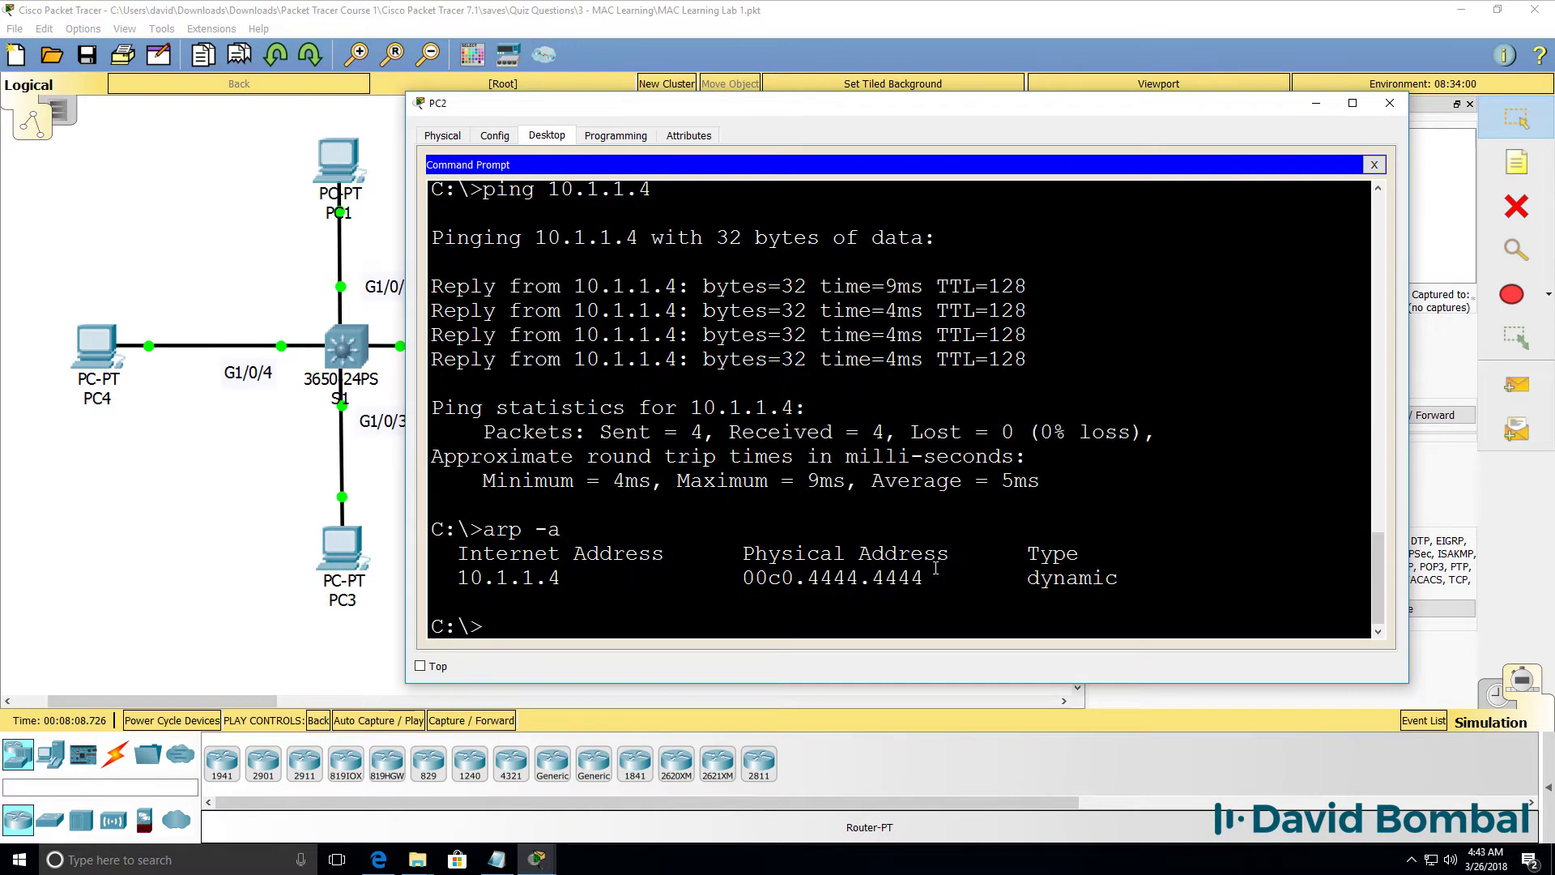
text(ping 10.1.1.4)
key(Return)
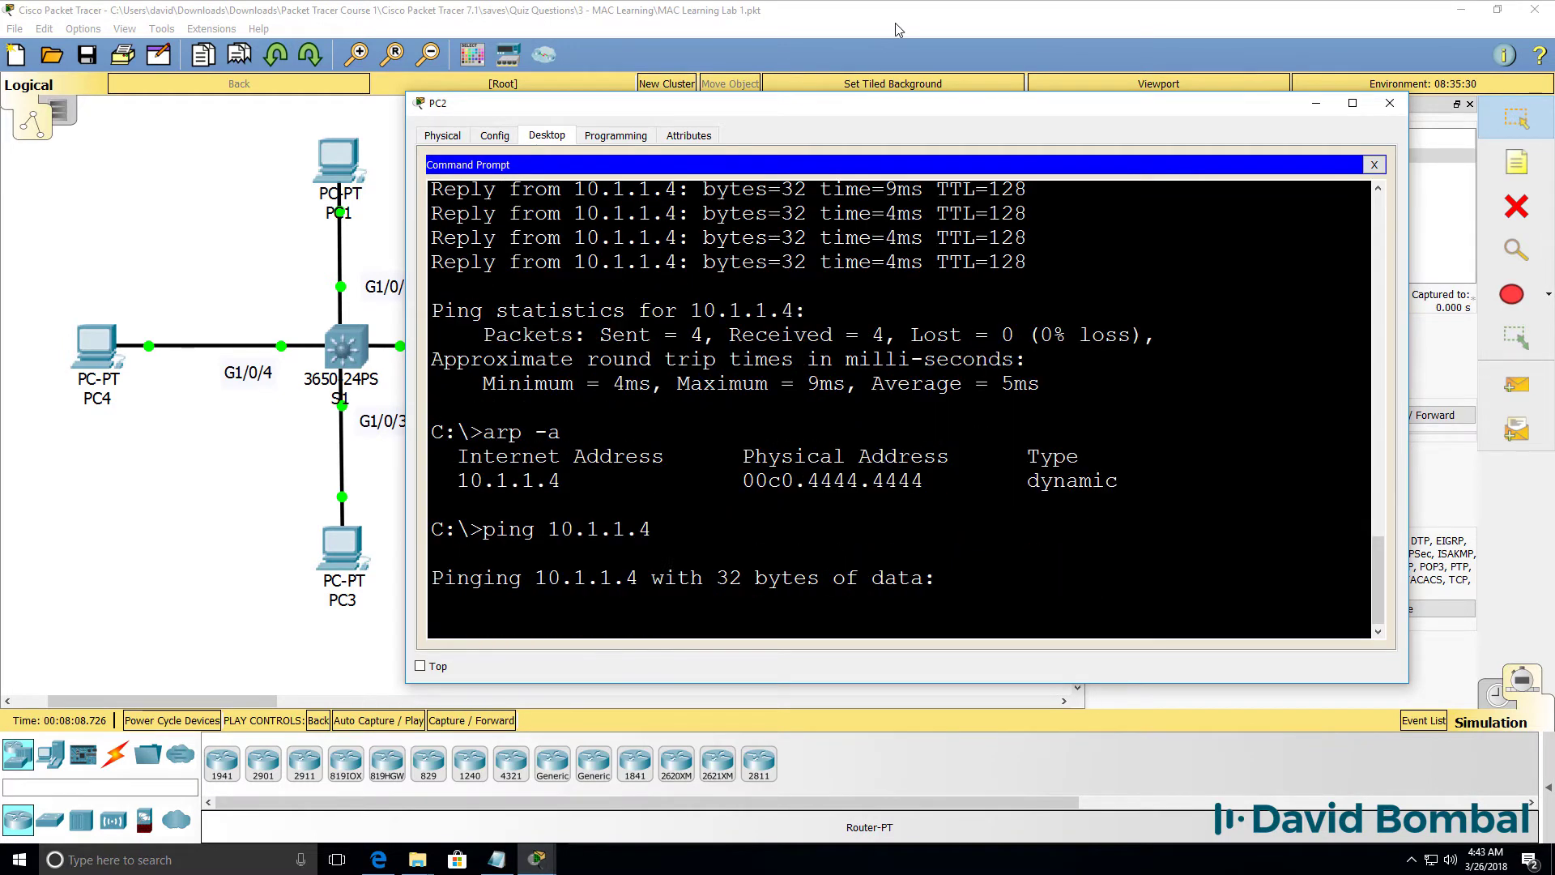
click(1389, 103)
Step: Step PC2's echo to PC4 and back, then PC1's echo to PC3 and back
click(1432, 418)
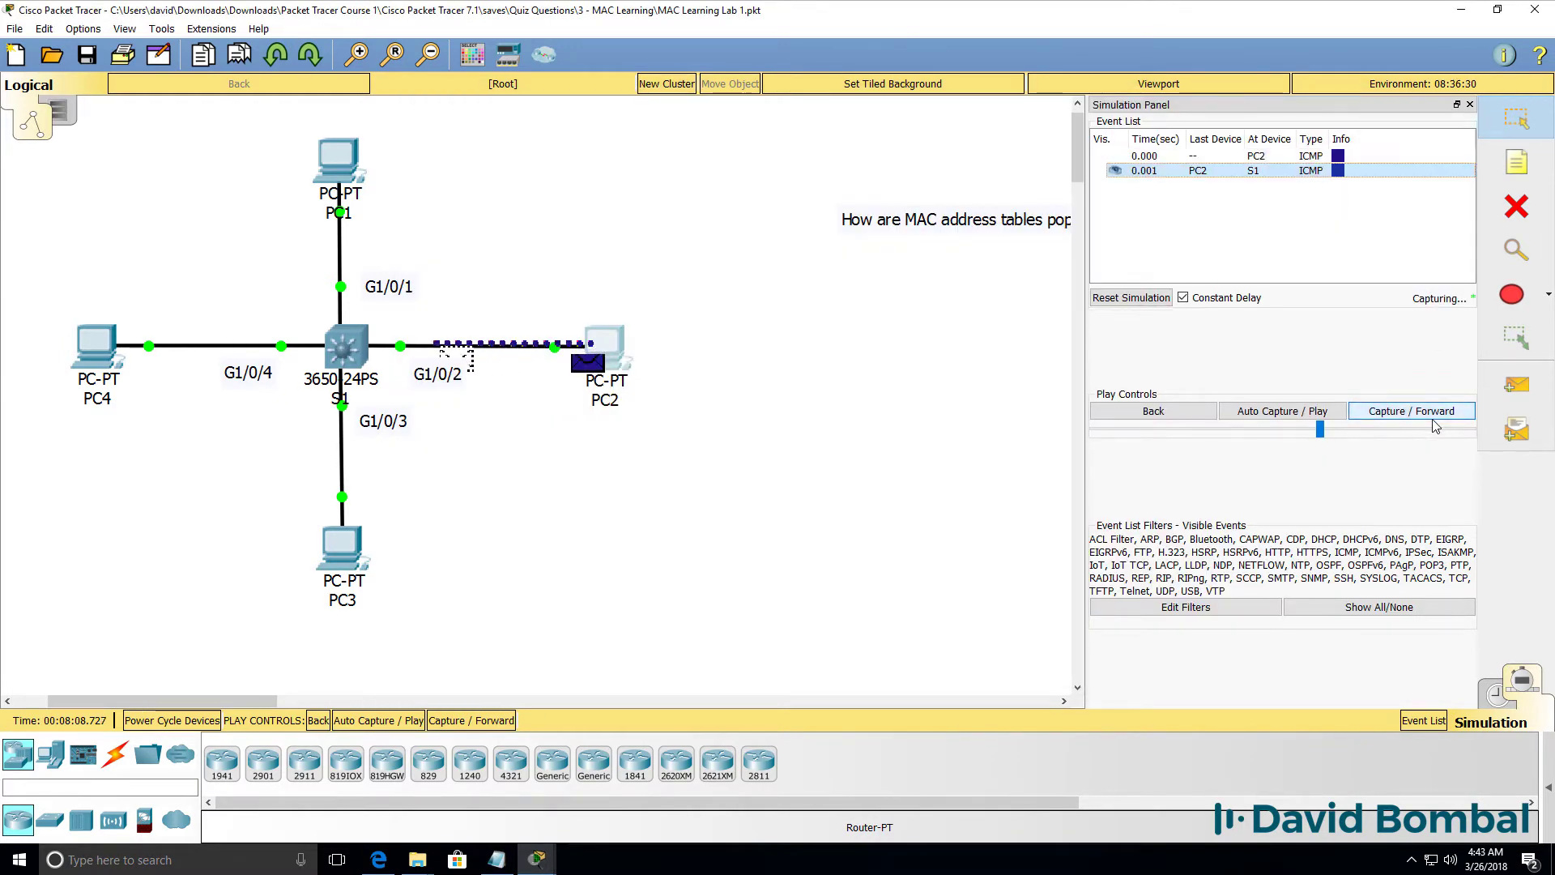
click(1435, 426)
click(1435, 426)
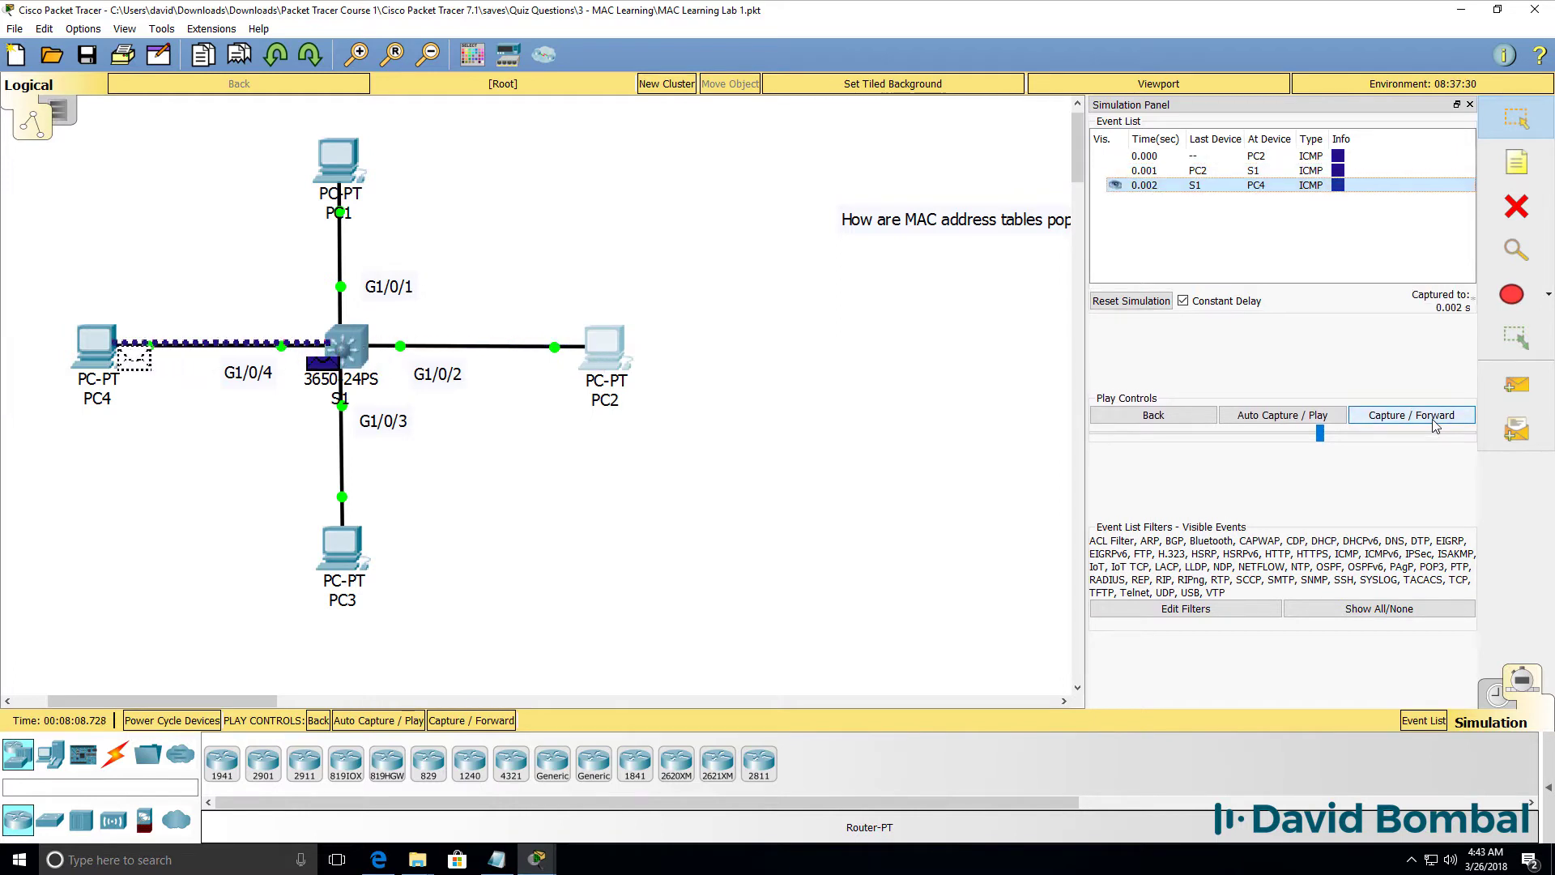
click(1435, 427)
click(1432, 426)
click(1431, 427)
click(1431, 426)
click(1429, 427)
click(1429, 427)
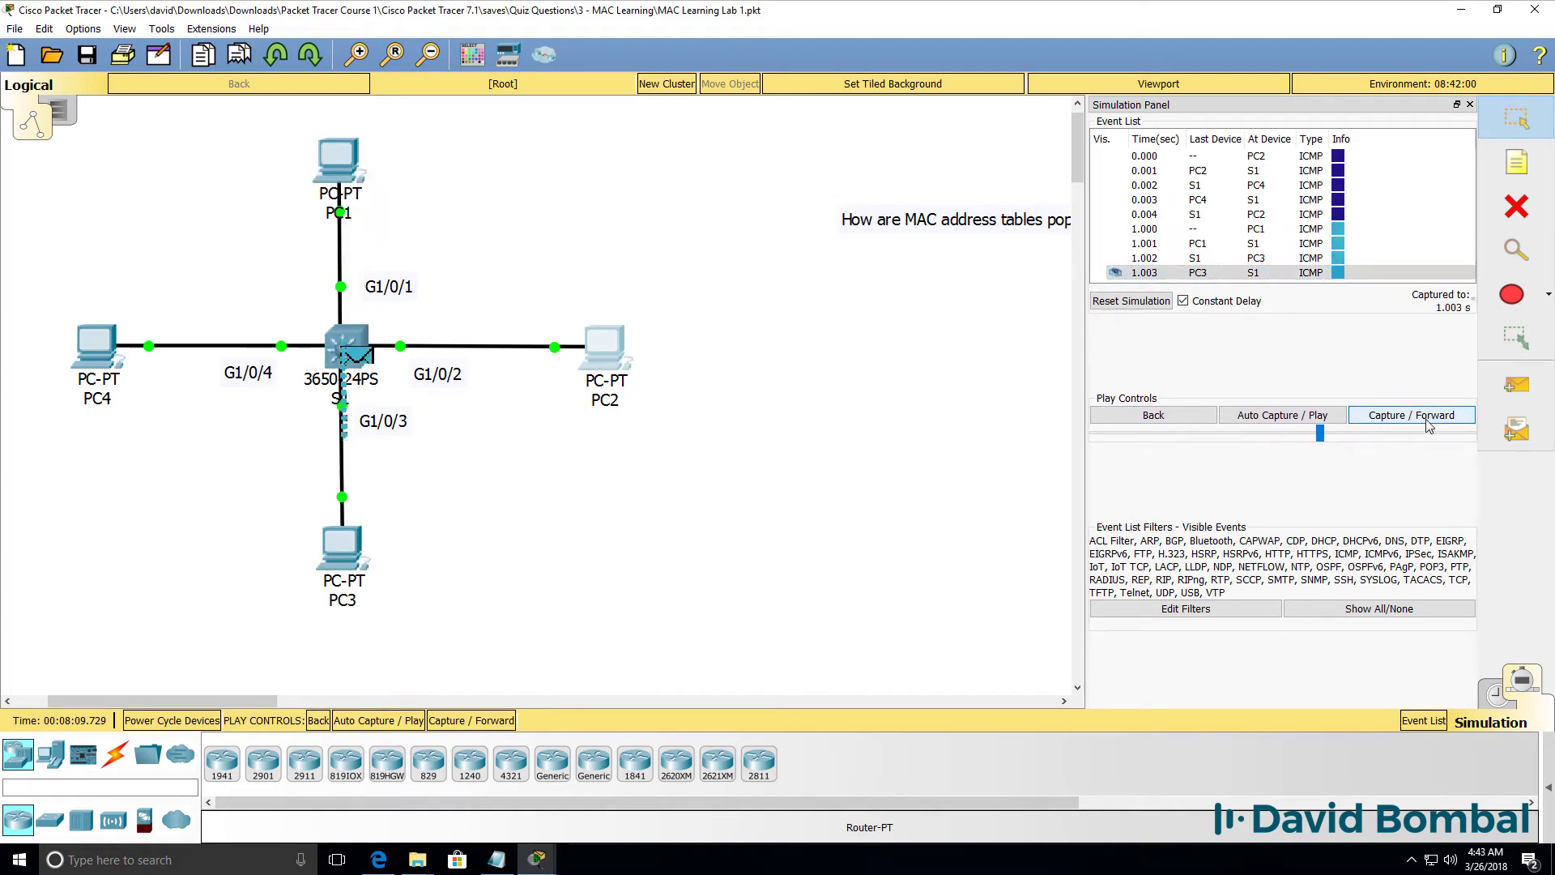
Step: Step PC2's next echo rounds through S1 and PC4 into the third ping
click(1429, 413)
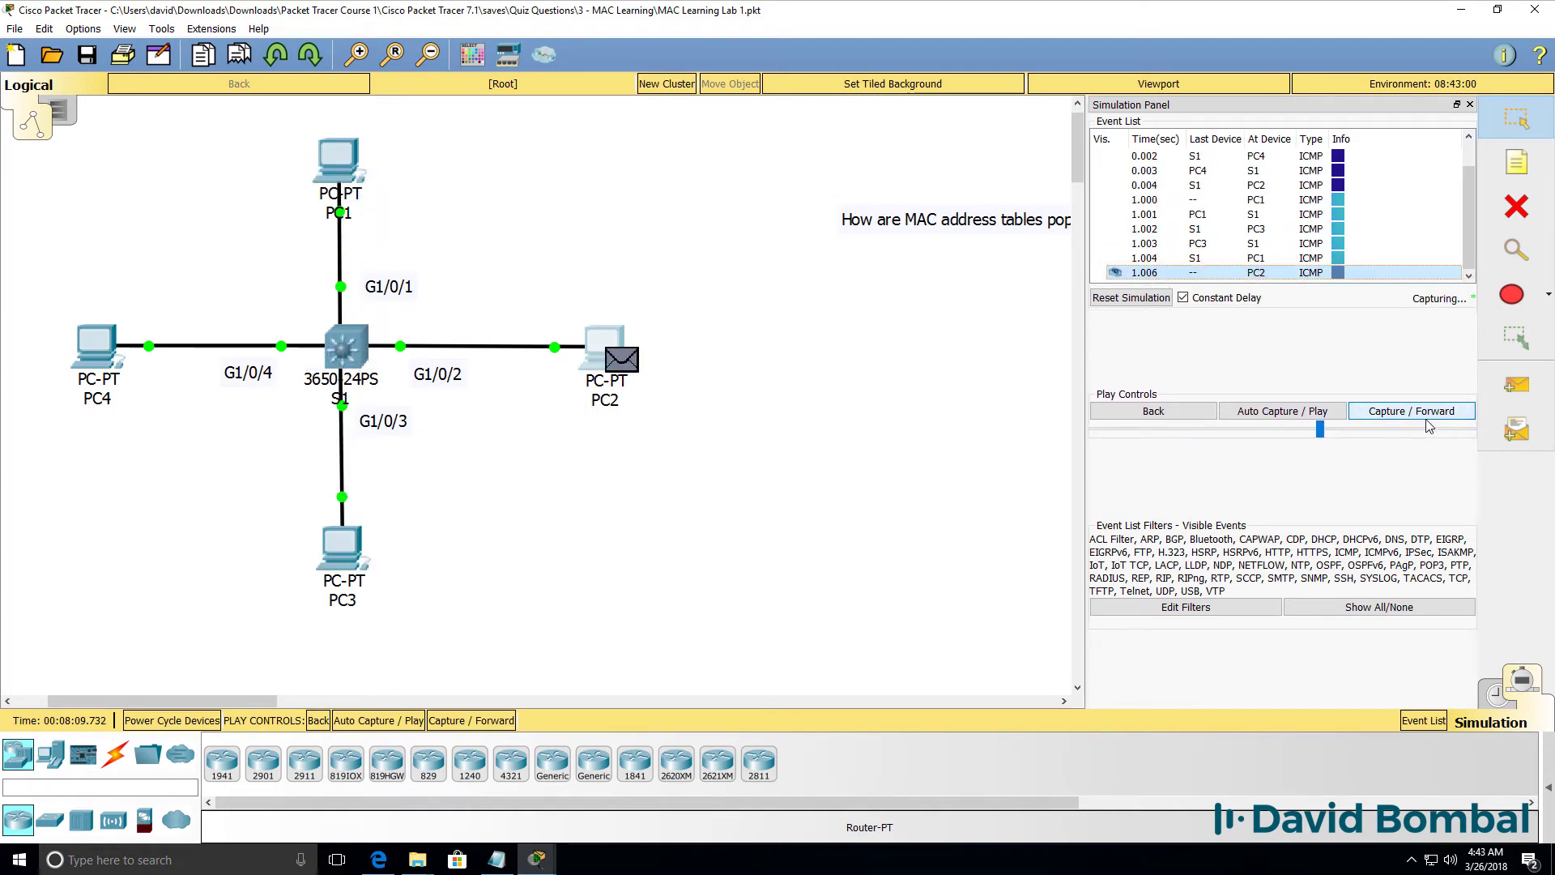
click(1425, 427)
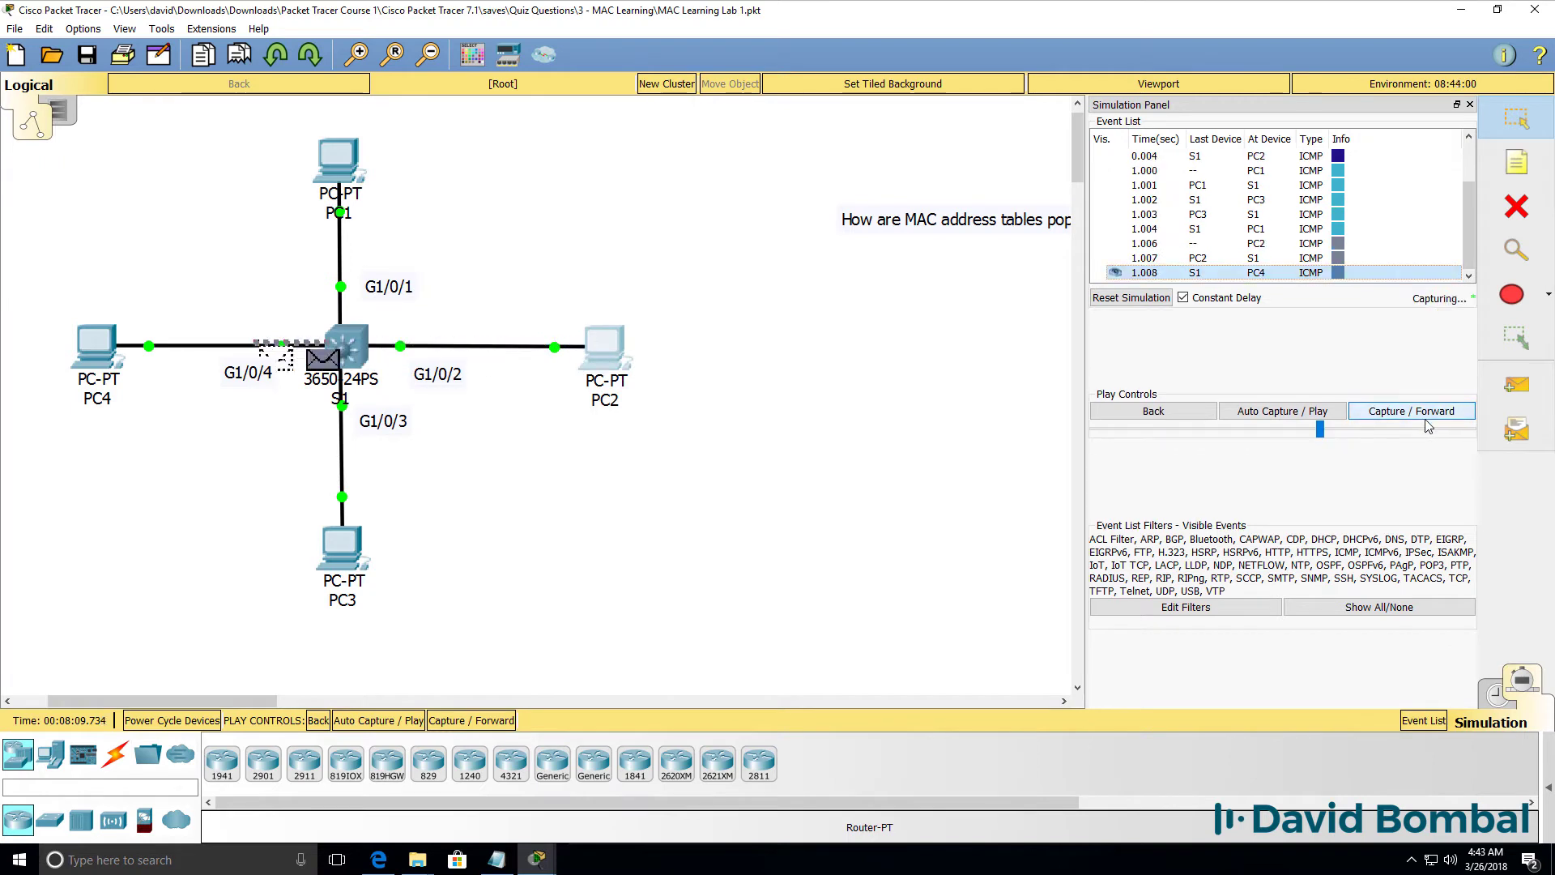
click(1423, 427)
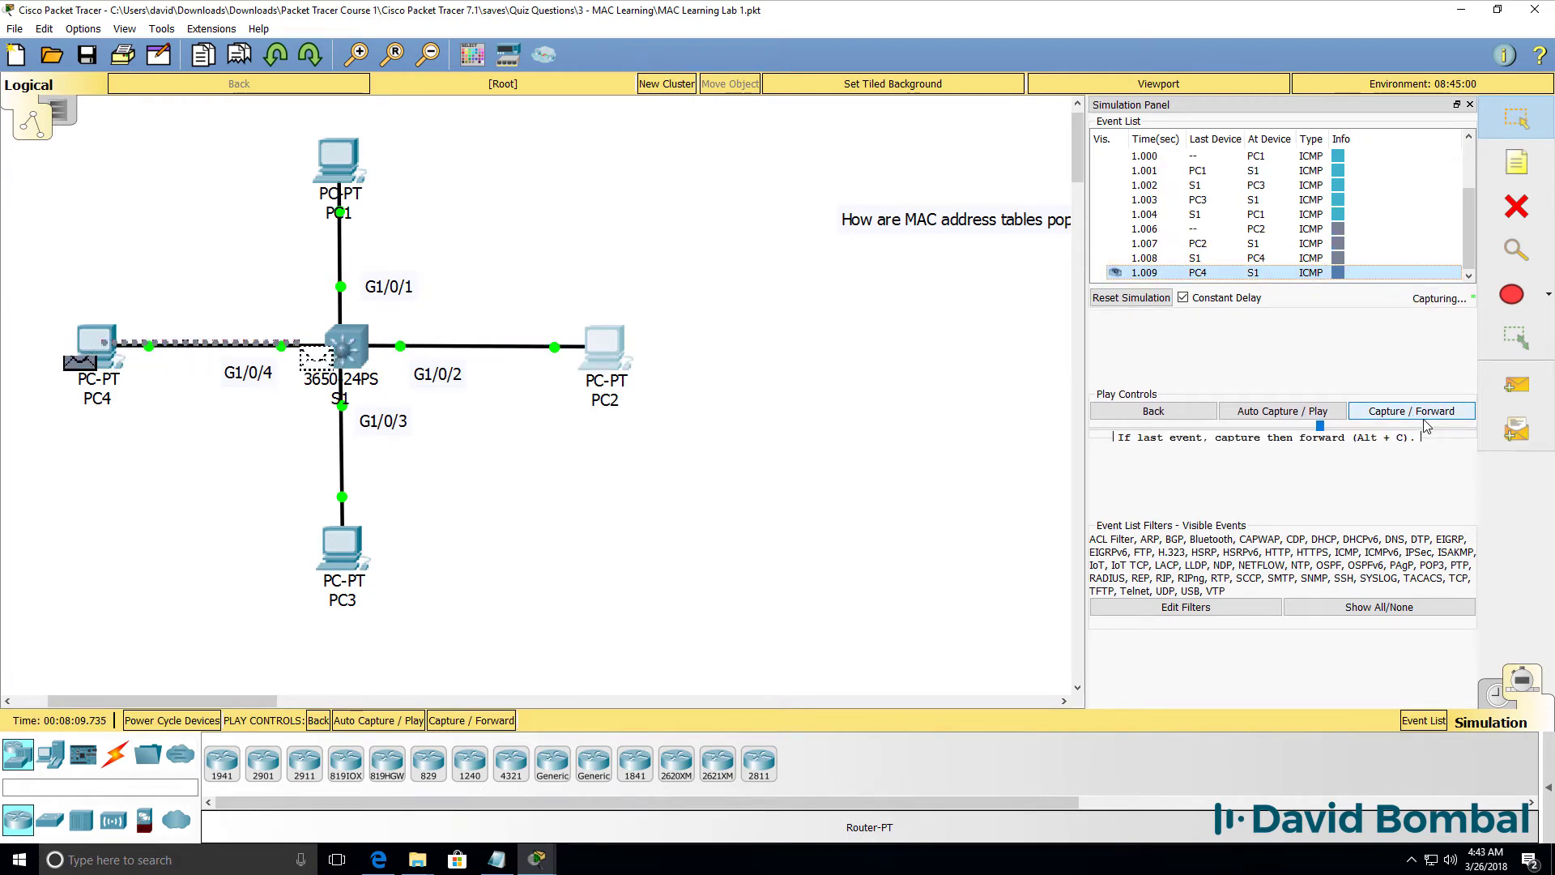
click(1425, 427)
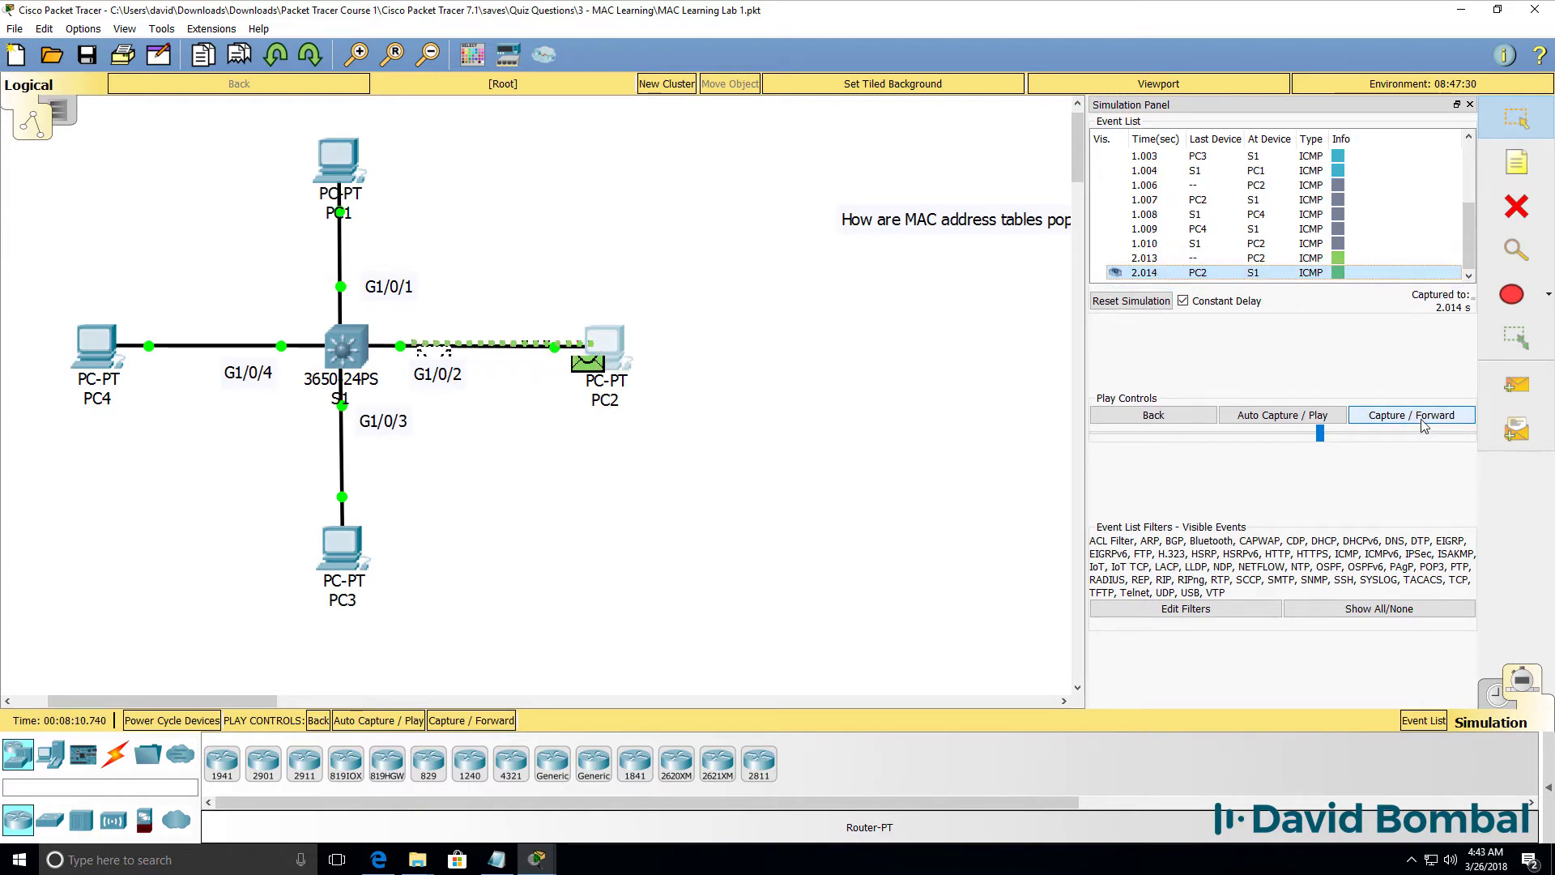
click(1424, 415)
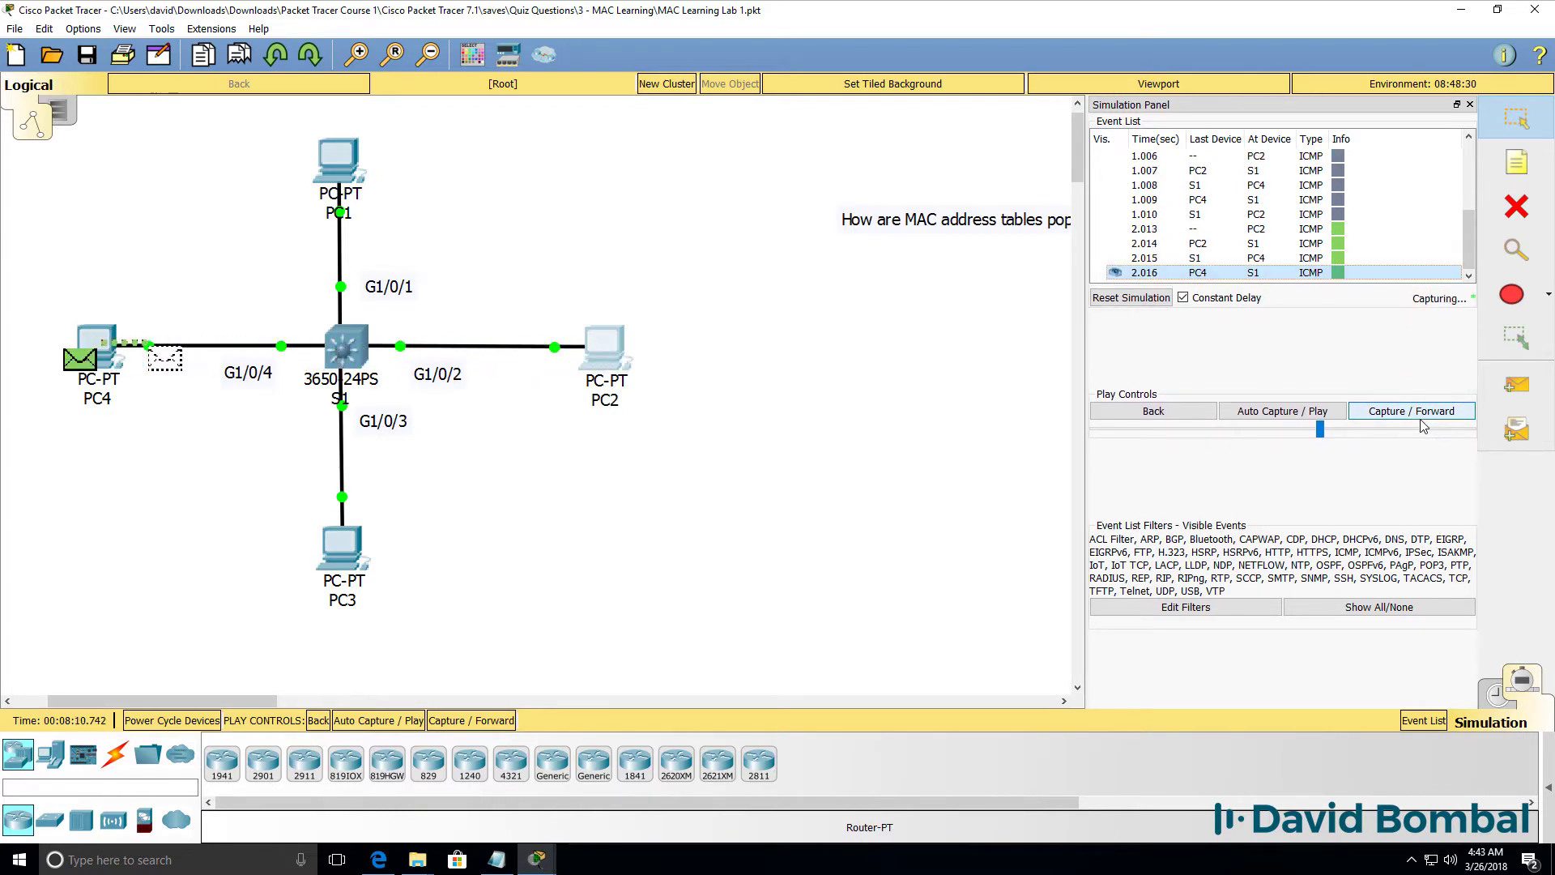
click(1422, 421)
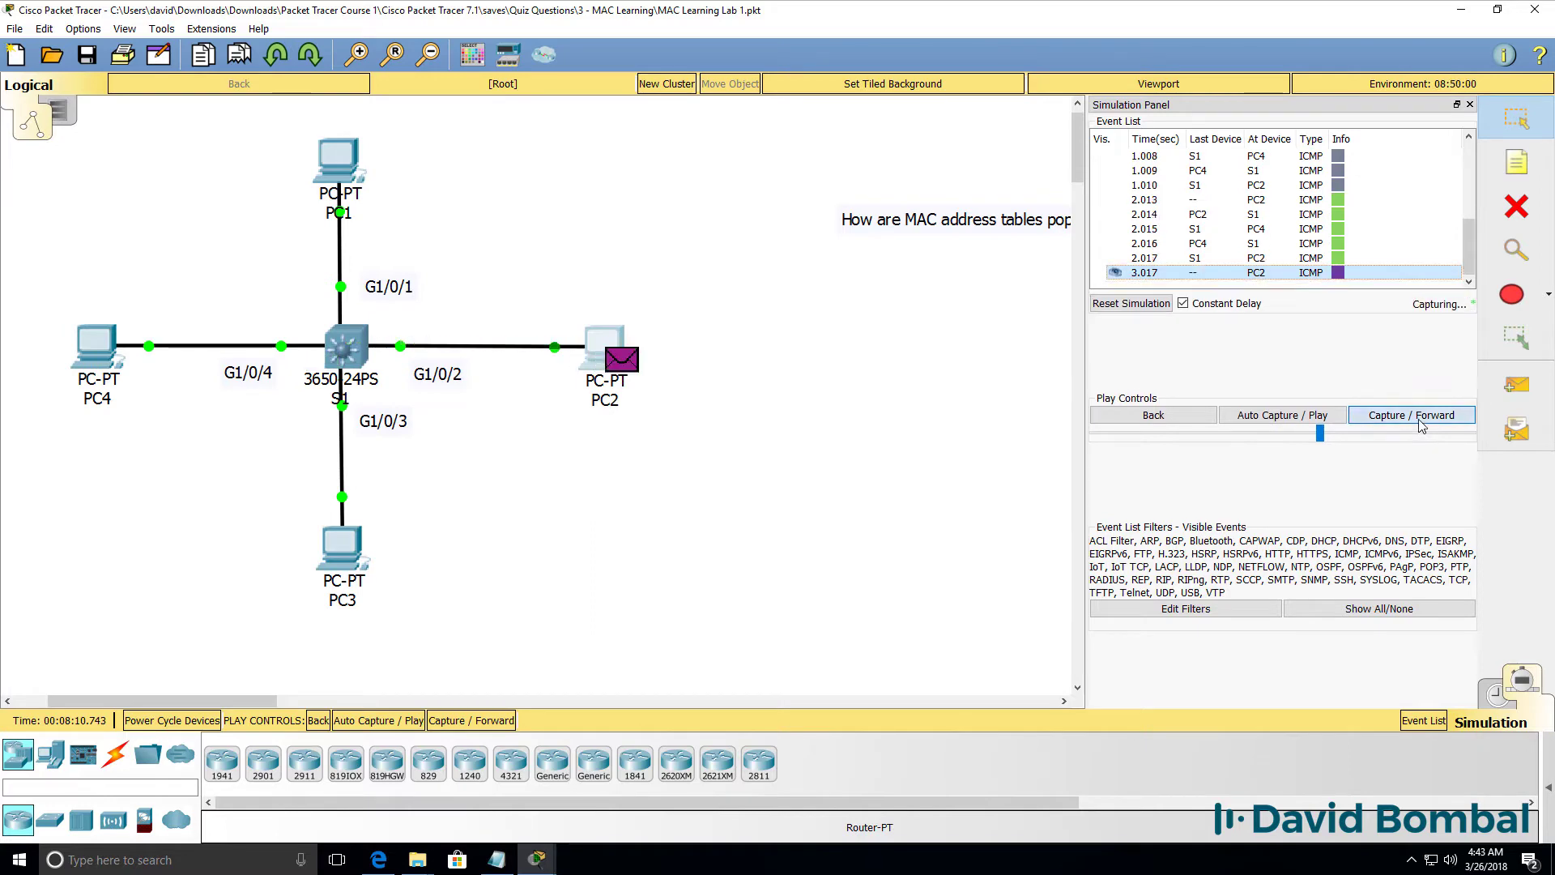
click(1422, 414)
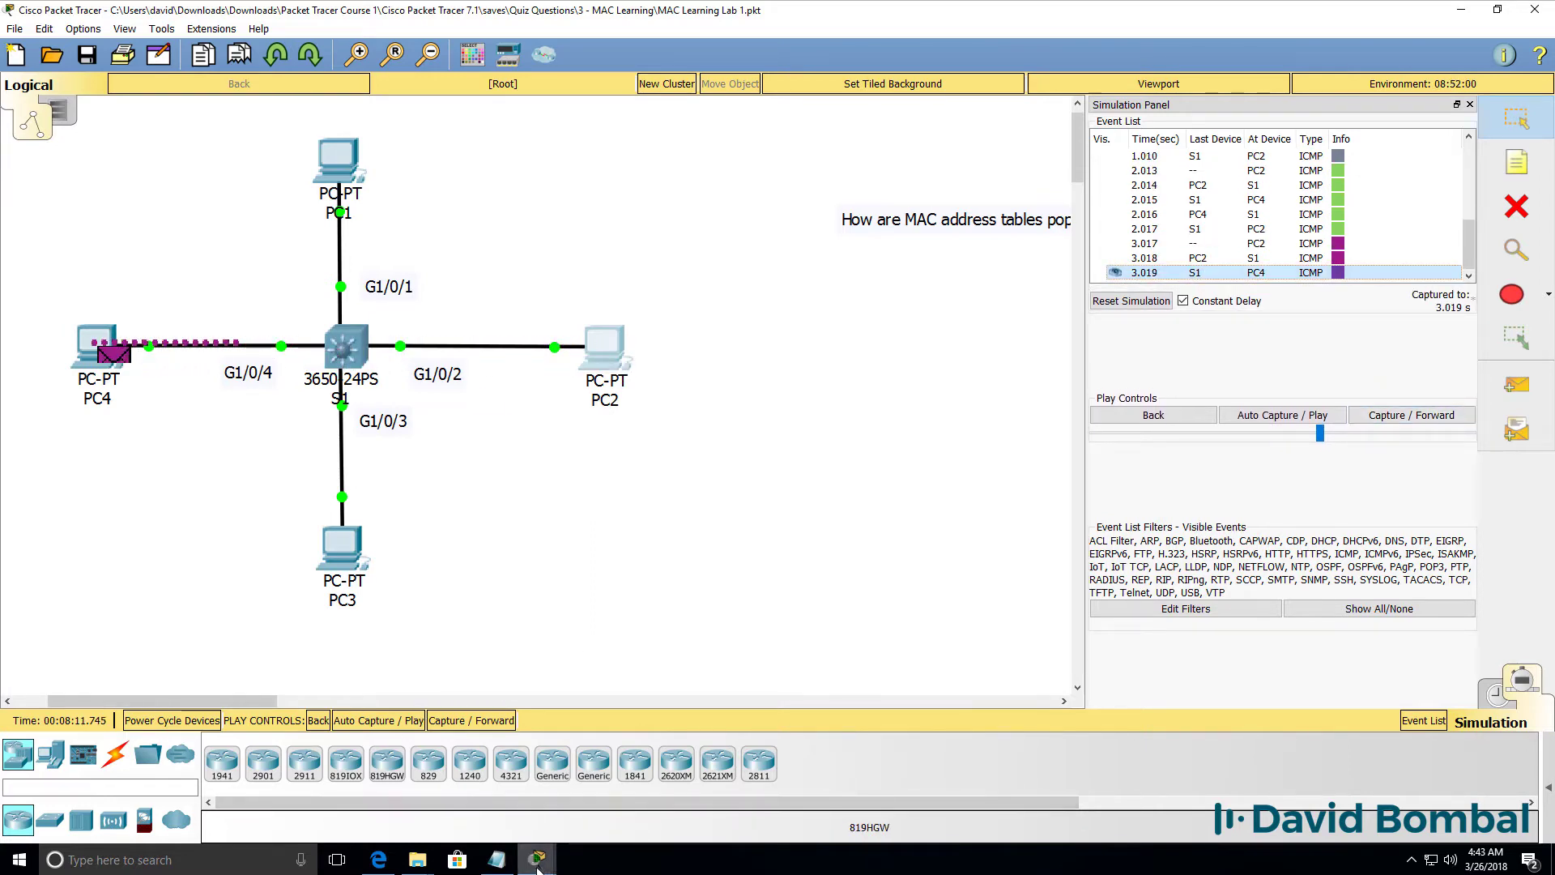
Step: Run a ping from PC1 to 10.1.1.3
click(537, 781)
key(Up)
key(BackSpace)
text(3)
key(Return)
click(865, 34)
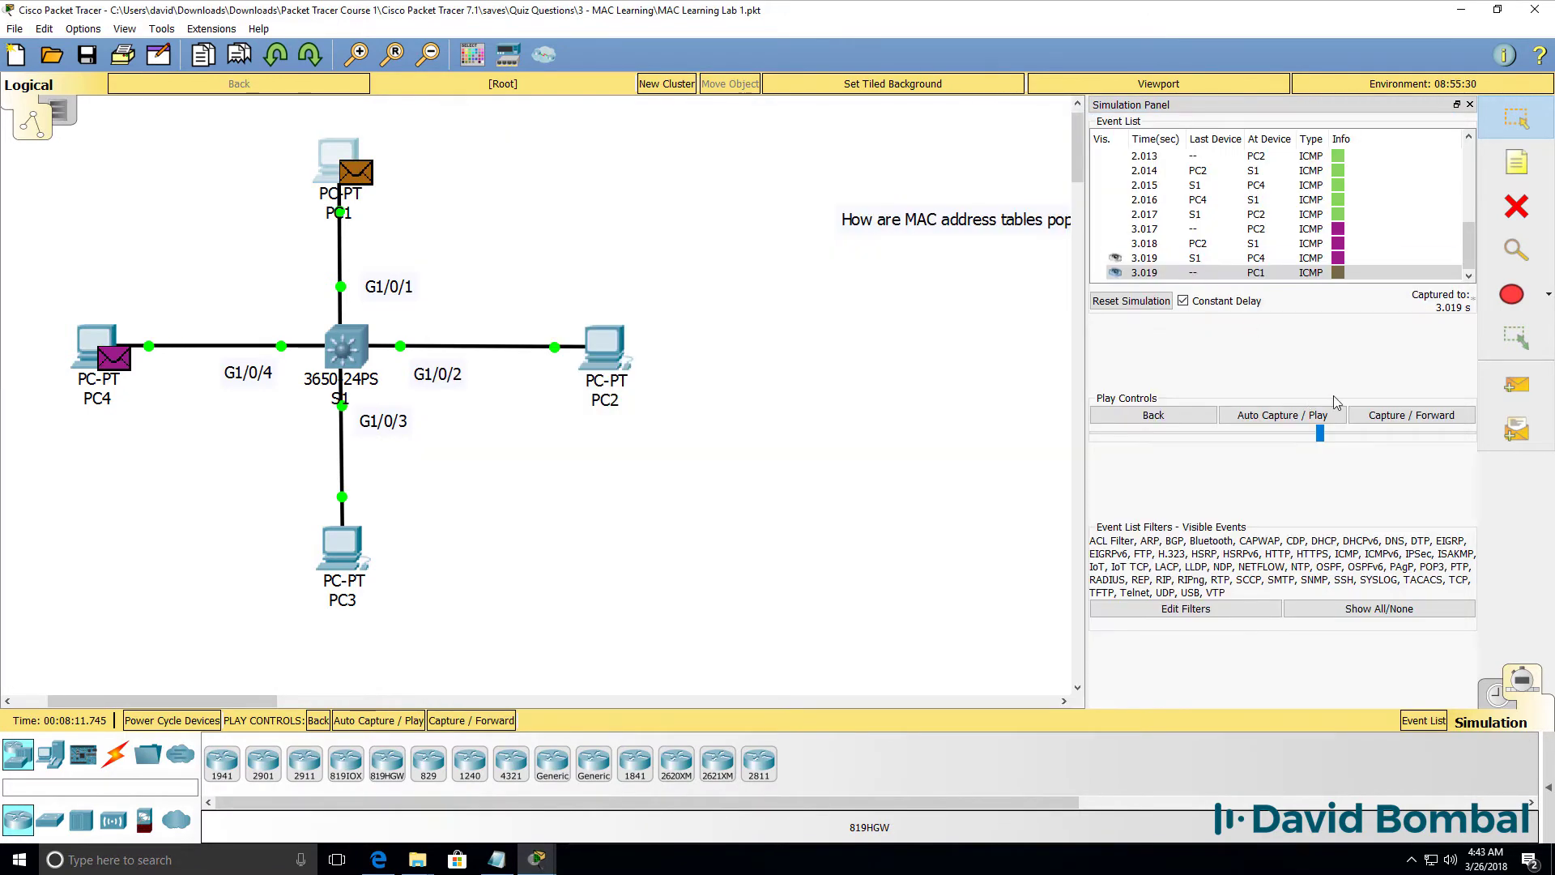
Step: Step the requests to PC2 and PC3 until PC3's reply heads back to PC1
click(1388, 417)
click(1388, 417)
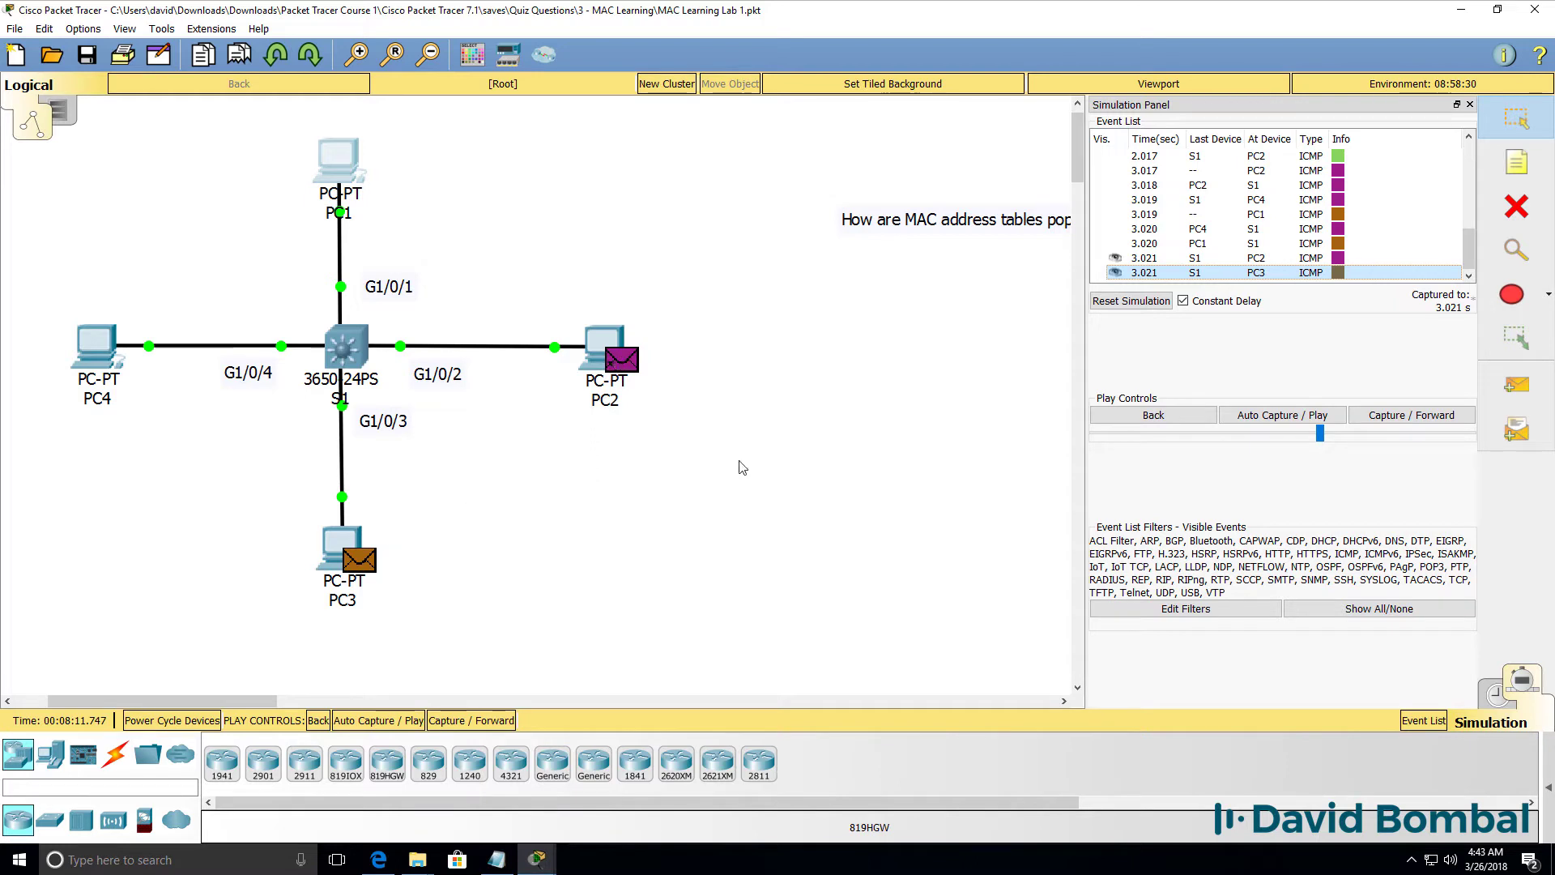
click(1447, 417)
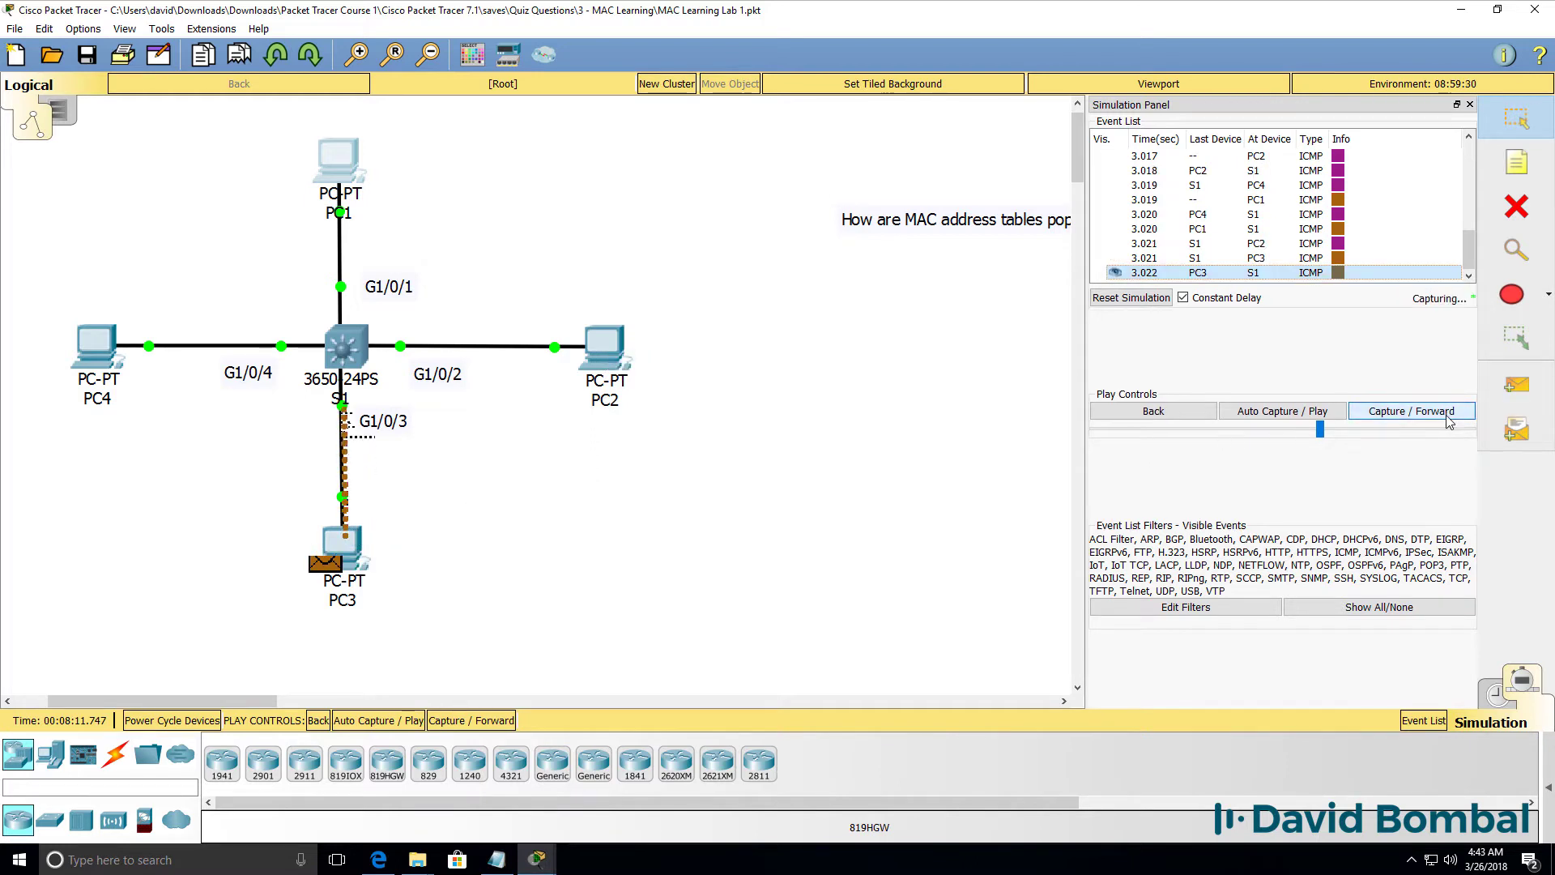
click(1447, 417)
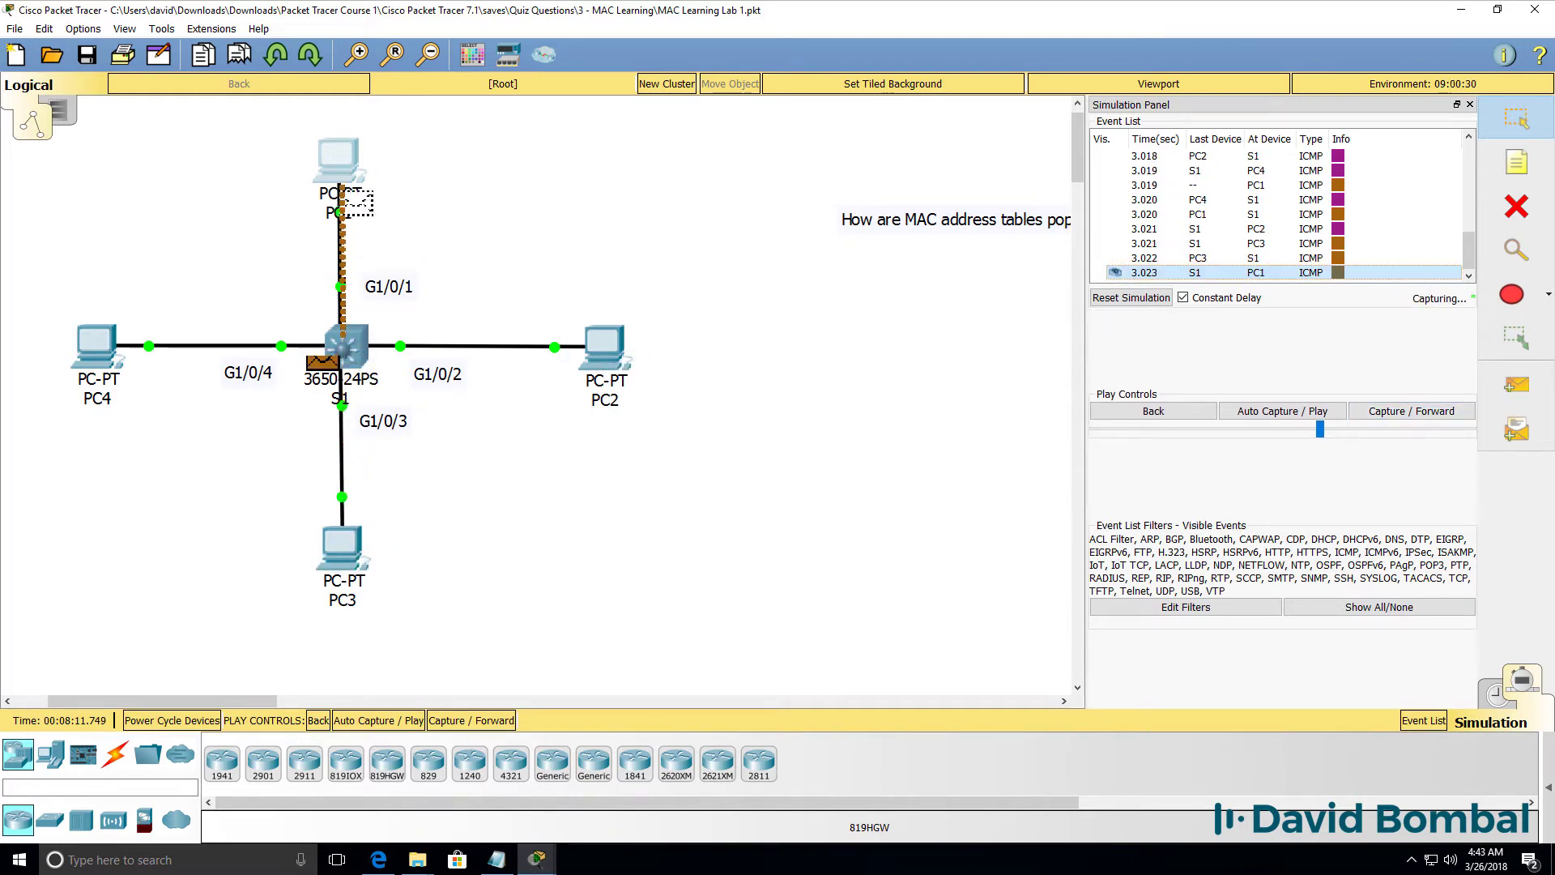
Step: Rerun ping 10.1.1.4 on PC2
mouse_move(539, 858)
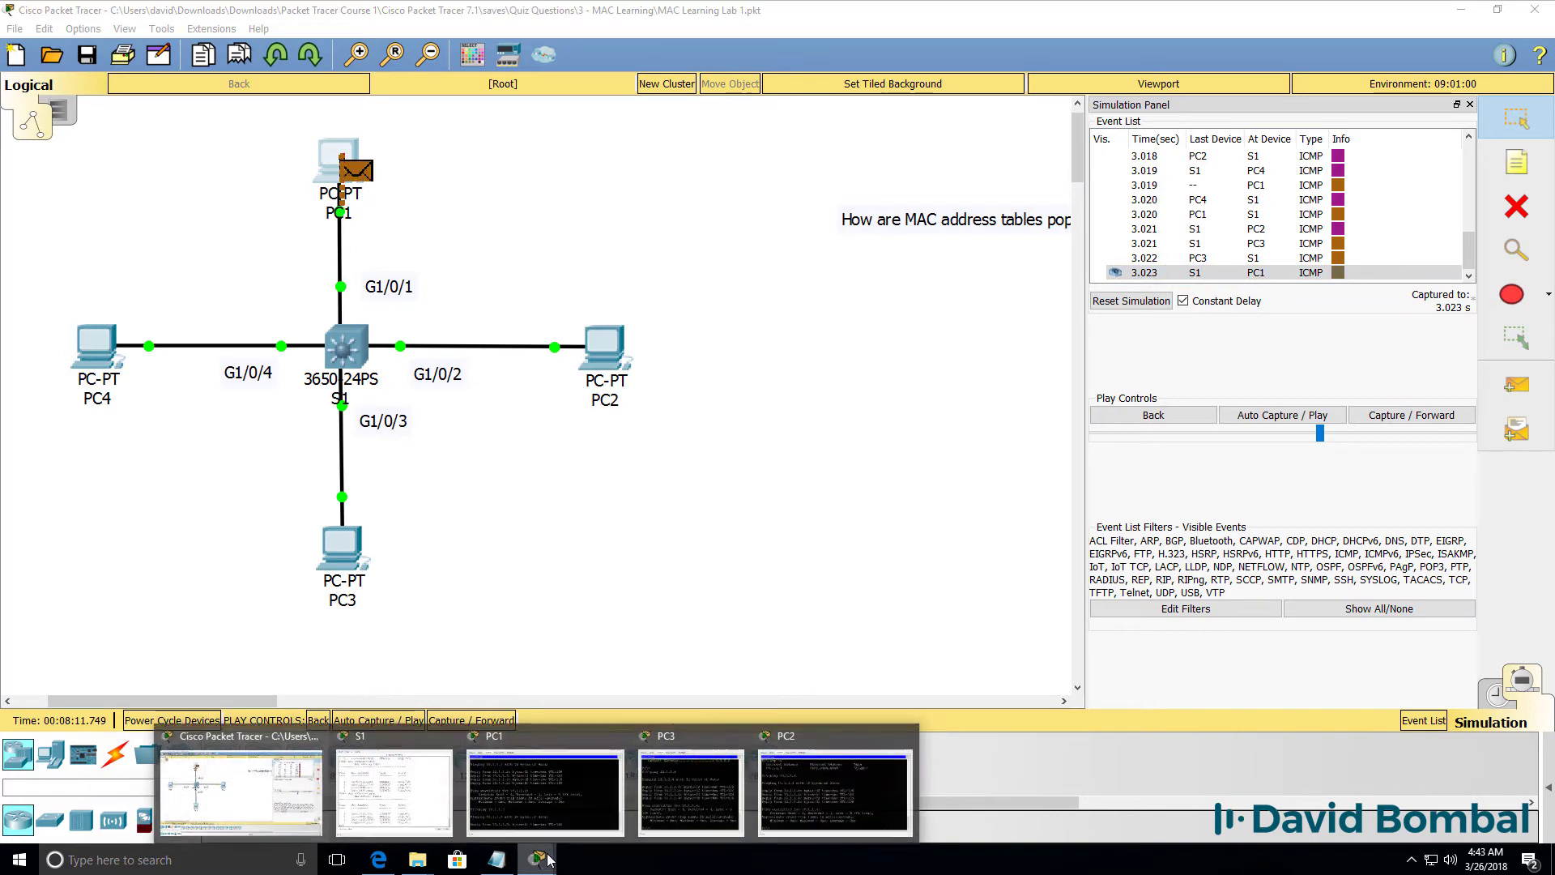
click(857, 804)
key(Return)
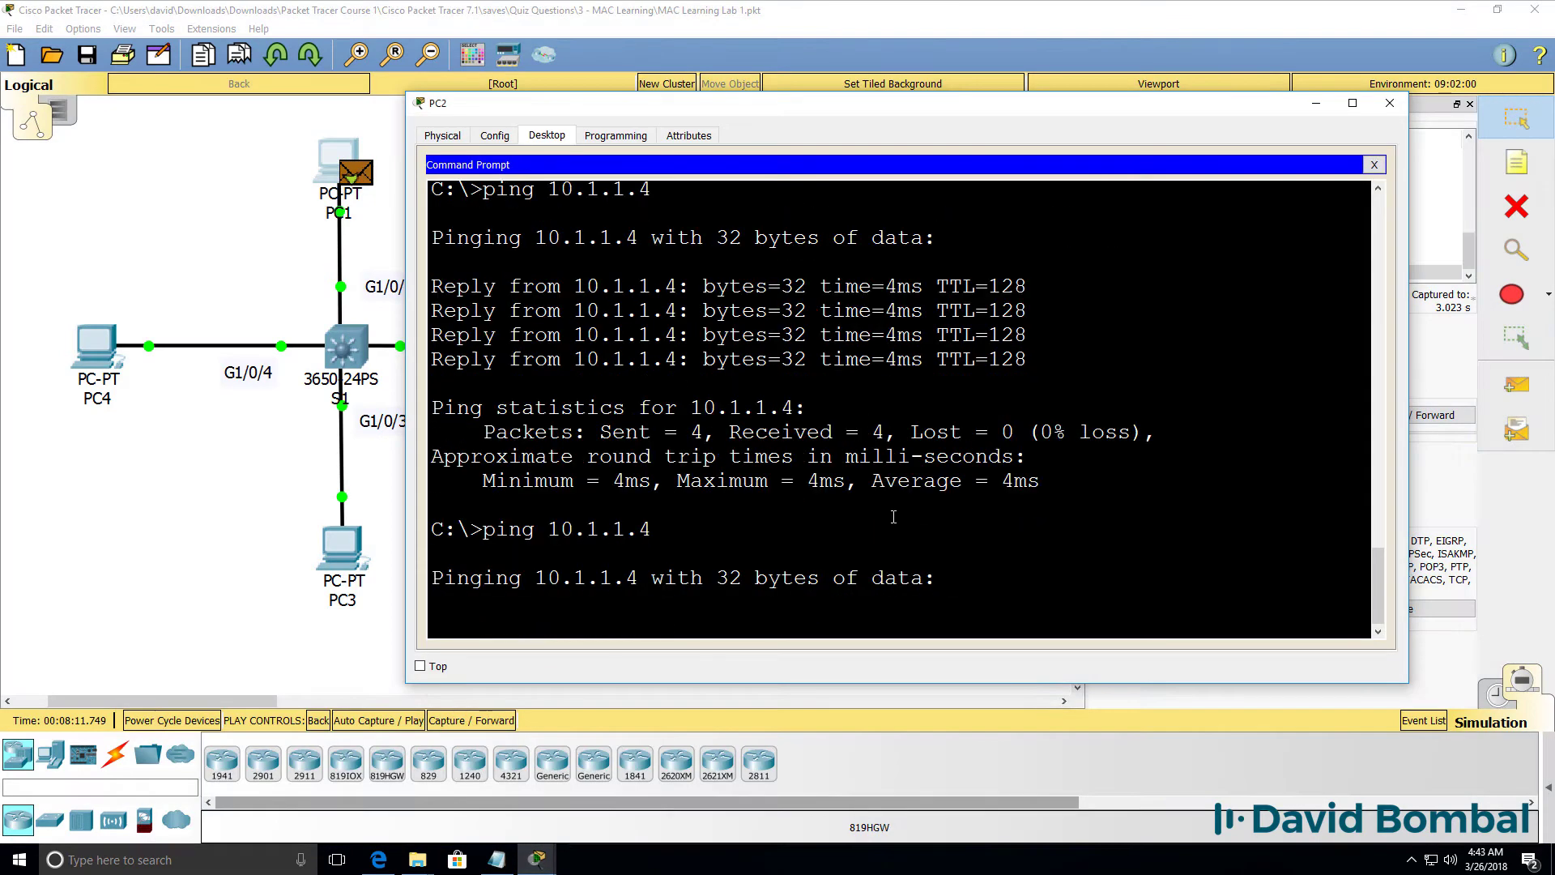
click(887, 32)
Step: Step PC2's new echo request to PC4 and its reply back toward PC2
click(1387, 412)
click(1387, 412)
click(1388, 411)
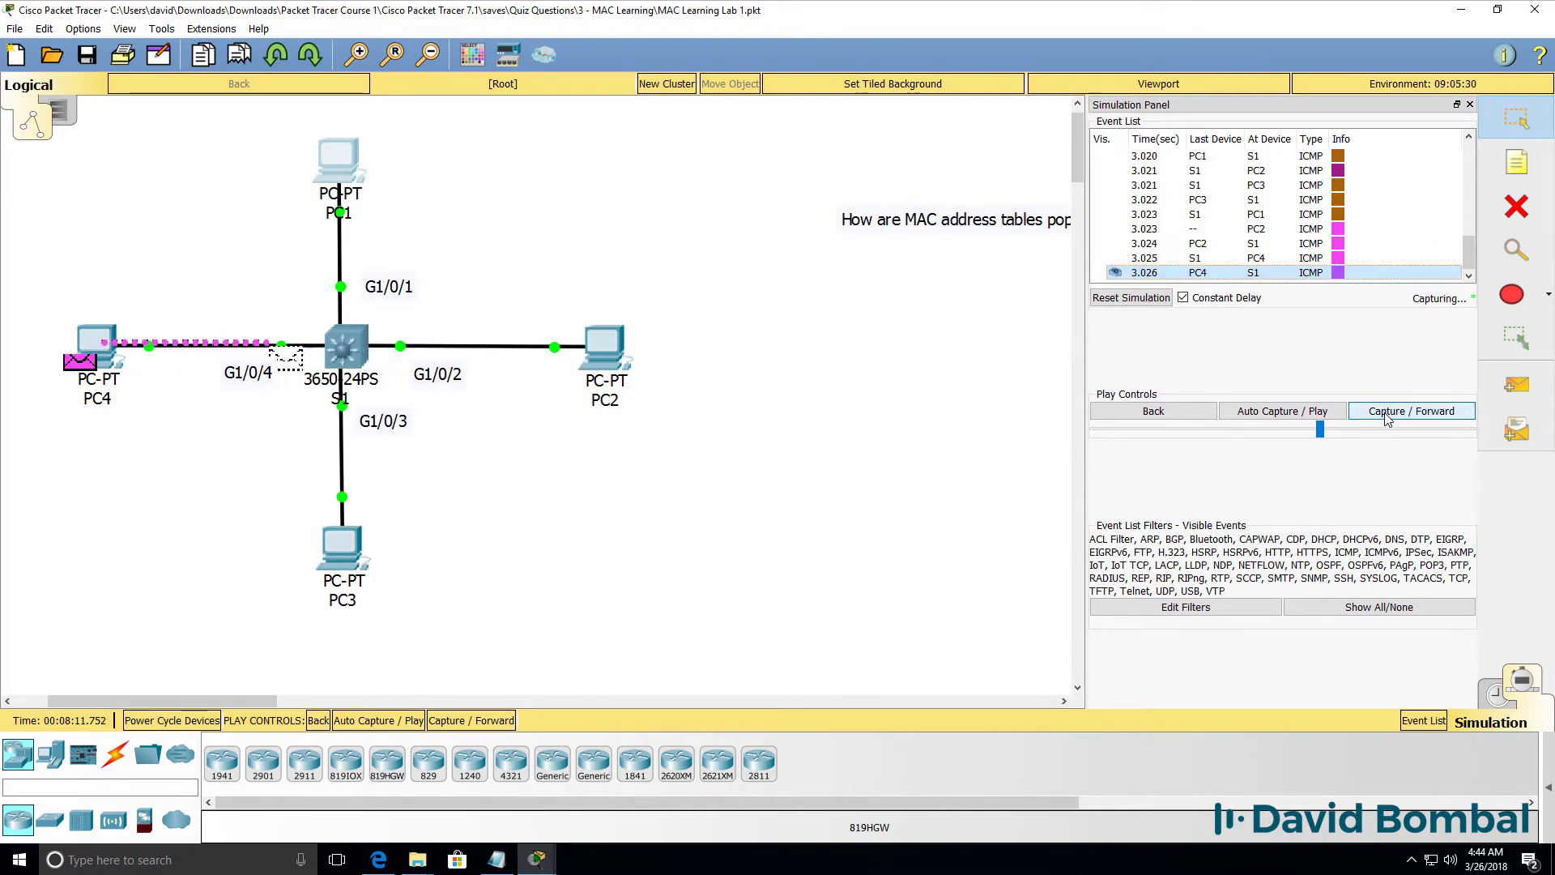
click(1388, 411)
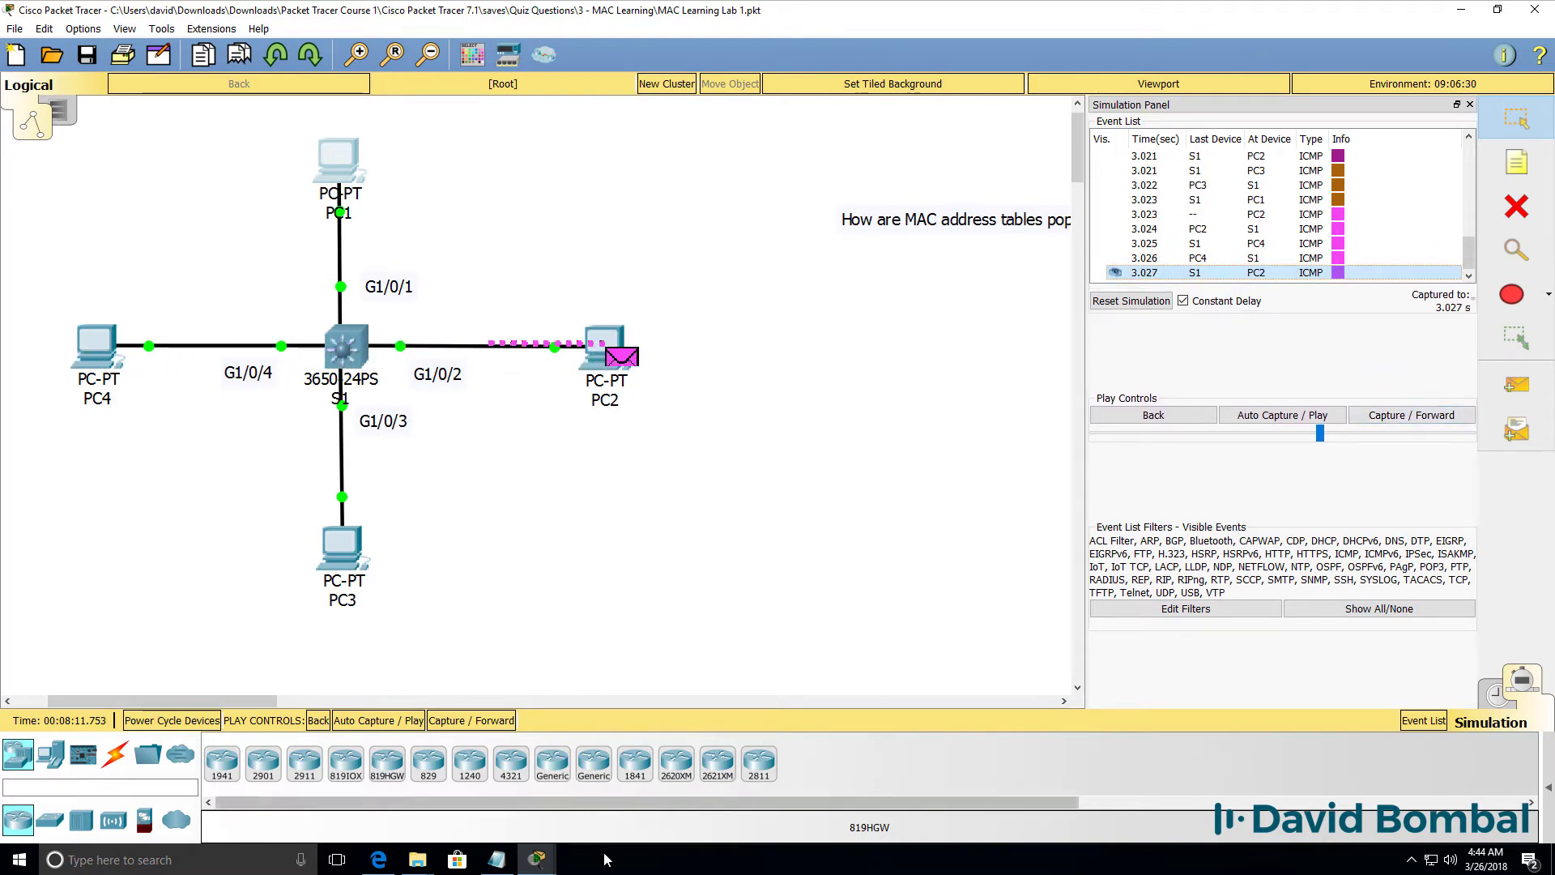
Step: Step PC1's next echo to PC3 and back, then PC2's next request to PC4
mouse_move(525, 852)
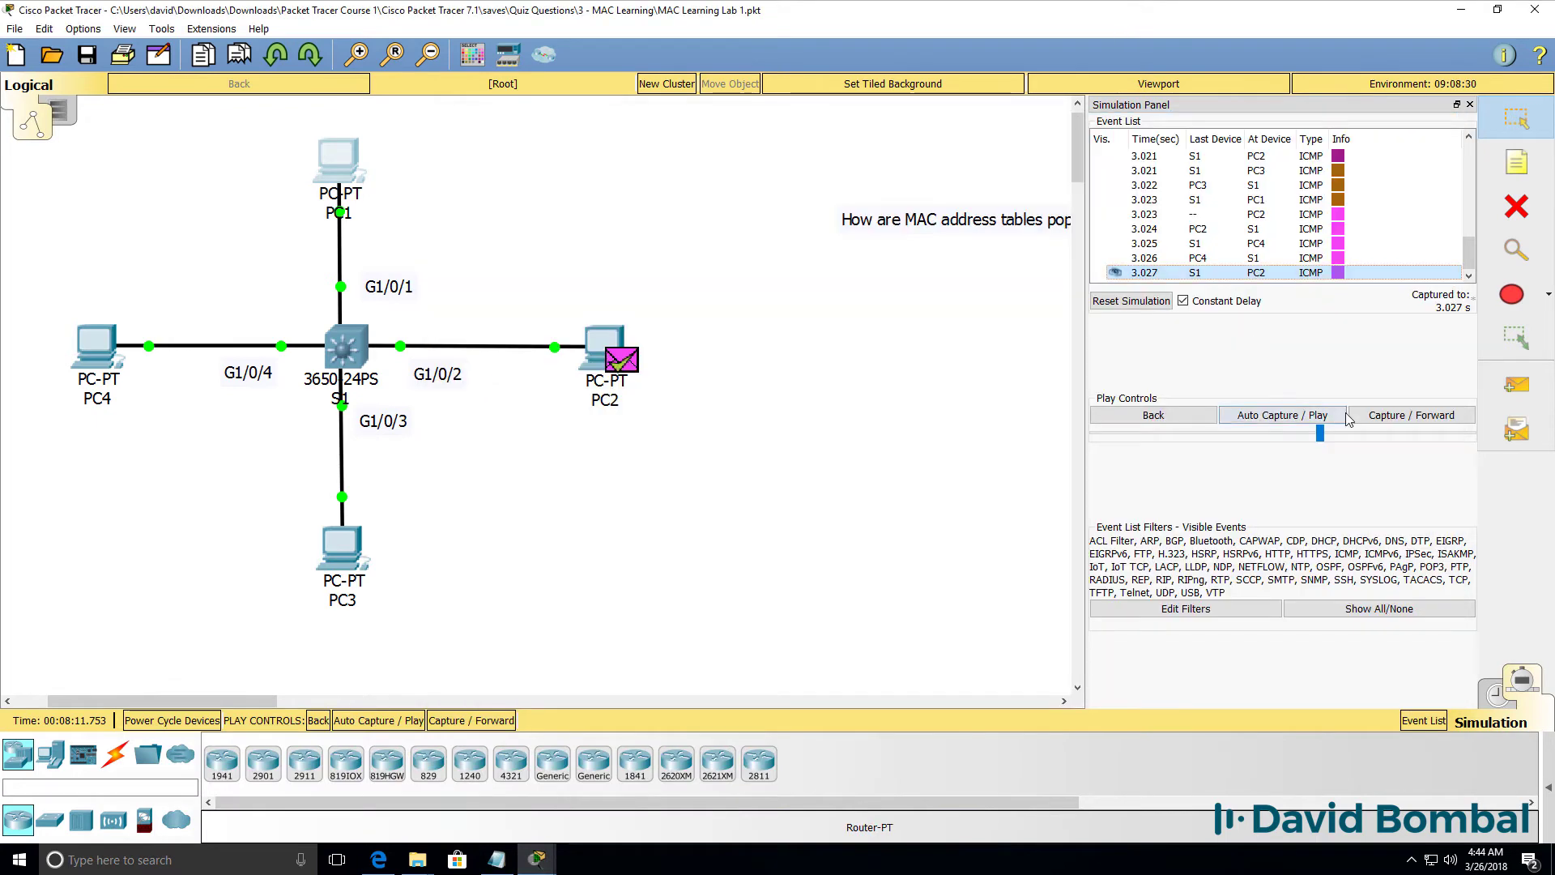
click(1387, 411)
click(1387, 412)
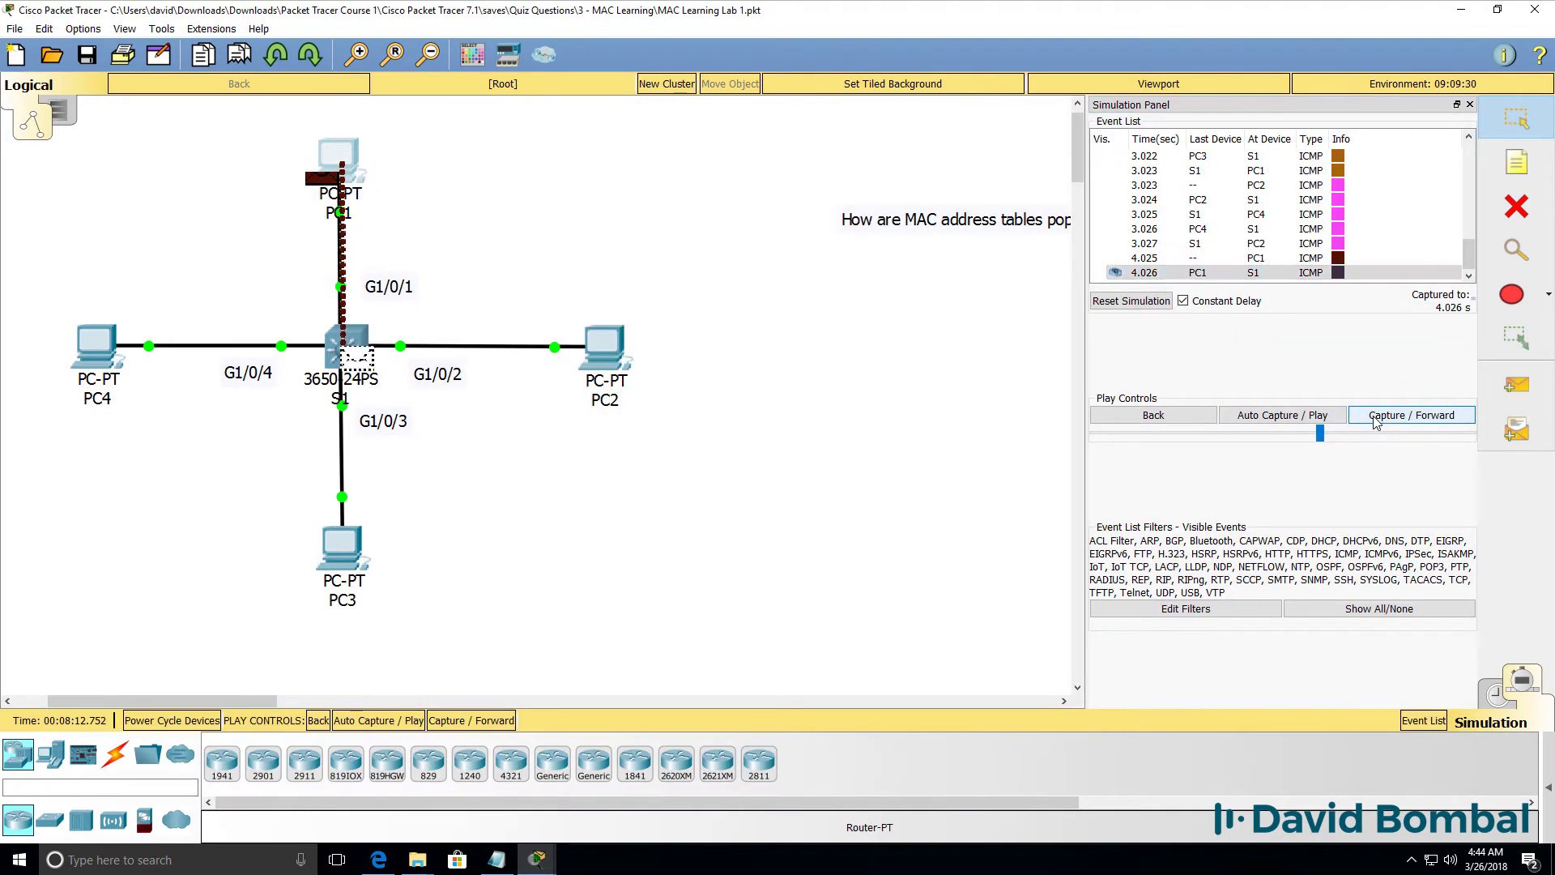
click(1387, 411)
click(1374, 421)
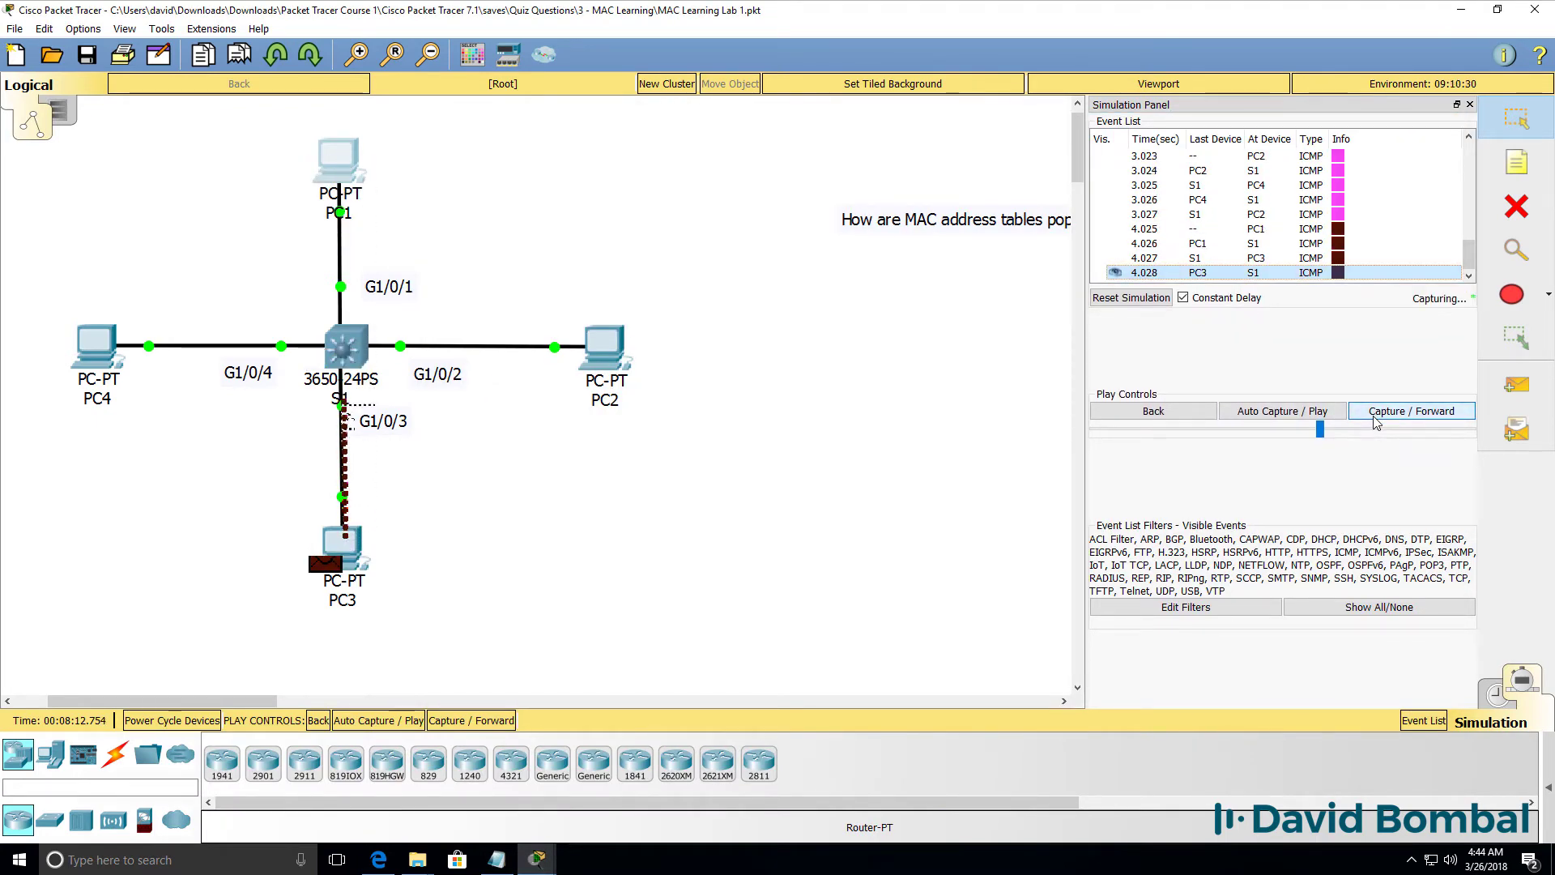
click(1374, 421)
click(1374, 422)
click(1371, 423)
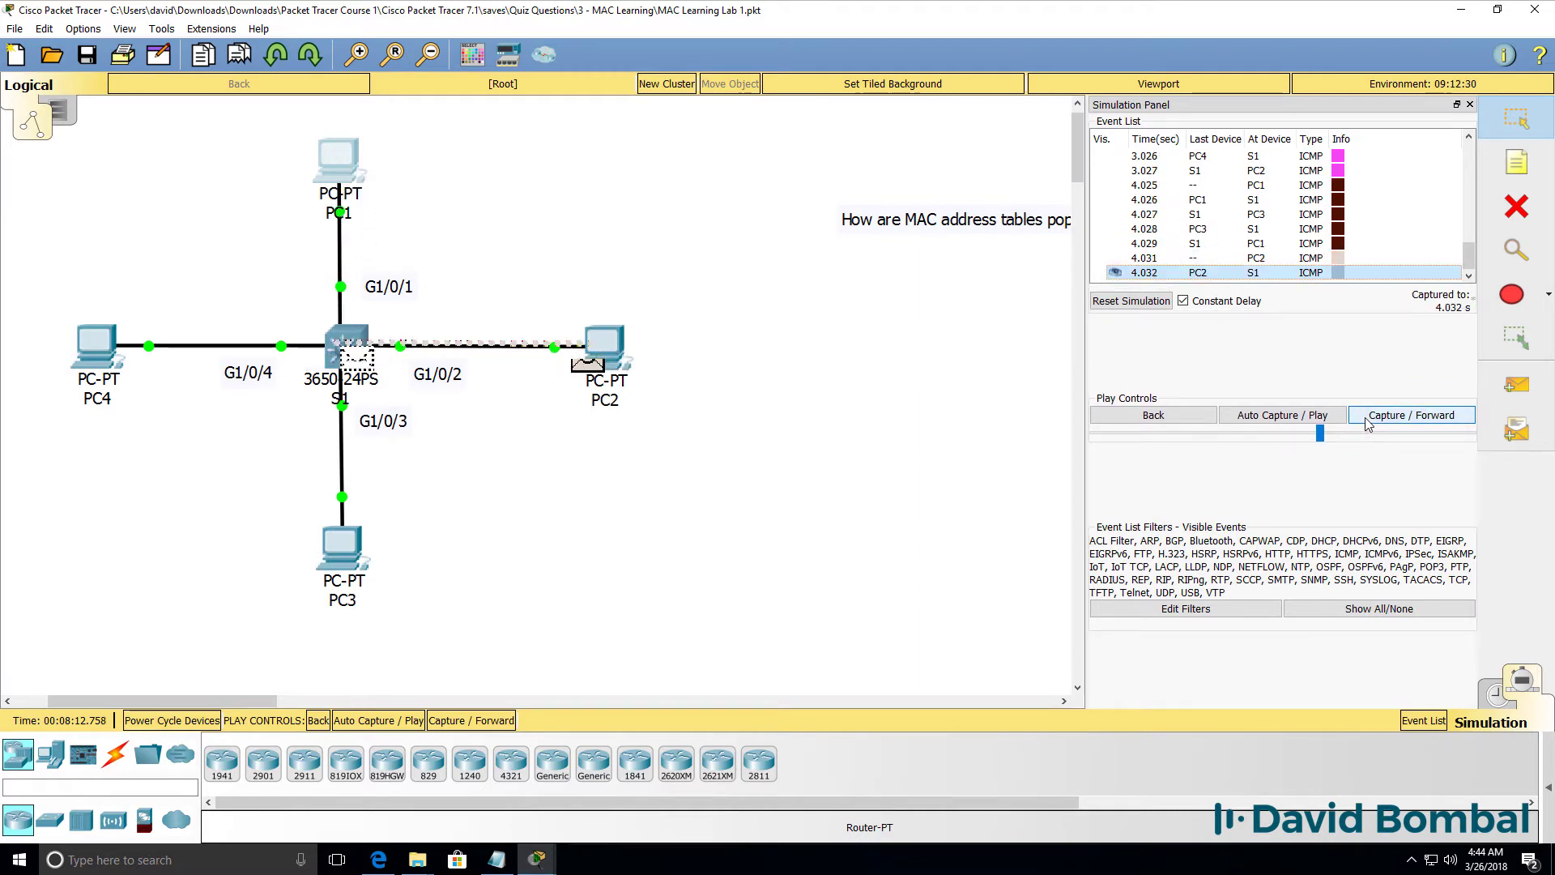
click(1368, 424)
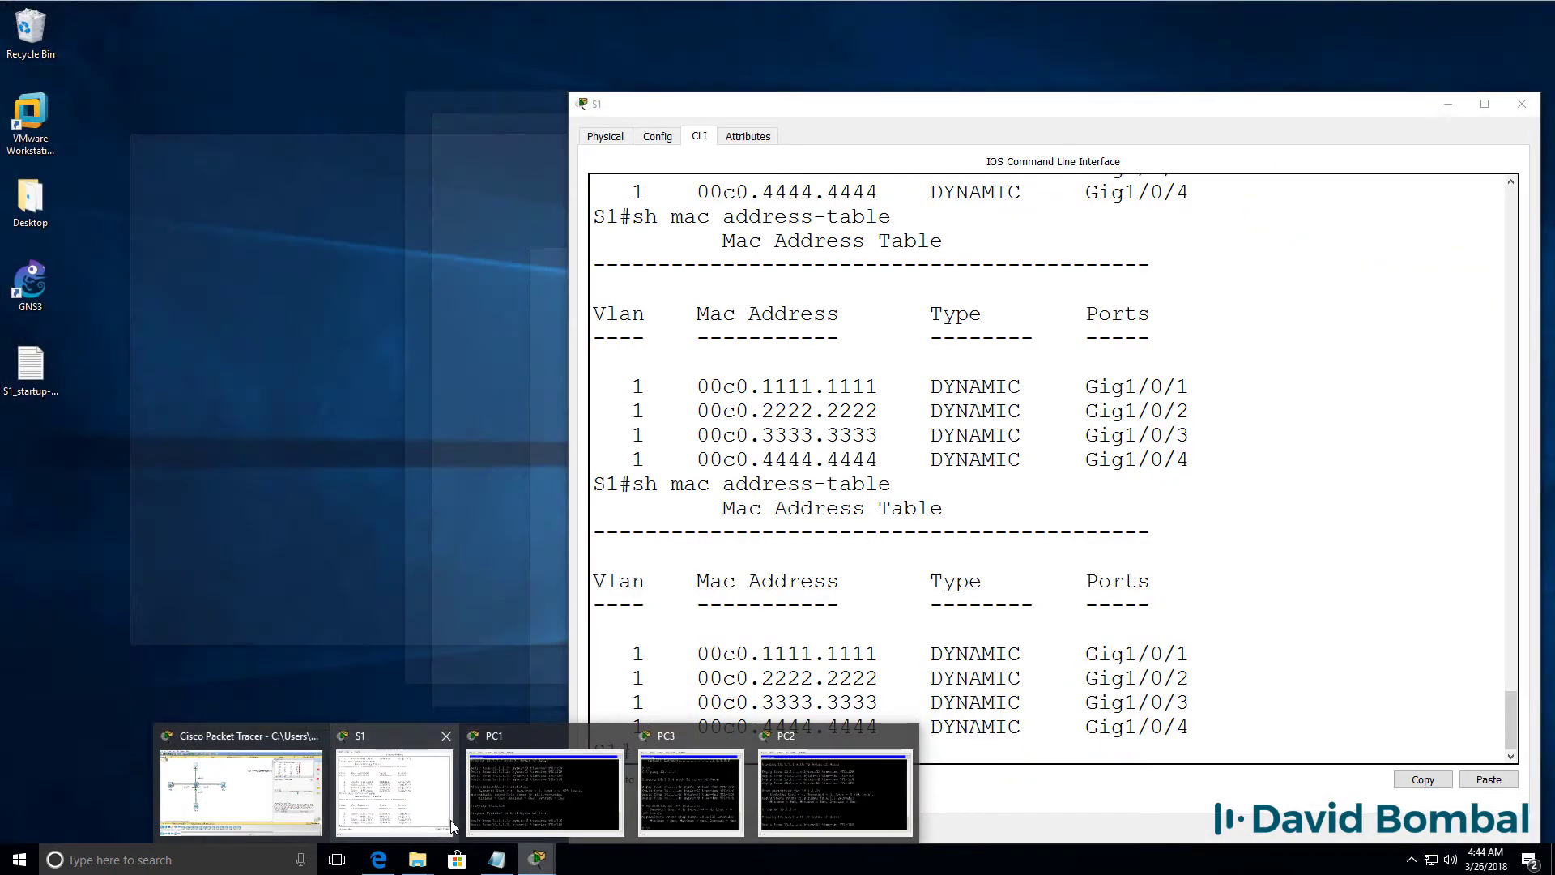
Step: Run clear mac address-table on S1, confirm it's empty, and open PC4's packet details
click(452, 826)
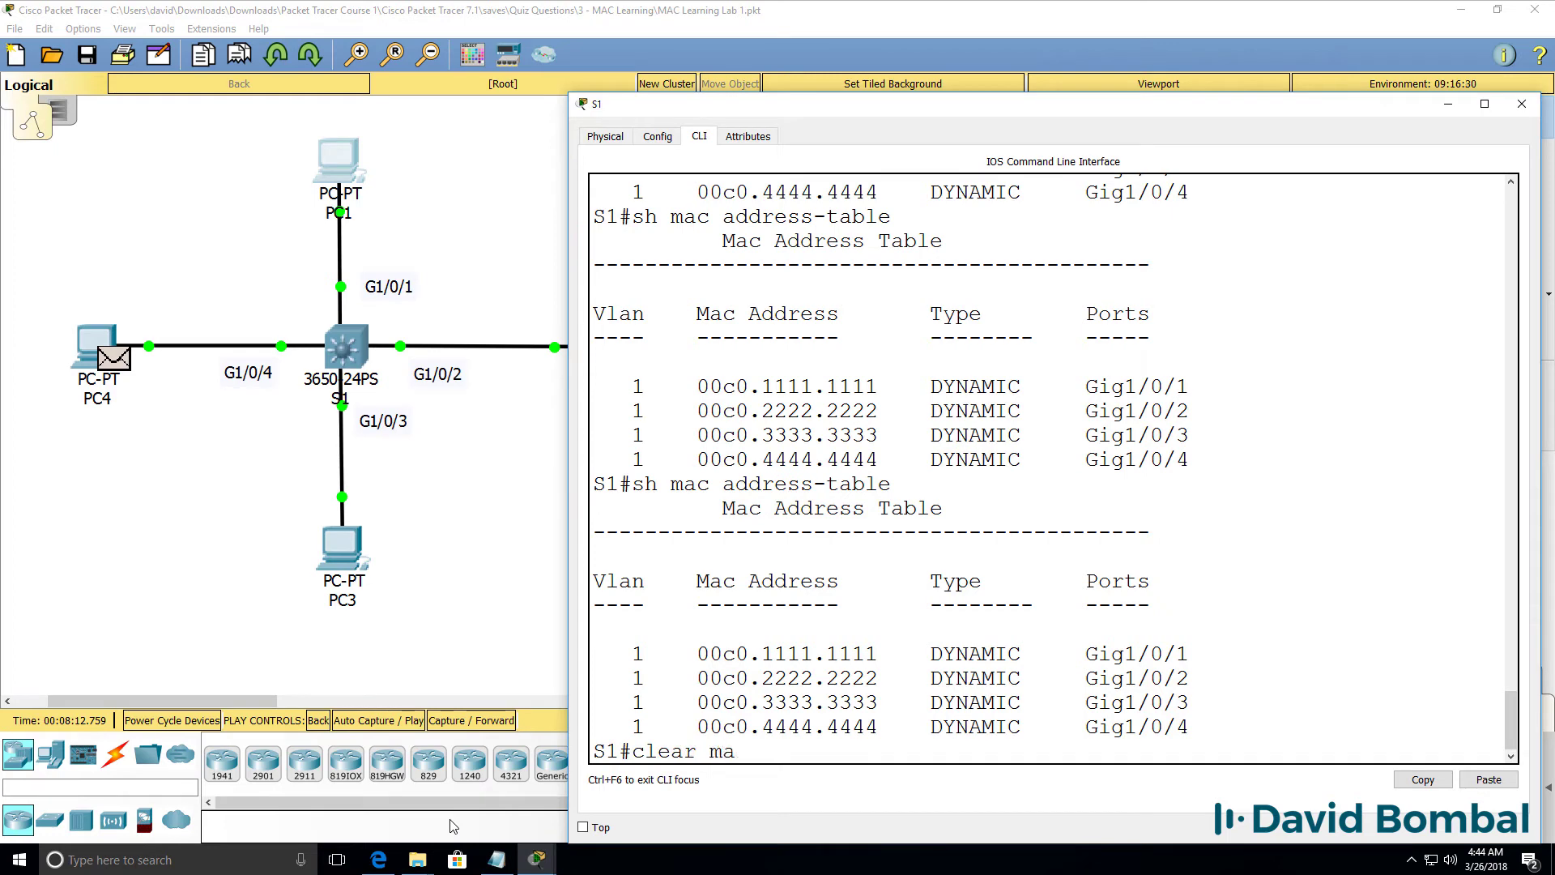
key(Tab)
key(Return)
key(Up)
key(Up)
key(Return)
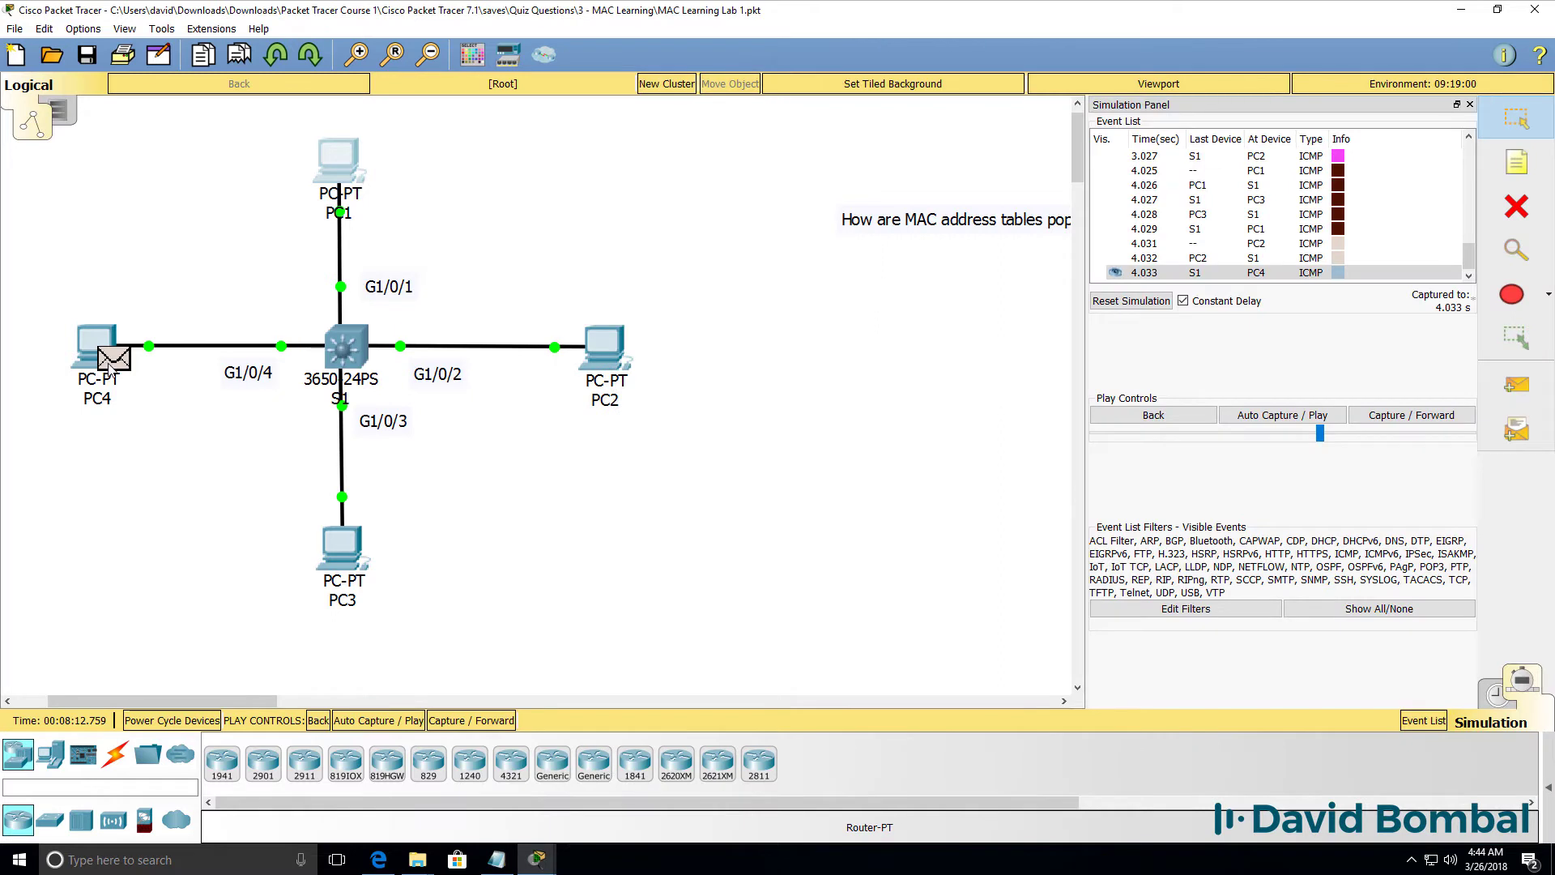
click(111, 362)
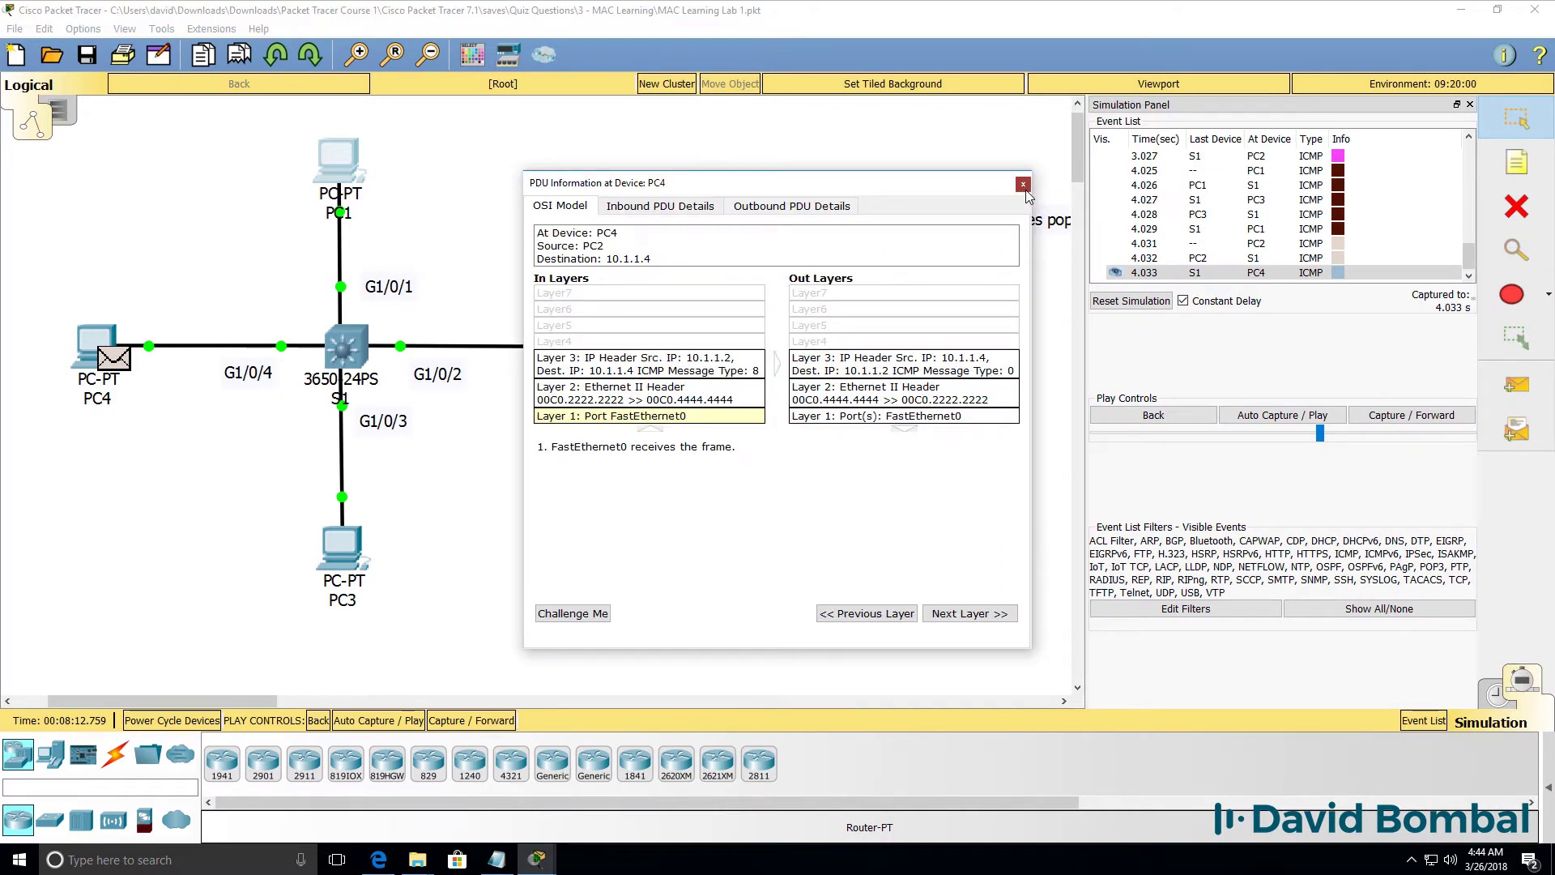
Step: Advance the simulation until PC1's next echo request reaches S1
click(1433, 416)
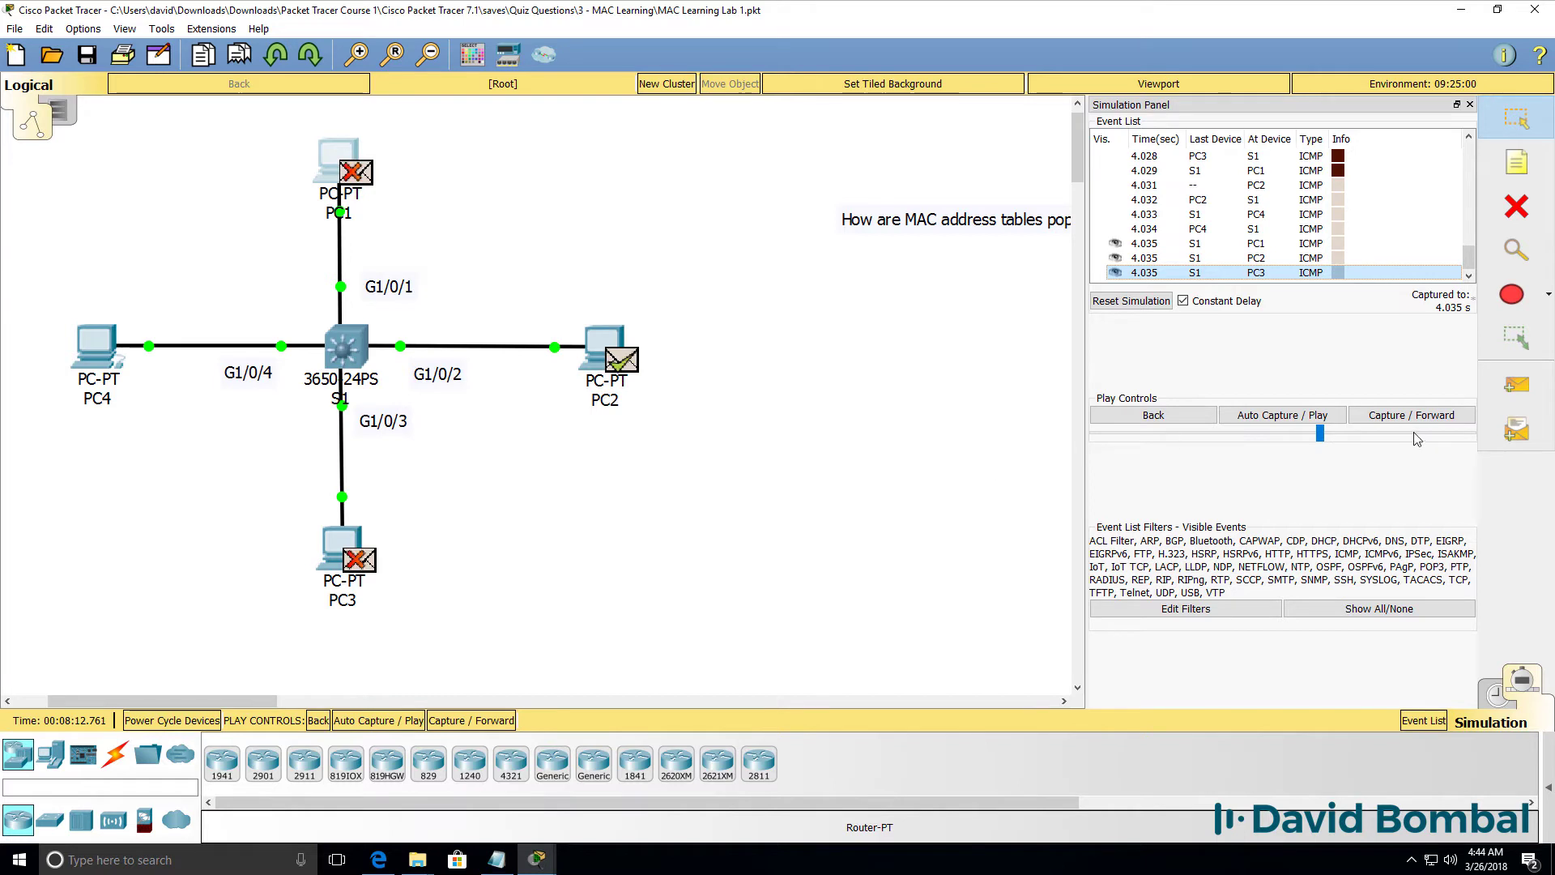
click(1429, 418)
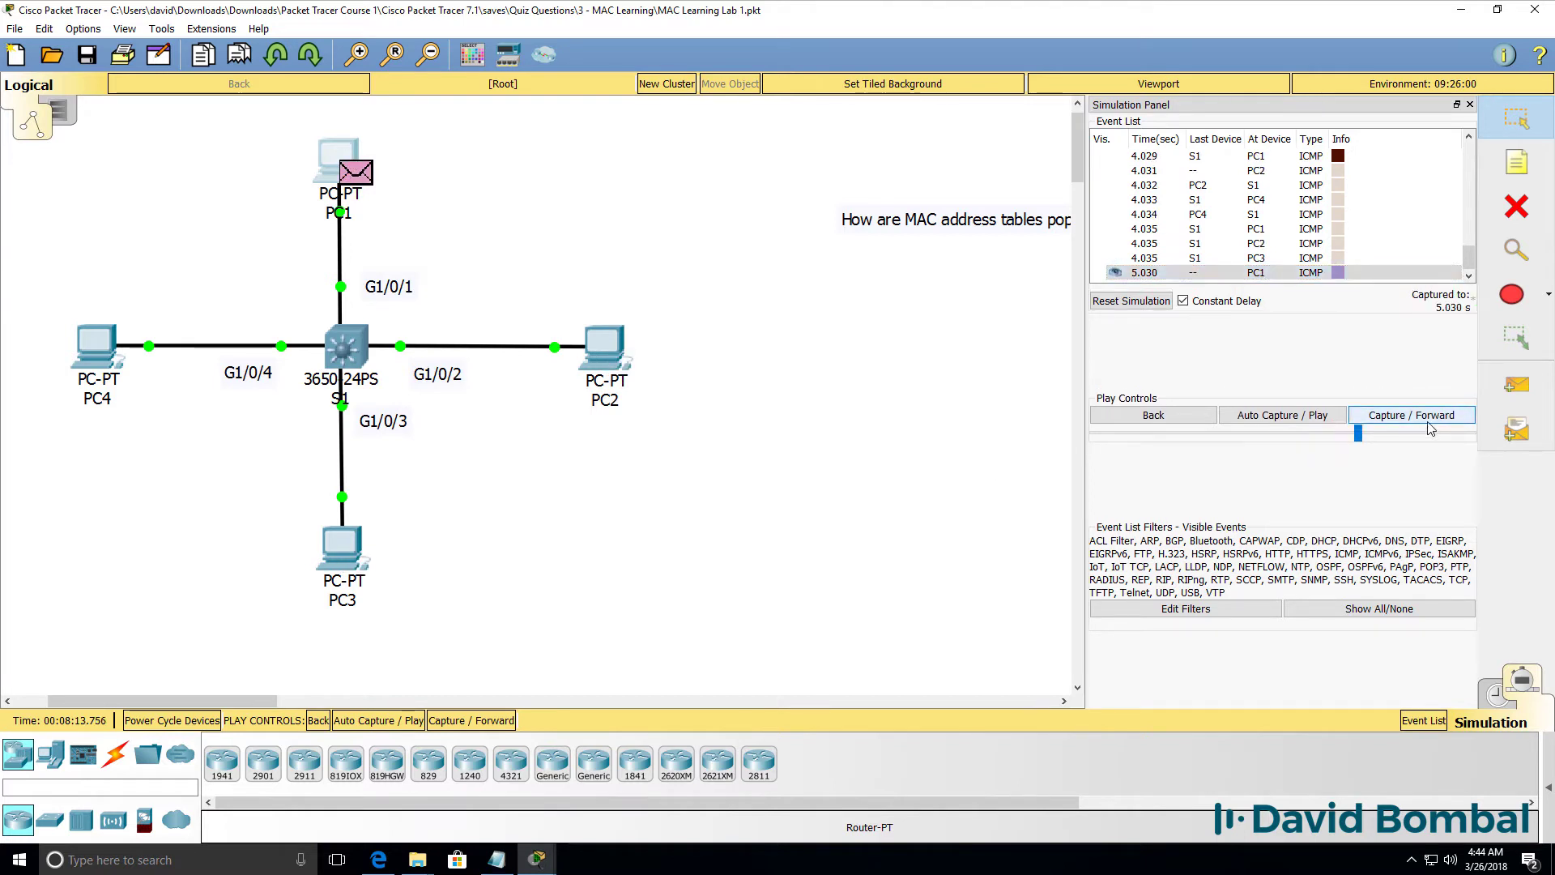
click(1430, 417)
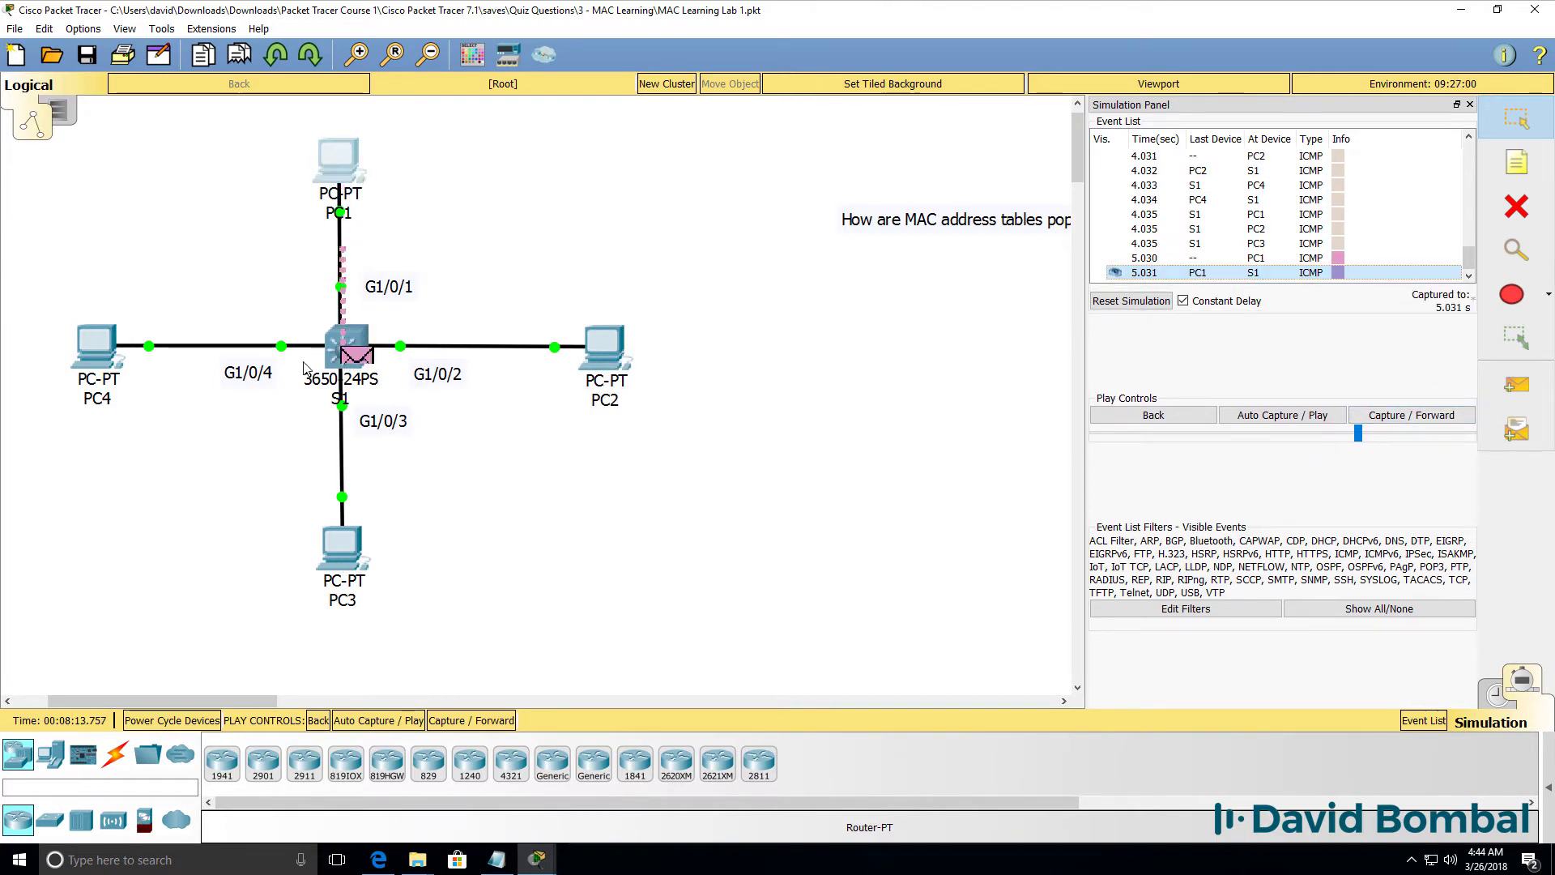
Step: Inspect S1's inbound frame from 10.1.1.1/00C0.1111.1111 to 10.1.1.3/00C0.3333.3333
click(369, 362)
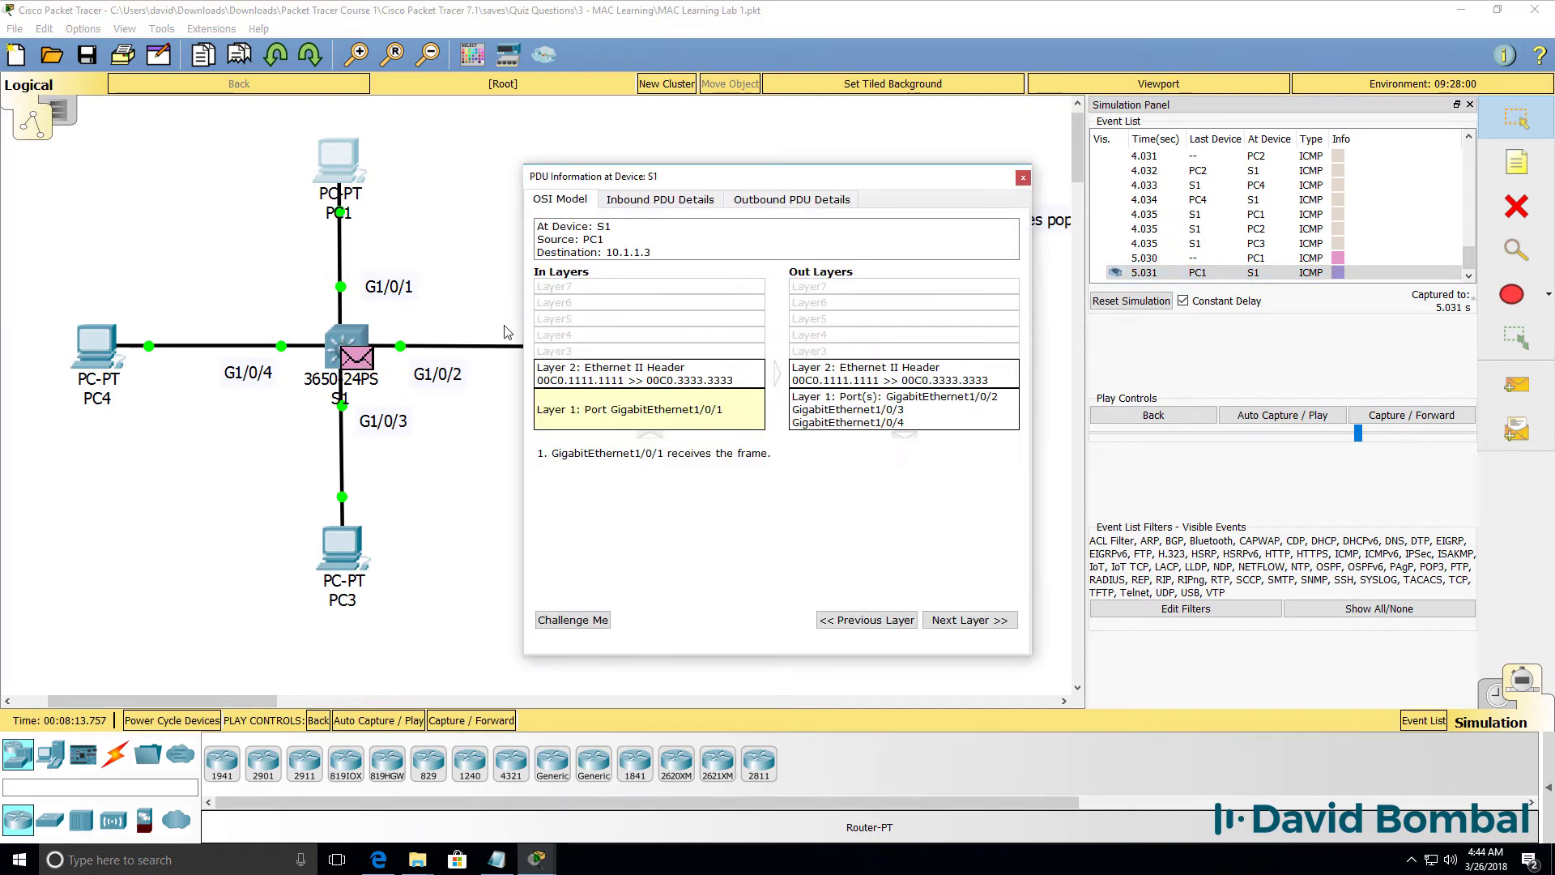
click(615, 203)
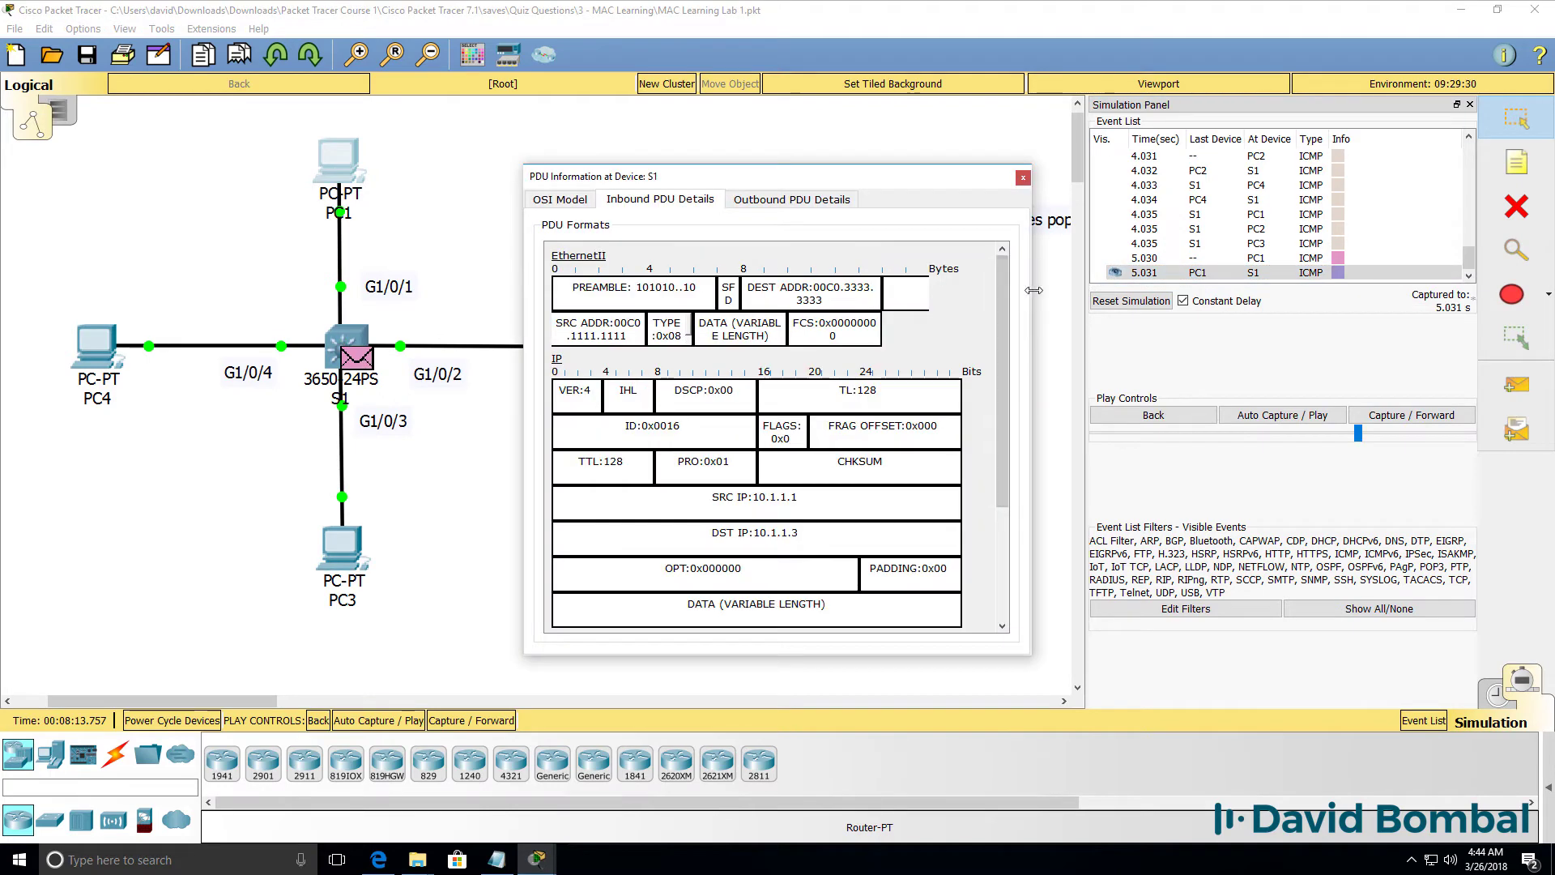
drag(1005, 496, 856, 500)
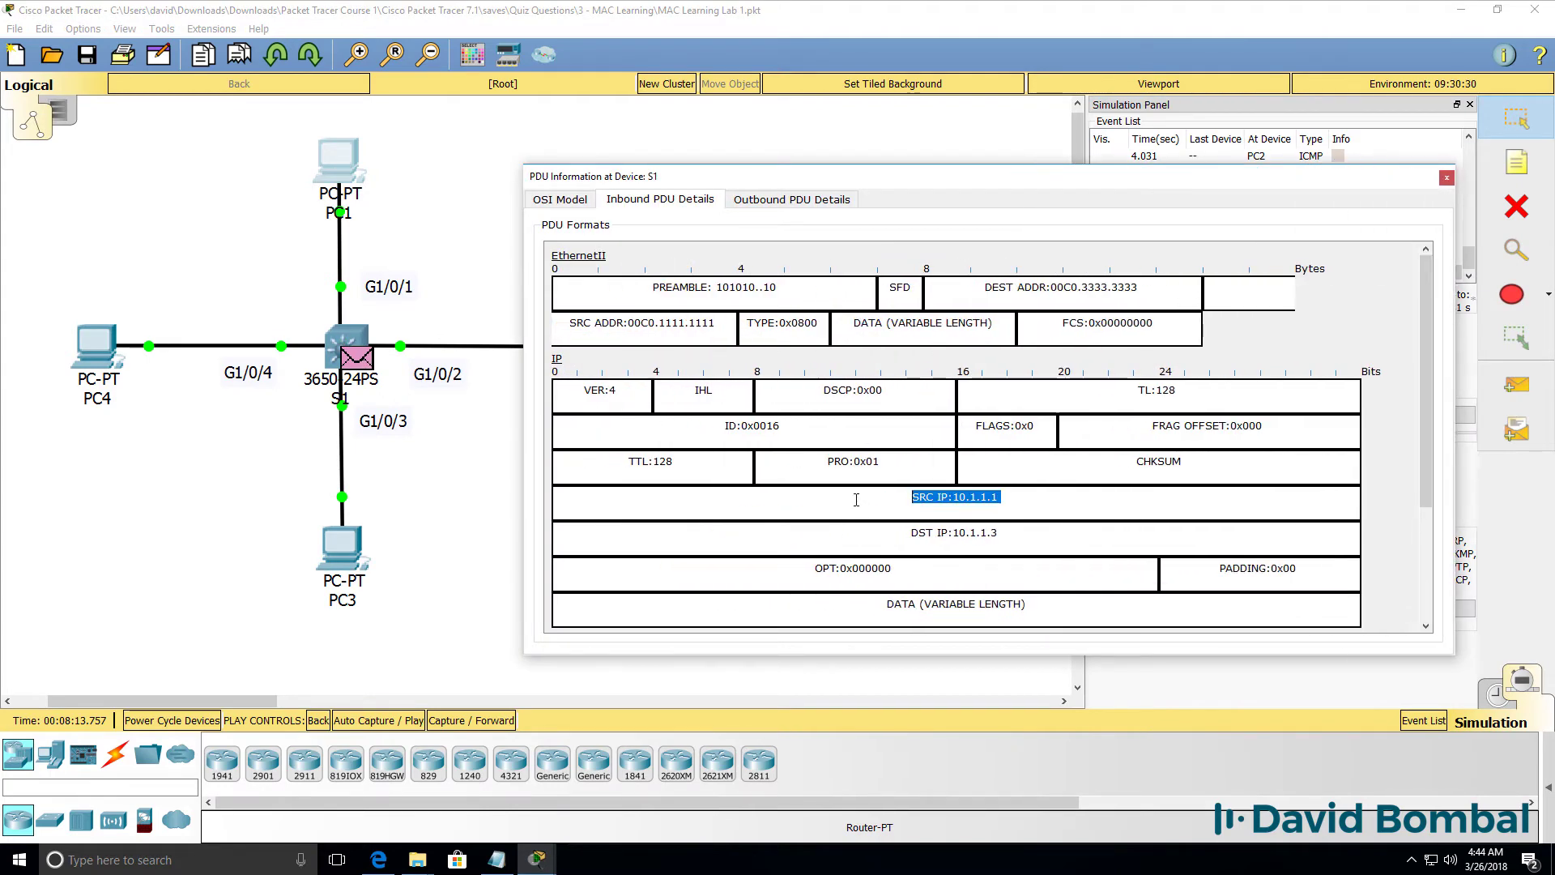
click(1013, 534)
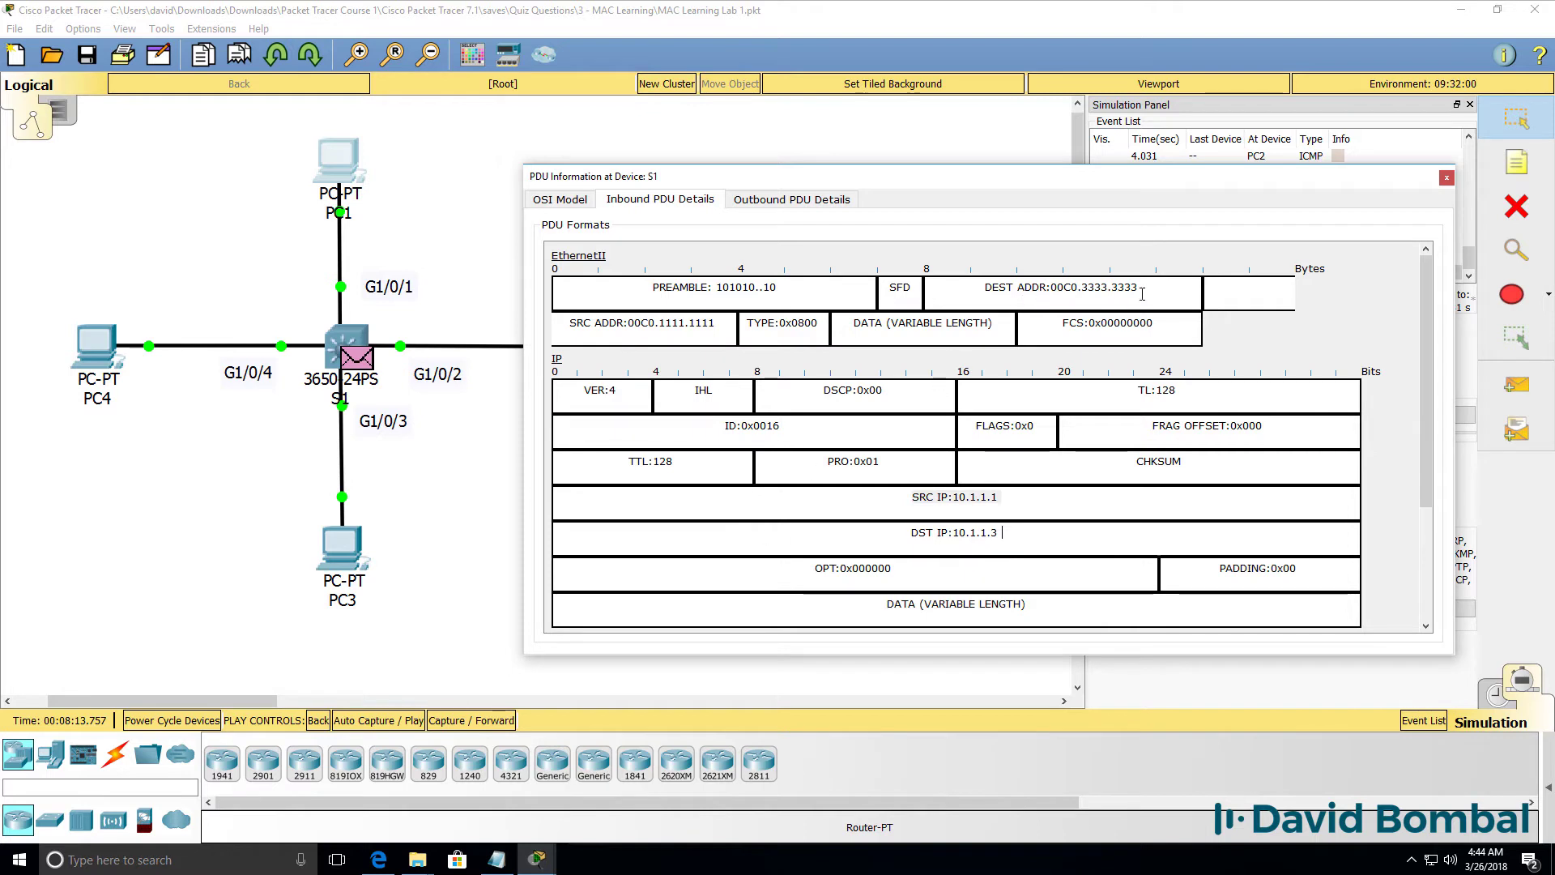
drag(1152, 289, 975, 290)
drag(723, 324, 453, 323)
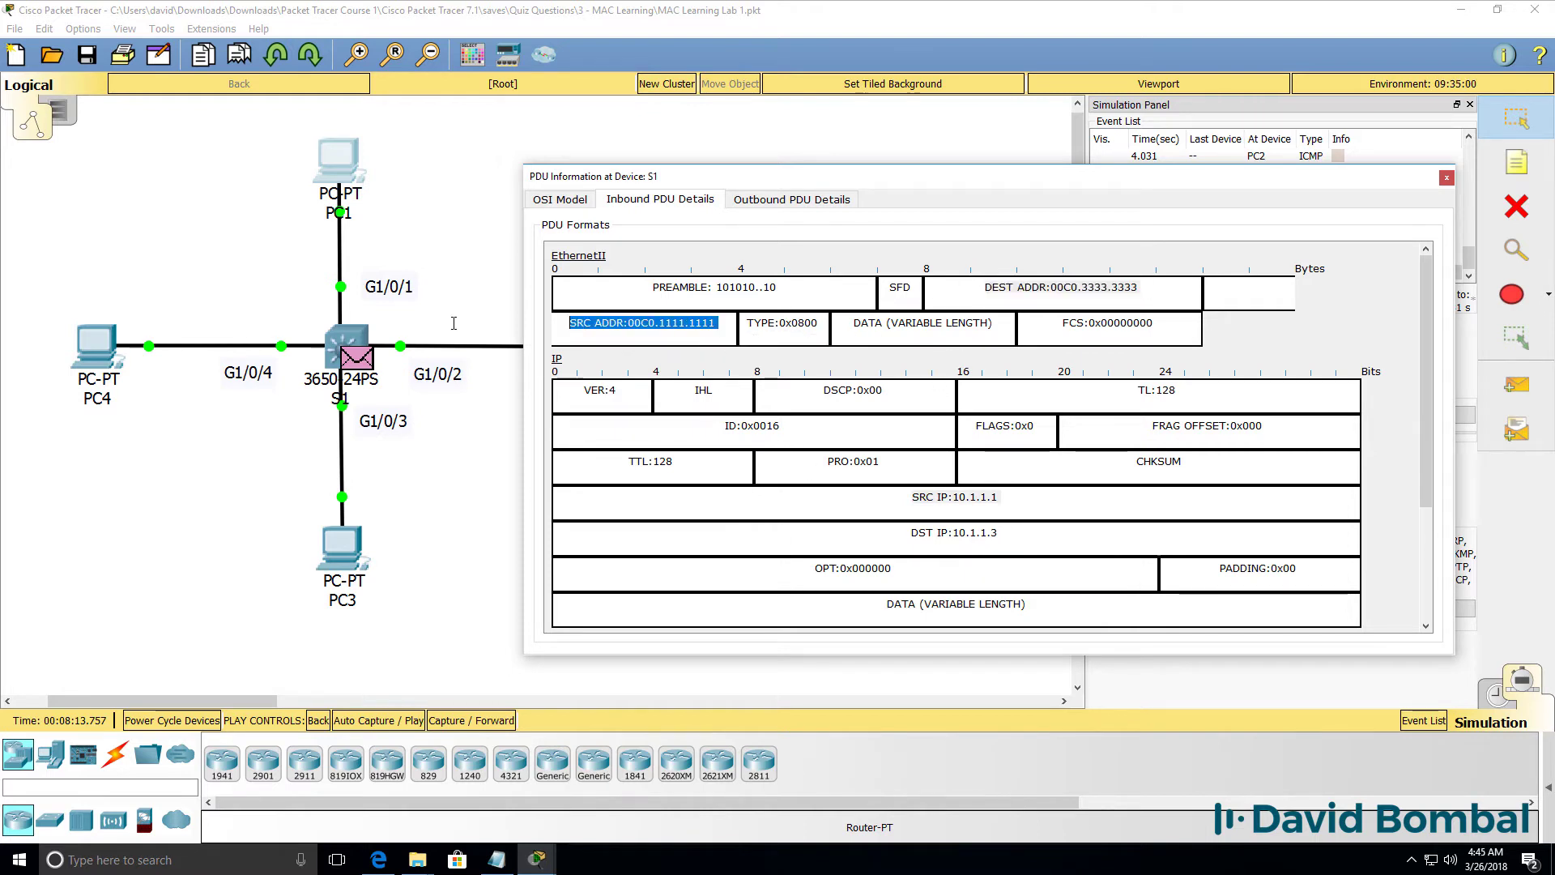
drag(966, 288, 1150, 289)
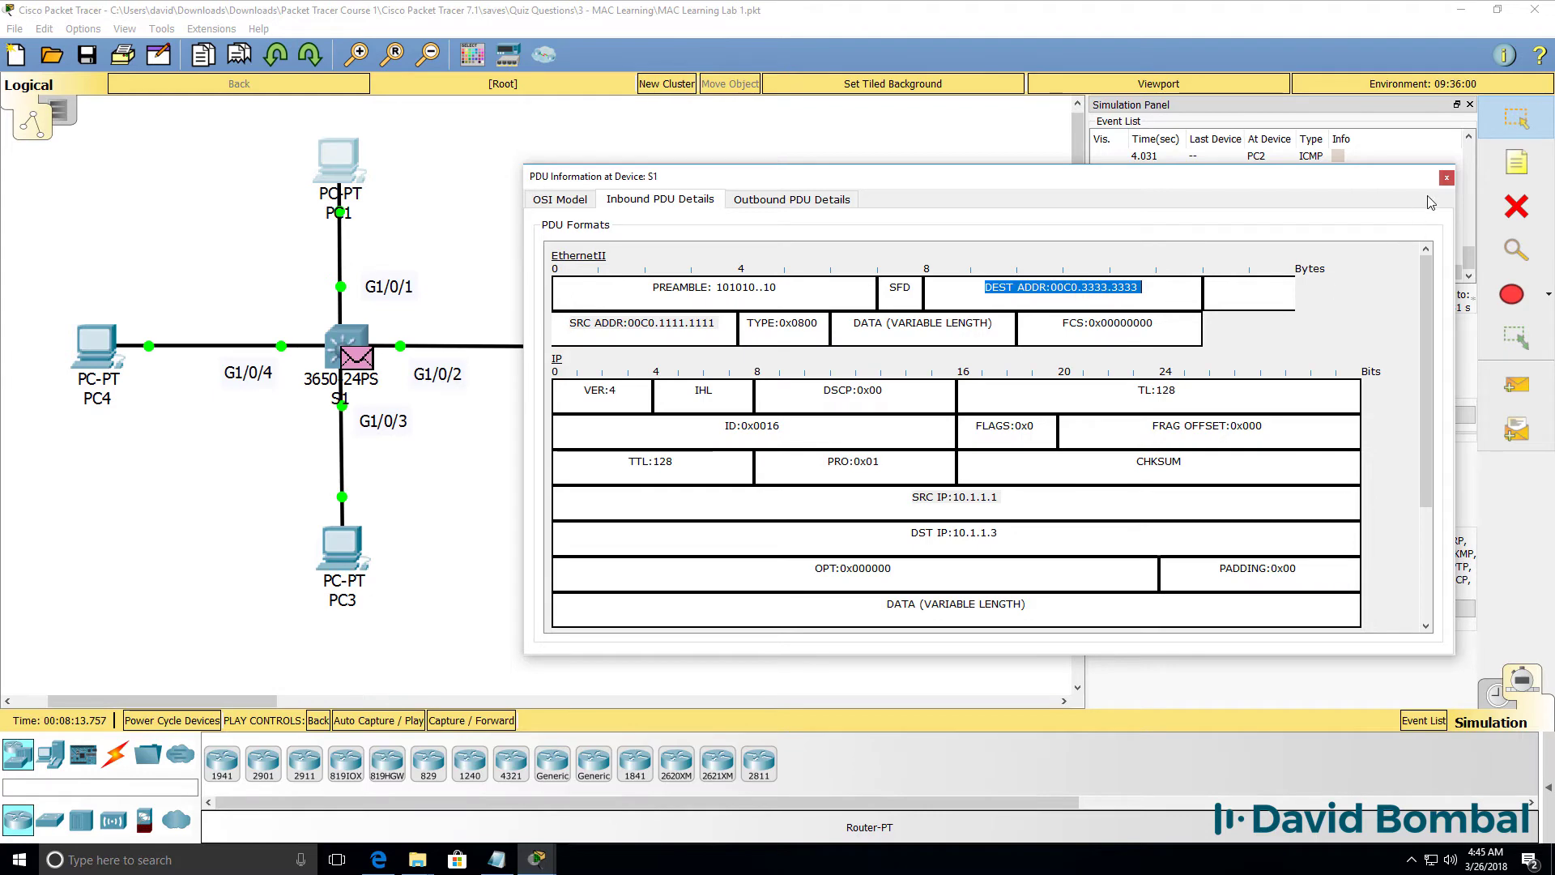
click(1447, 179)
Step: Advance one event and recheck S1's MAC address table with sh mac address-table
click(1387, 415)
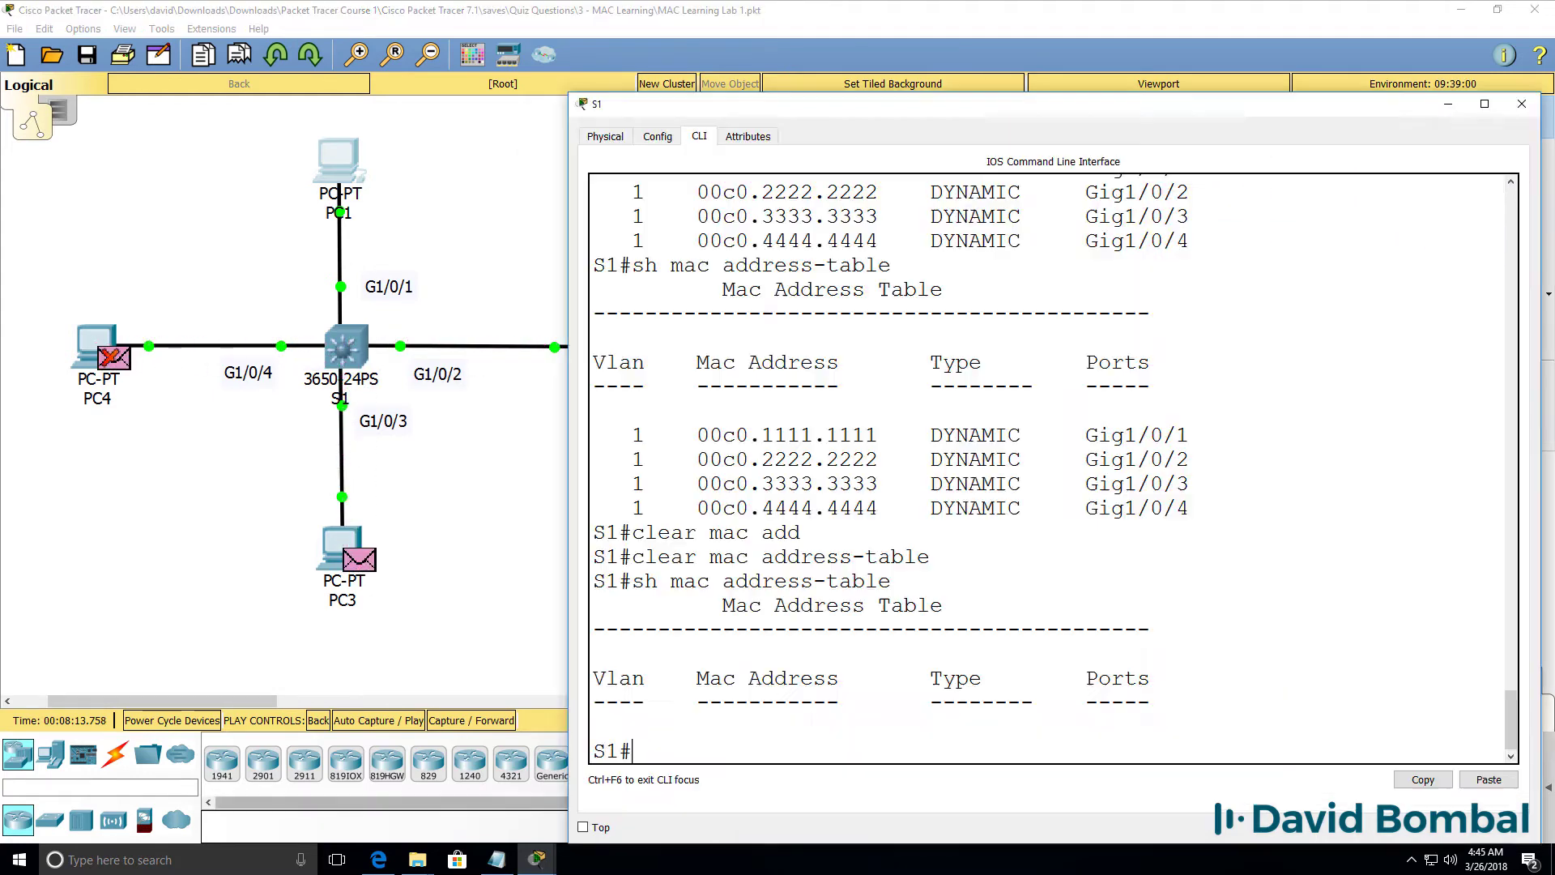
key(Up)
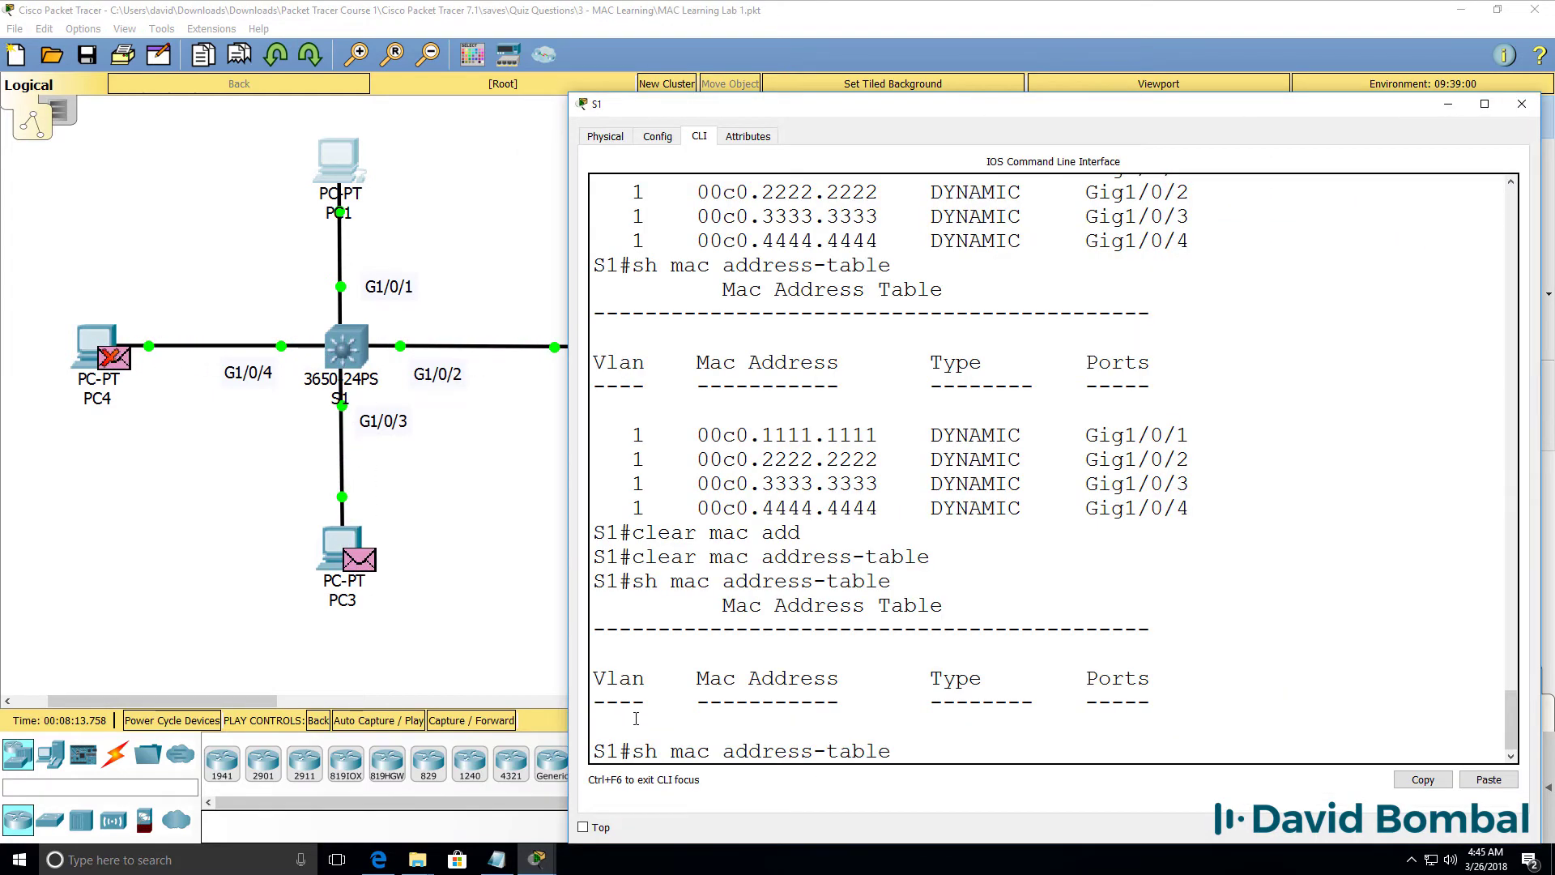
key(Return)
drag(1338, 741, 276, 531)
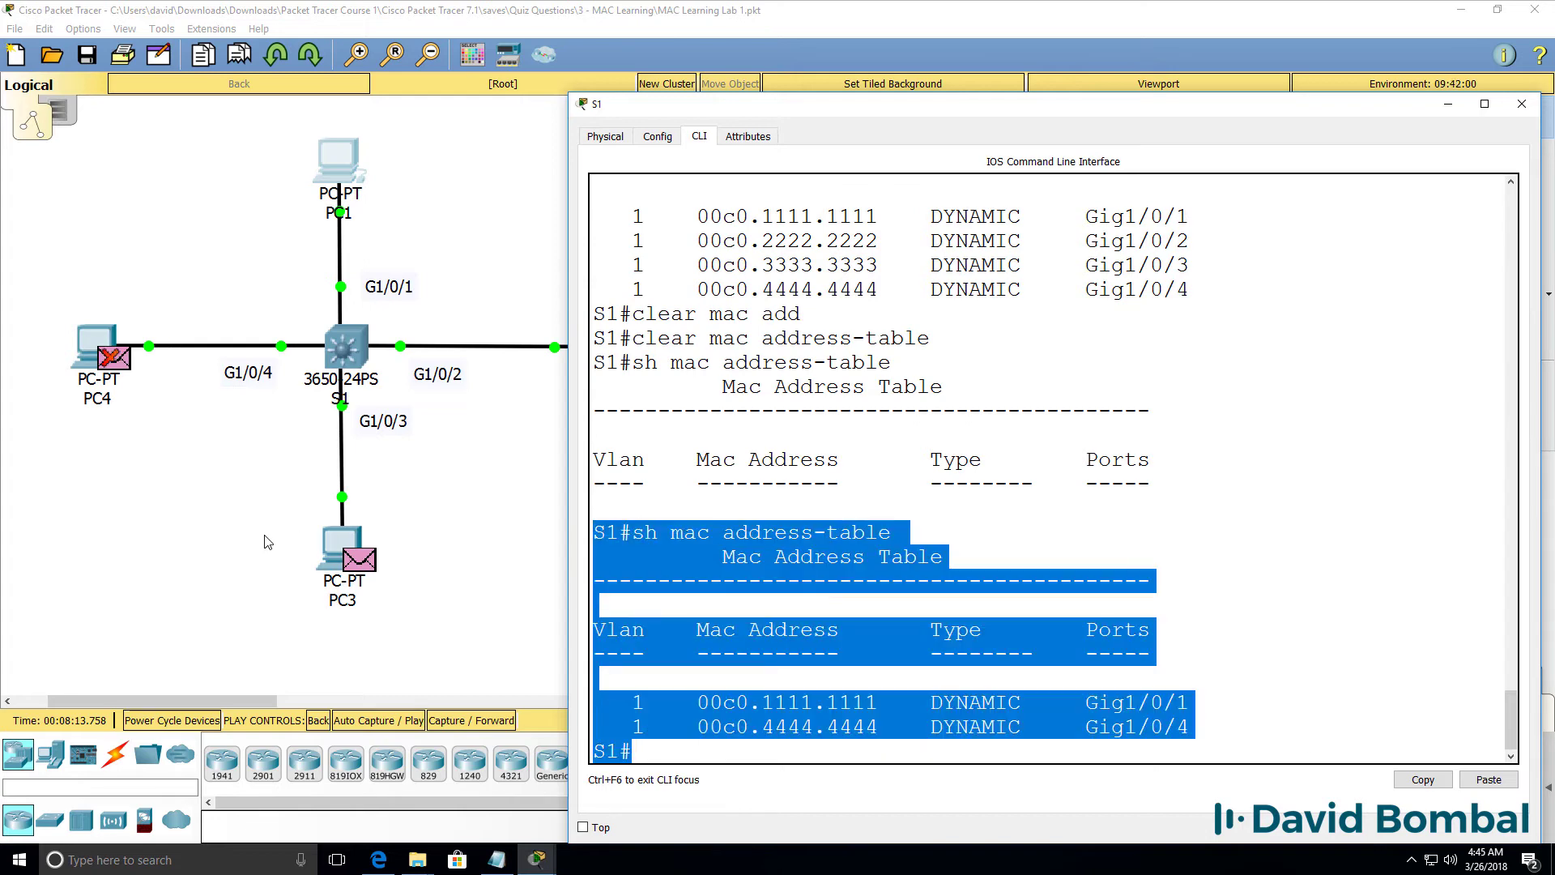
click(847, 26)
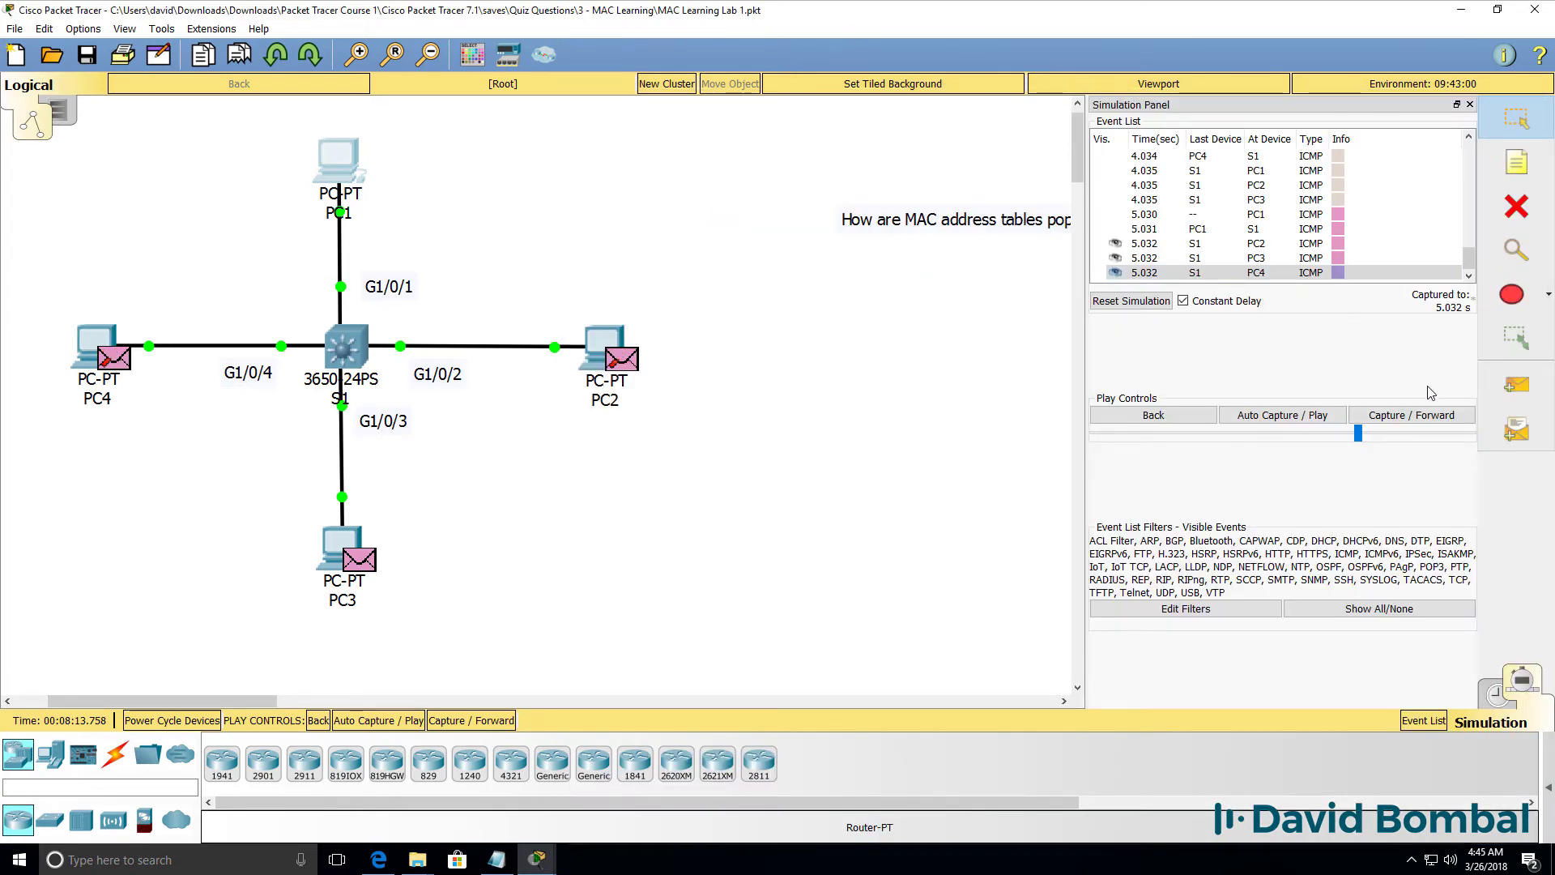
Step: Step the reply to PC1 and confirm S1 learned 00c0.3333.3333
click(1412, 419)
click(1412, 419)
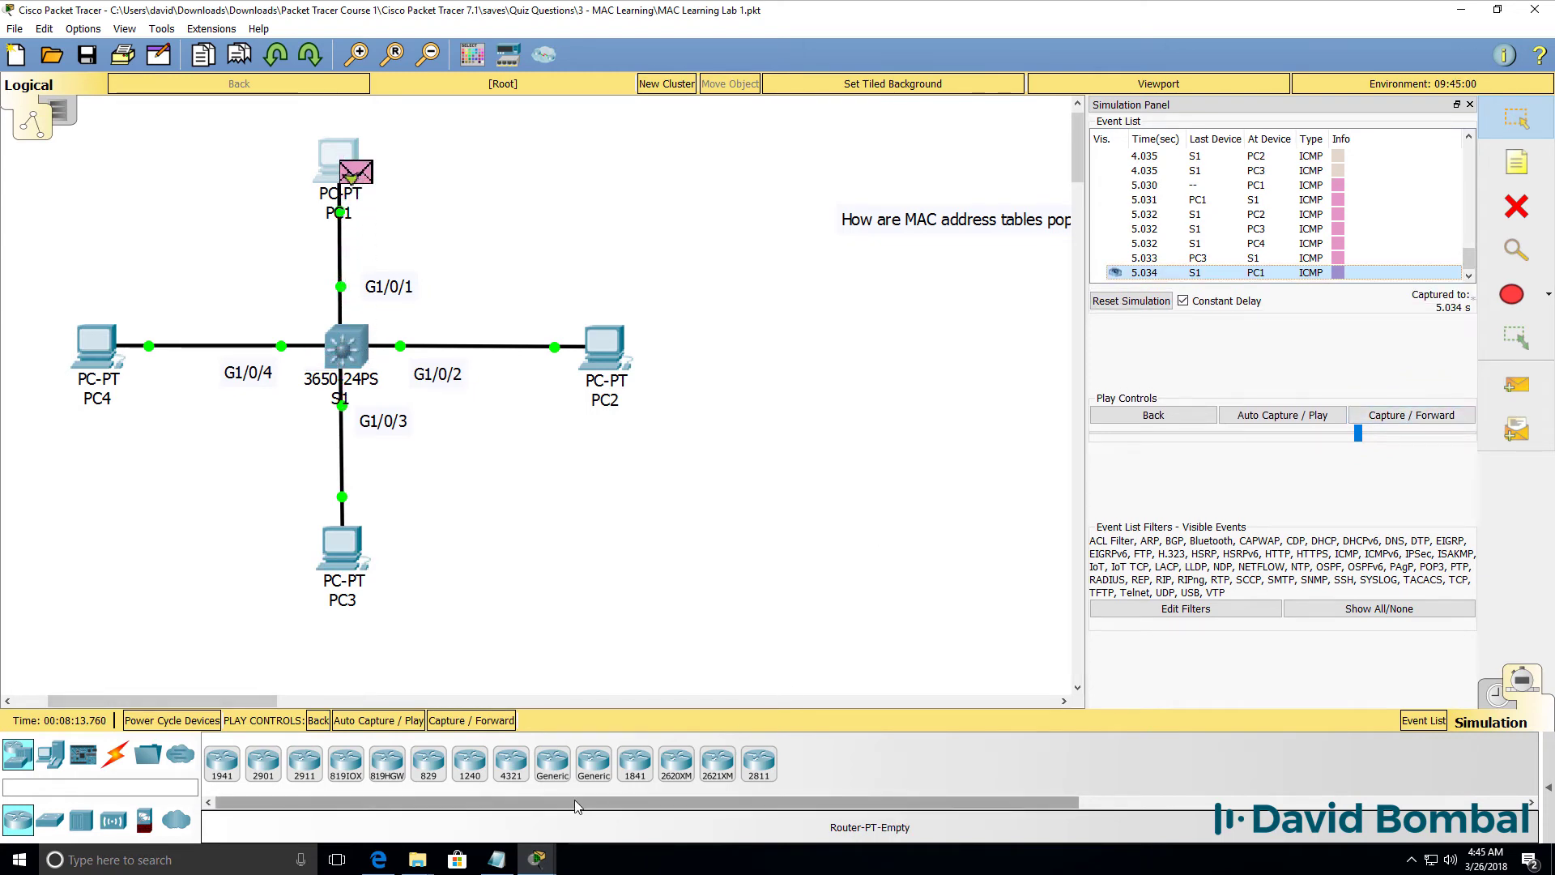
mouse_move(536, 858)
click(515, 772)
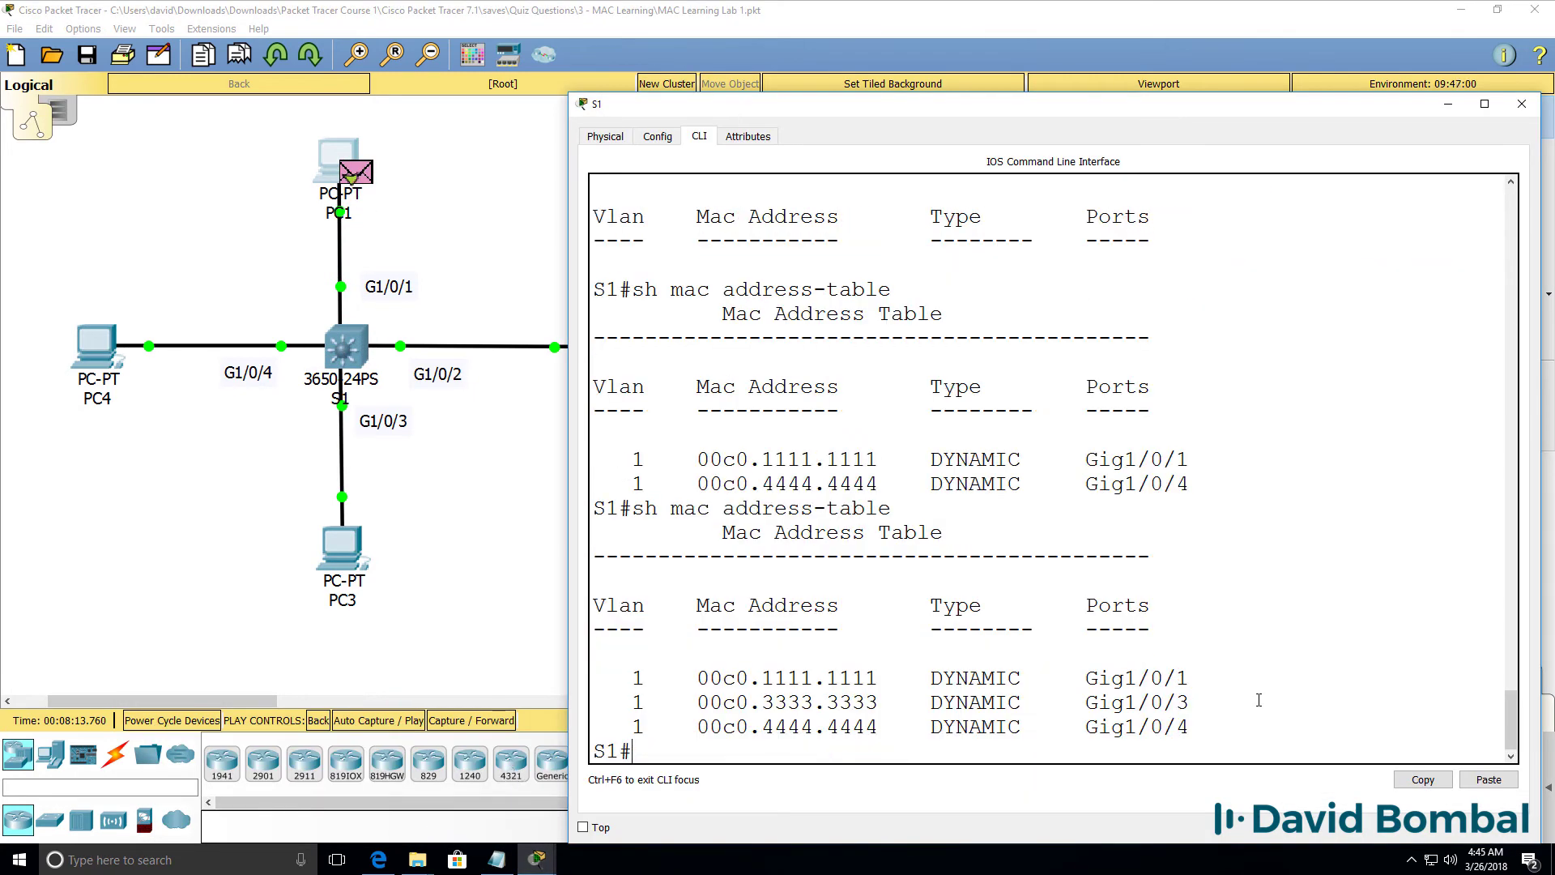
drag(1258, 700, 593, 702)
click(1522, 104)
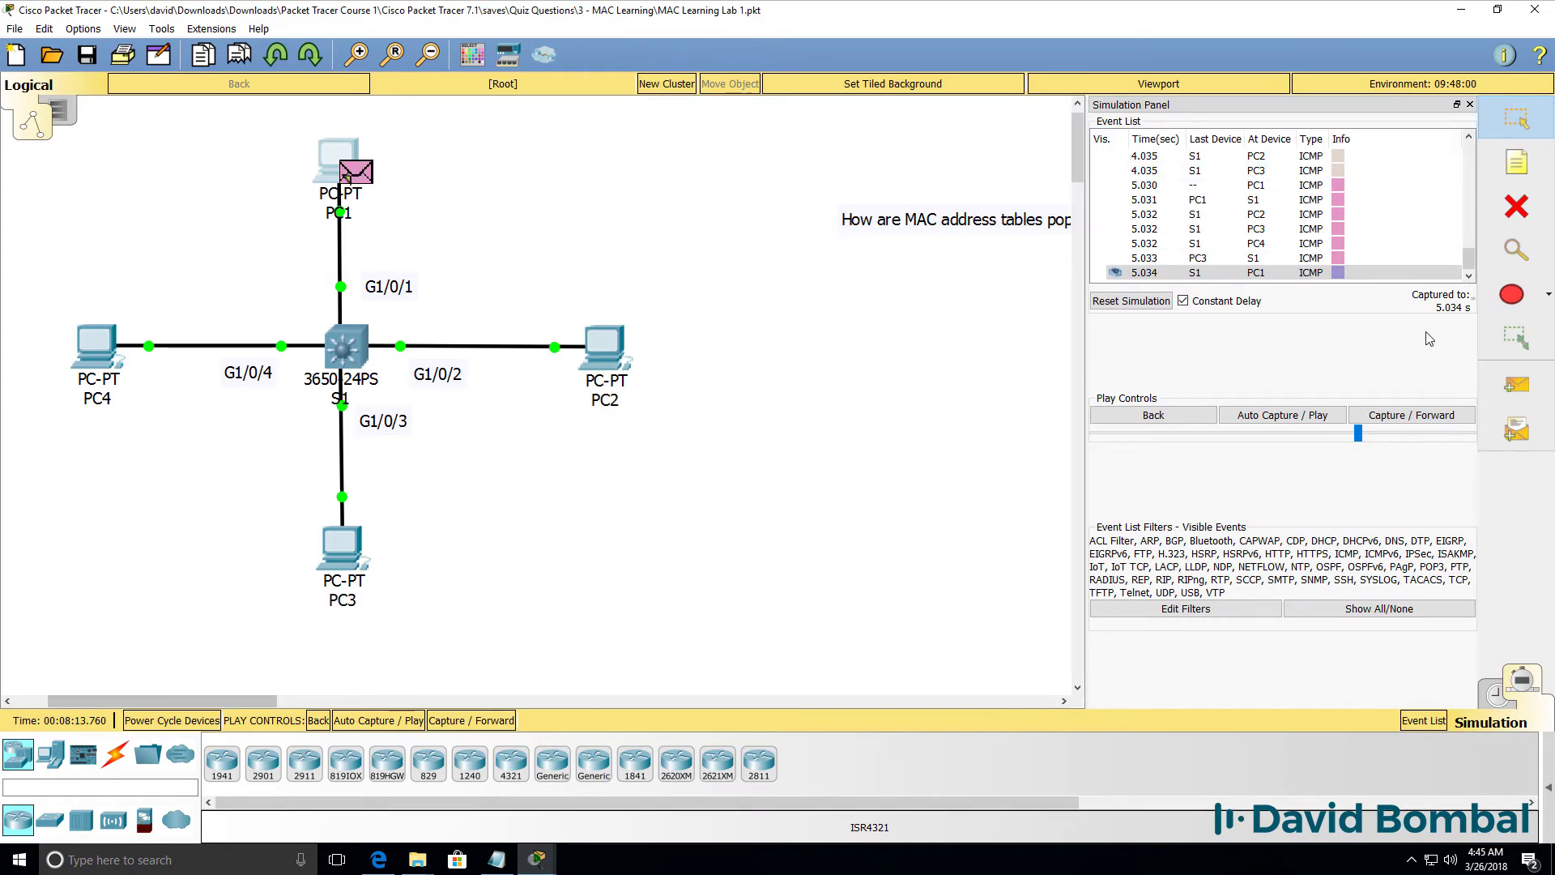
Step: Step PC1's next ping through S1 to PC3 and PC3's reply back to PC1
click(1396, 418)
click(1396, 412)
click(1396, 412)
click(1396, 413)
click(1396, 412)
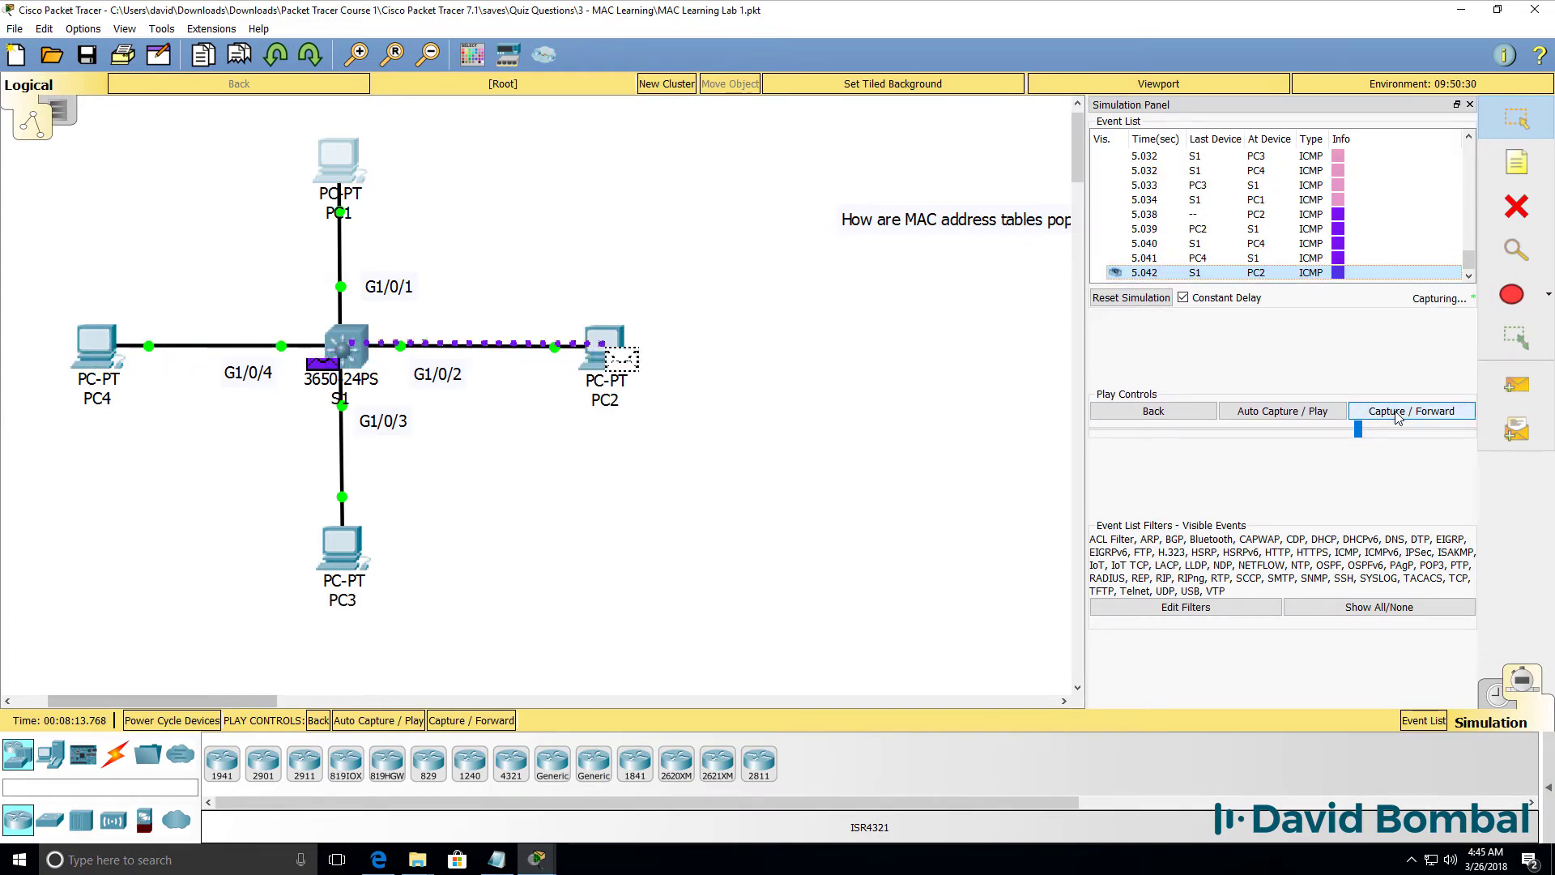
click(1396, 417)
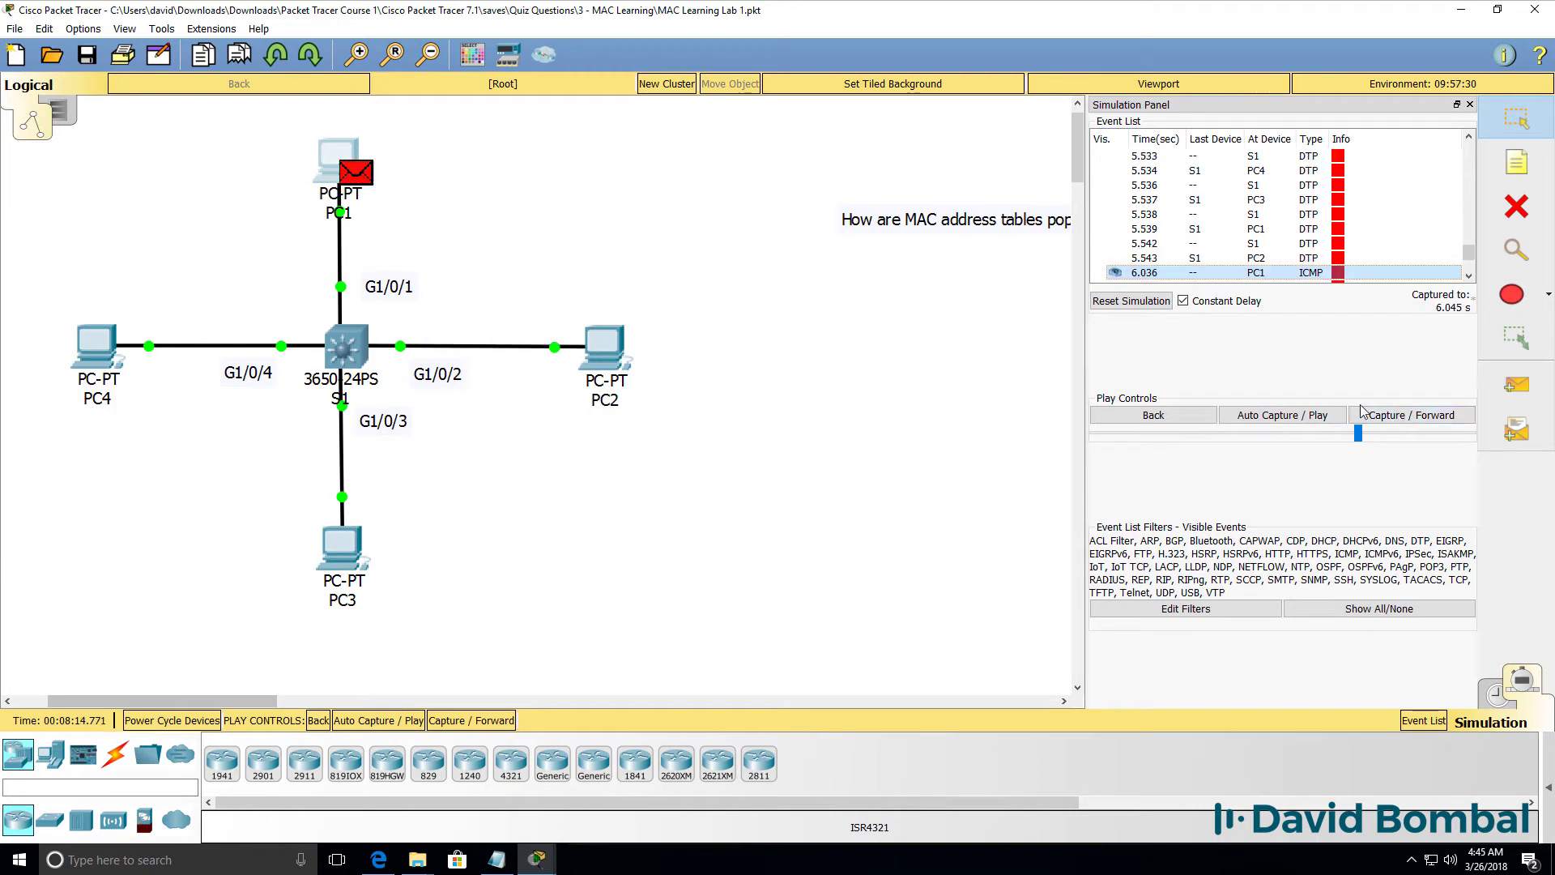
click(1407, 416)
click(1406, 416)
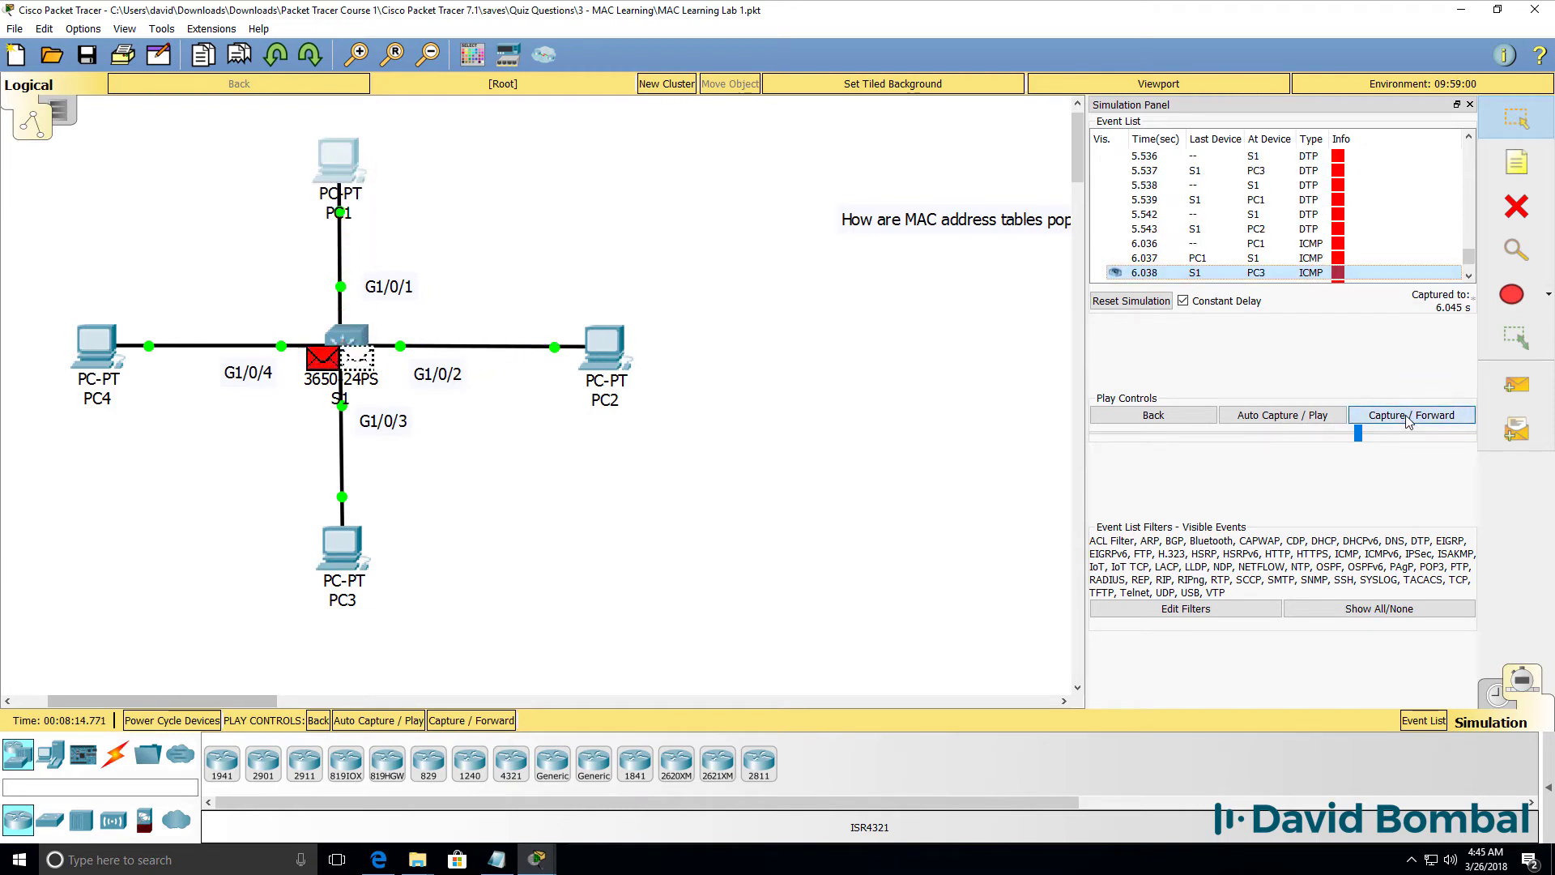
click(1406, 417)
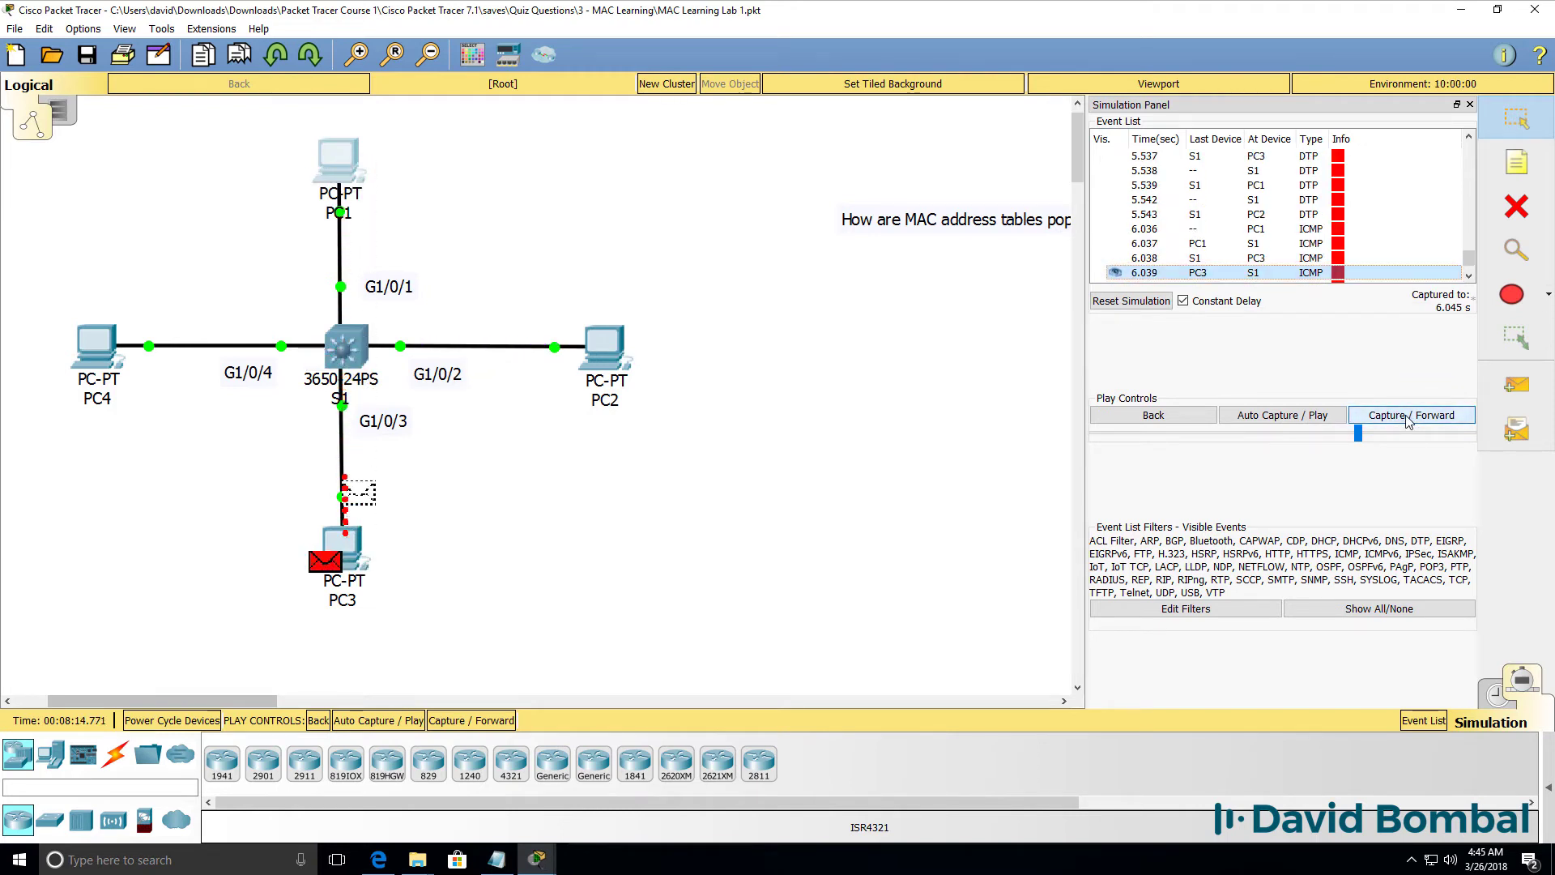
click(1407, 416)
click(1406, 416)
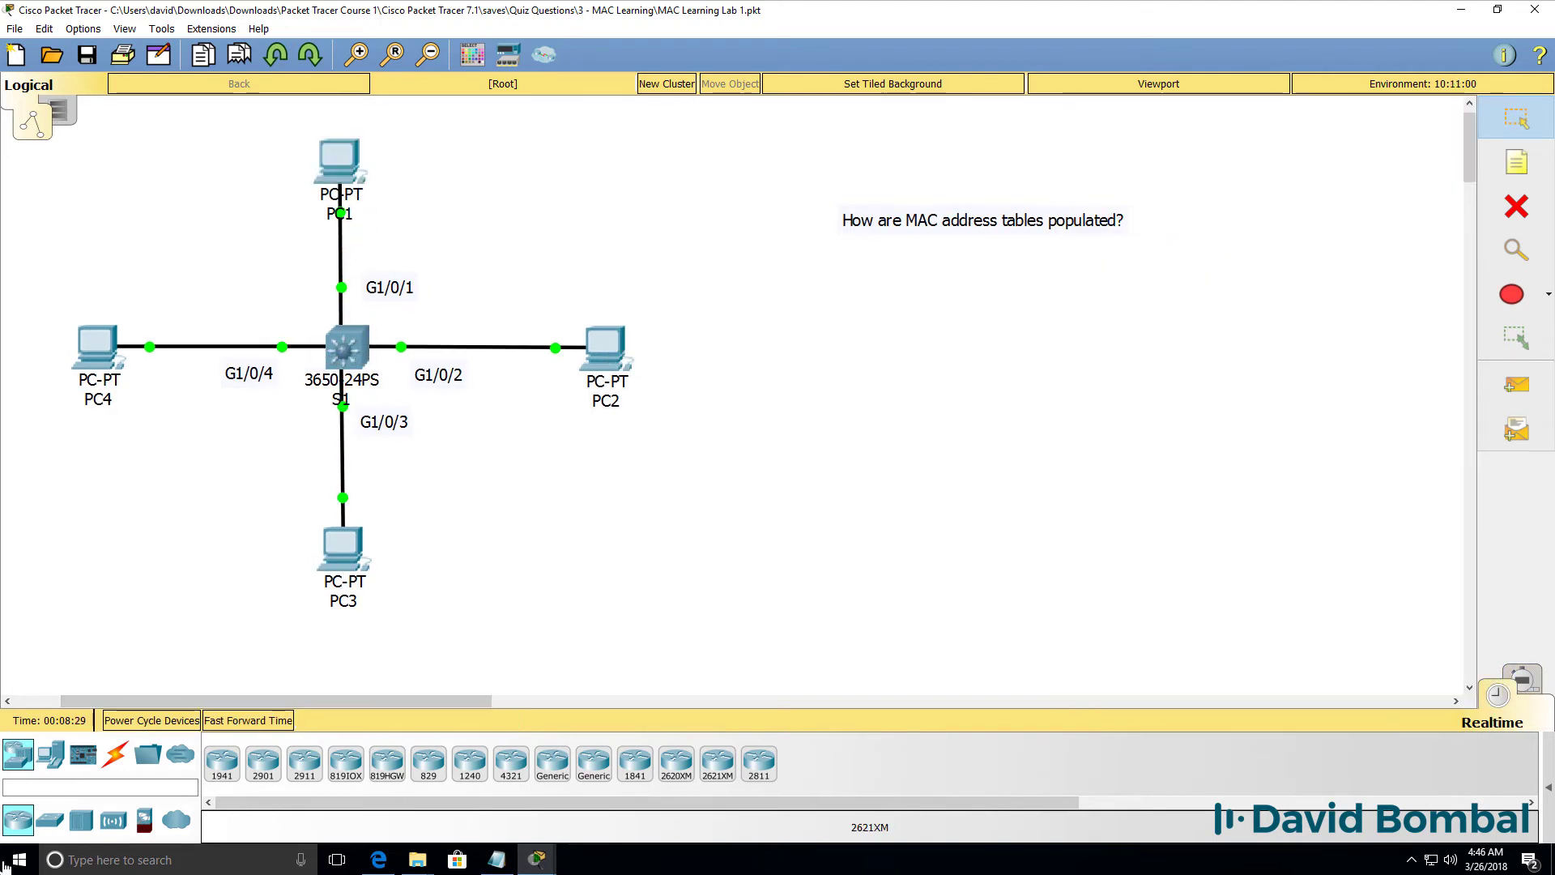
Step: Run arp -a on PC1 and highlight its 10.1.1.3 ARP entry
click(350, 169)
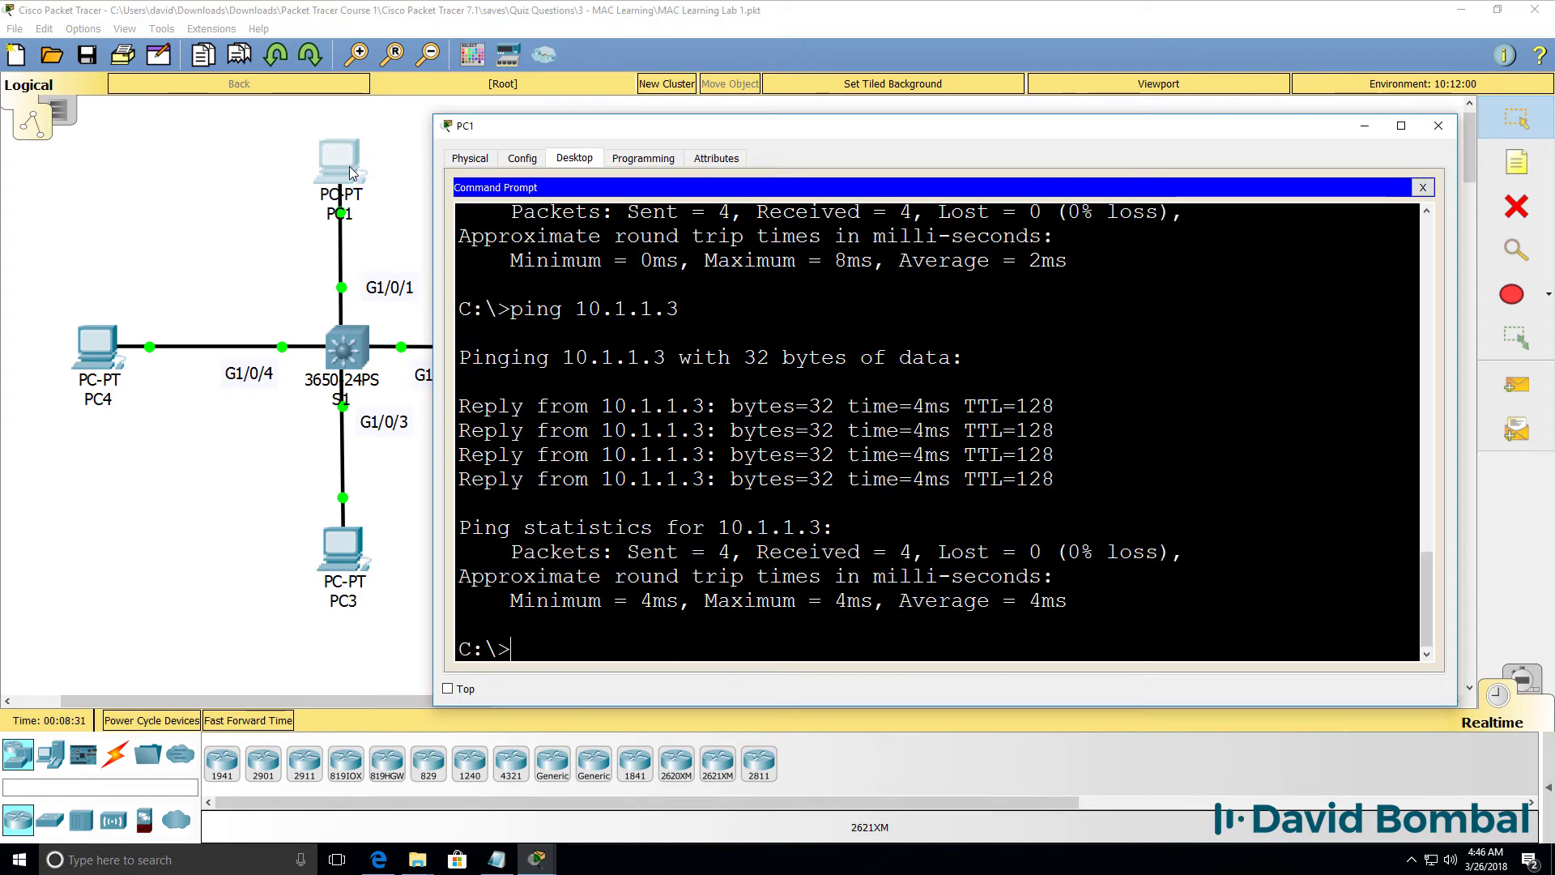
text(arp -a)
key(Return)
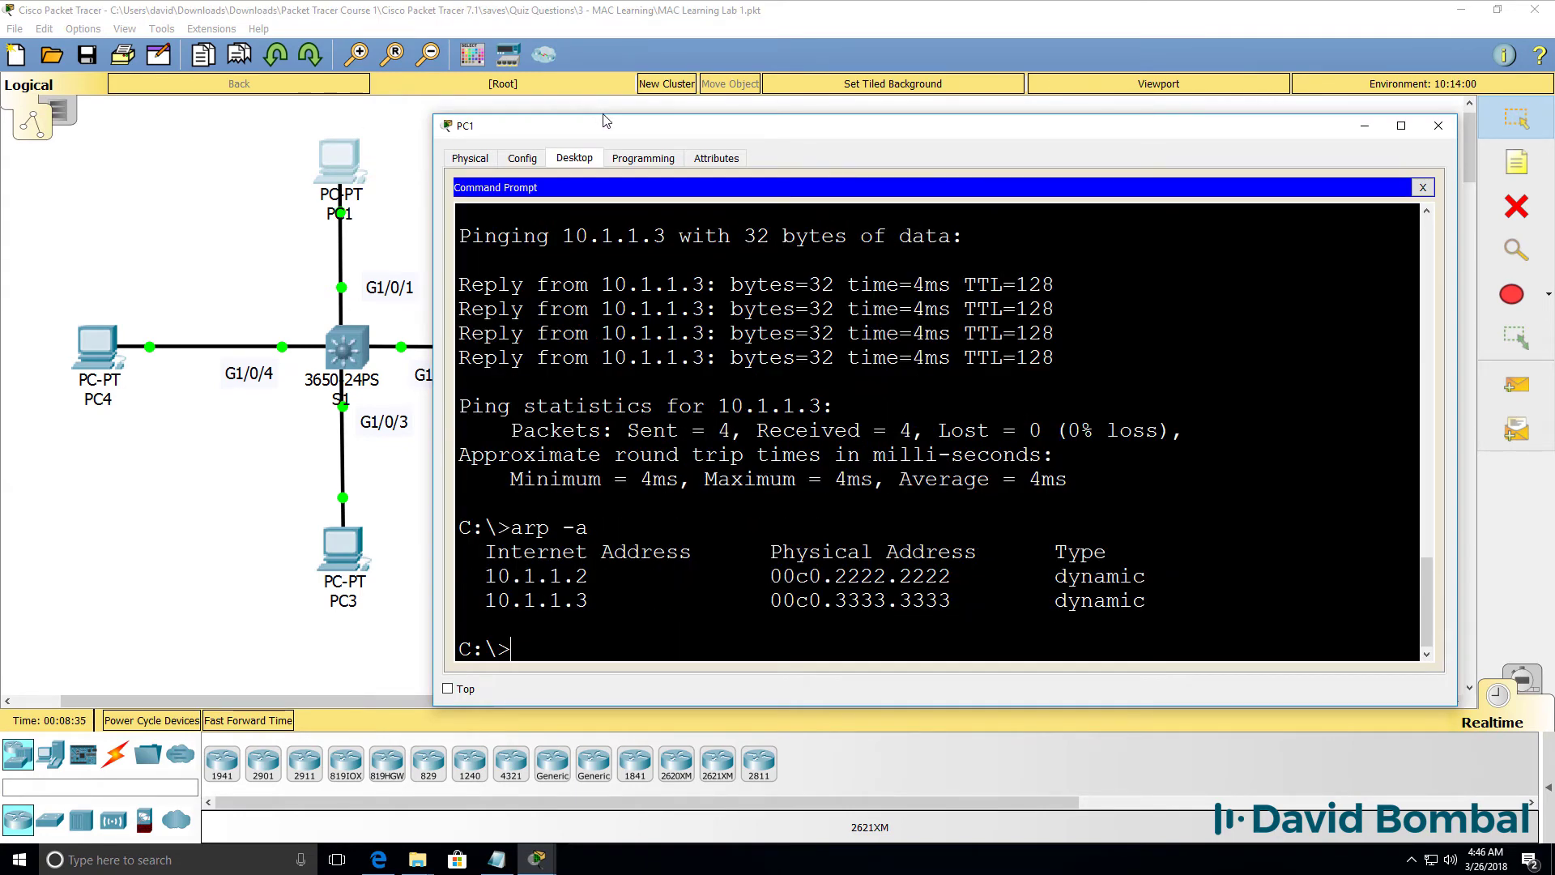
drag(602, 120, 747, 52)
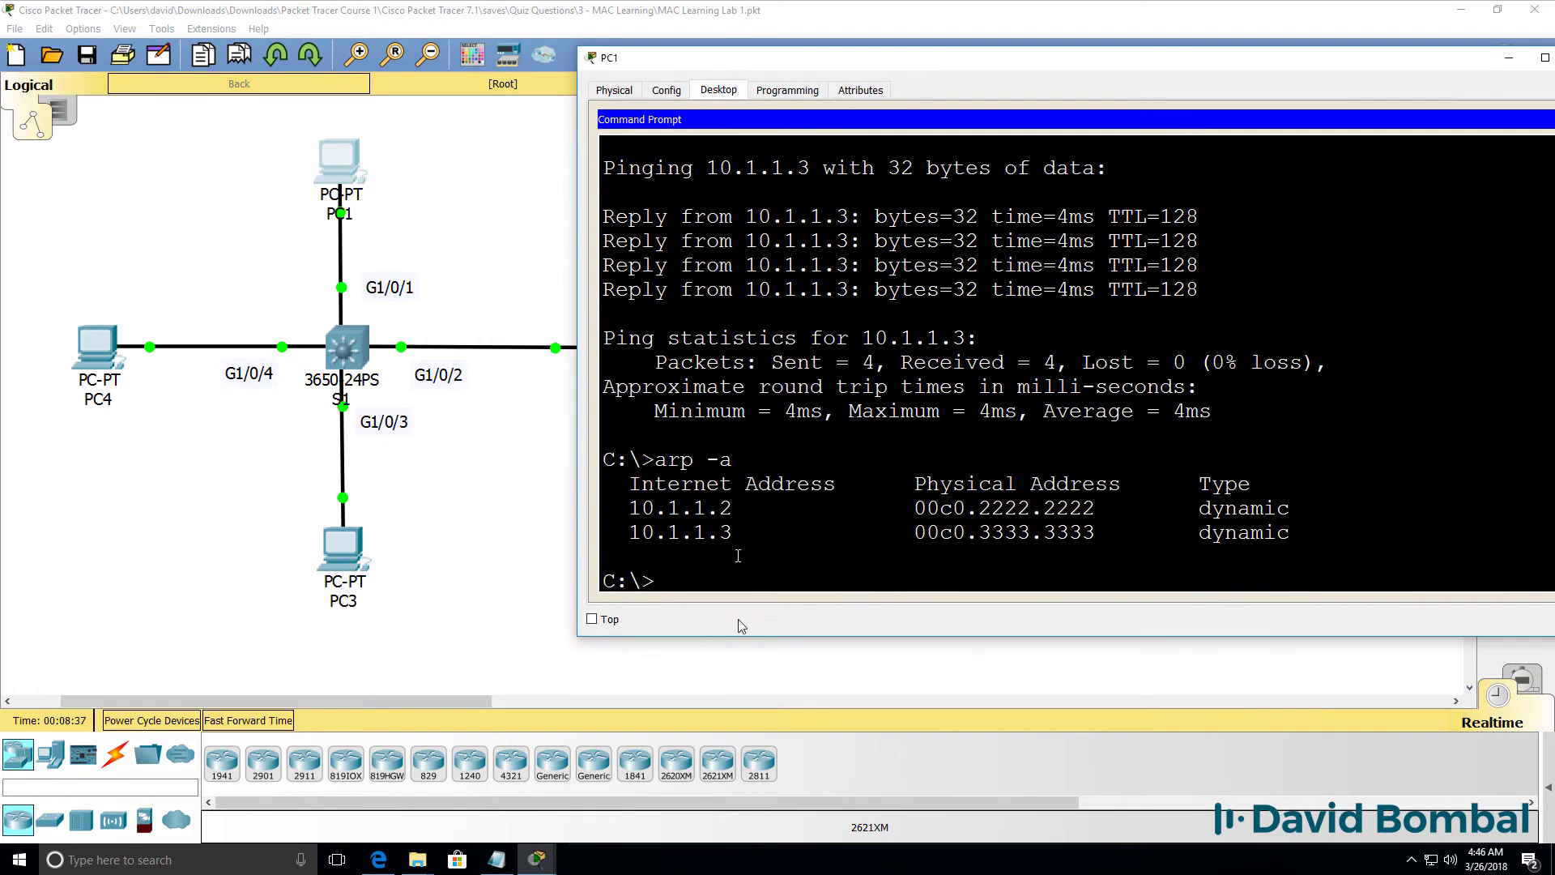
drag(760, 526, 533, 533)
Step: Run arp -a on PC3 and highlight its 10.1.1.1 ARP entry
click(355, 554)
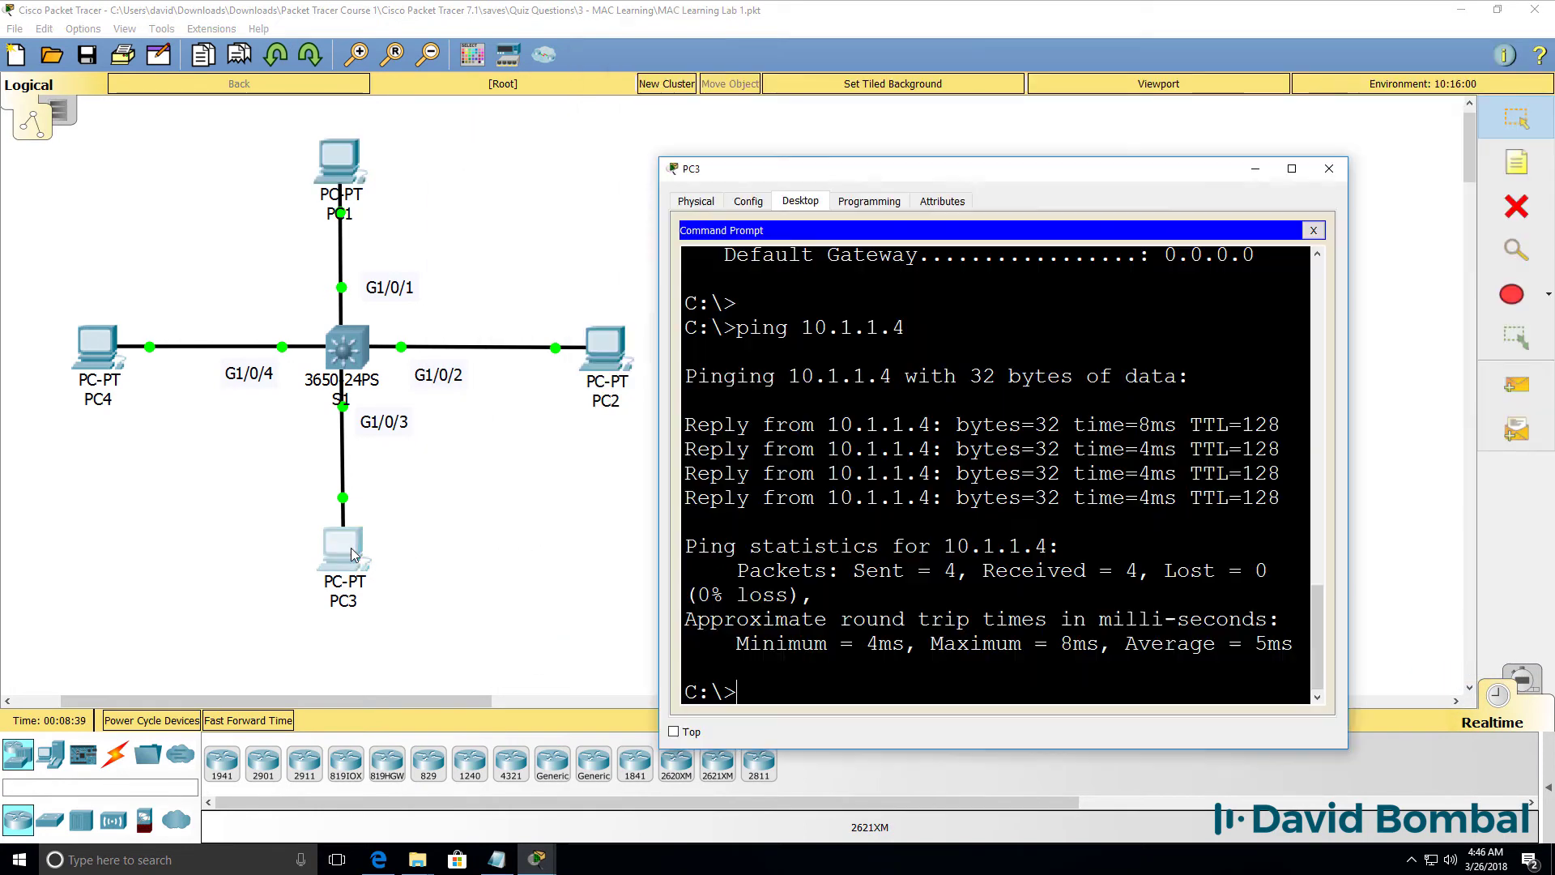
text(arp -a)
key(Return)
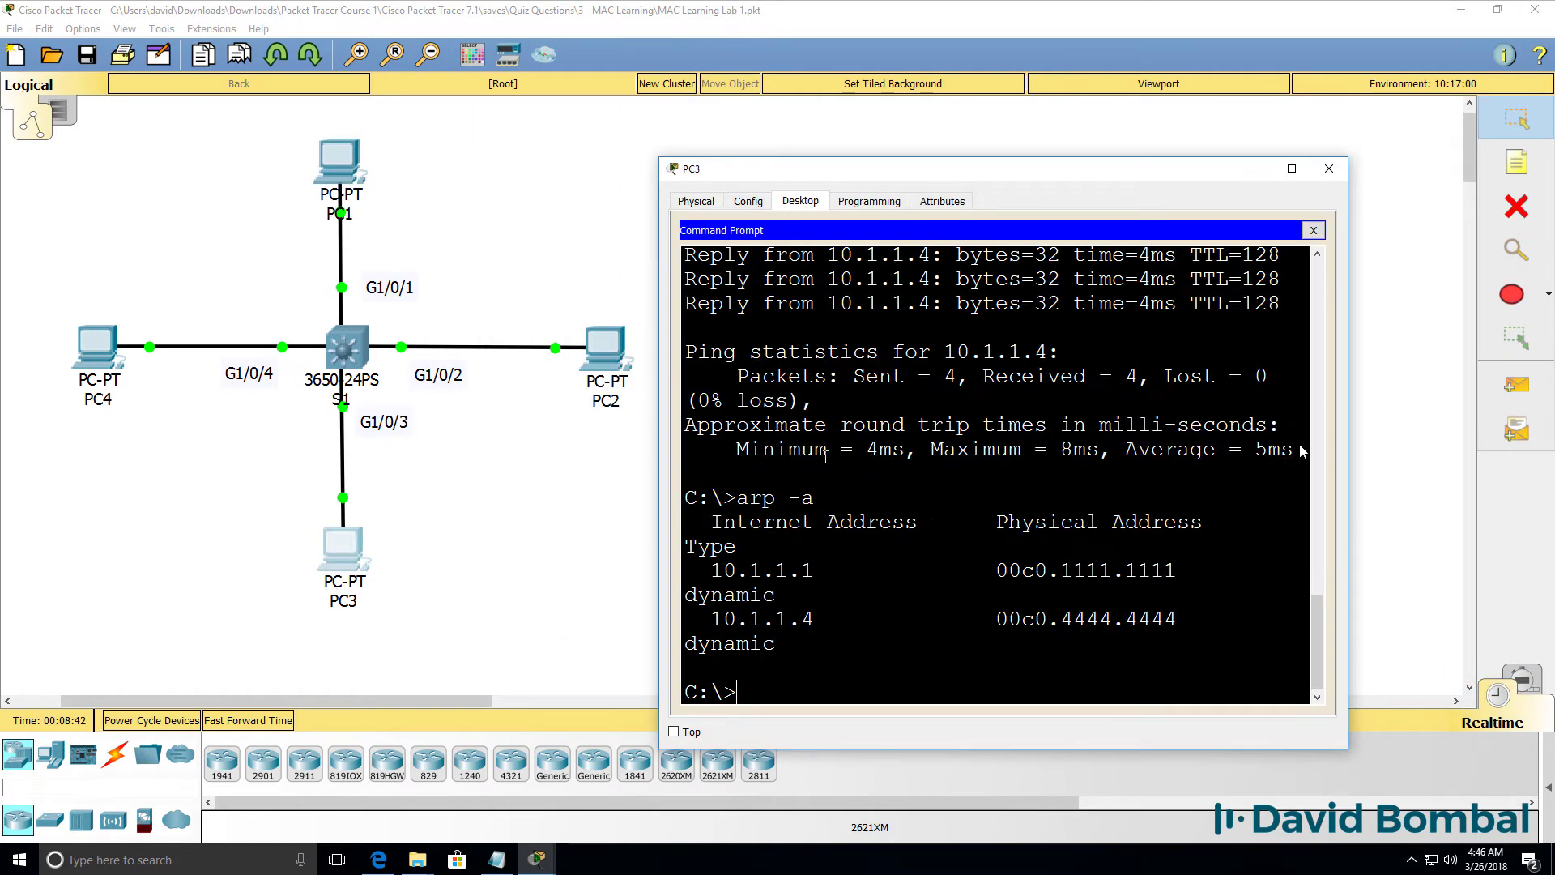
drag(1348, 405, 1551, 404)
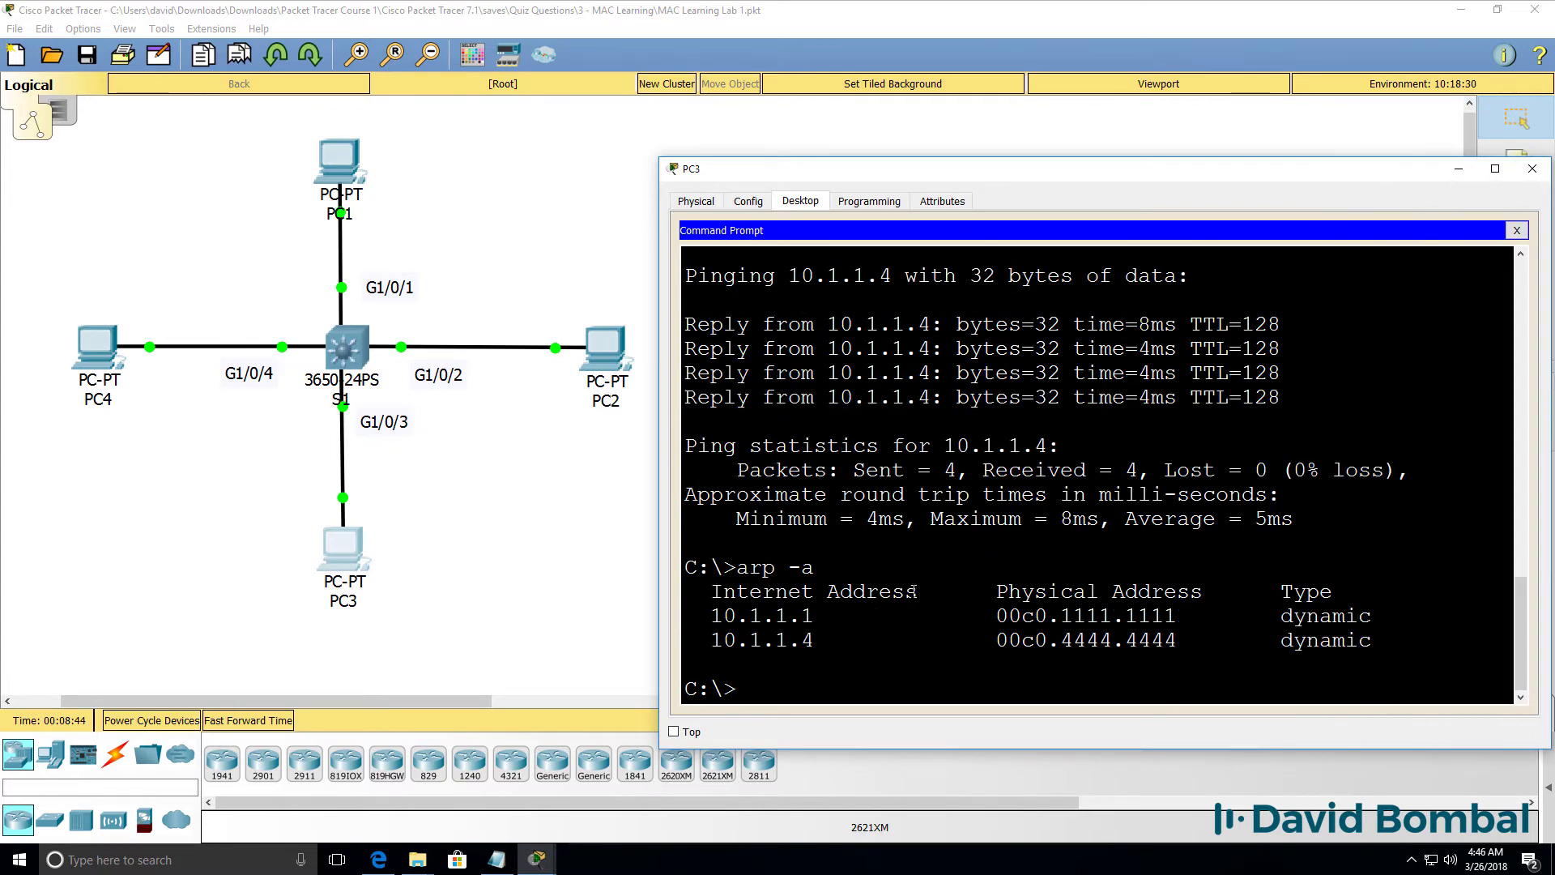
drag(828, 620, 713, 618)
Step: Show S1's four-host MAC table, run 'clear mac address-table', and confirm it is empty
mouse_move(537, 858)
click(454, 778)
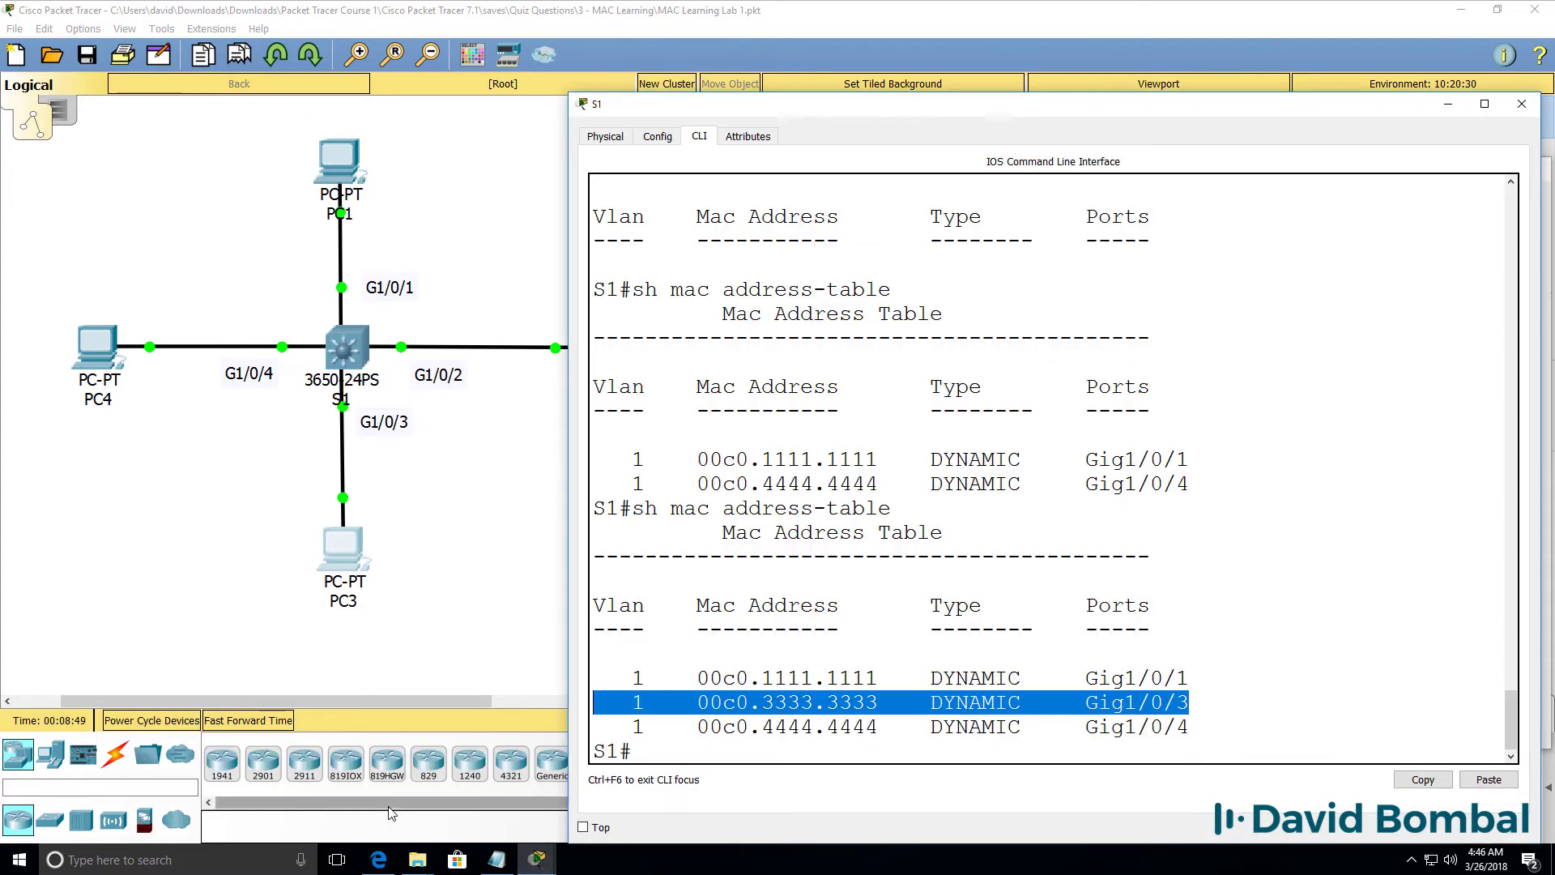
key(Return)
key(Up)
key(Return)
text(clear mac add)
key(Tab)
key(Return)
key(Up)
key(Up)
key(Return)
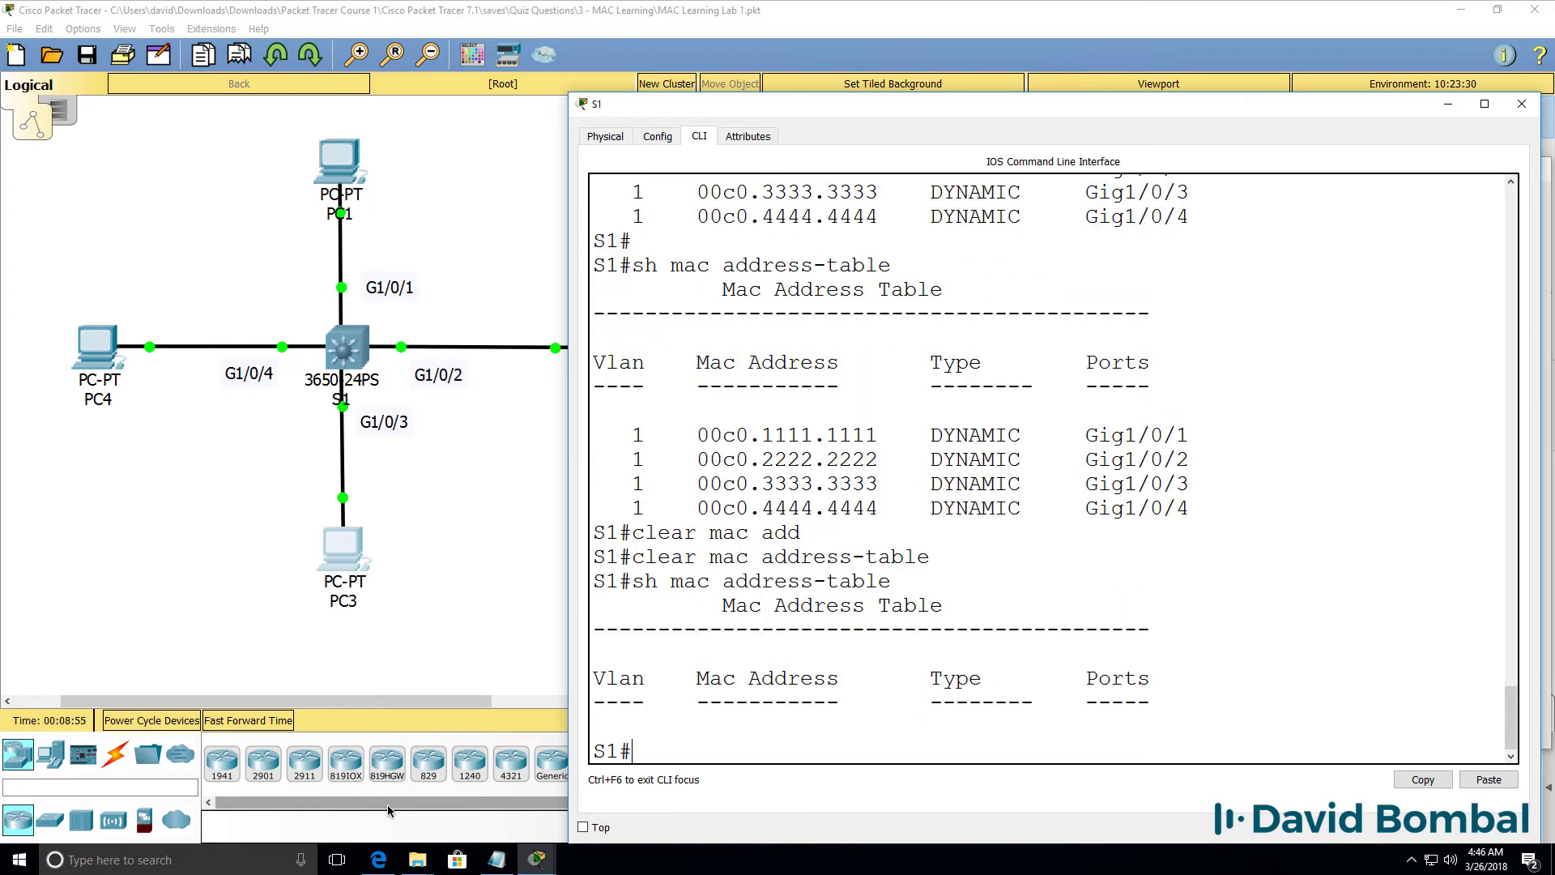
Step: Rerun the ping to 10.1.1.3 from PC1's command prompt
click(920, 32)
mouse_move(537, 860)
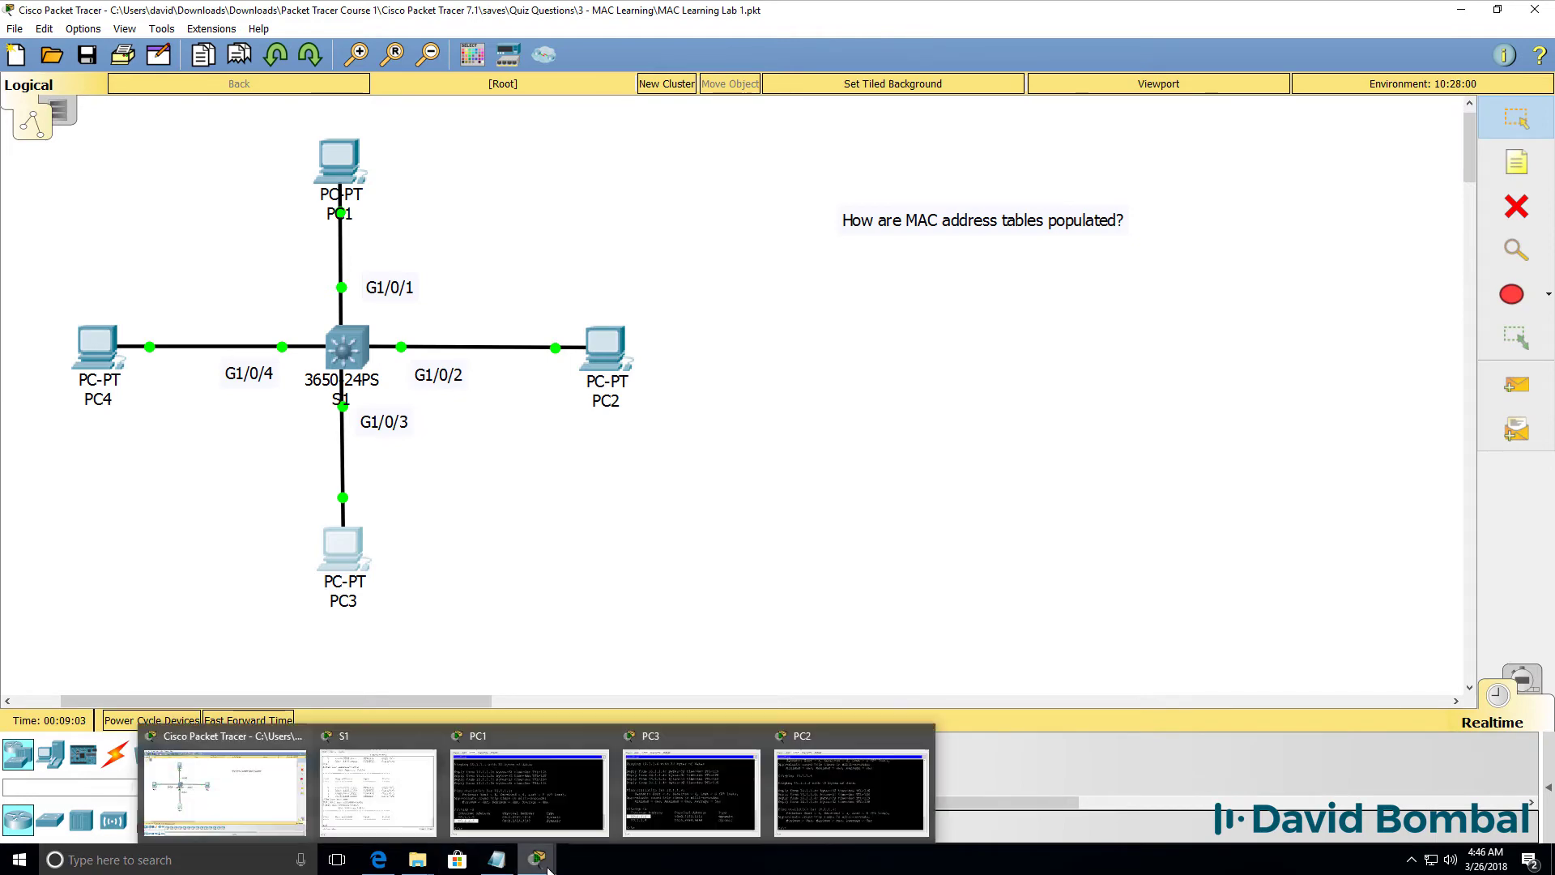
click(543, 795)
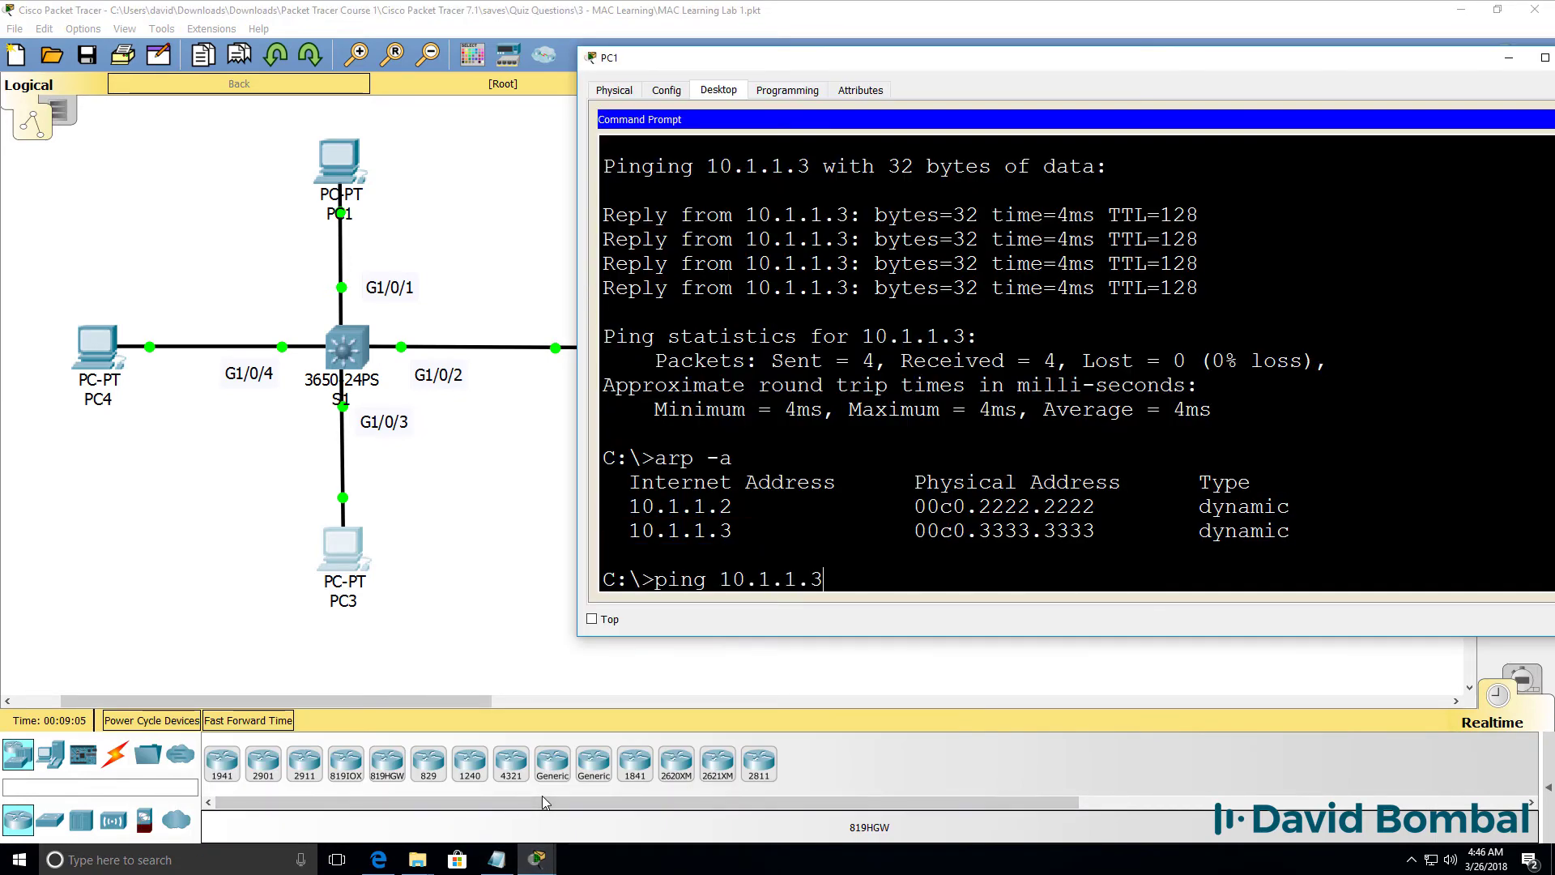
key(Return)
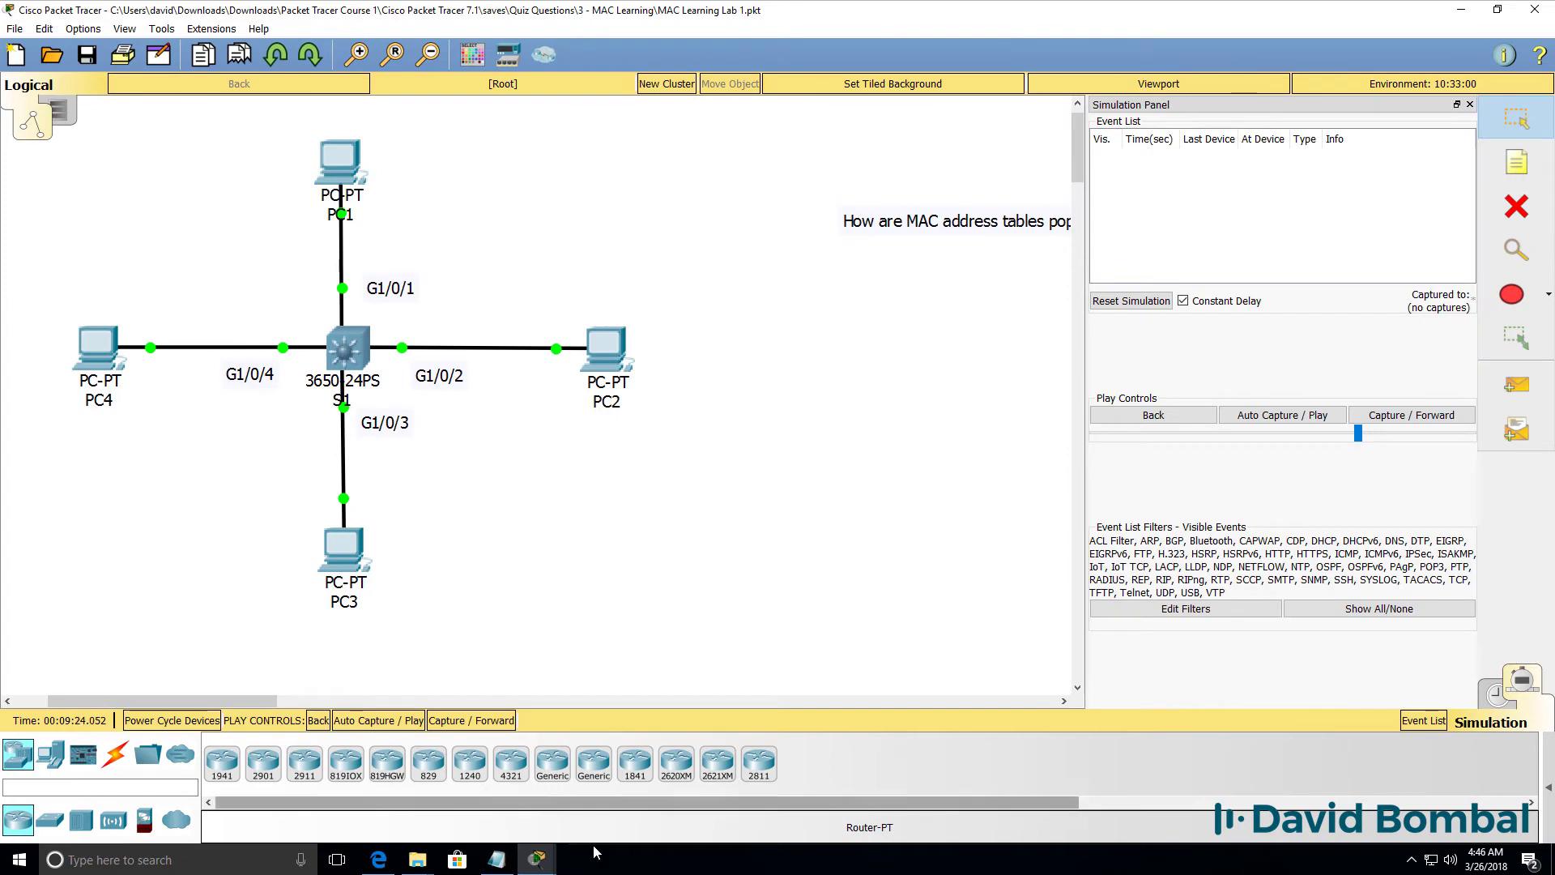
Step: Clear S1's MAC address table again and confirm it is empty
mouse_move(537, 856)
click(399, 781)
key(Up)
key(Up)
key(Return)
Step: Rerun the ping to 10.1.1.3 from PC1's command prompt
key(Up)
key(Up)
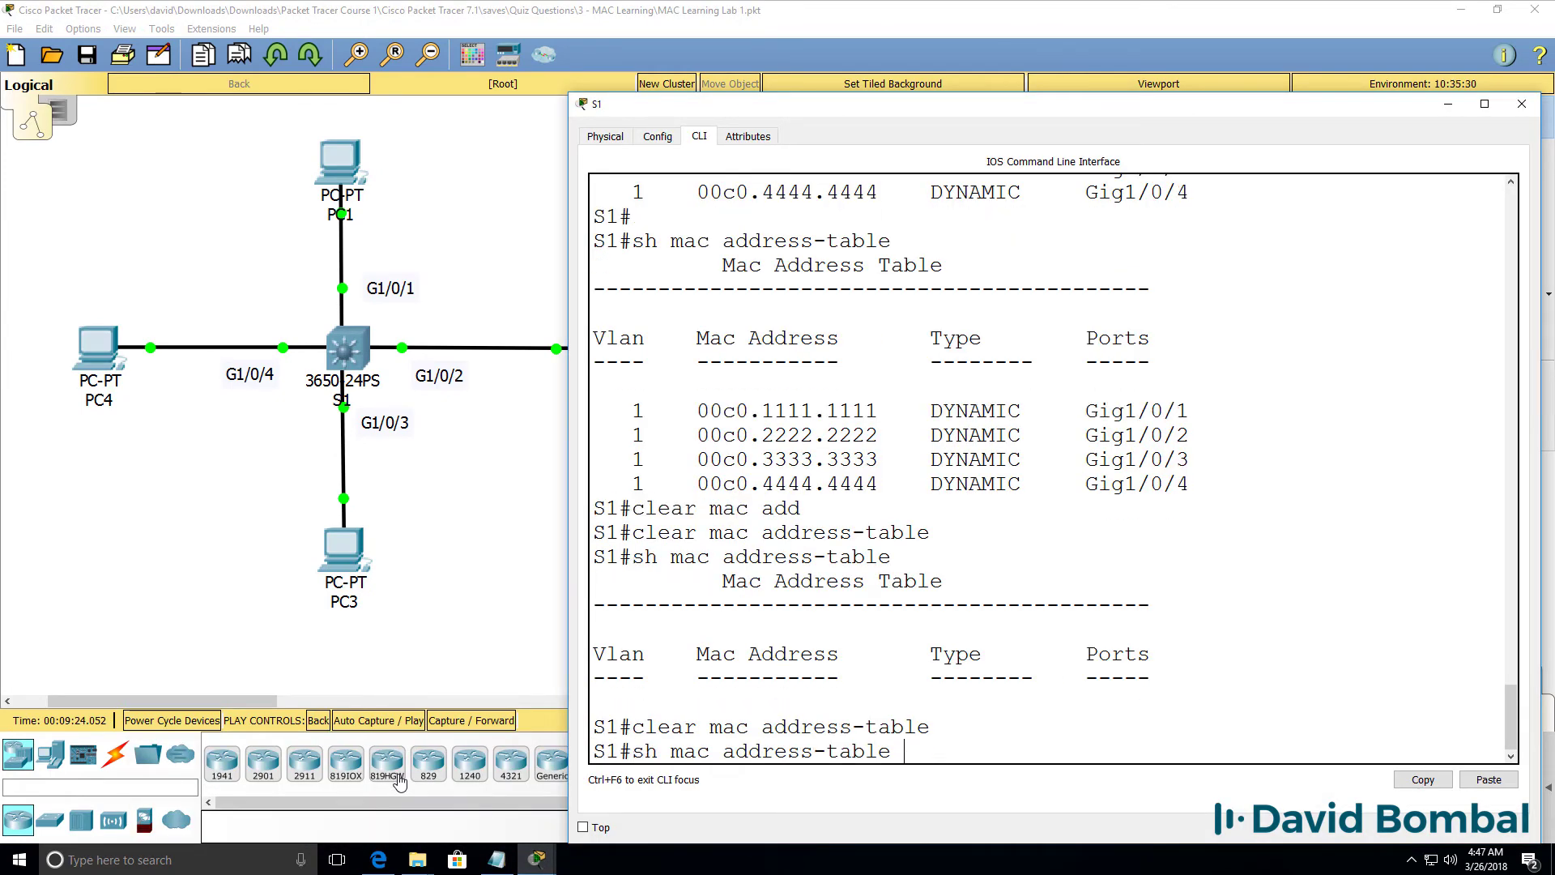
key(Return)
click(546, 862)
click(531, 781)
key(Up)
key(Return)
Step: Step PC1's frame into S1 and its flood, step back, and open the frame's details at S1
click(706, 26)
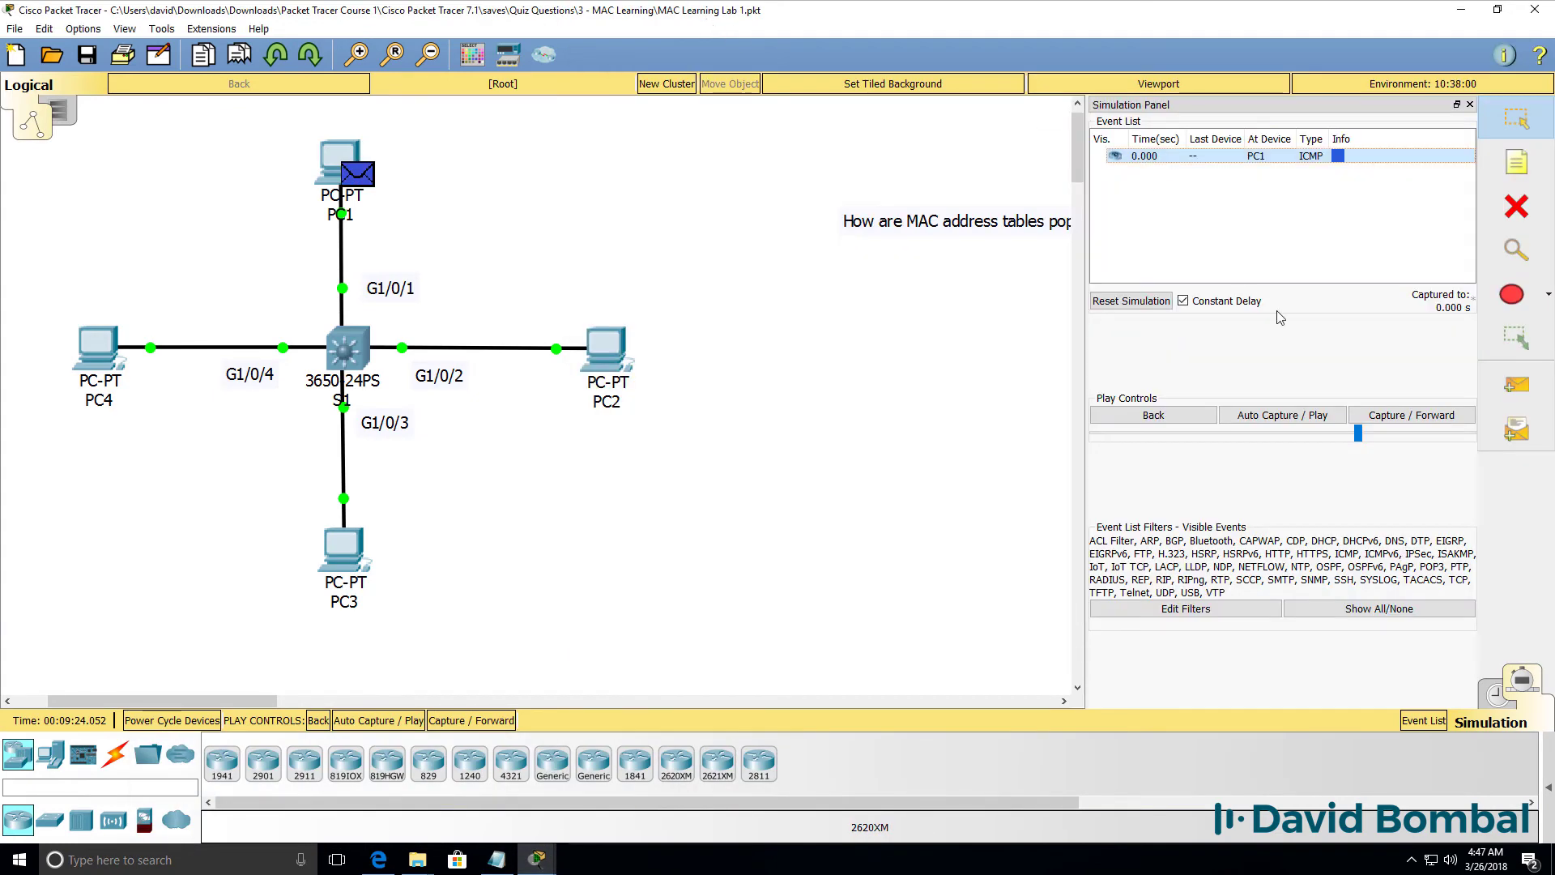
click(1400, 421)
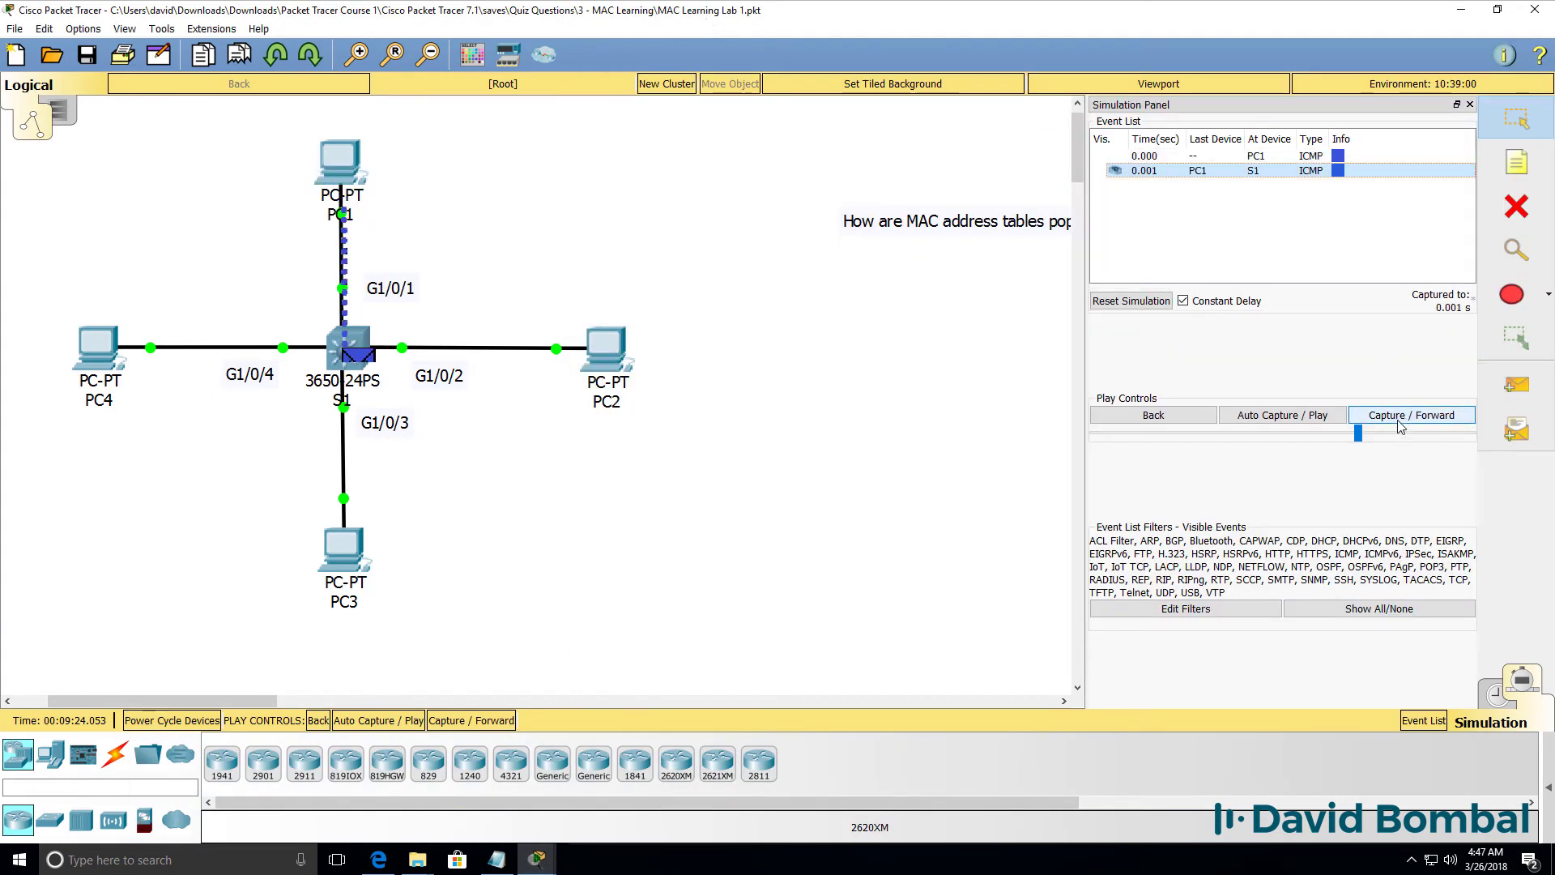
click(1400, 421)
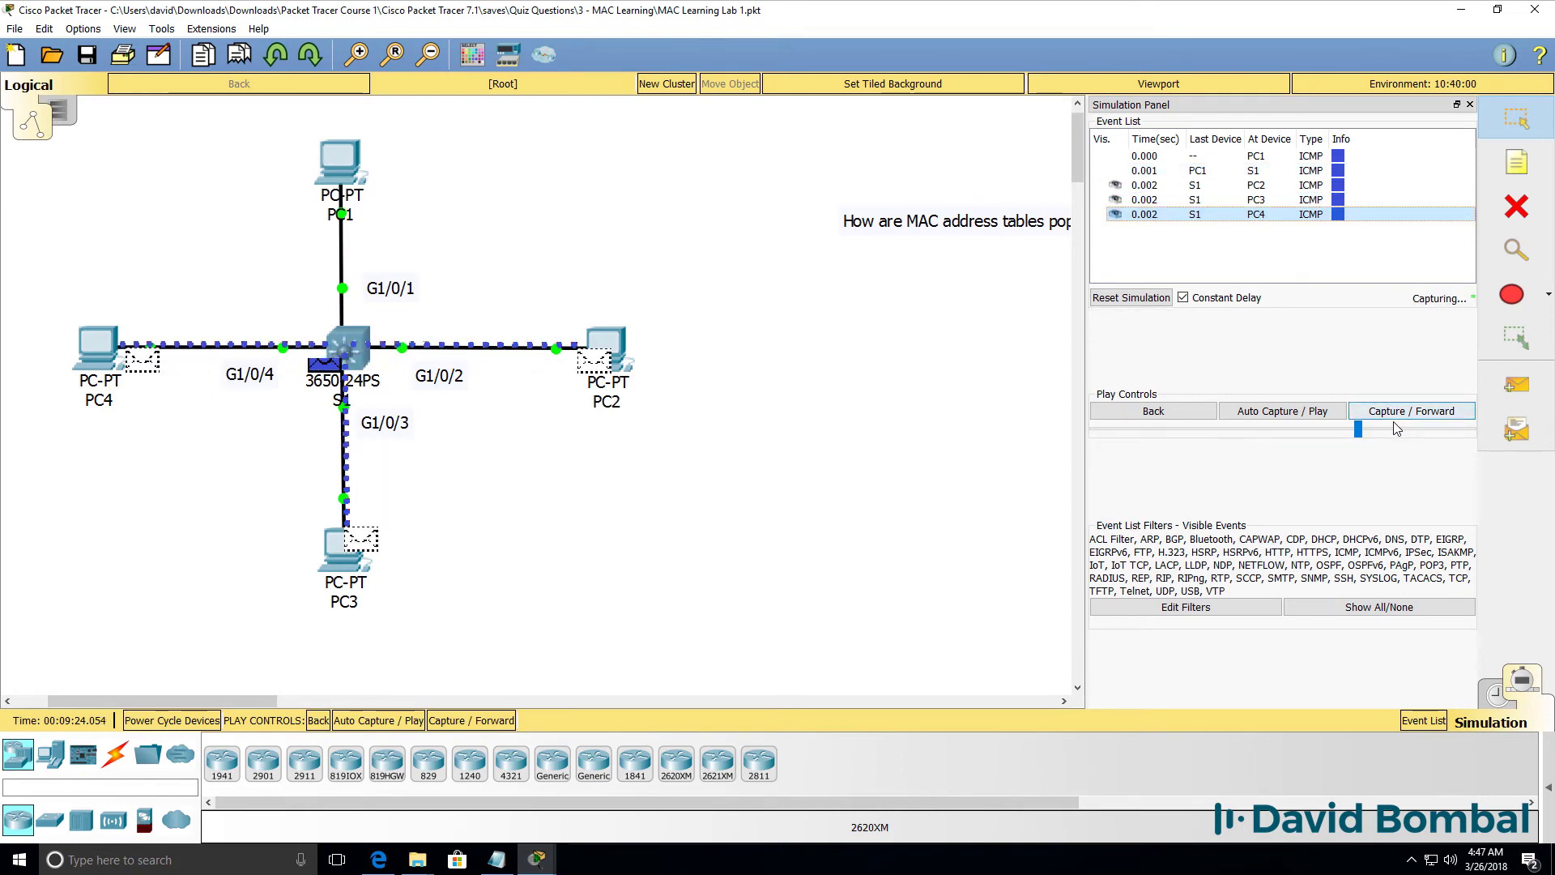
click(1150, 419)
click(354, 361)
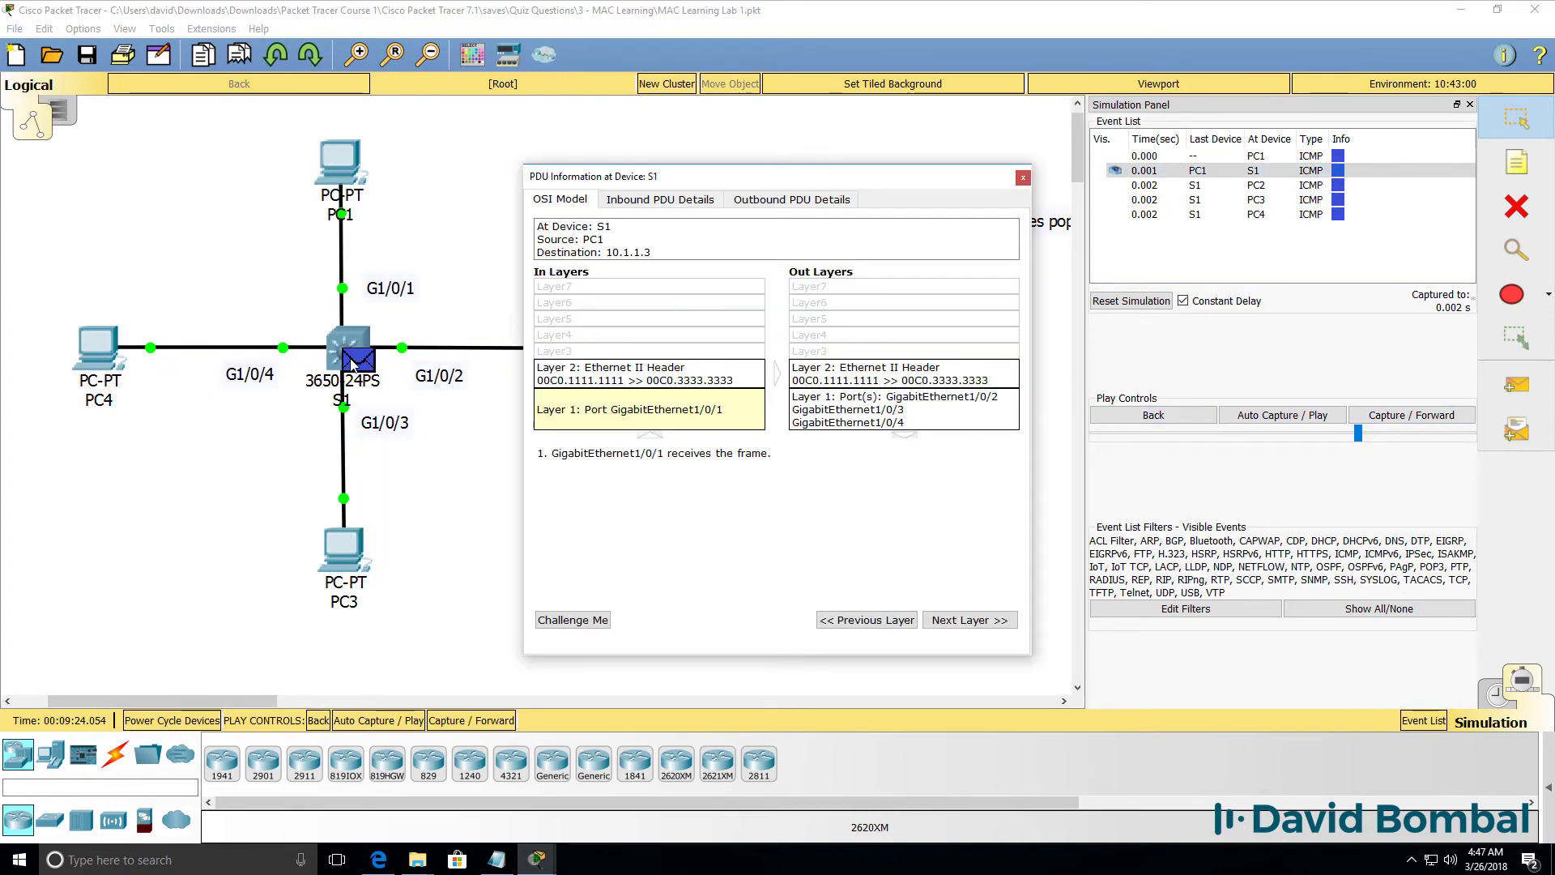
Step: Inspect the Inbound PDU Details, highlighting the destination MAC field, then close the dialog
click(662, 201)
drag(1031, 279, 1508, 279)
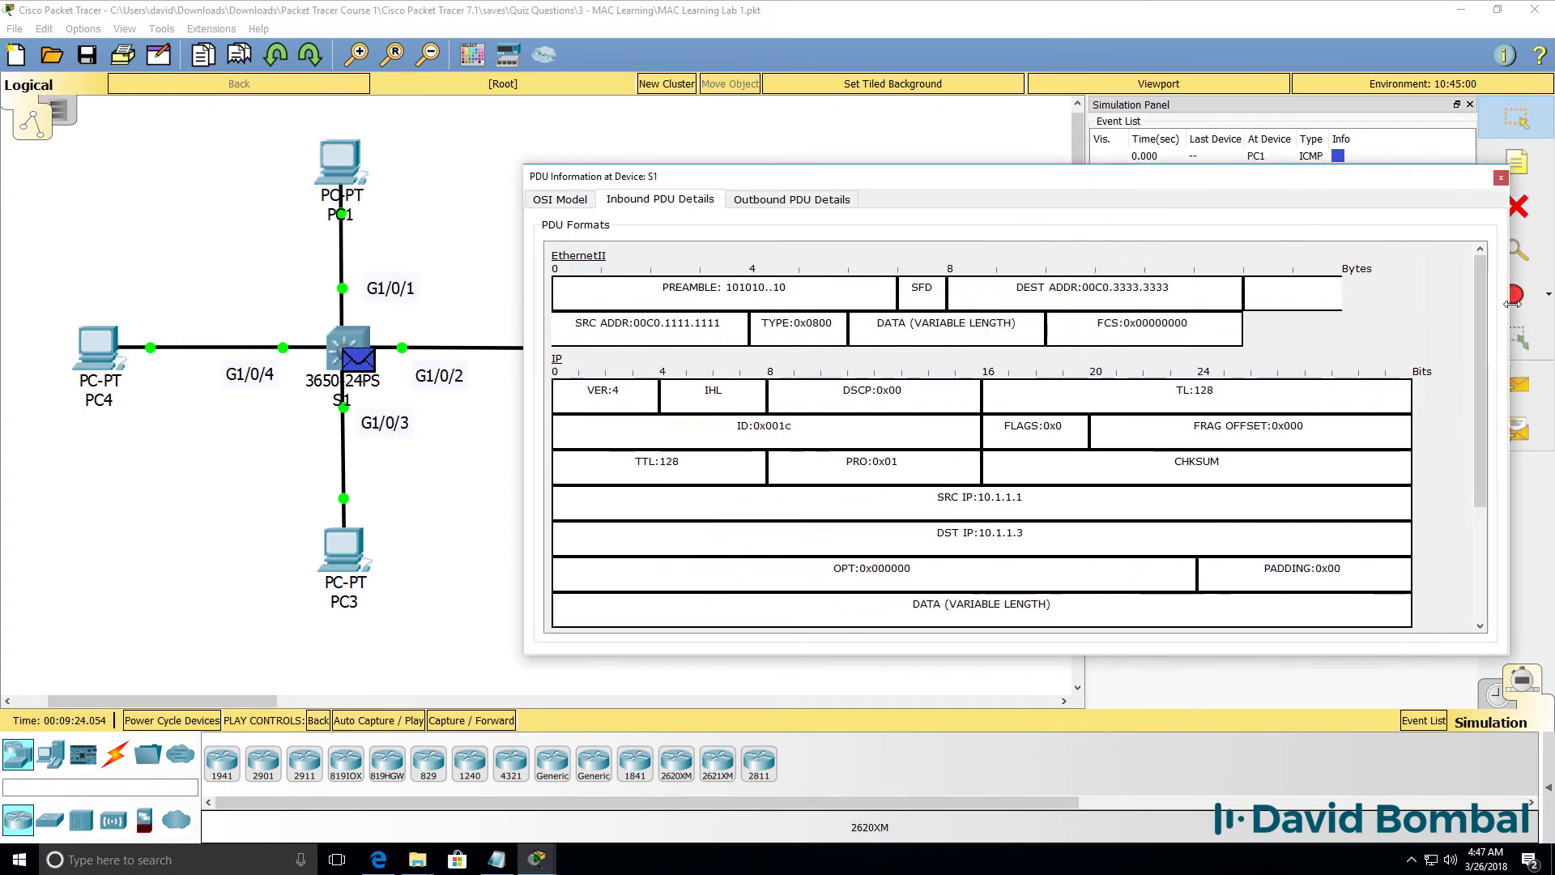
triple_click(1207, 296)
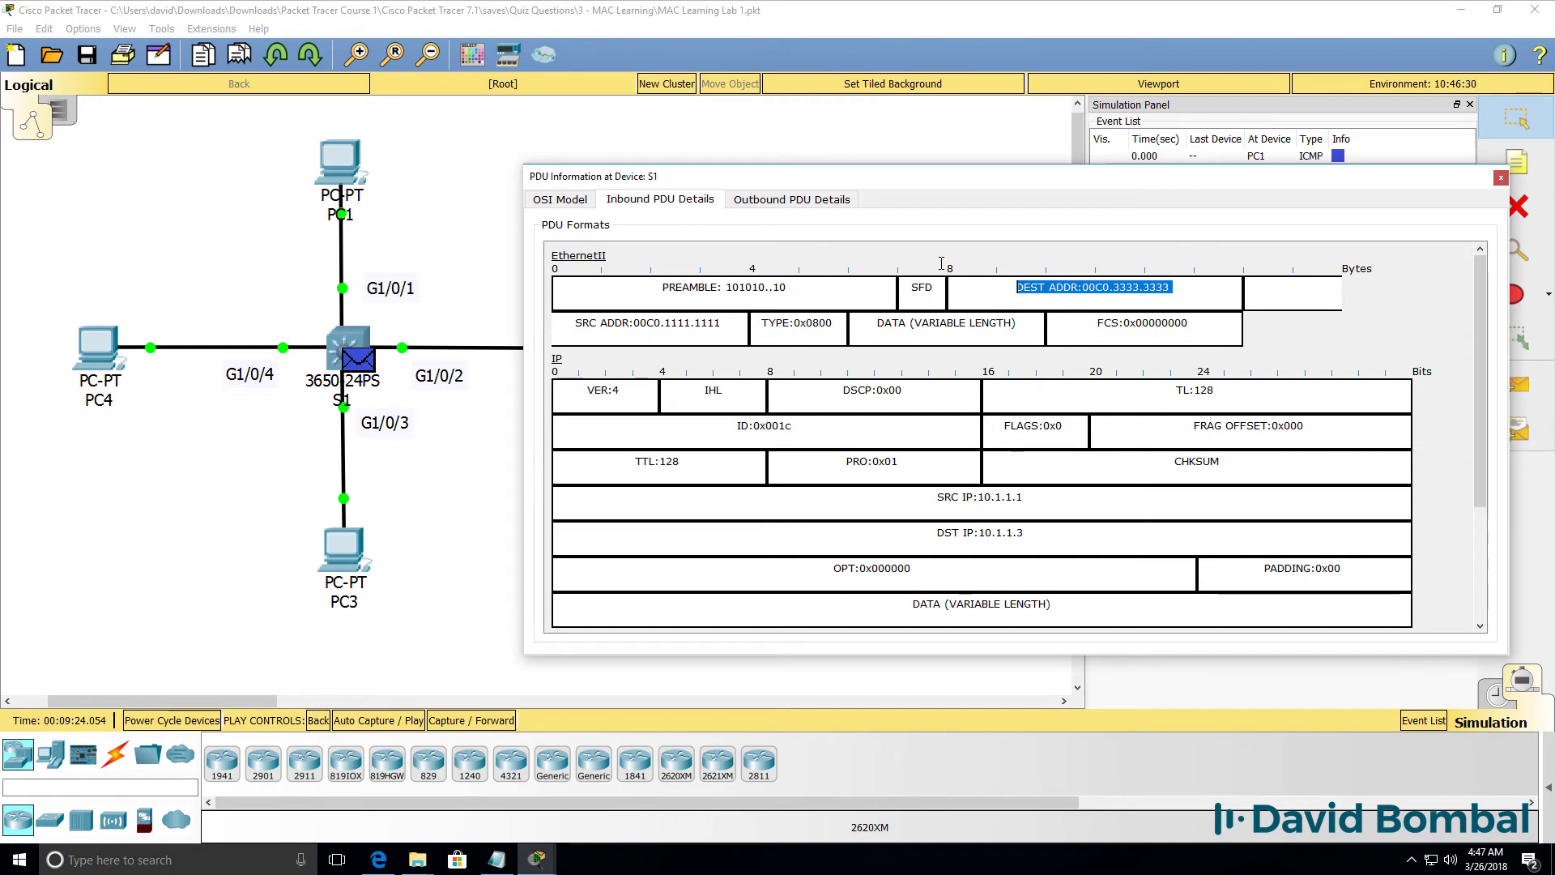
click(1500, 178)
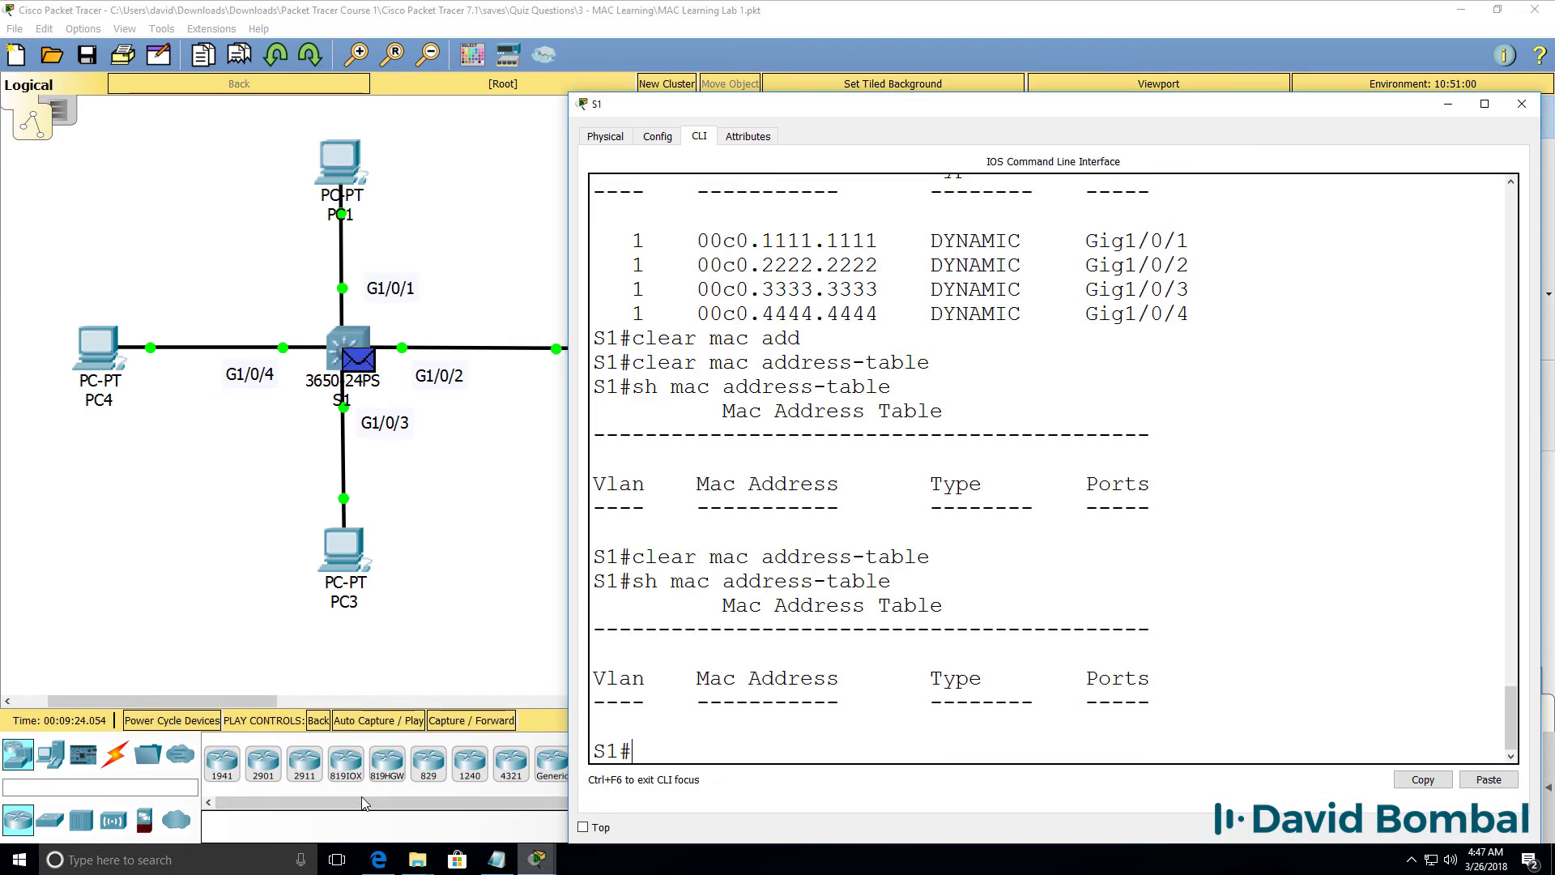
Step: Run 'sh mac address-table' on S1 showing 00c0.1111.1111 learned on Gig1/0/1
text(sh mac address-table)
key(Return)
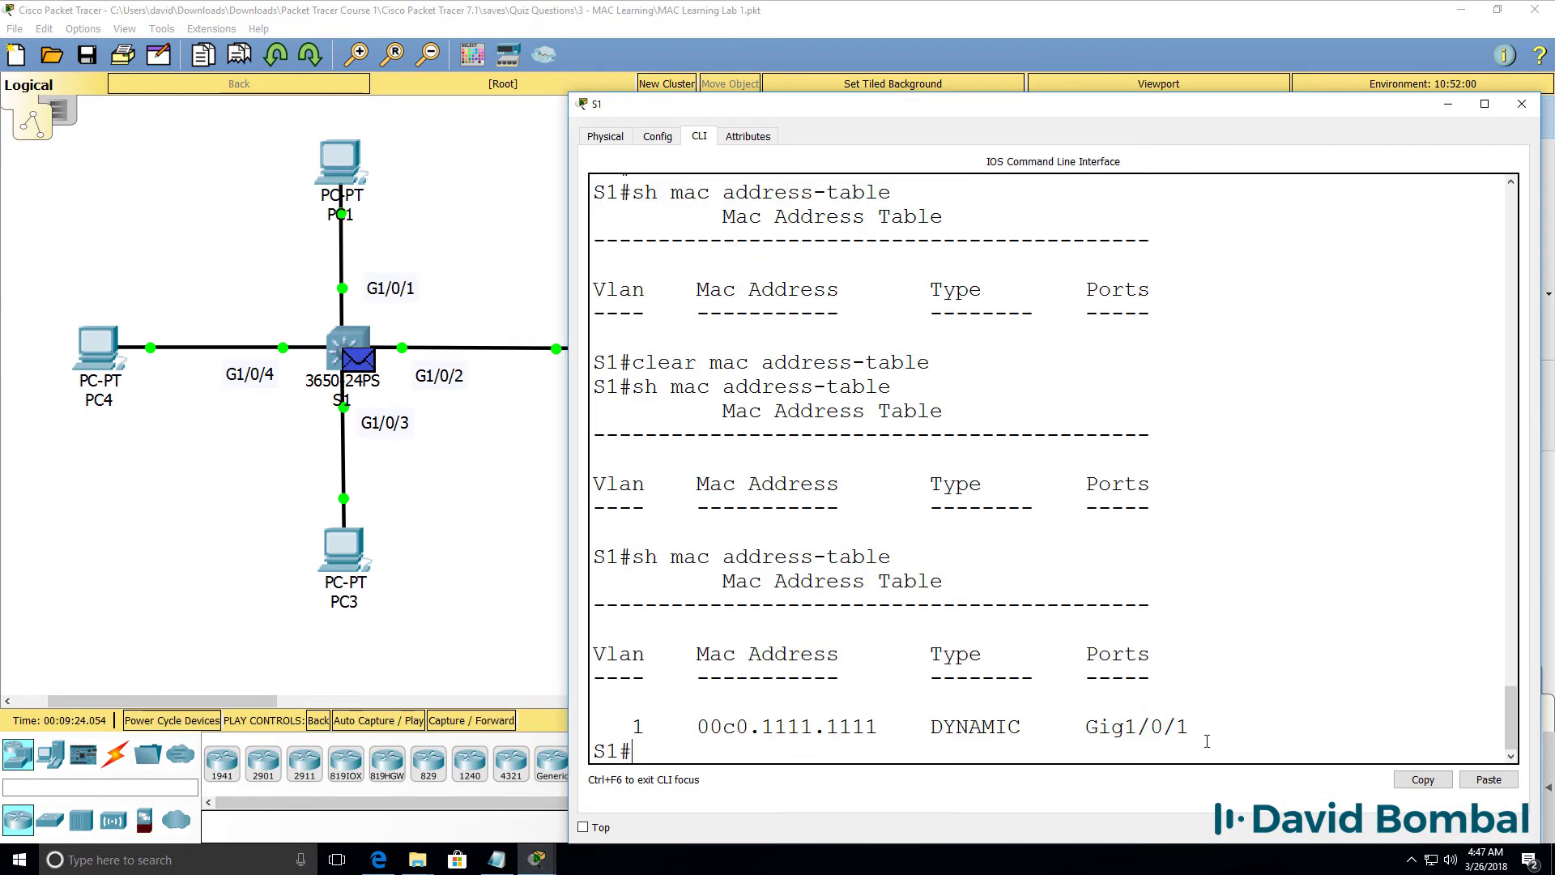
drag(1206, 741, 469, 625)
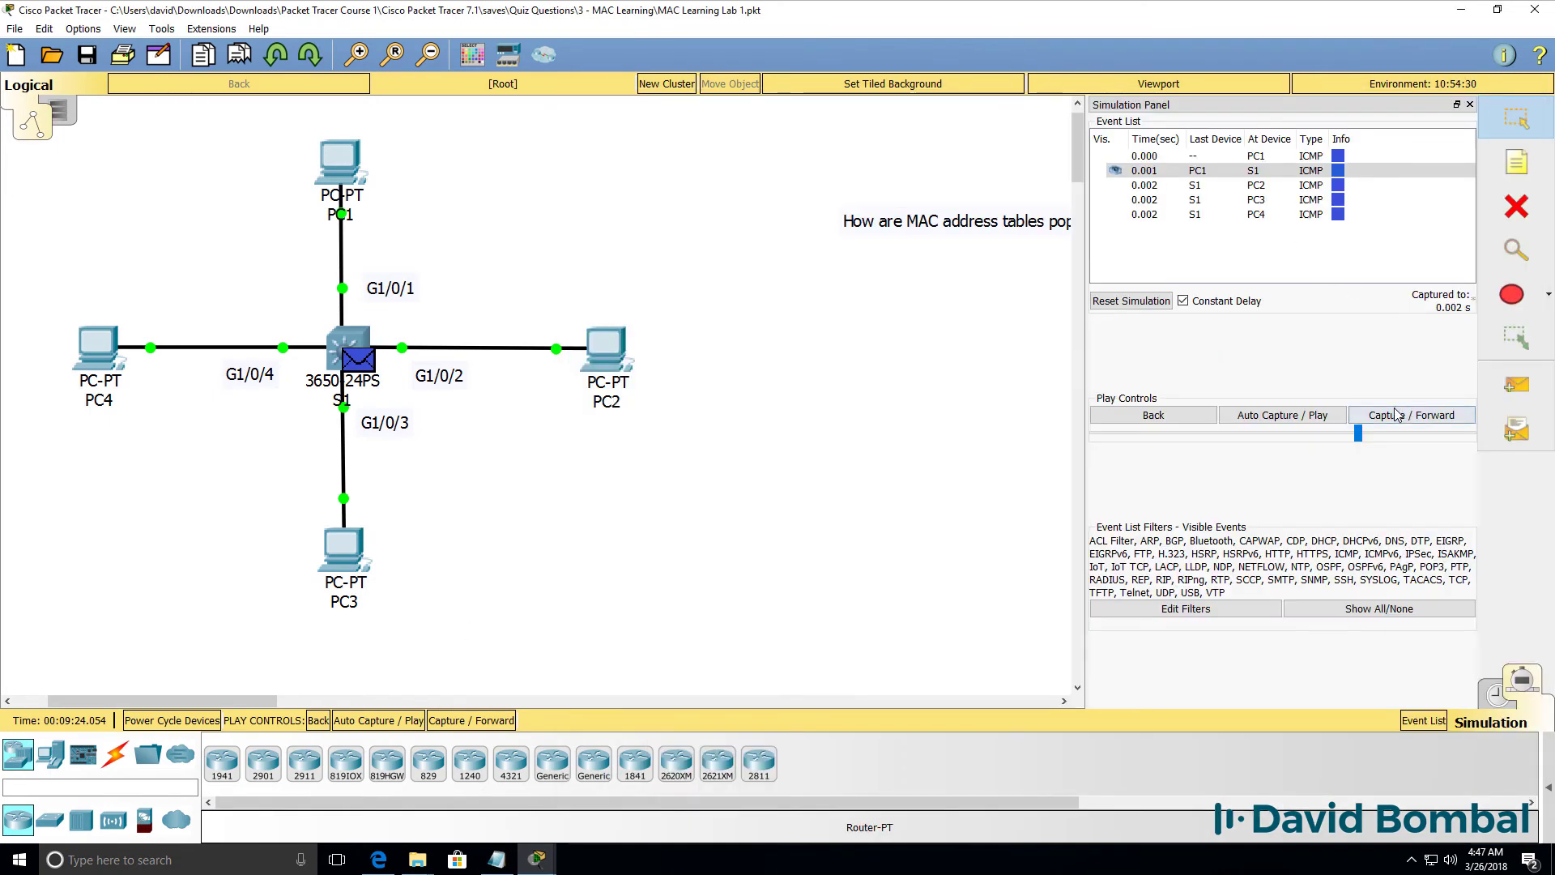
Step: Step PC3's reply through S1 to PC1, with S1 now listing two learned MAC entries
click(1393, 416)
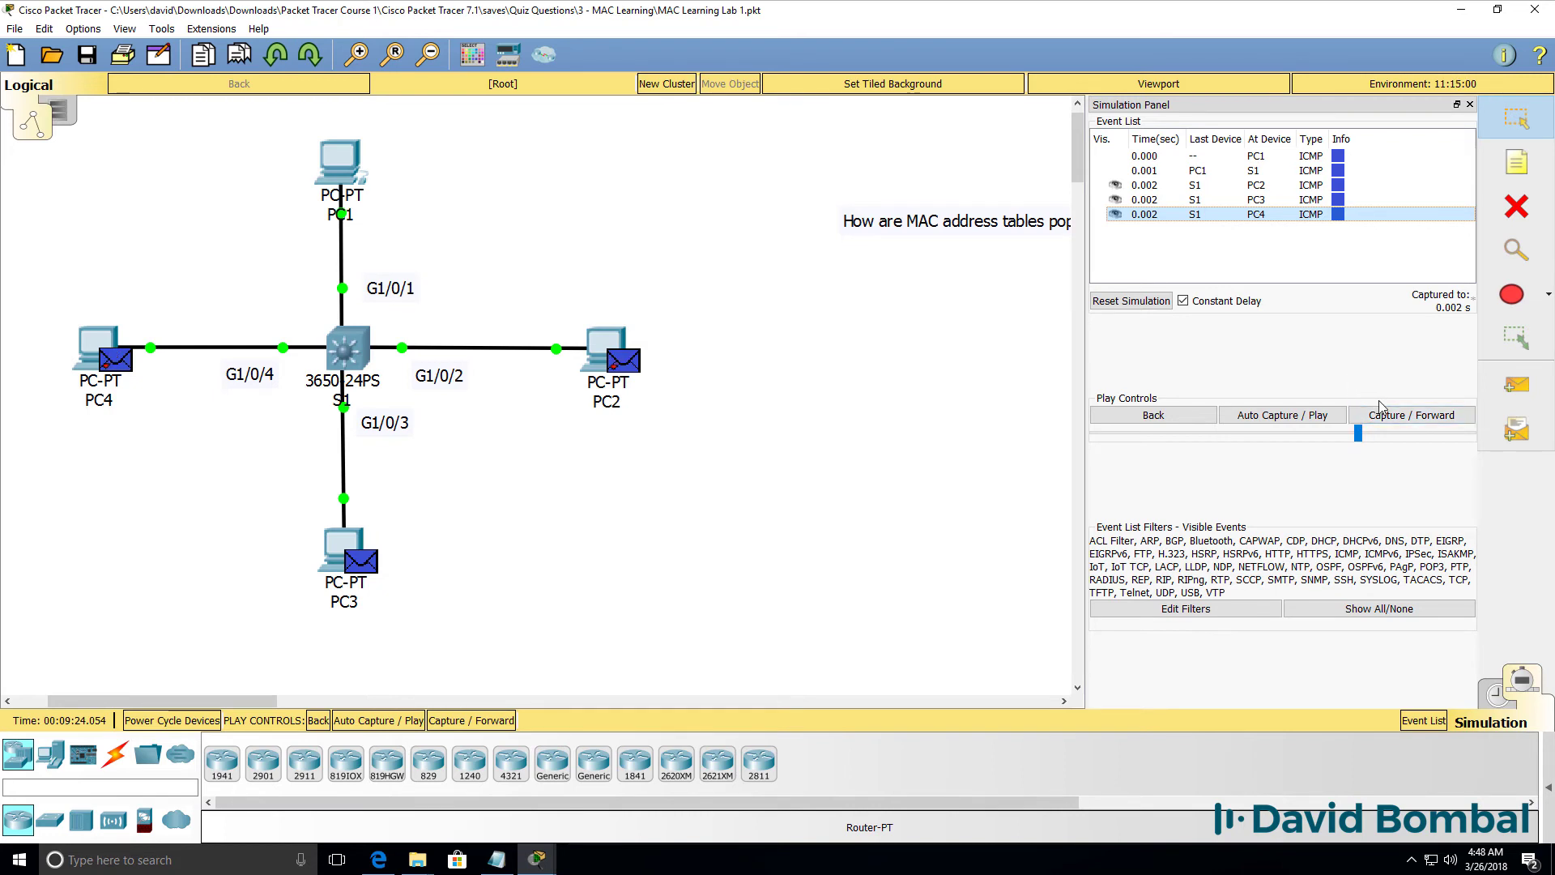
click(1383, 418)
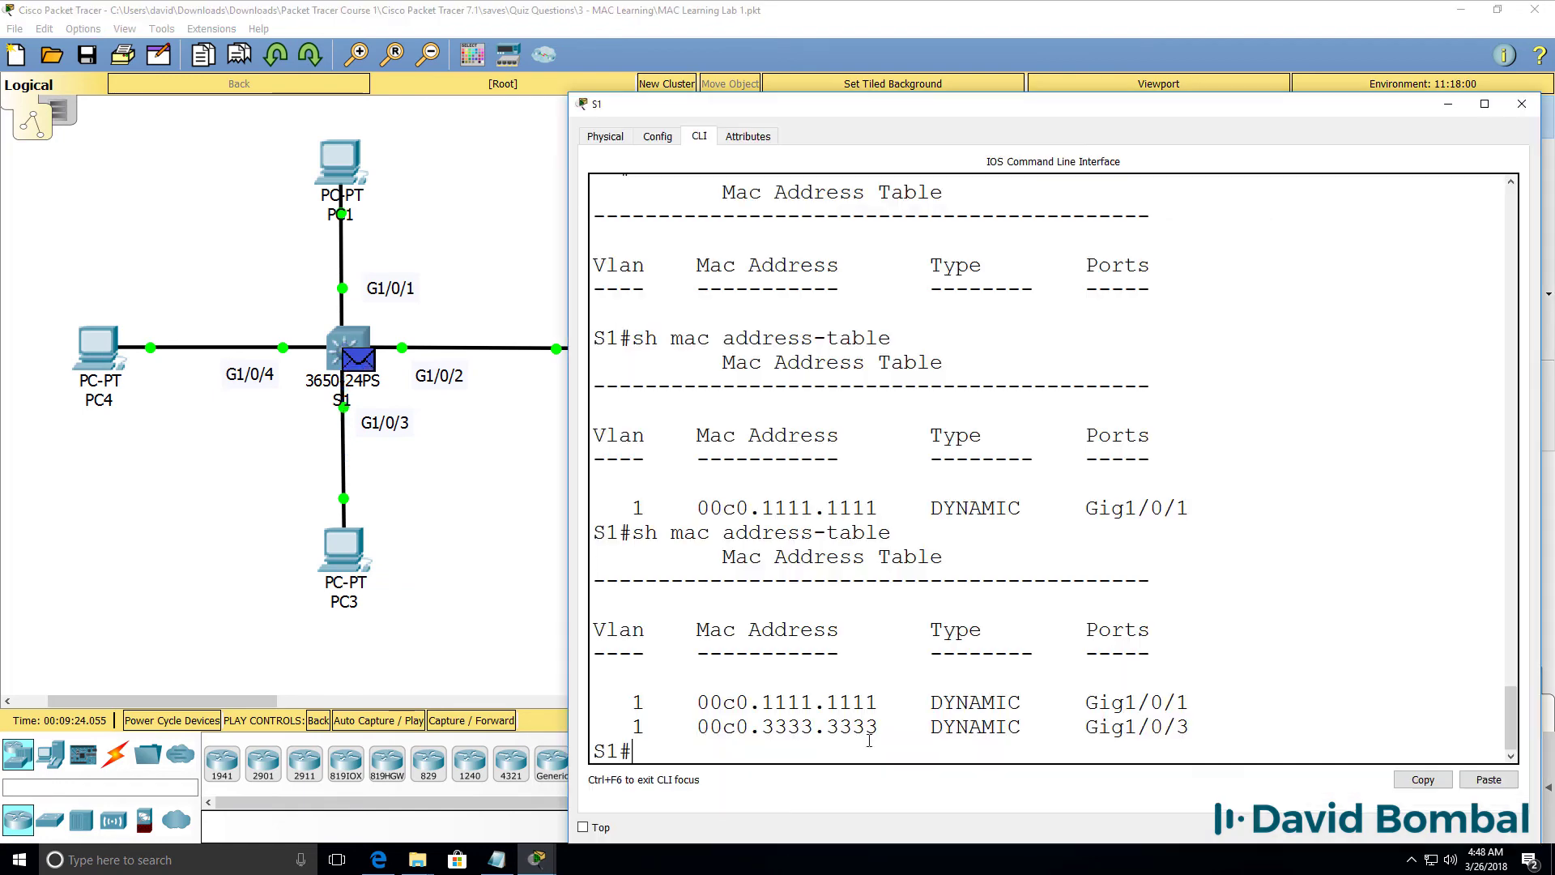
drag(891, 726, 588, 686)
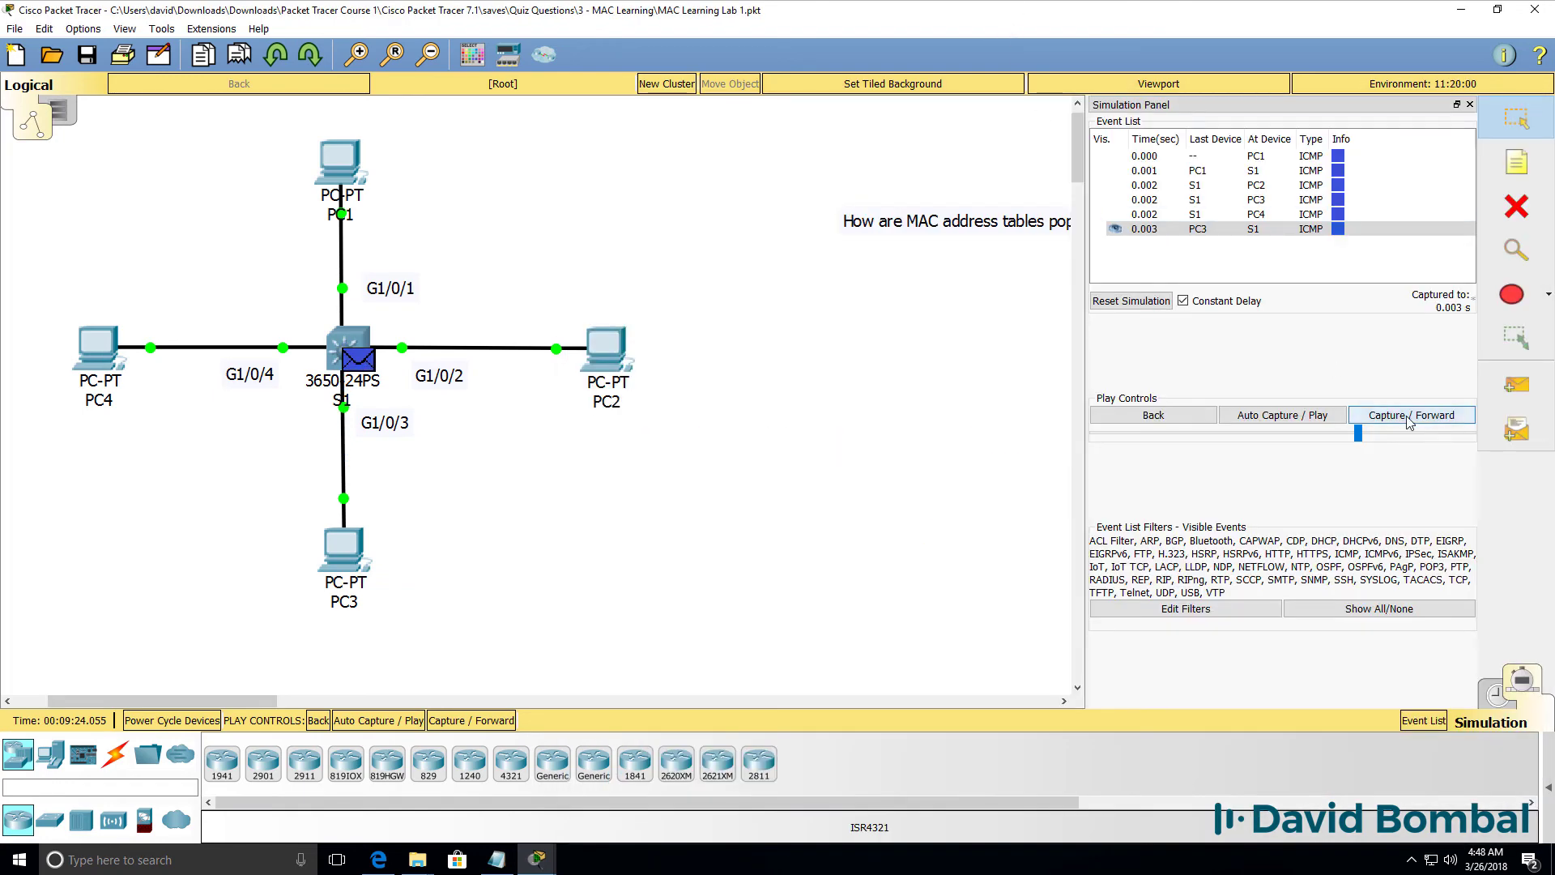
click(1409, 415)
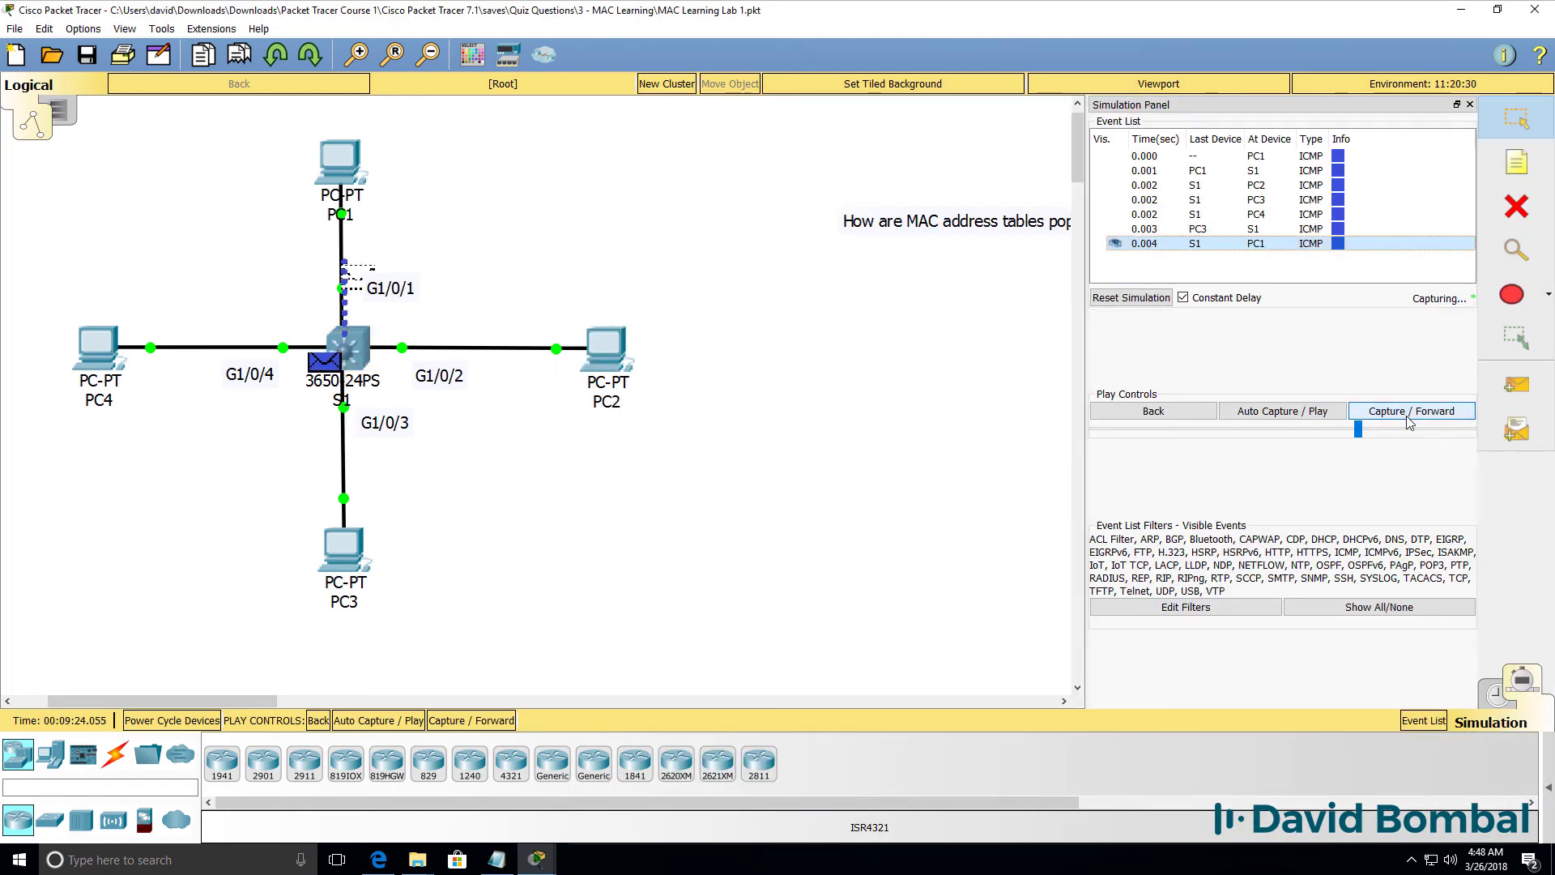
Step: Step the following PC1–PC3 echoes and replies through S1 up to 2.015 s, then open PC2's command prompt
click(1409, 415)
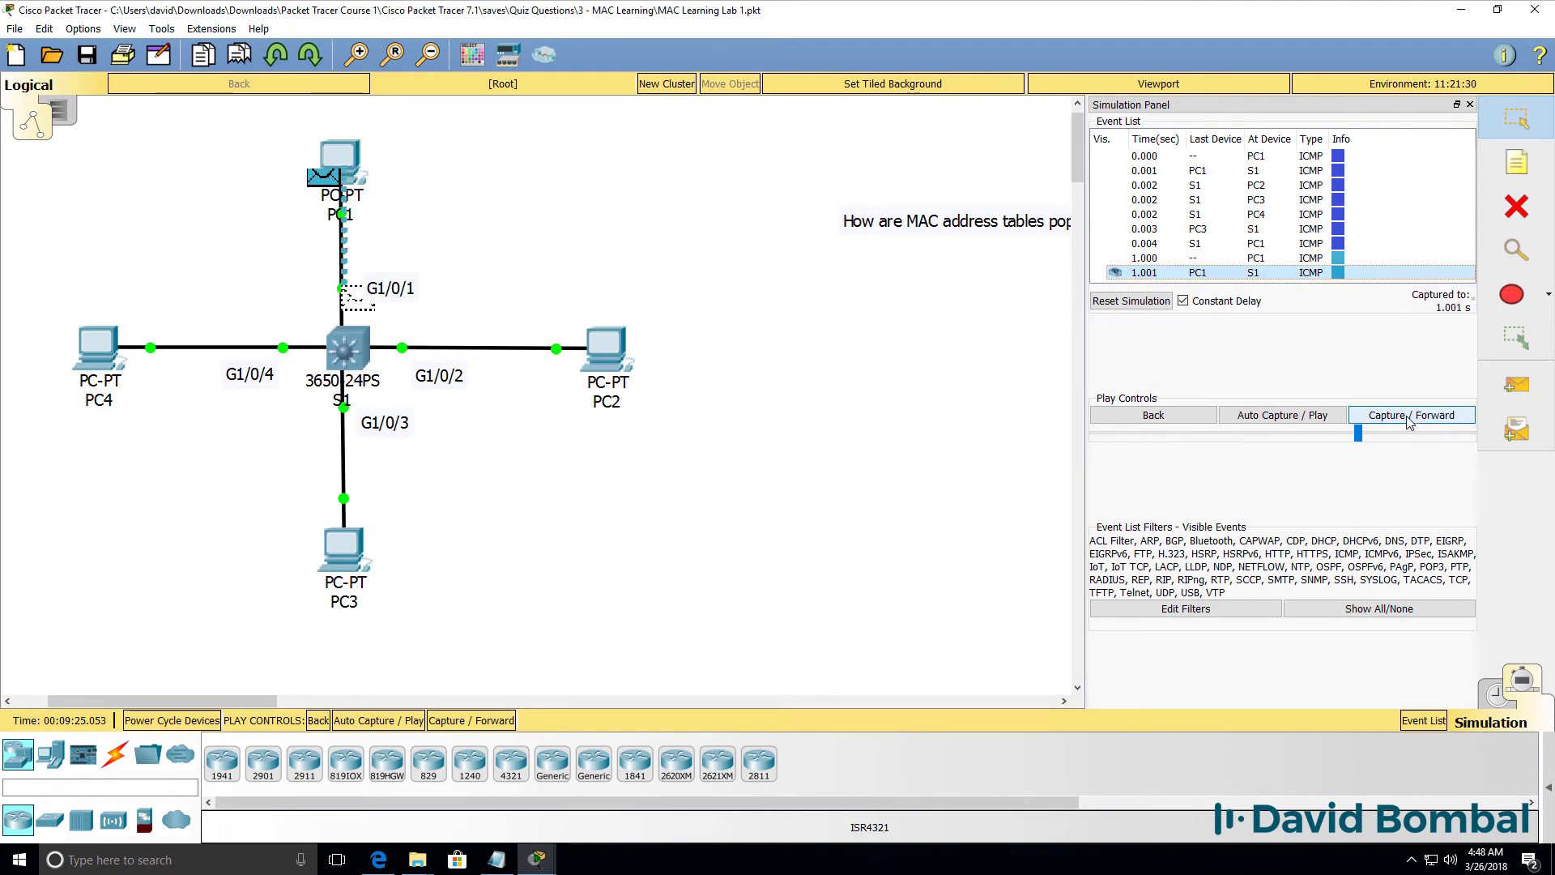
click(1409, 415)
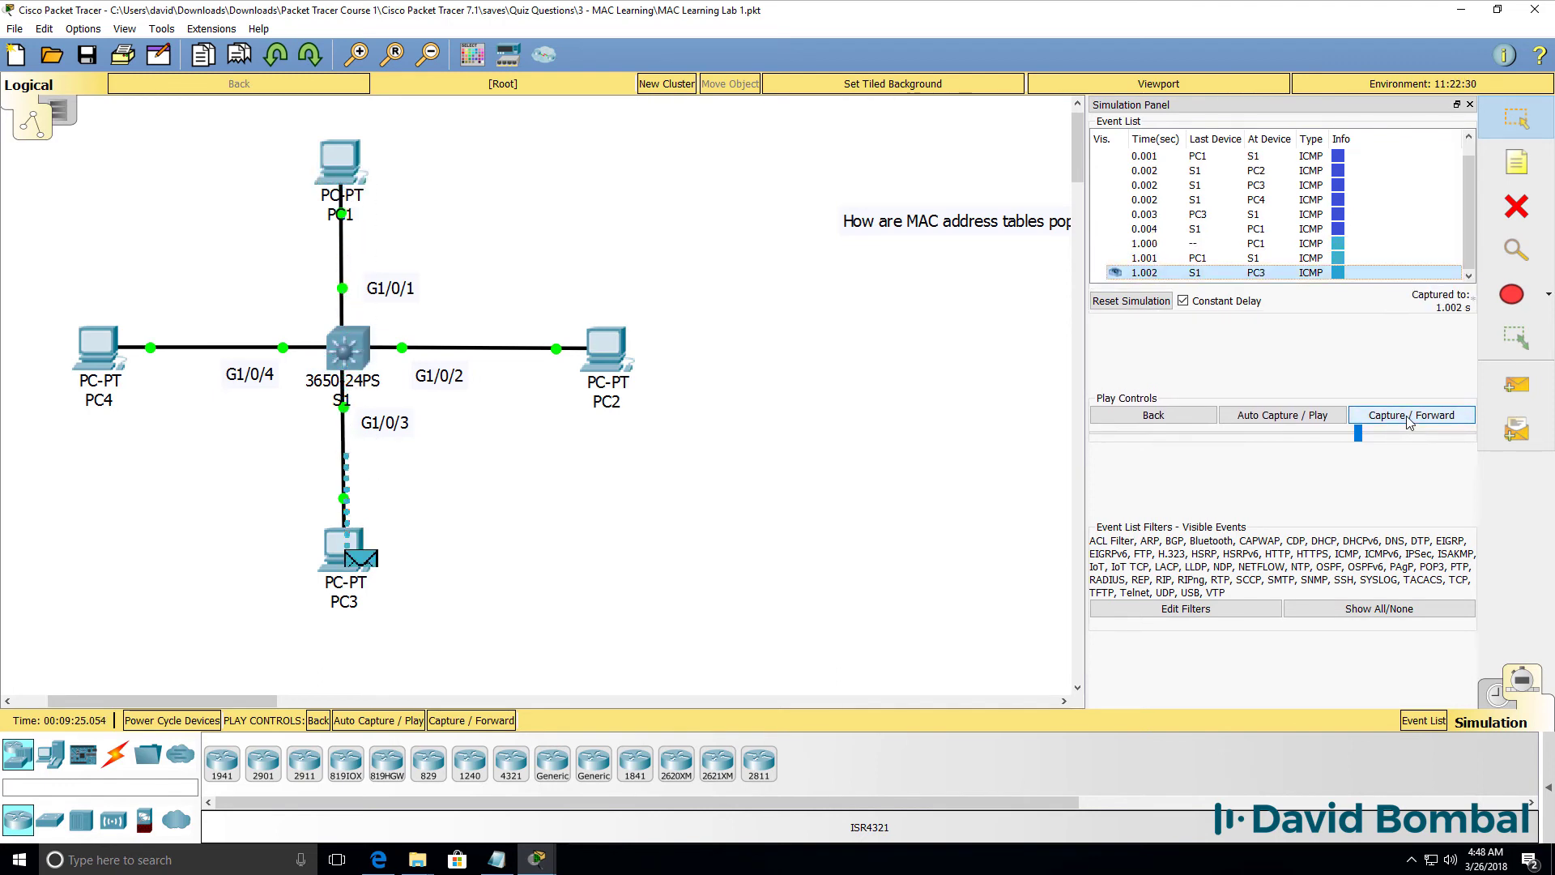
click(1409, 415)
click(1409, 415)
click(1409, 413)
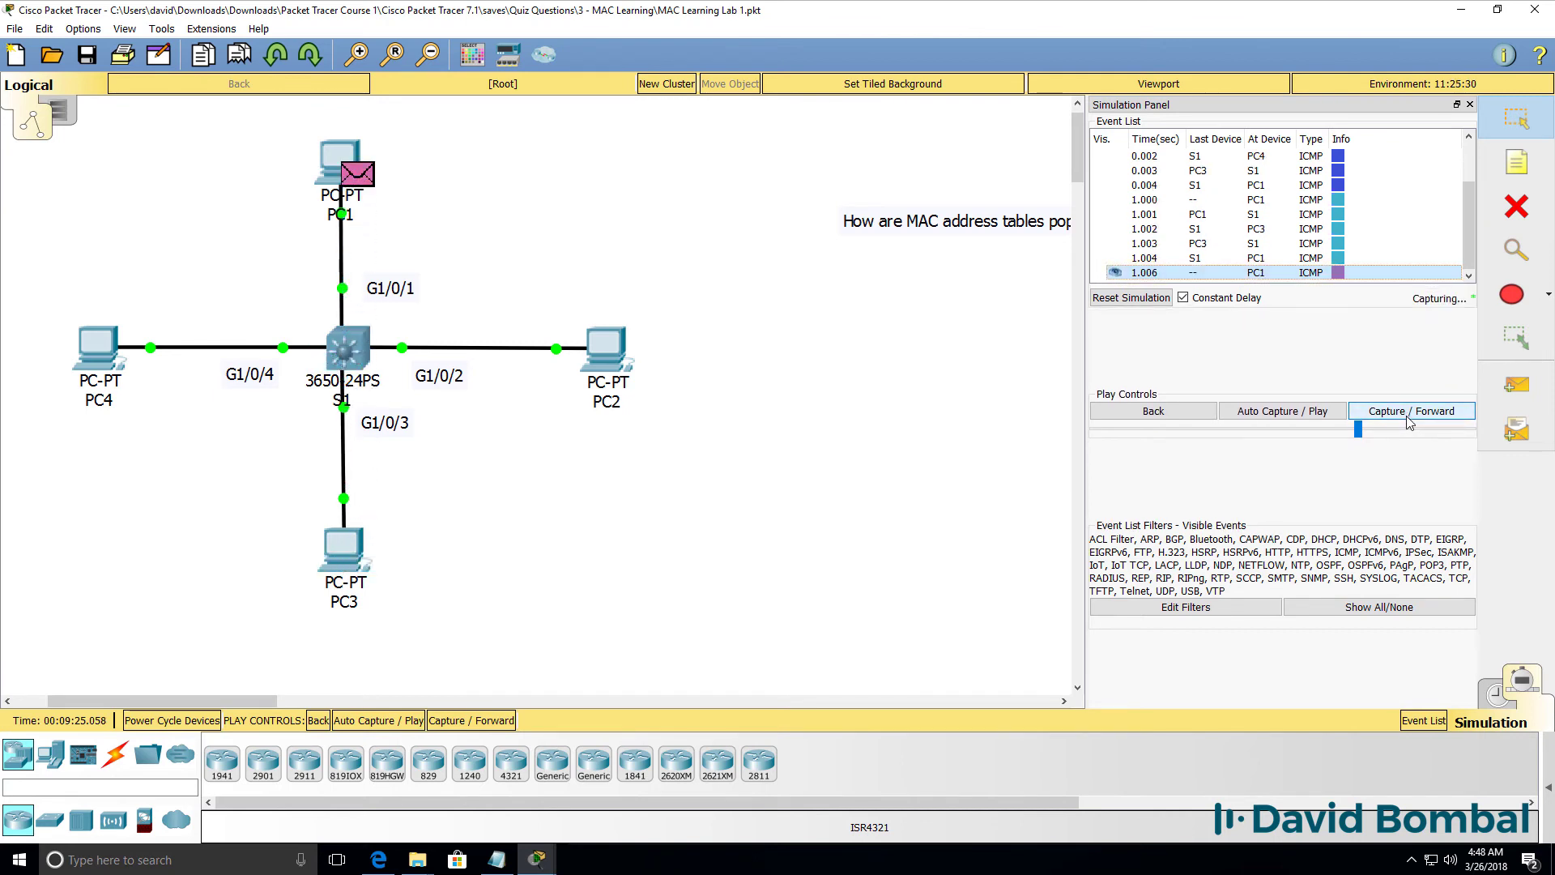
click(1407, 417)
click(1407, 417)
click(1407, 413)
click(1407, 413)
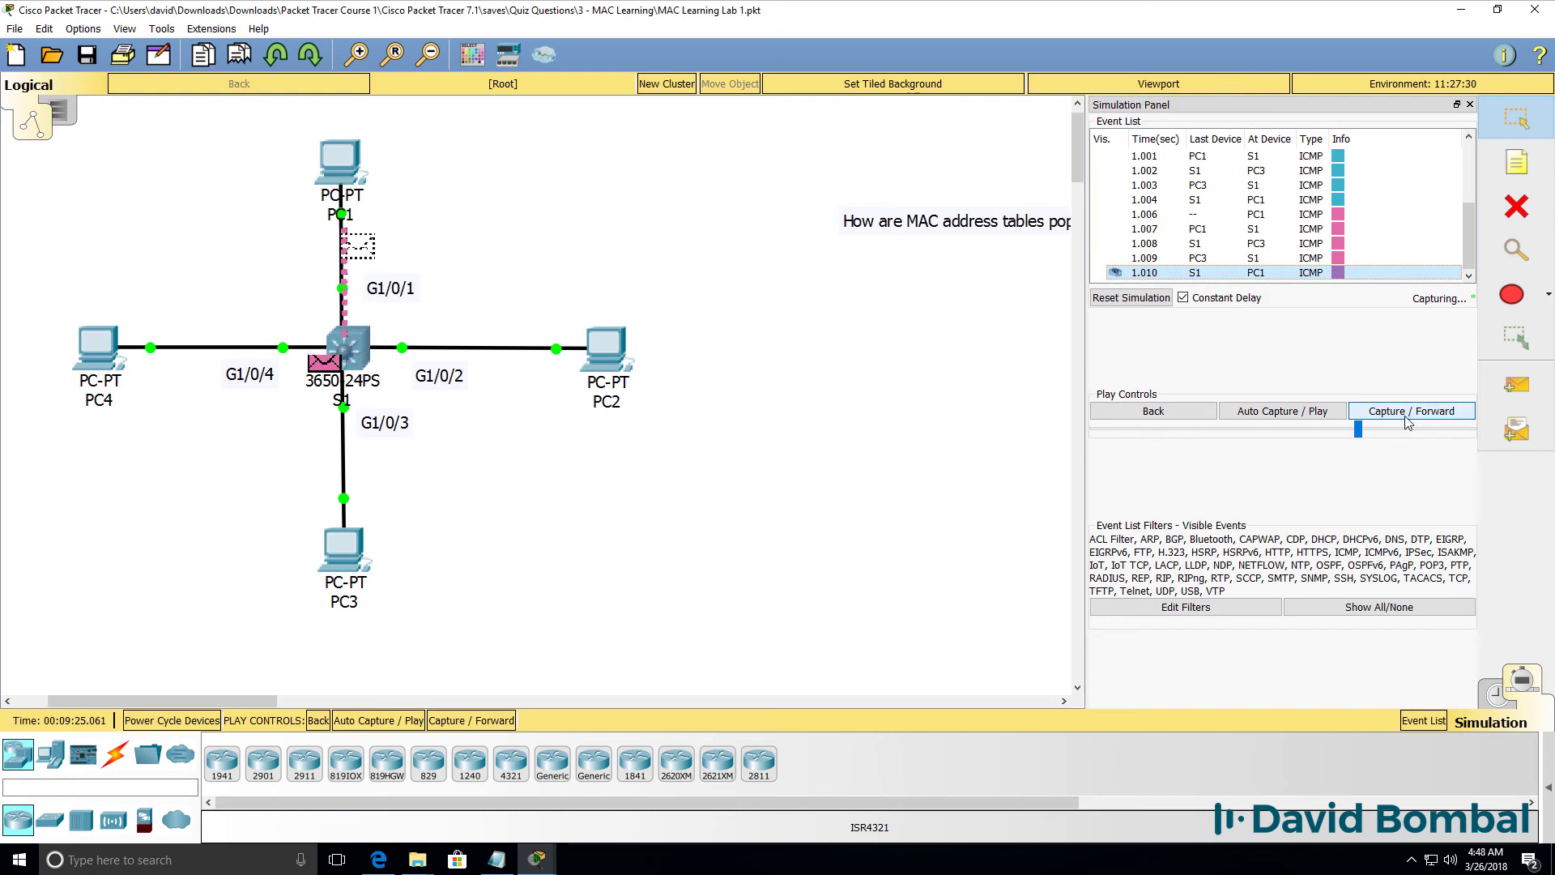
click(1407, 415)
click(1407, 415)
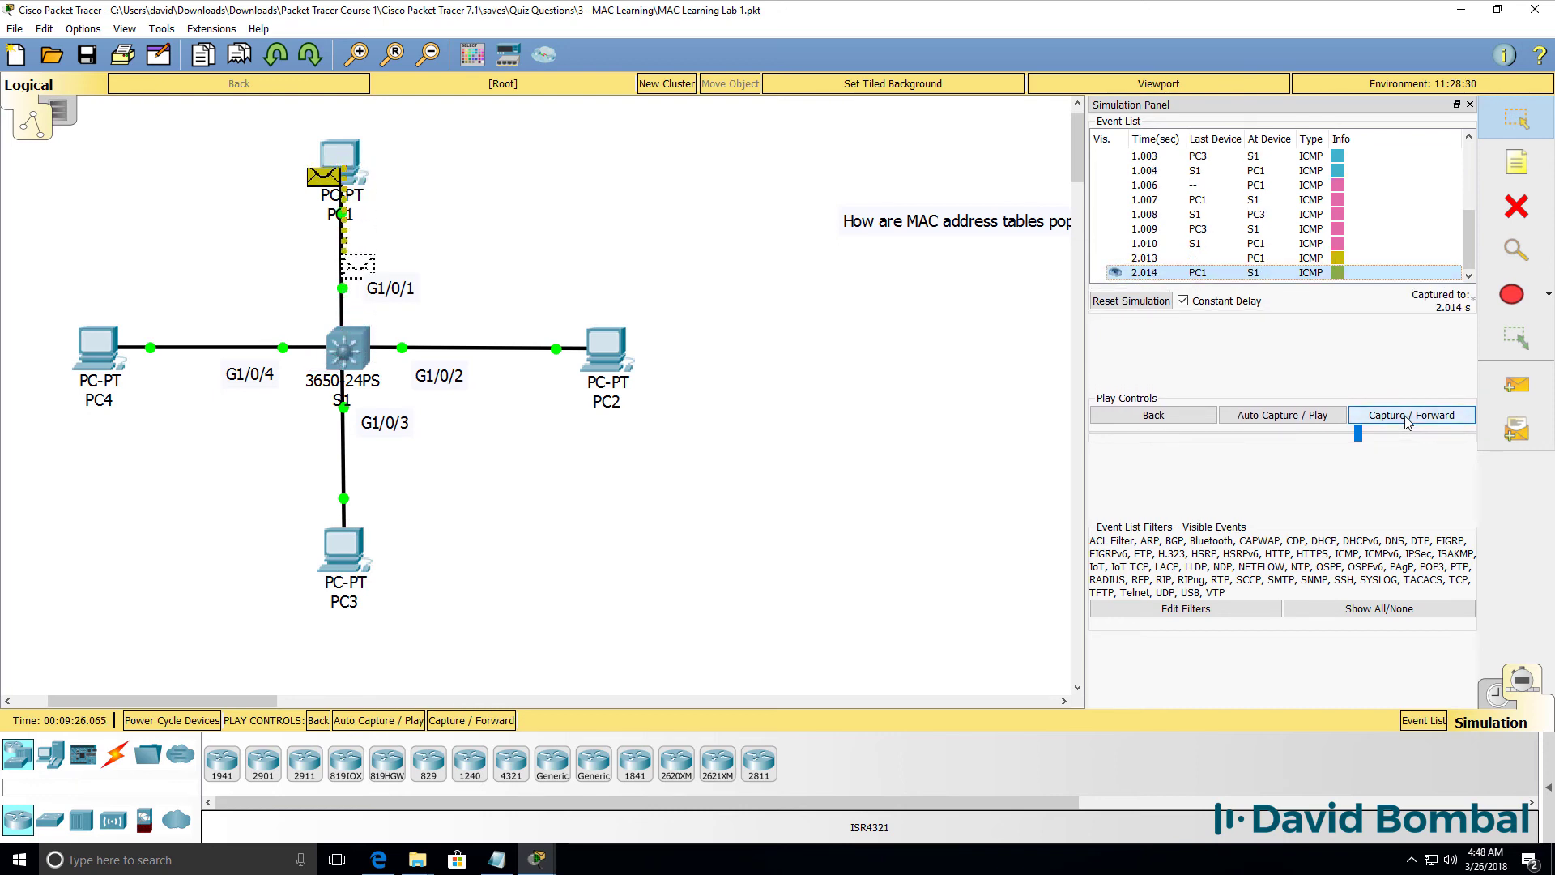
click(1405, 417)
click(1406, 417)
click(1406, 417)
click(599, 350)
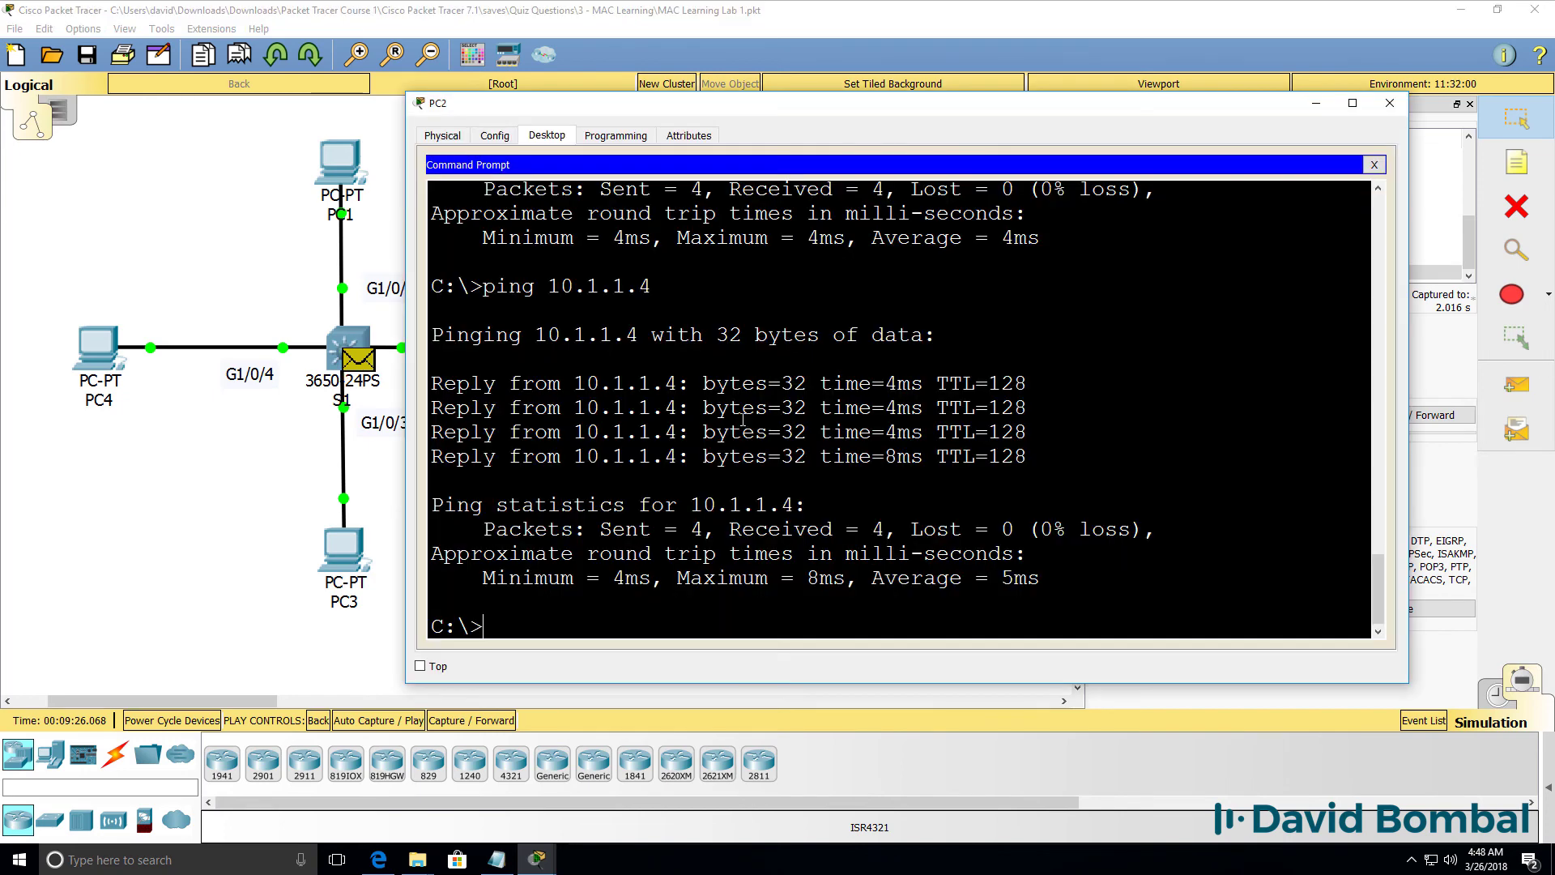
Step: Recall the ping to 10.1.1.4 on PC2 and recheck S1's MAC address table
key(Up)
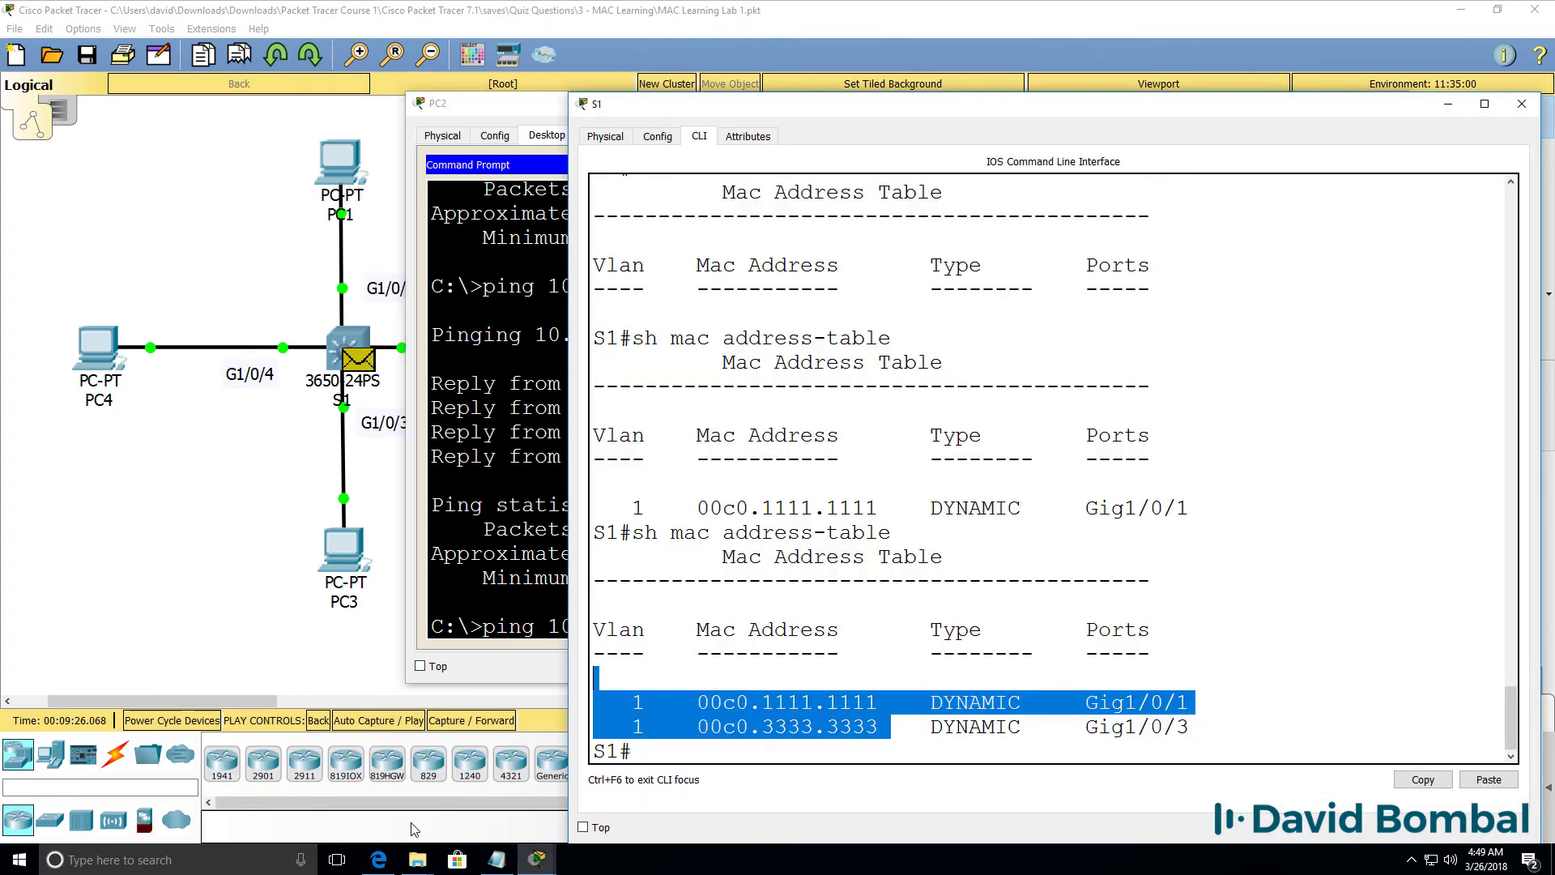
click(616, 798)
key(Up)
key(Return)
drag(1251, 726, 576, 528)
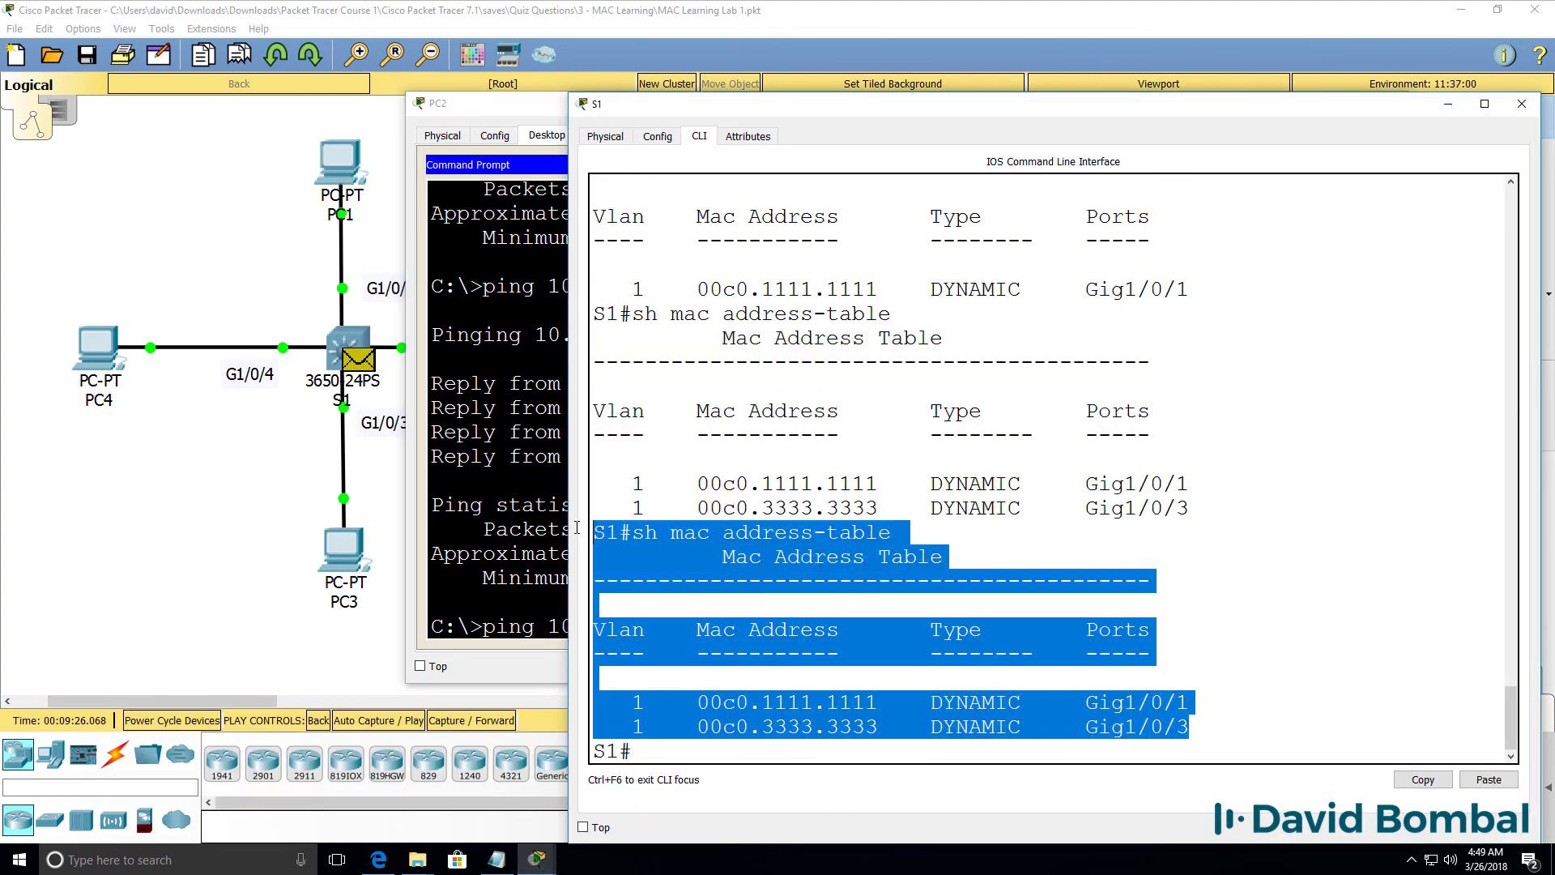
Step: Start PC2's ping to 10.1.1.4 and step its first frame toward S1
click(501, 459)
key(Return)
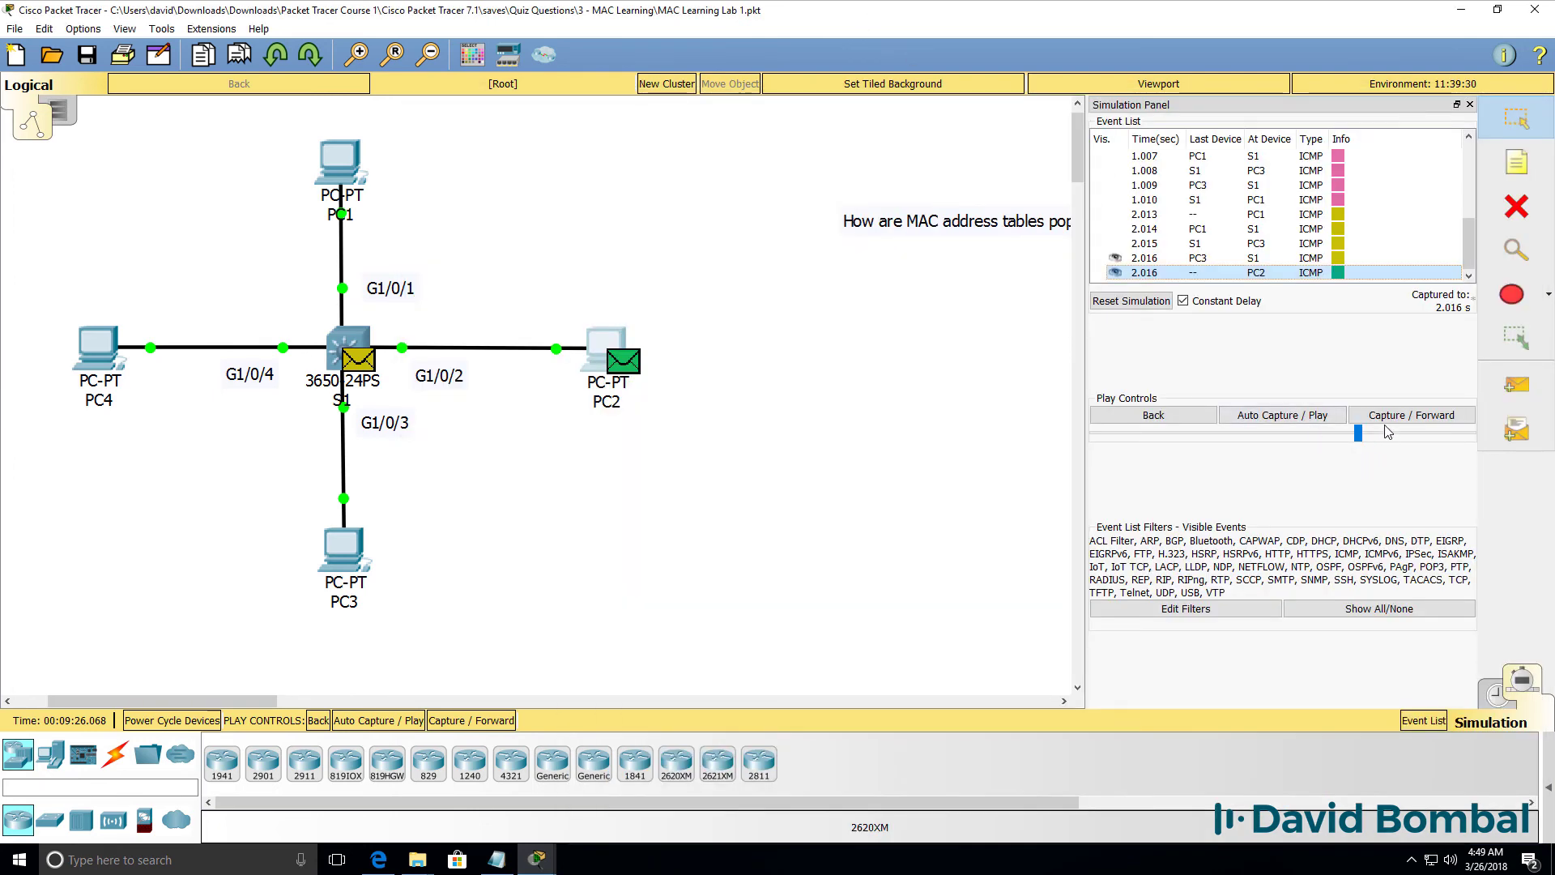
click(1385, 420)
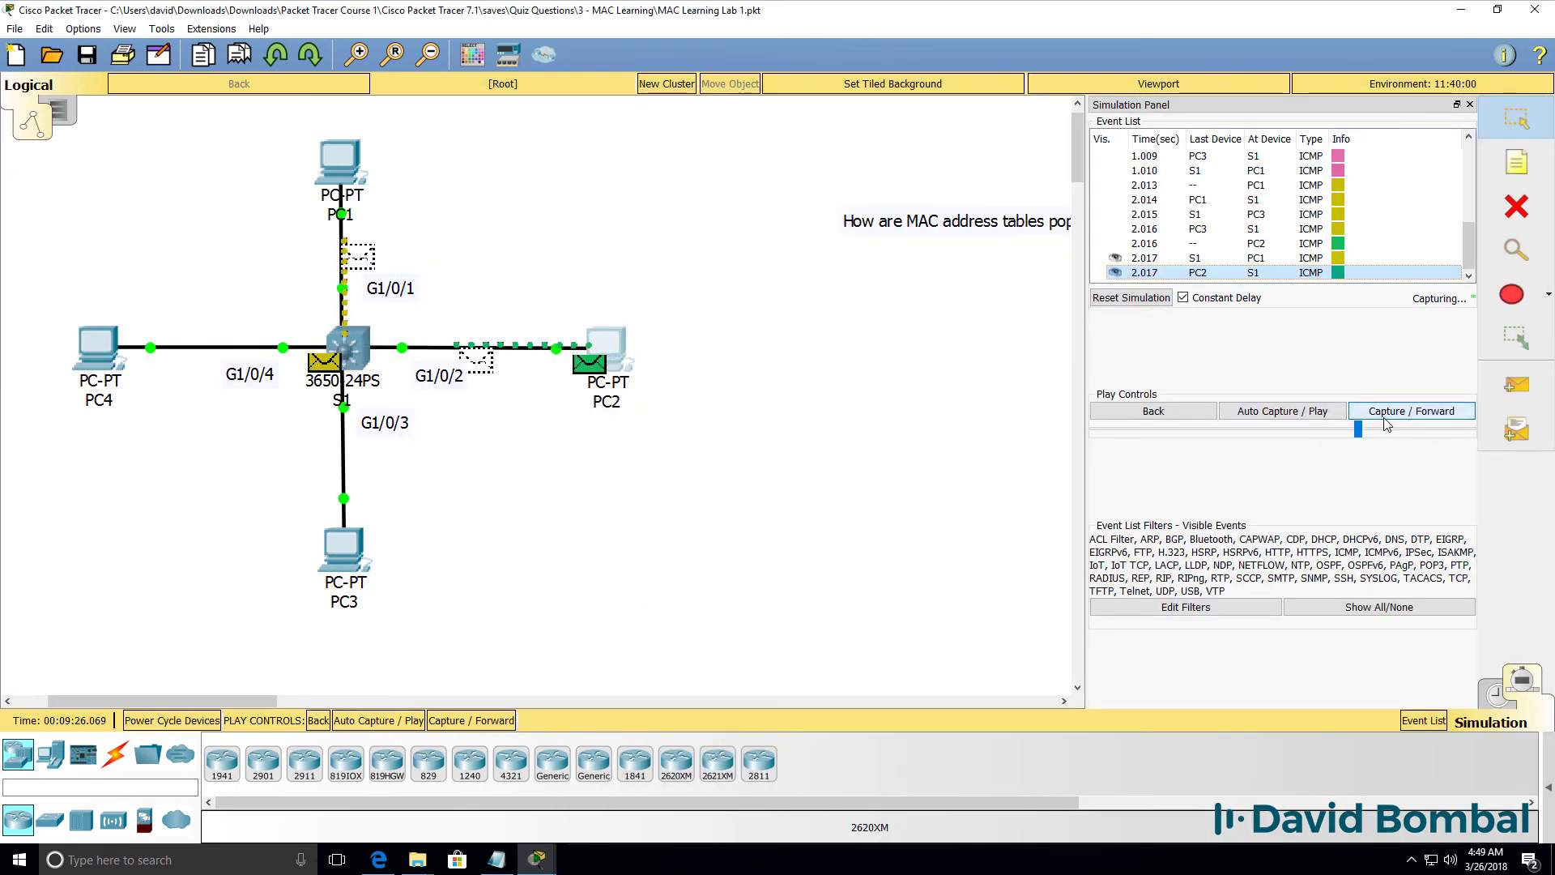
Step: Open the Outbound PDU Details of PC2's frame at S1 and highlight destination MAC 00C0.4444.4444
click(1338, 272)
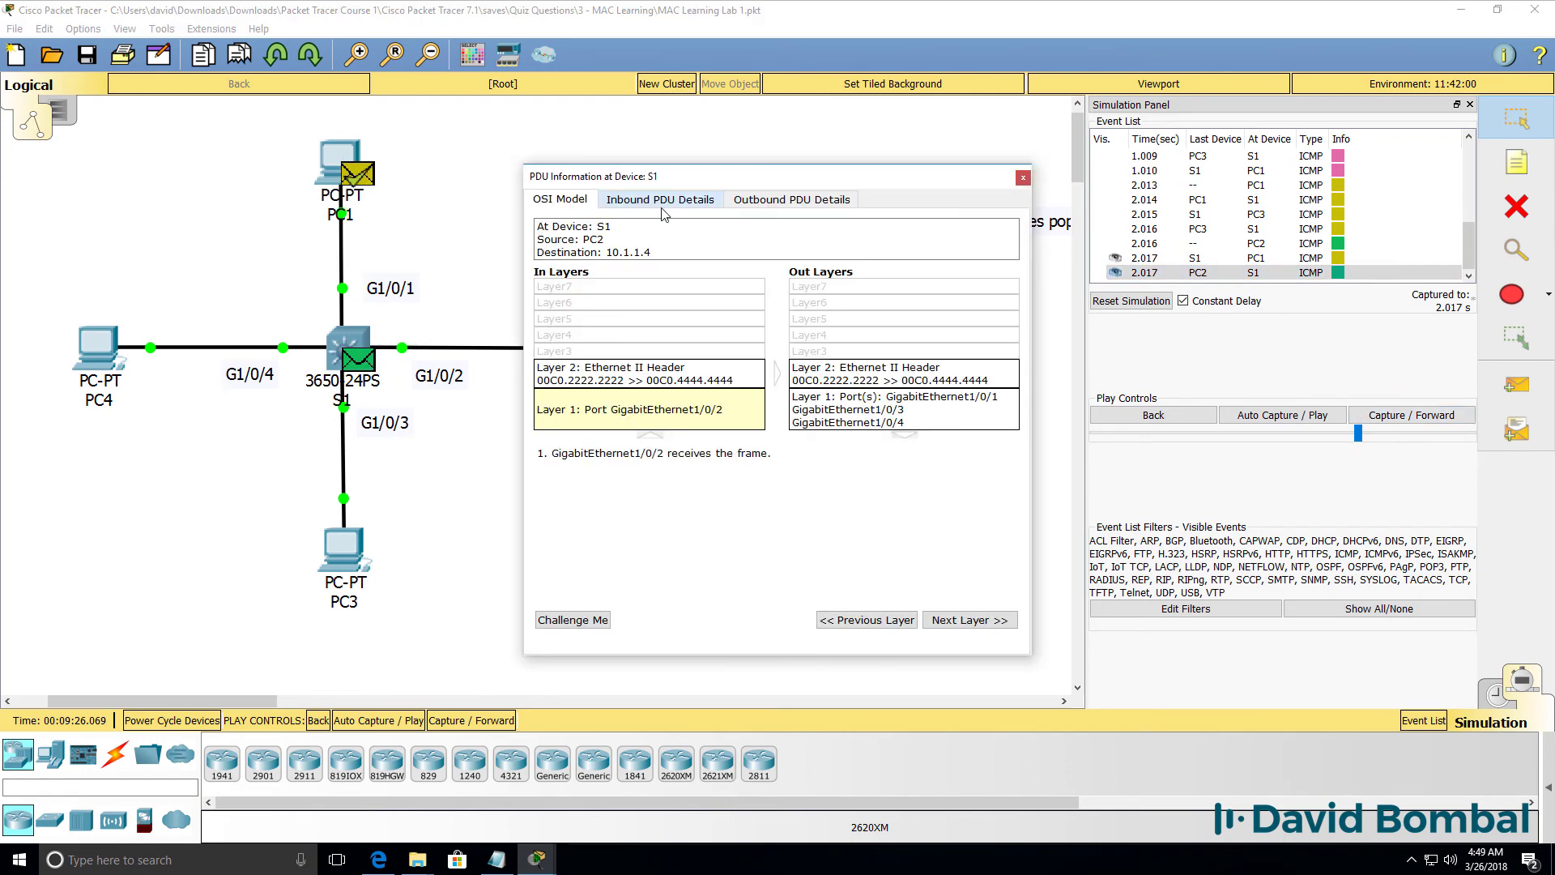
click(741, 209)
drag(1039, 346, 1548, 346)
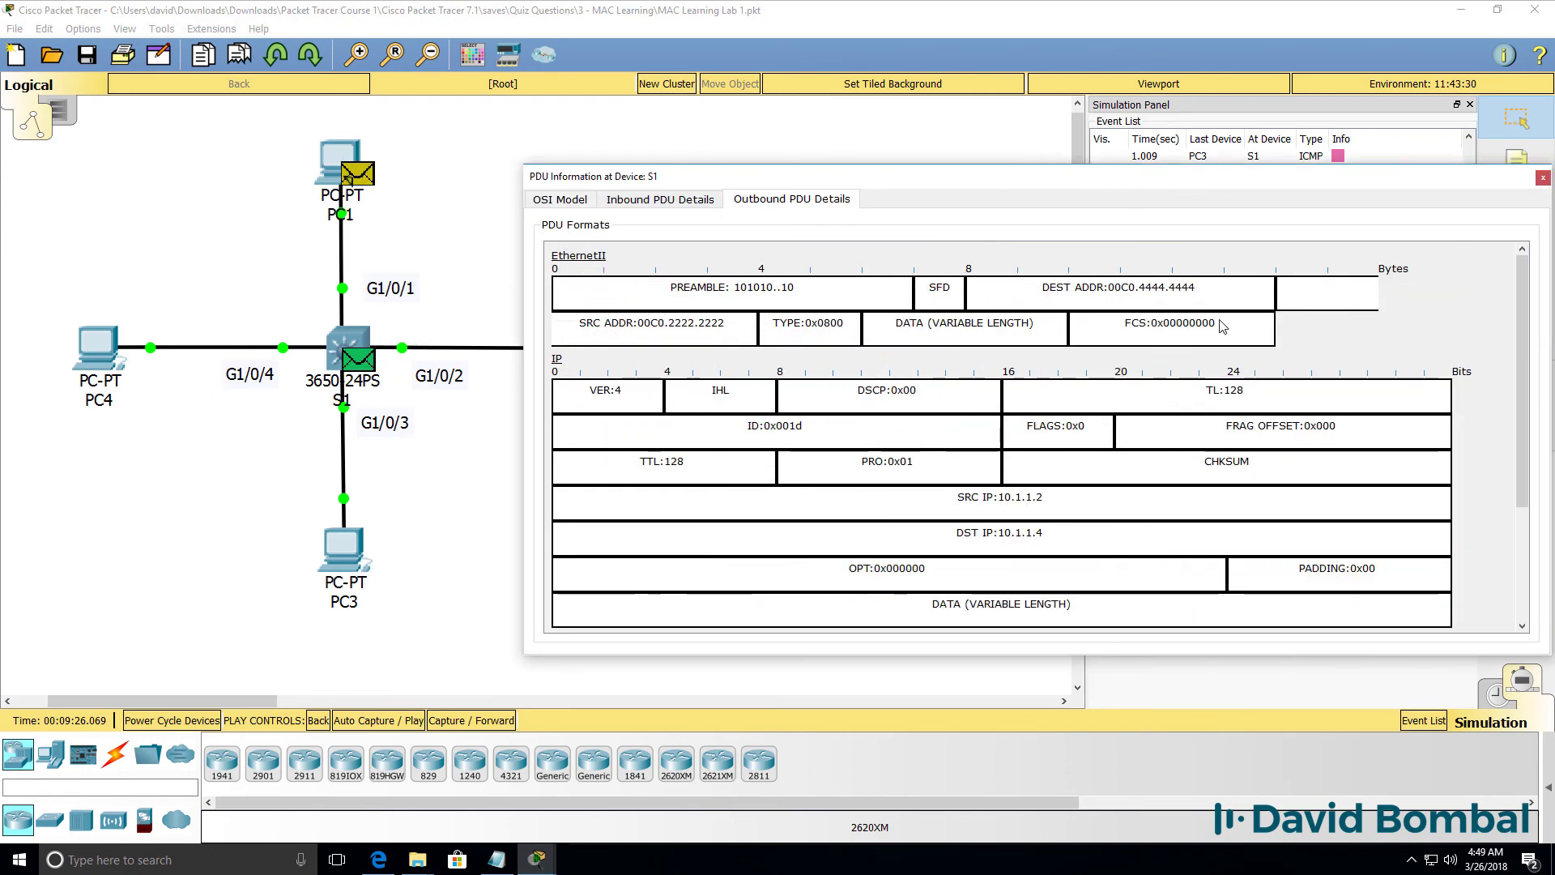
drag(1212, 299, 1040, 289)
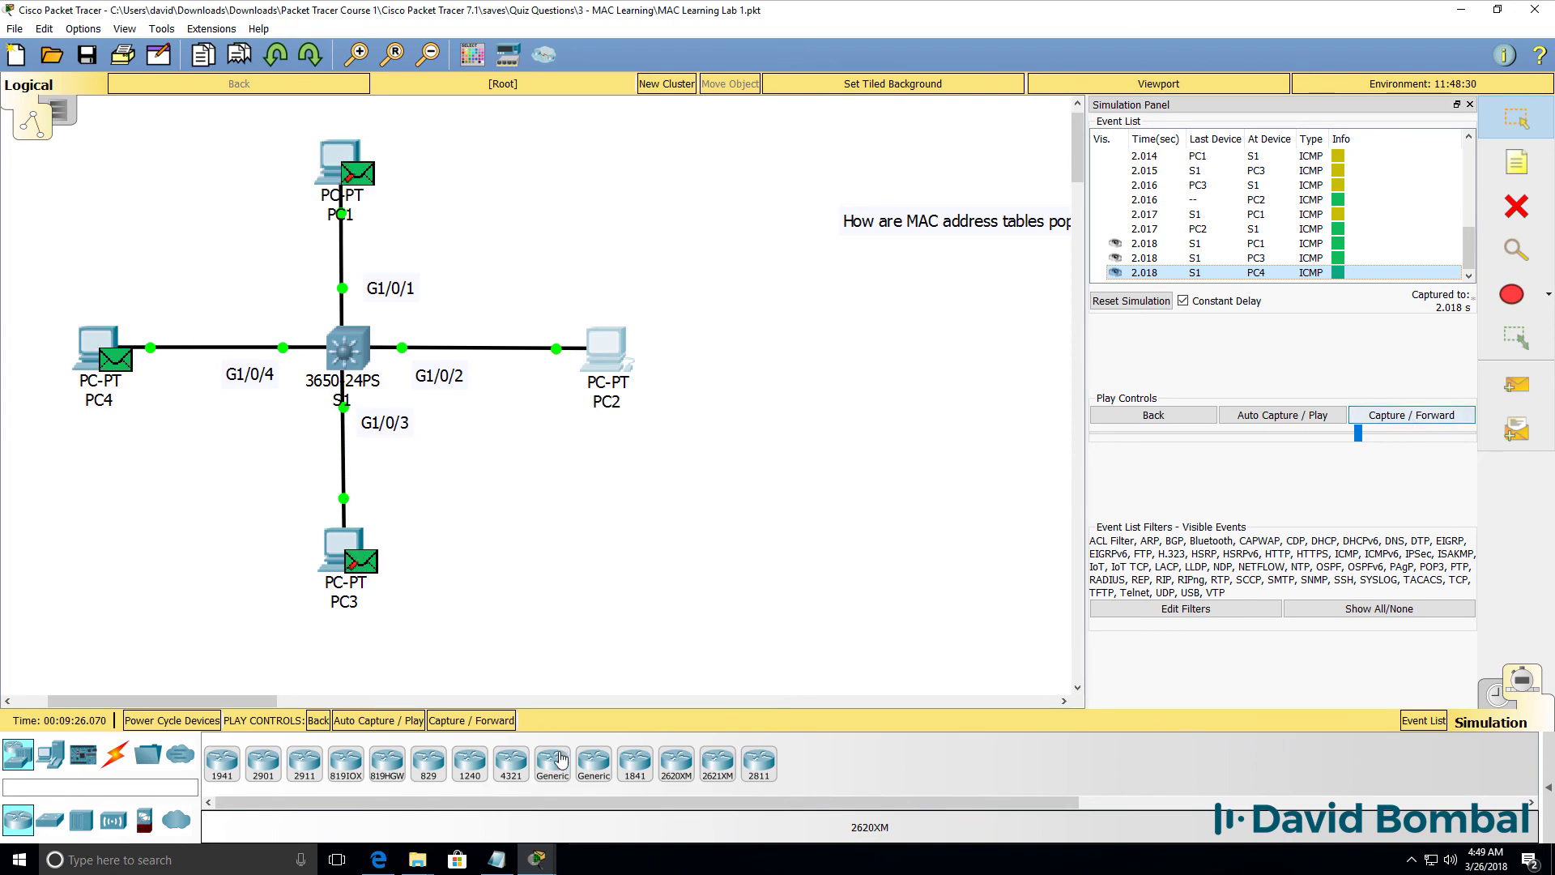
Step: Rerun 'sh mac address-table' on S1, highlight the new 00c0.2222.2222 entry on Gig1/0/2, and return to the simulation view
mouse_move(536, 860)
click(368, 804)
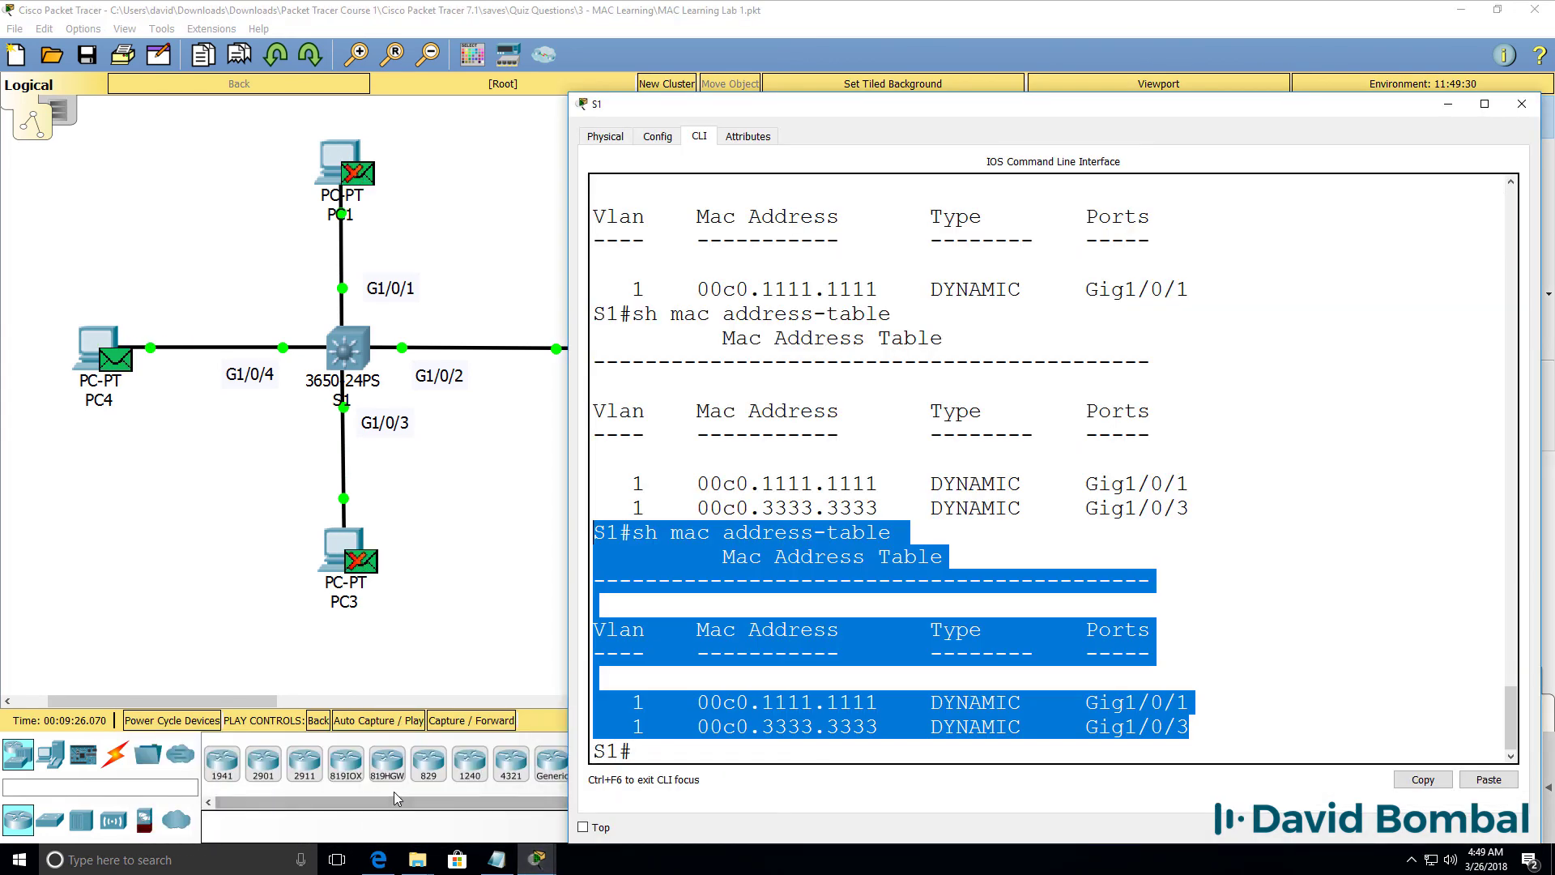
key(Up)
key(Return)
drag(1175, 726, 572, 518)
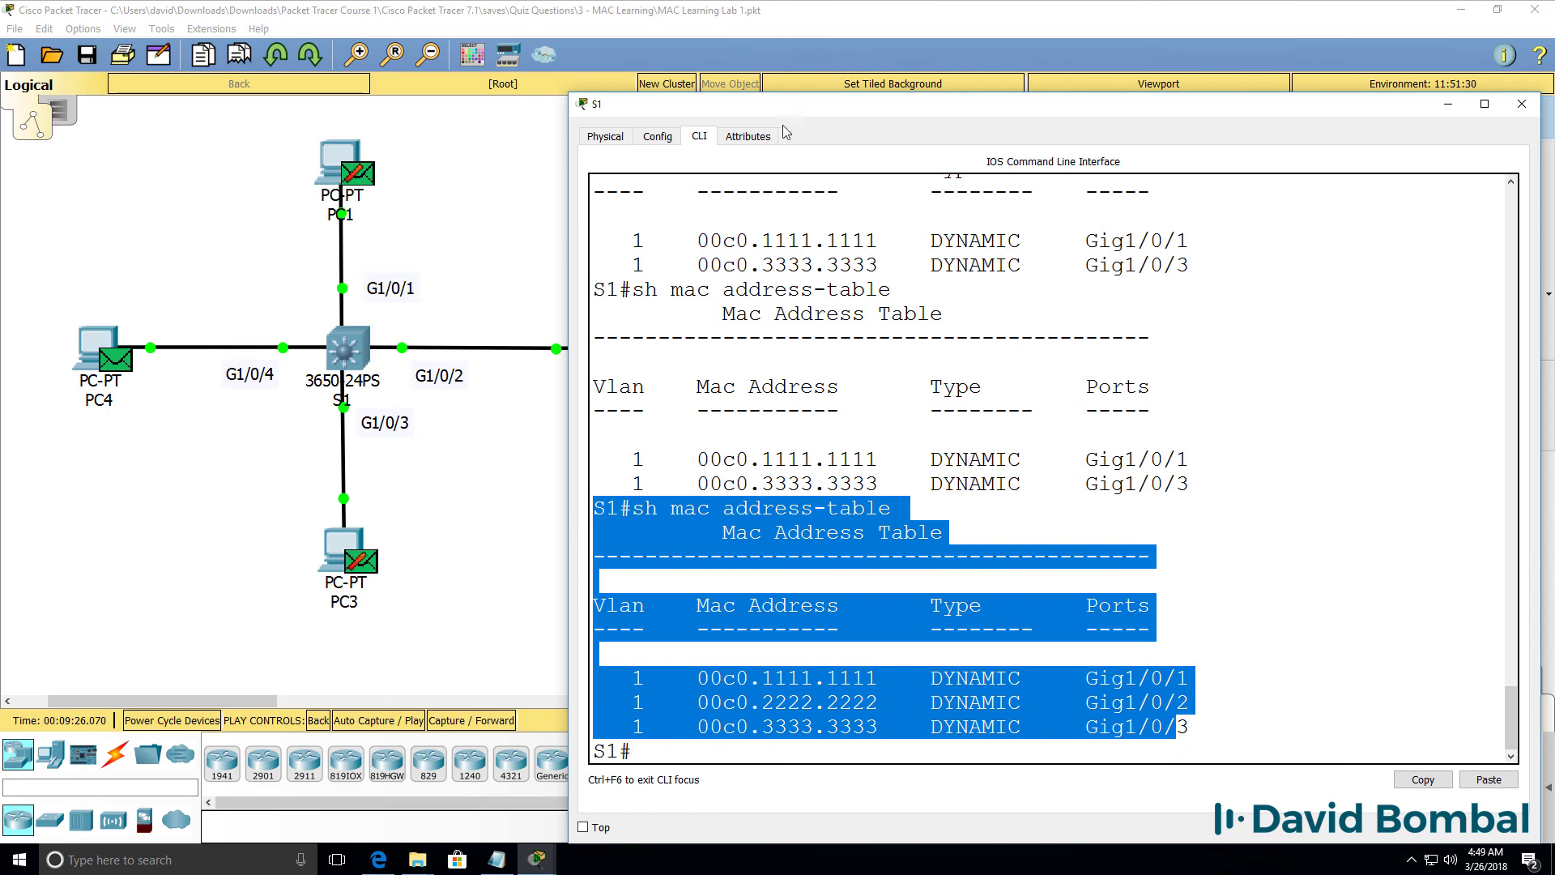
click(894, 28)
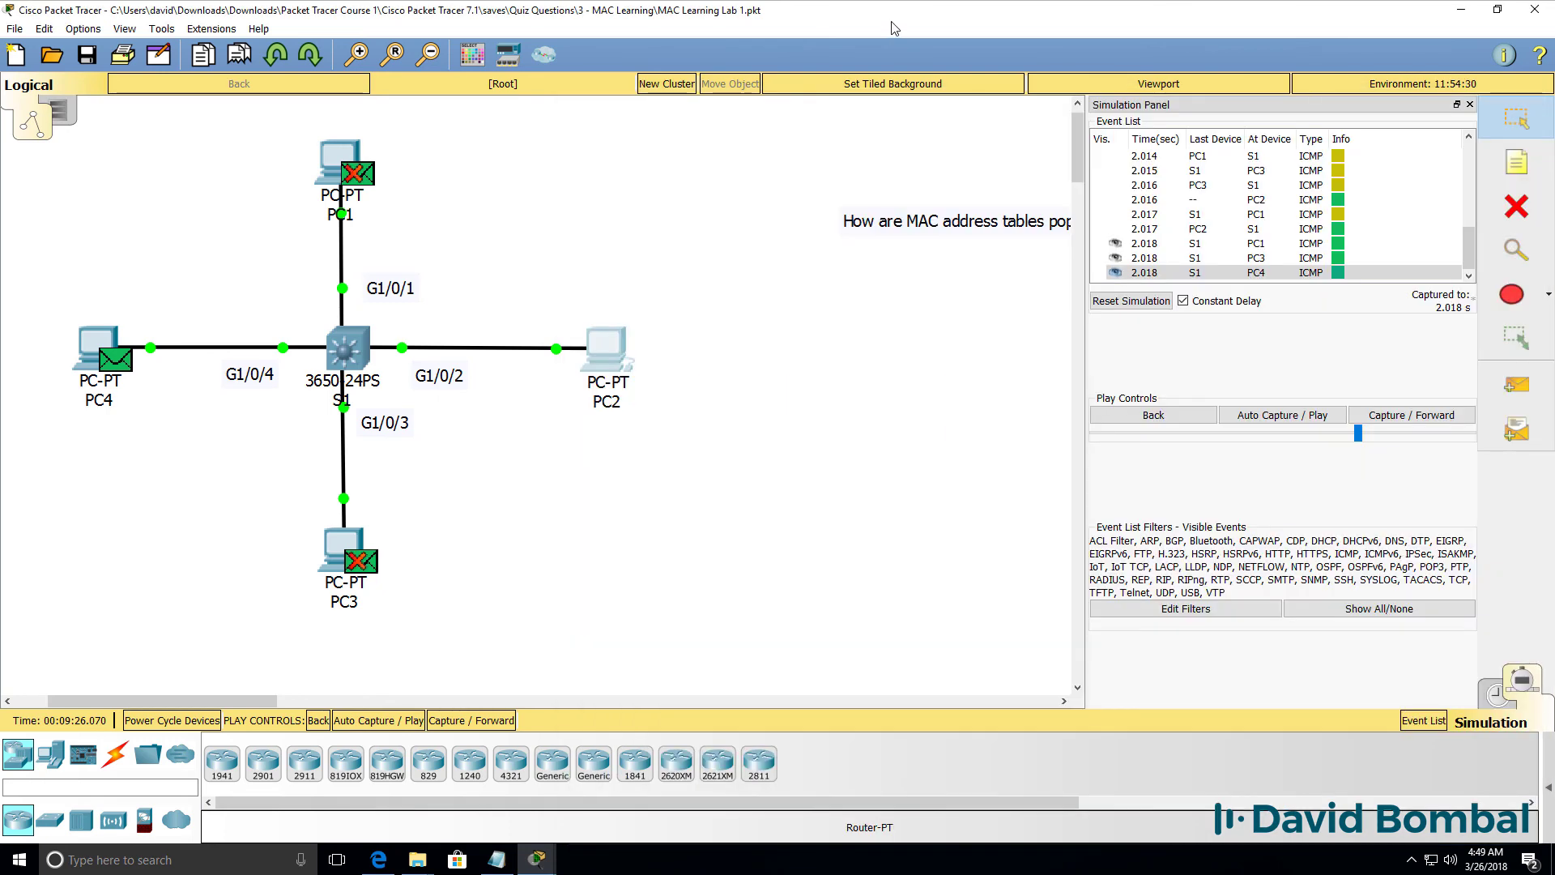